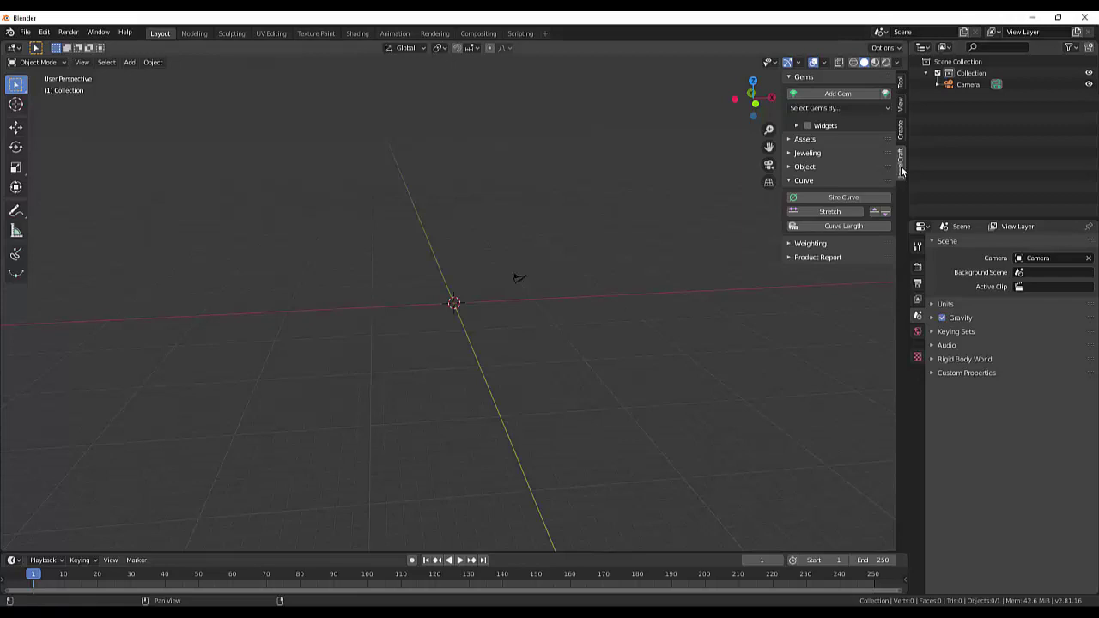
left_click(901, 130)
left_click(901, 170)
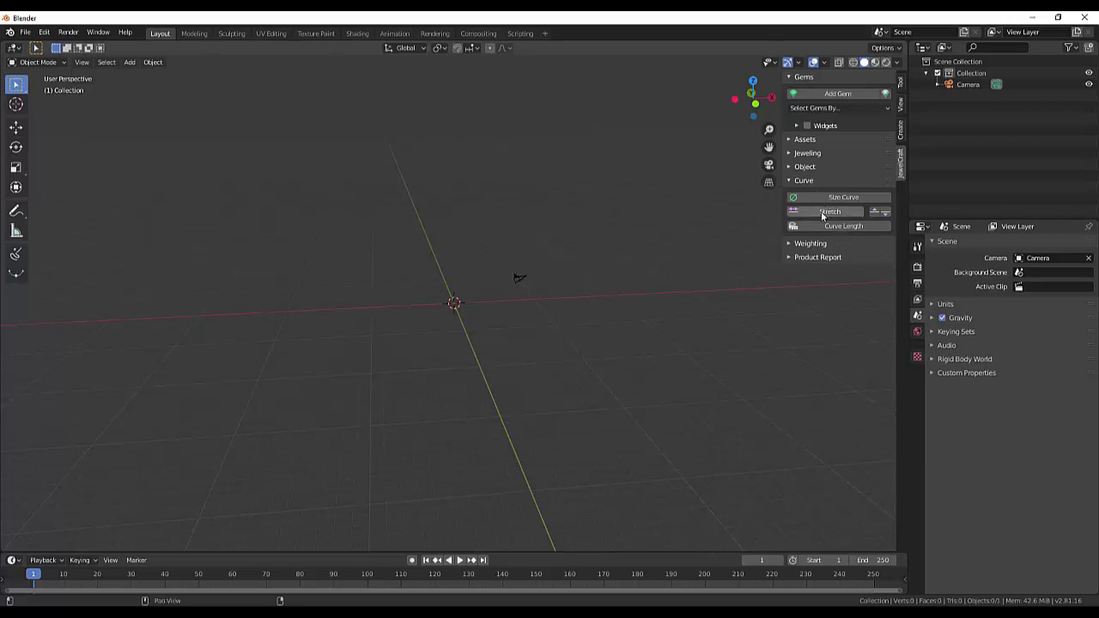
Step: Close Blender without saving the changes, relaunch version 2.81 and start a new General file
left_click(1086, 17)
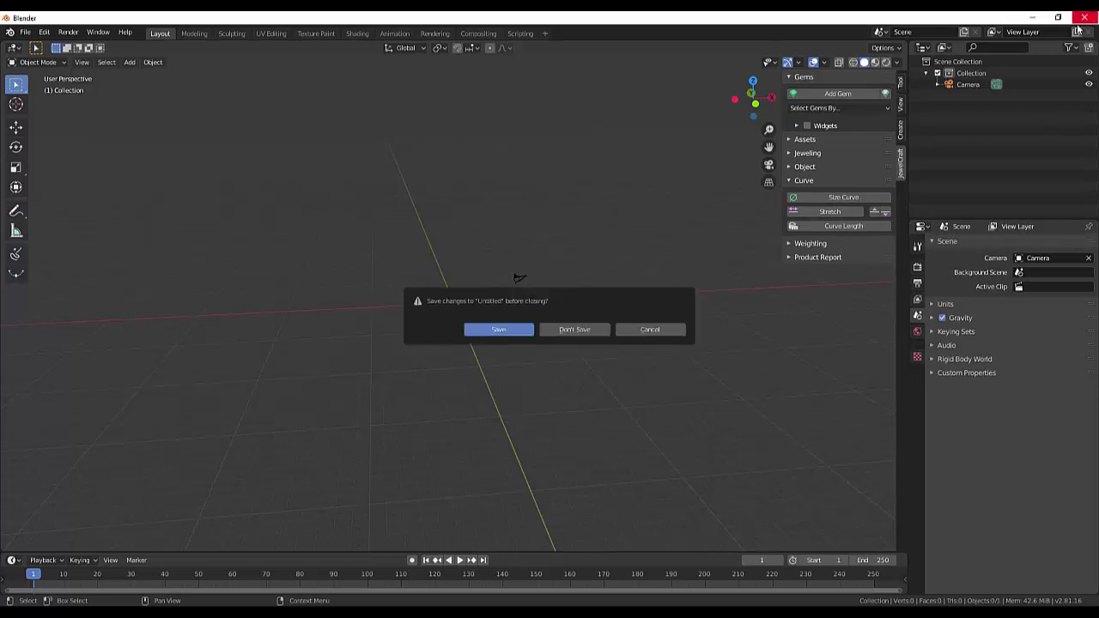
left_click(580, 330)
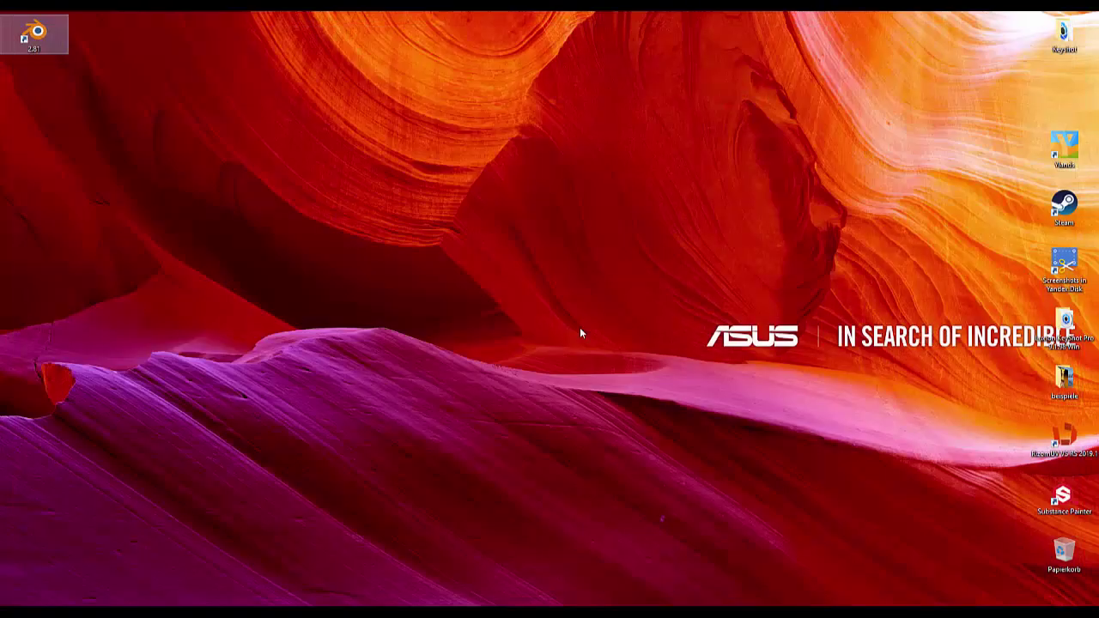
double_click(36, 31)
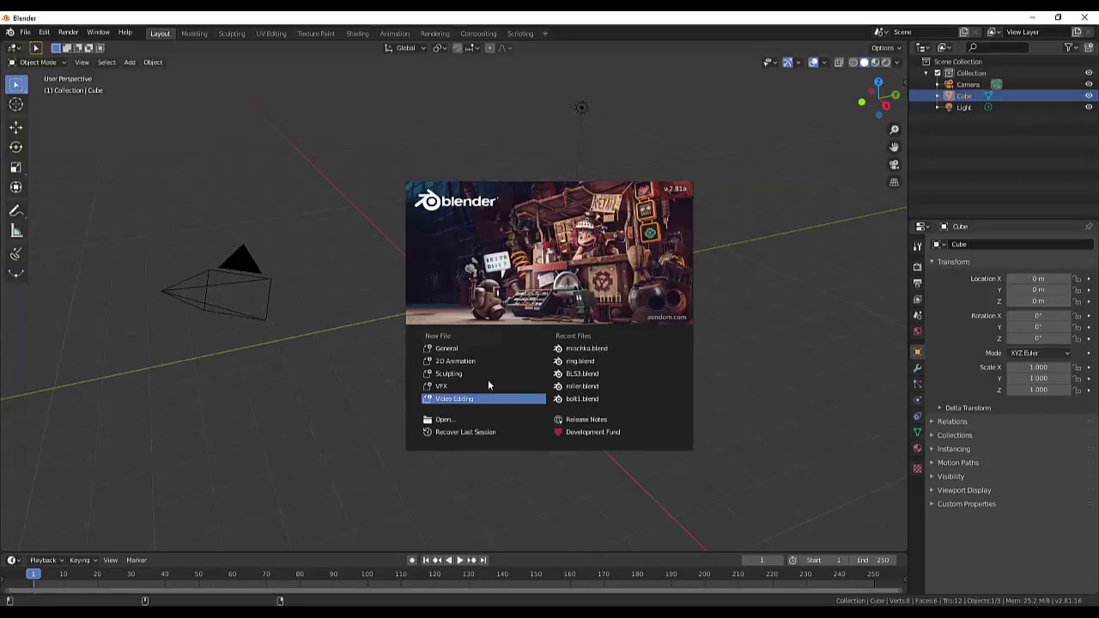
left_click(439, 352)
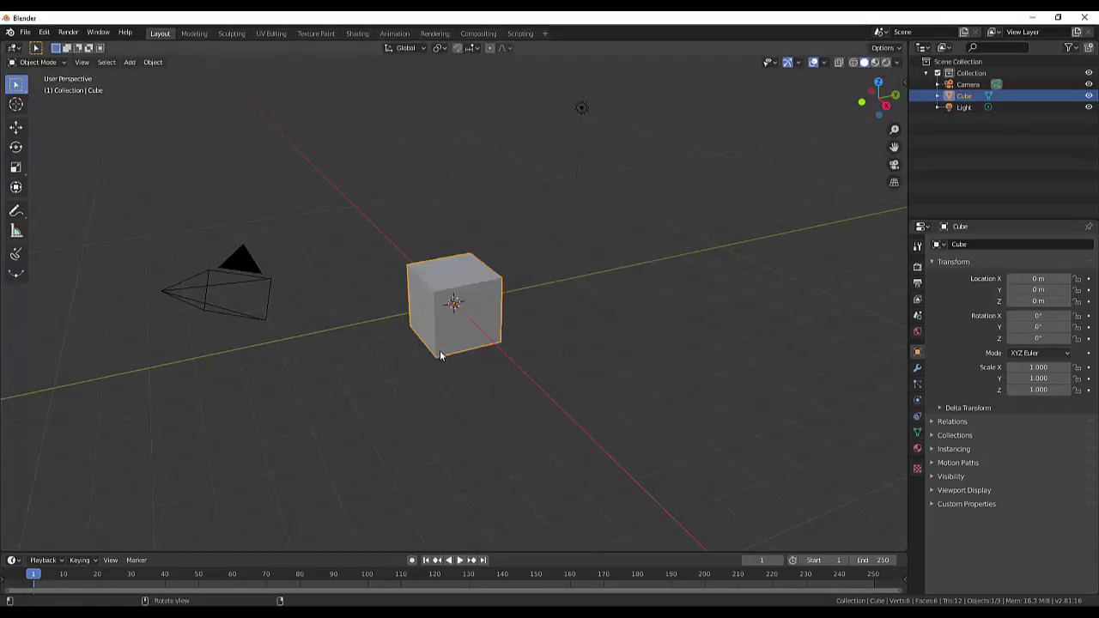
Step: Show the JewelCraft tools beside the viewport and apply the add-on's optimal scene units
left_click(904, 83)
left_click(901, 185)
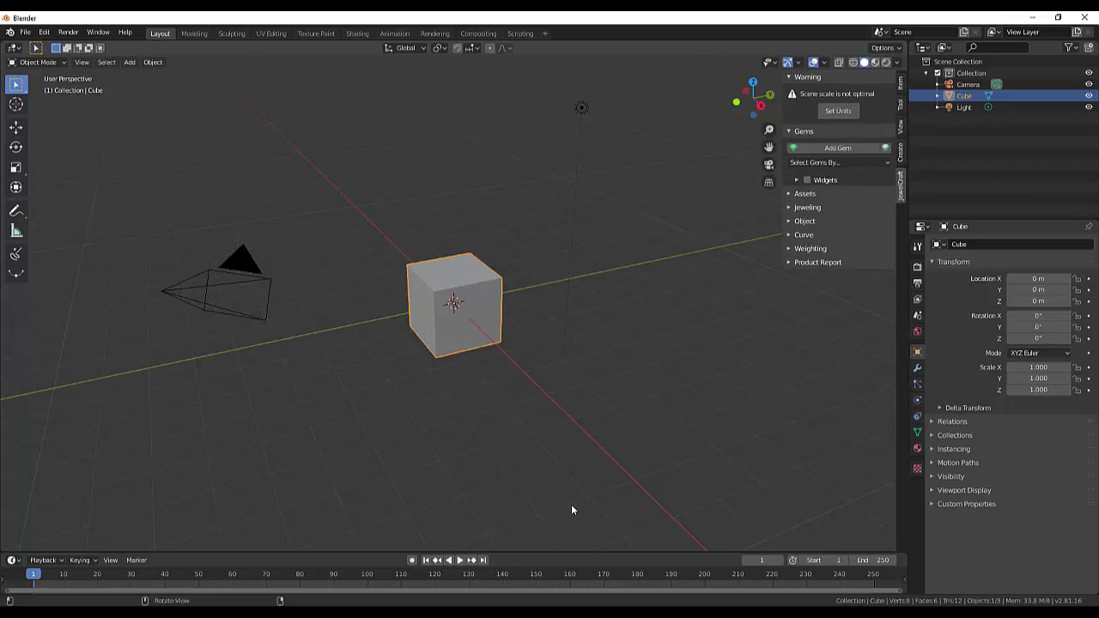
left_click(839, 111)
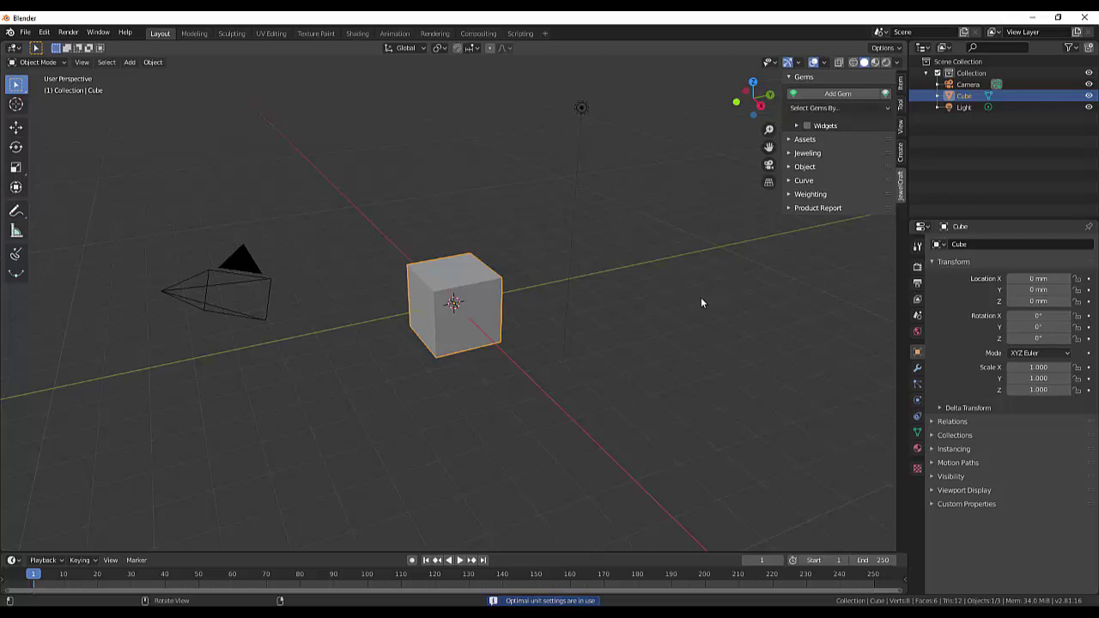
Step: Create a JewelCraft size curve with Ring Size enabled, USA format and size 7
left_click(791, 182)
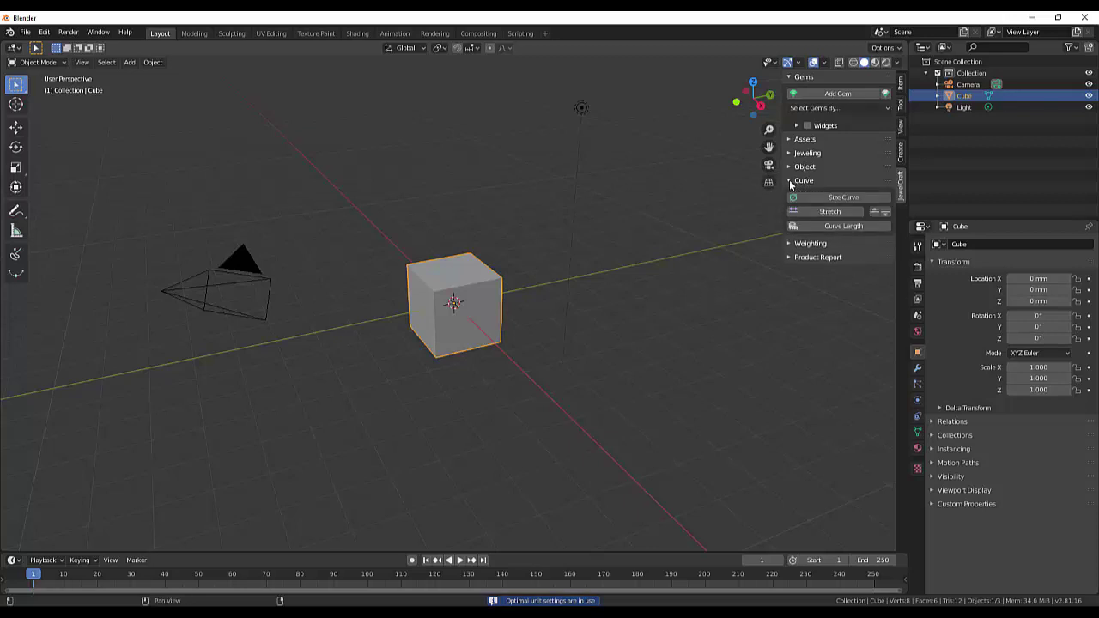
left_click(843, 198)
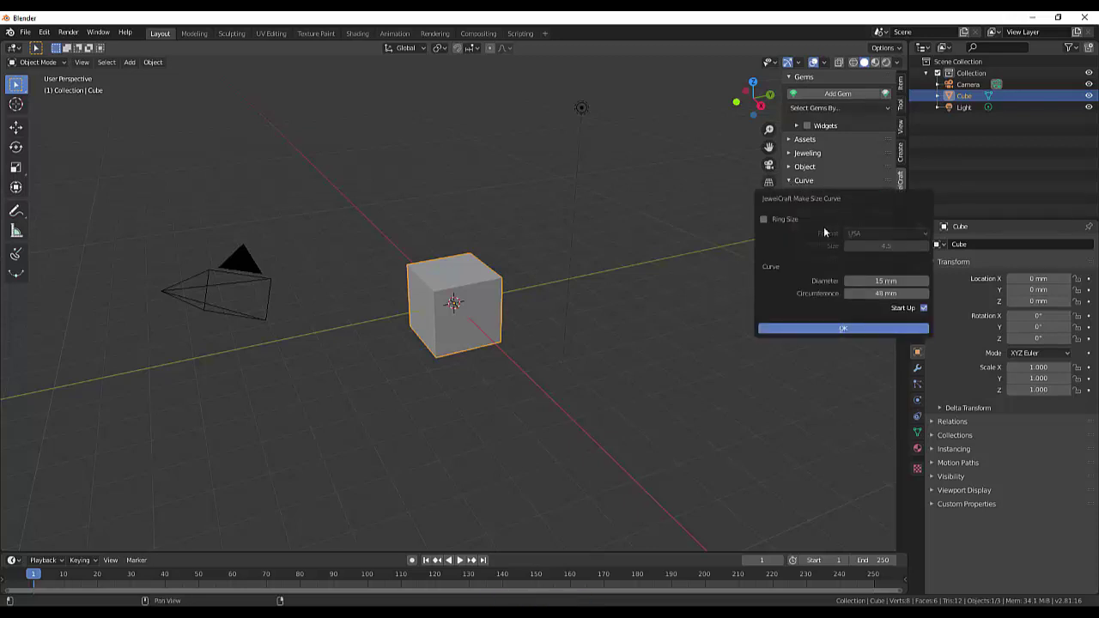
left_click(765, 220)
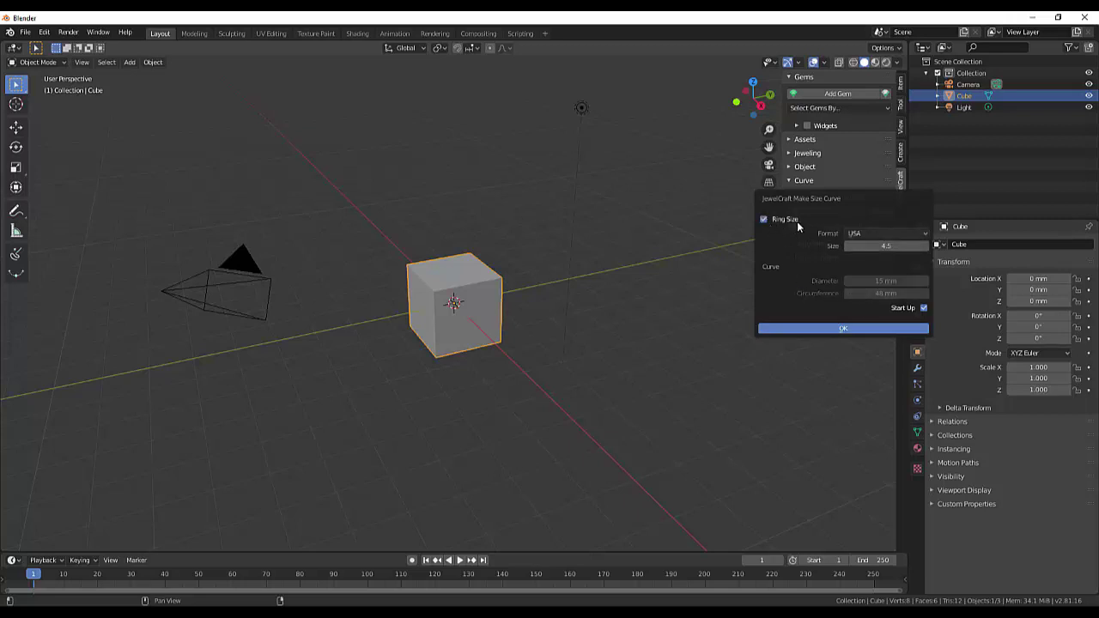
left_click(886, 246)
type("7")
left_click(843, 329)
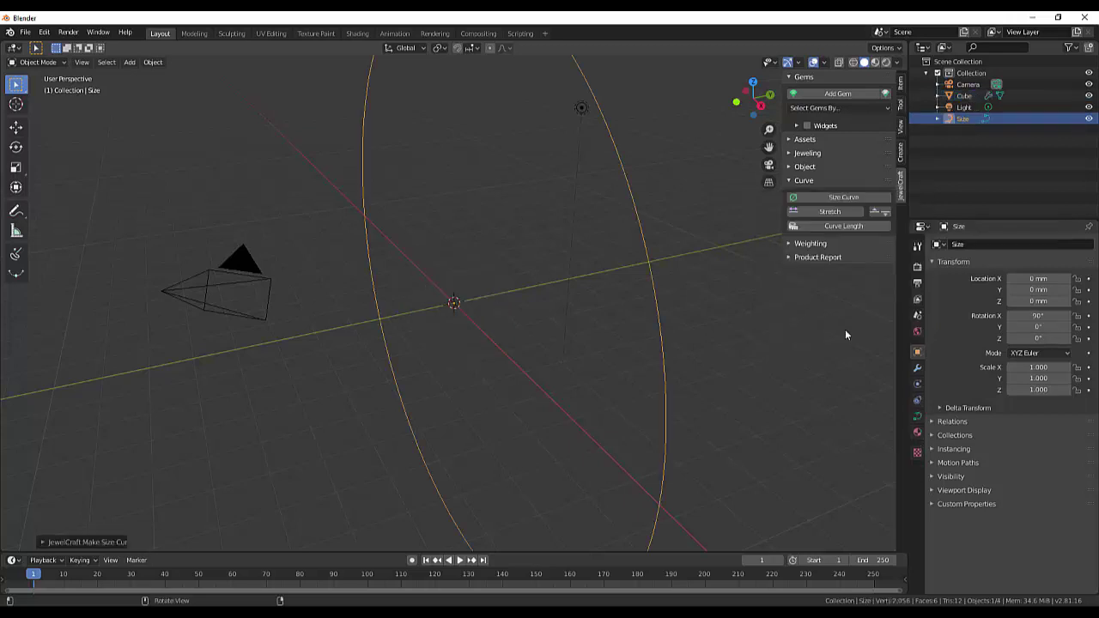
scroll(770, 351, "down", 3)
scroll(769, 355, "up", 1)
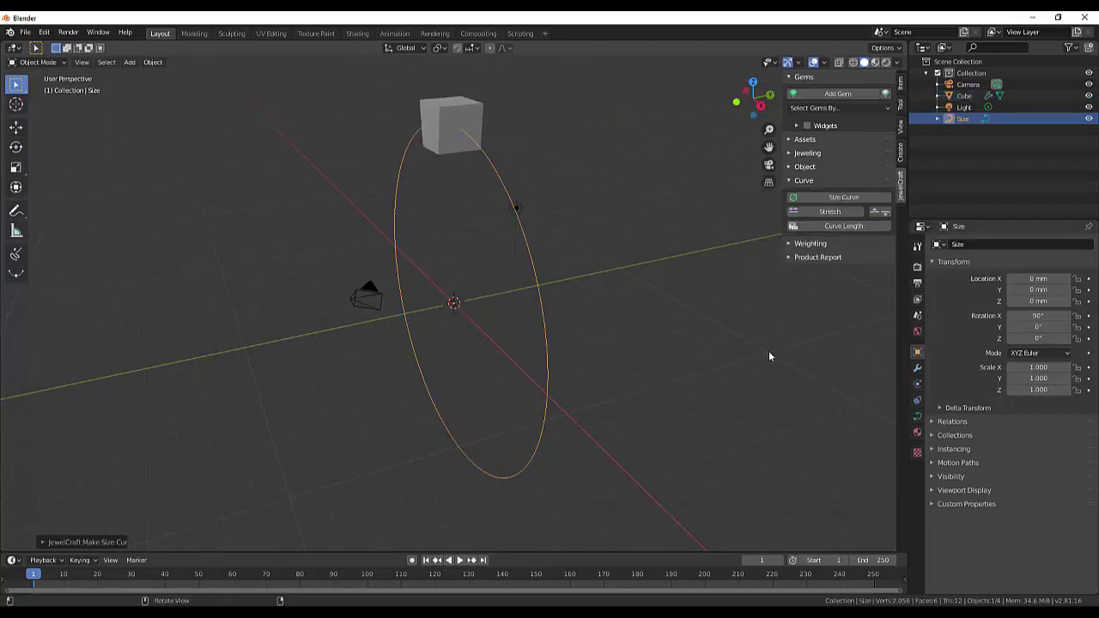
scroll(769, 354, "down", 2)
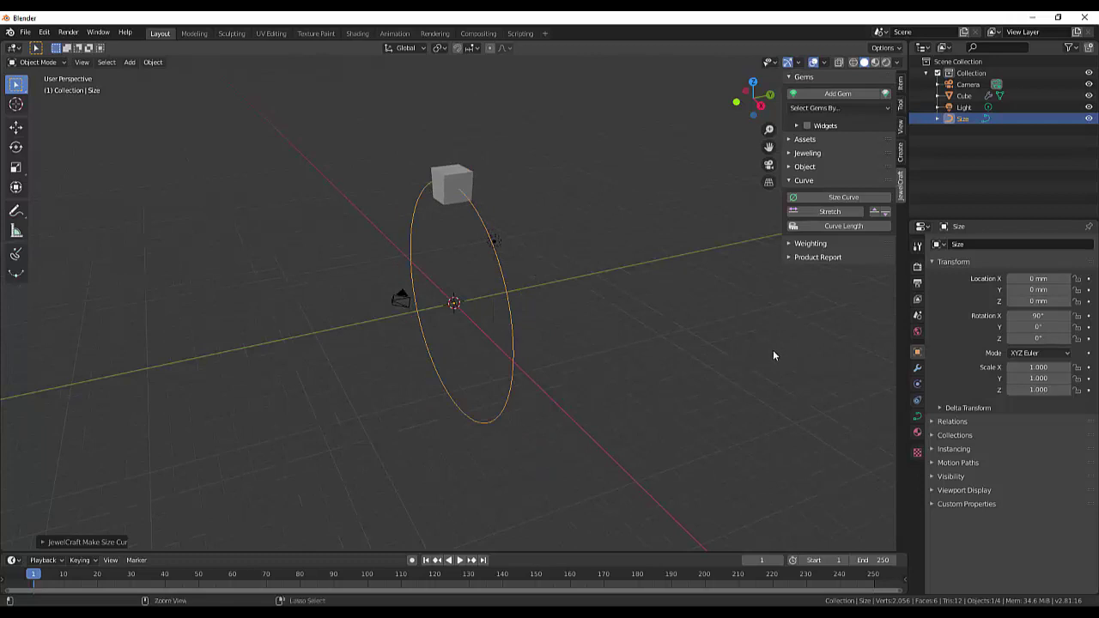
Step: Undo the size curve and the unit change, and delete the default cube
key("ctrl+z")
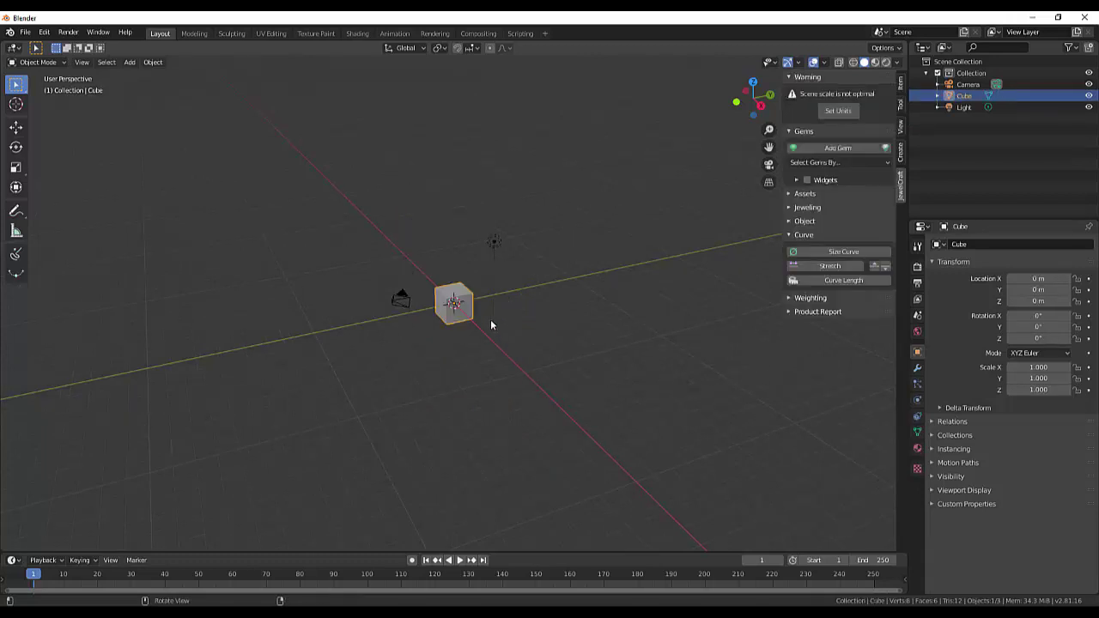
key("Delete")
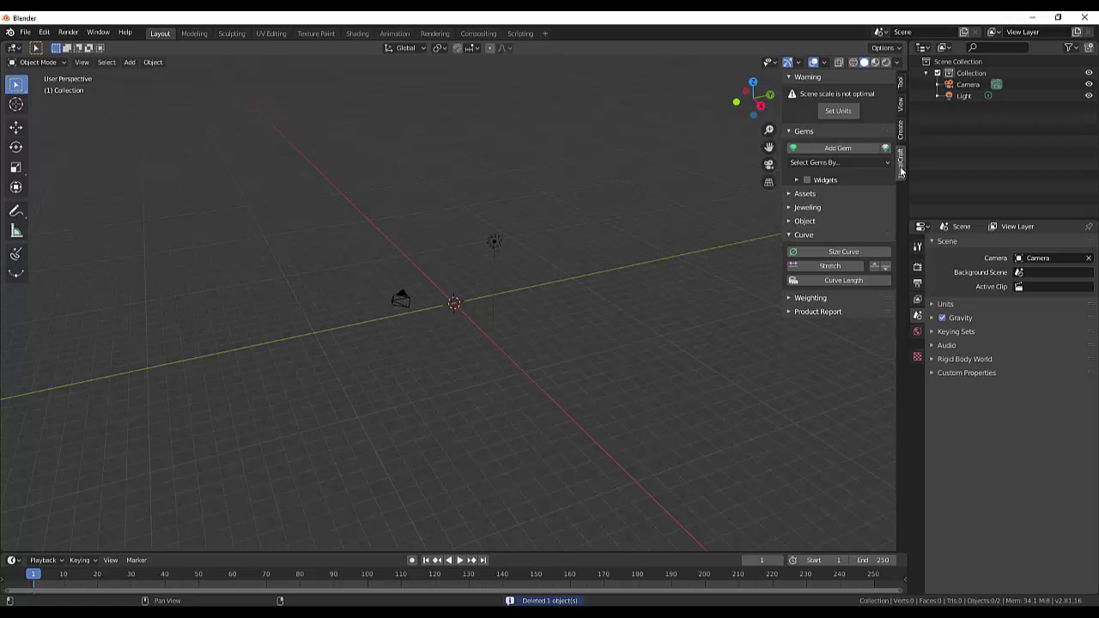
Step: Apply JewelCraft's optimal scene units and create a size curve with USA ring size 7
left_click(839, 111)
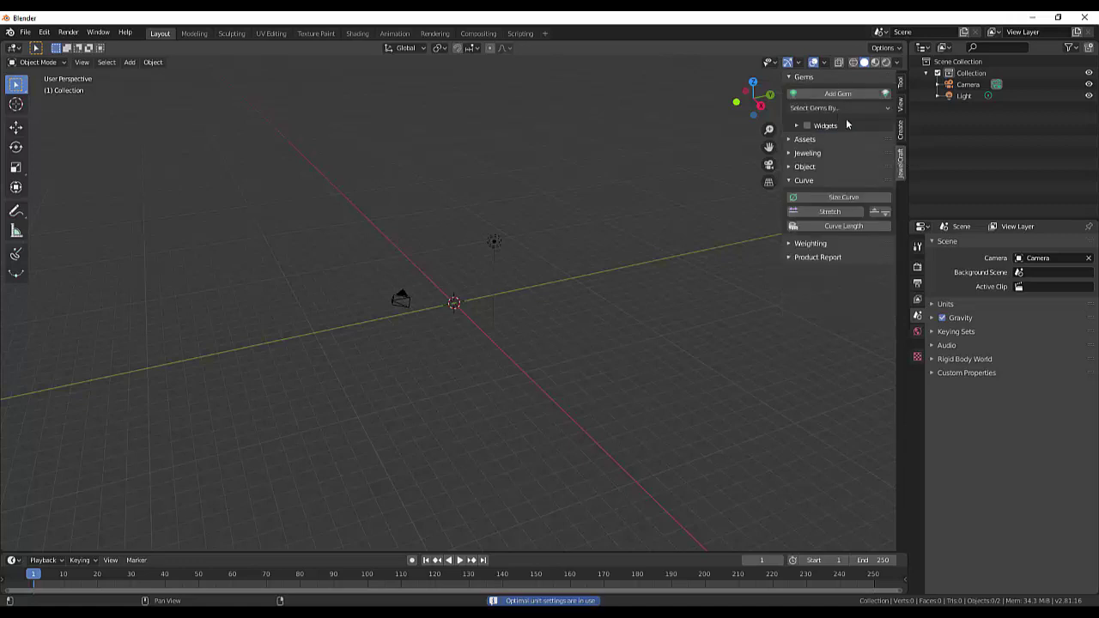
left_click(839, 198)
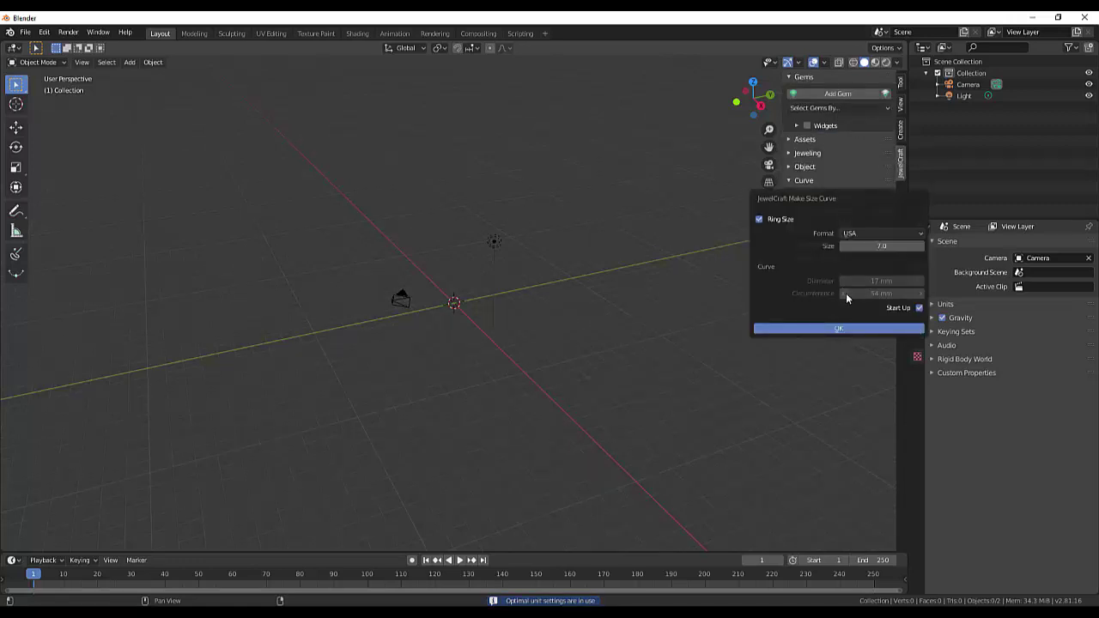
left_click(838, 330)
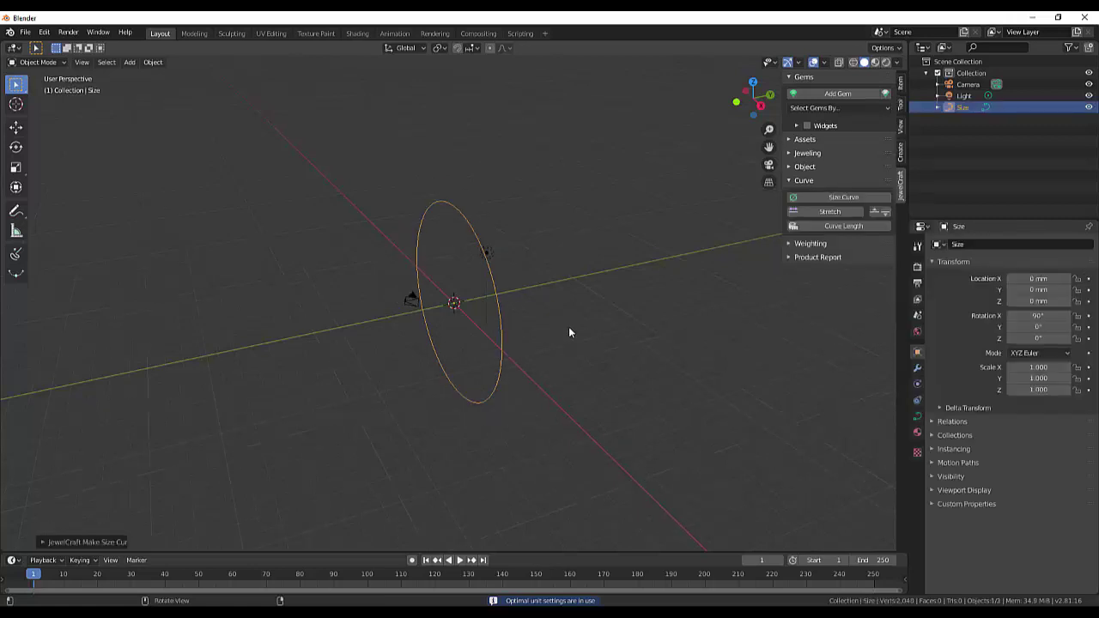
middle_click_drag(569, 332, 554, 393)
scroll(559, 386, "up", 2)
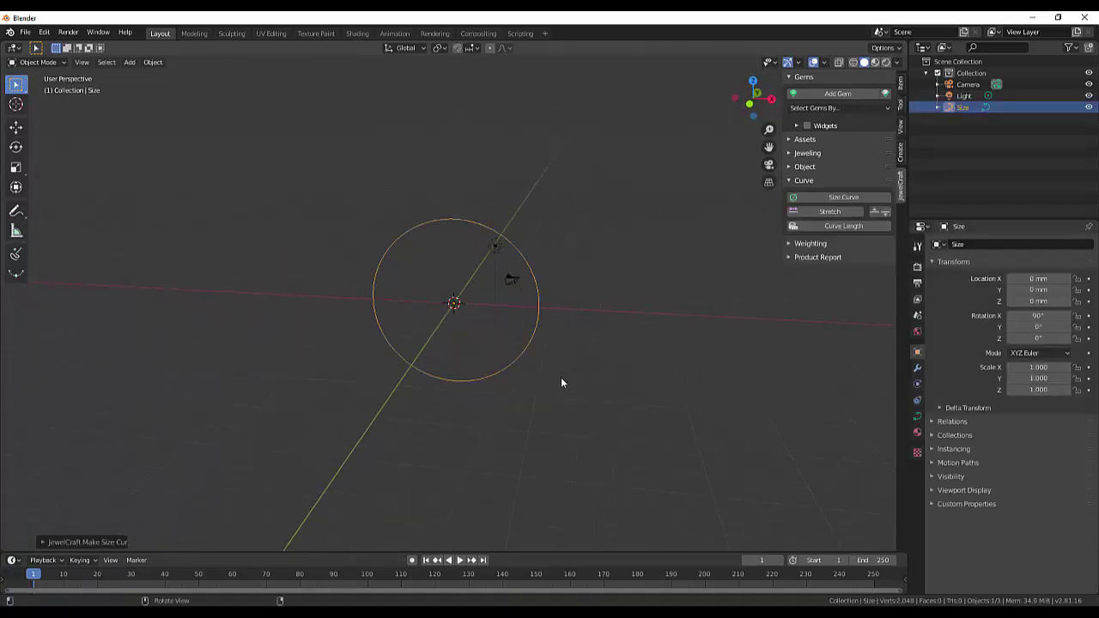
scroll(562, 379, "up", 1)
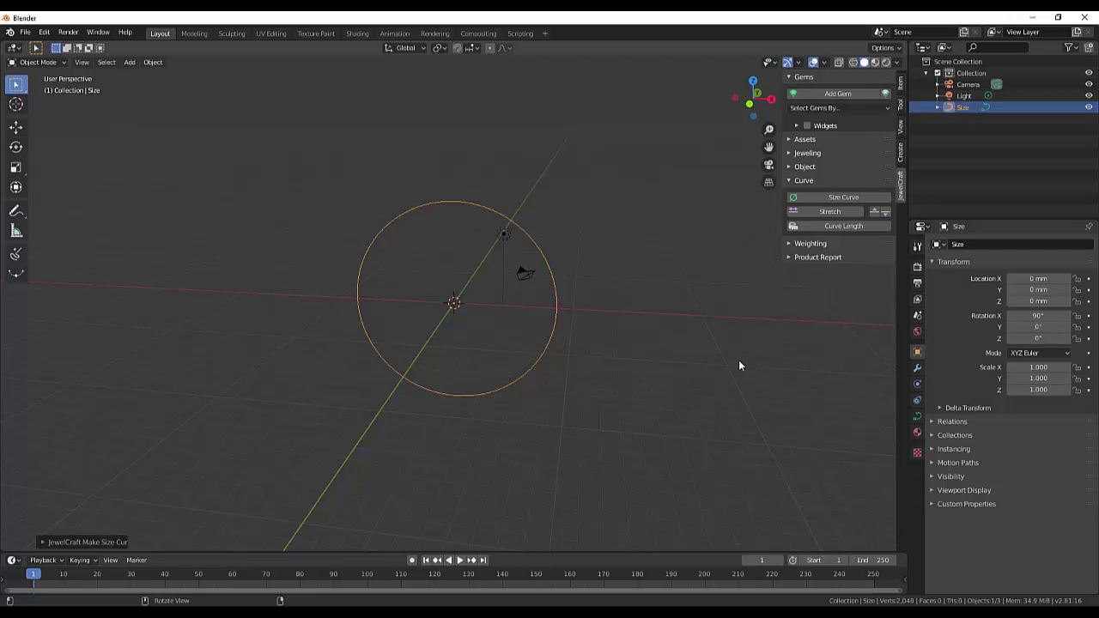
Step: Deselect all objects and add a mesh cube at the centre of the ring curve
key("alt")
key("alt+a")
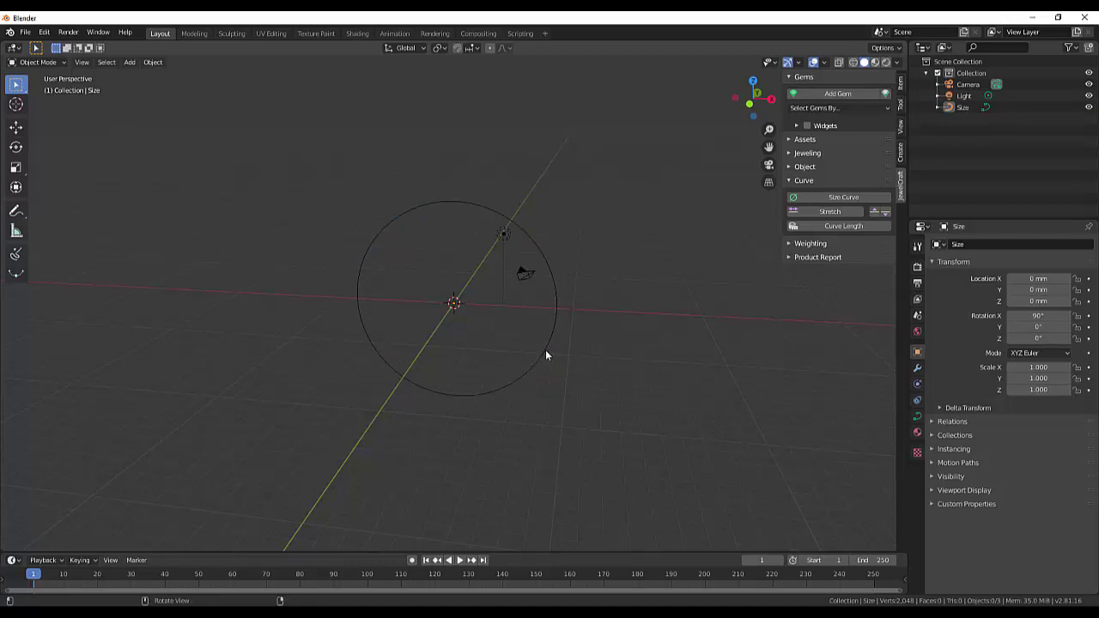
key("a")
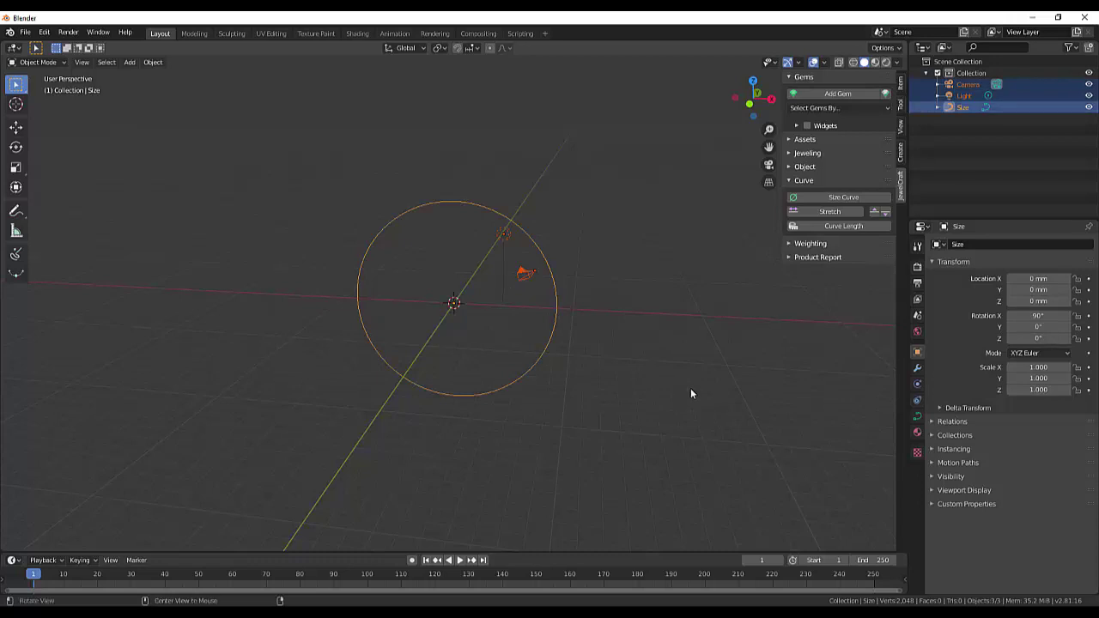
key("alt+a")
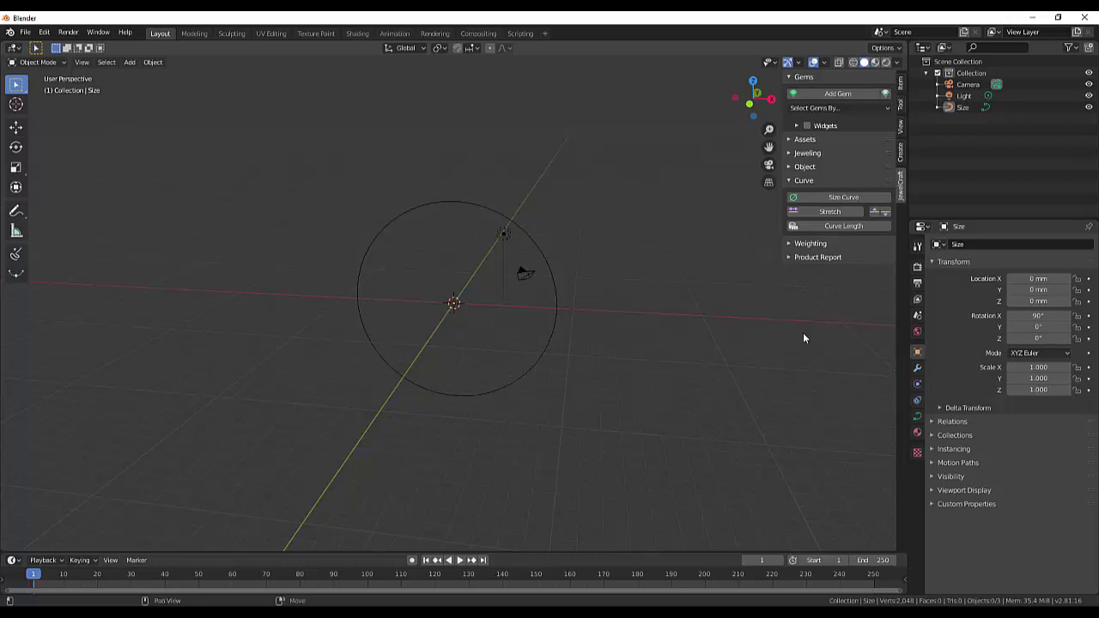
key("shift+a")
mouse_move(776, 336)
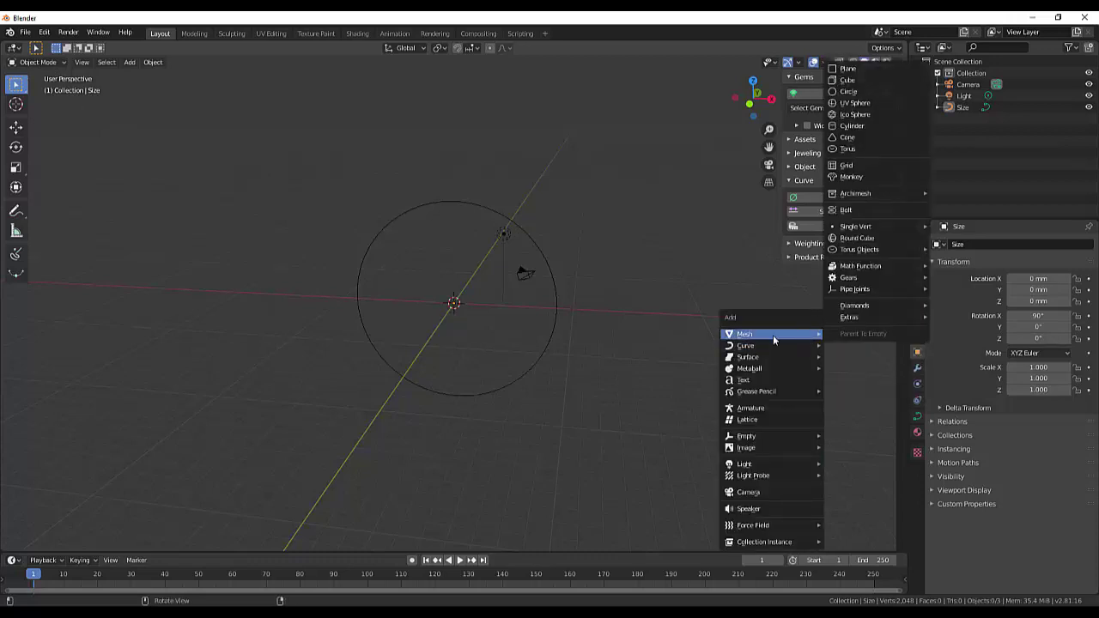
left_click(849, 80)
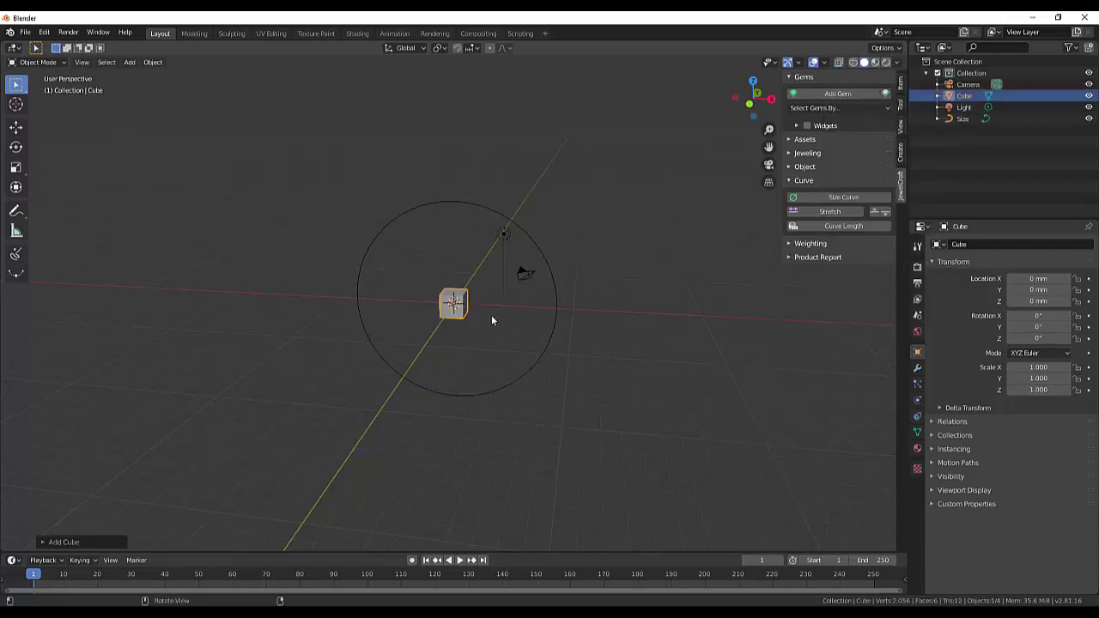
Step: Scale the cube to about 29.5 along X and about 0.49 along Z to form a long flat bar
key("s")
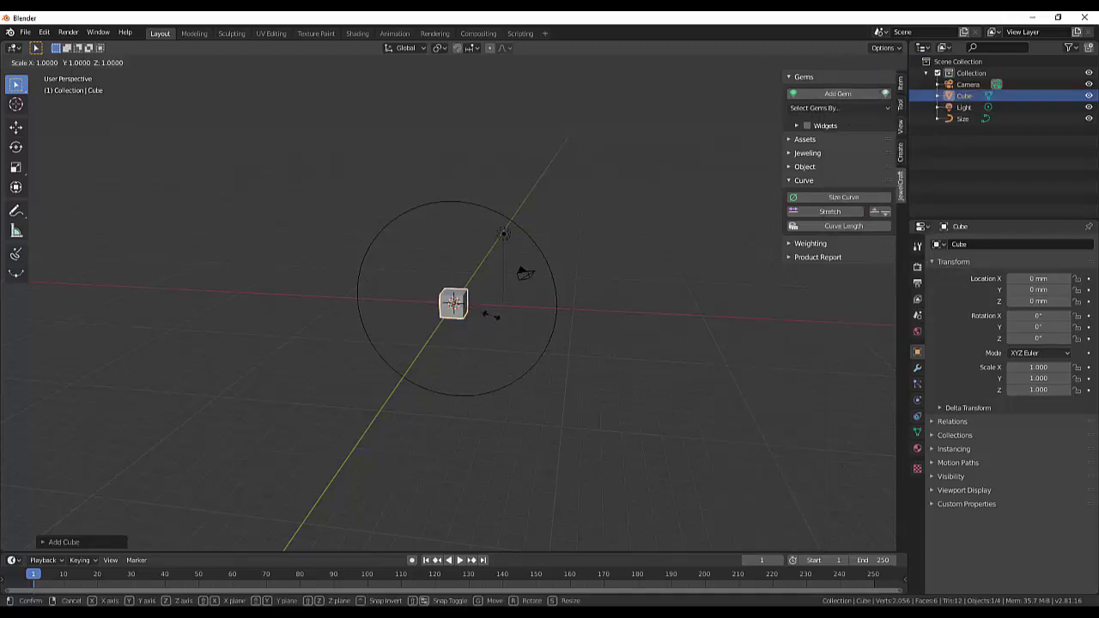
key("x")
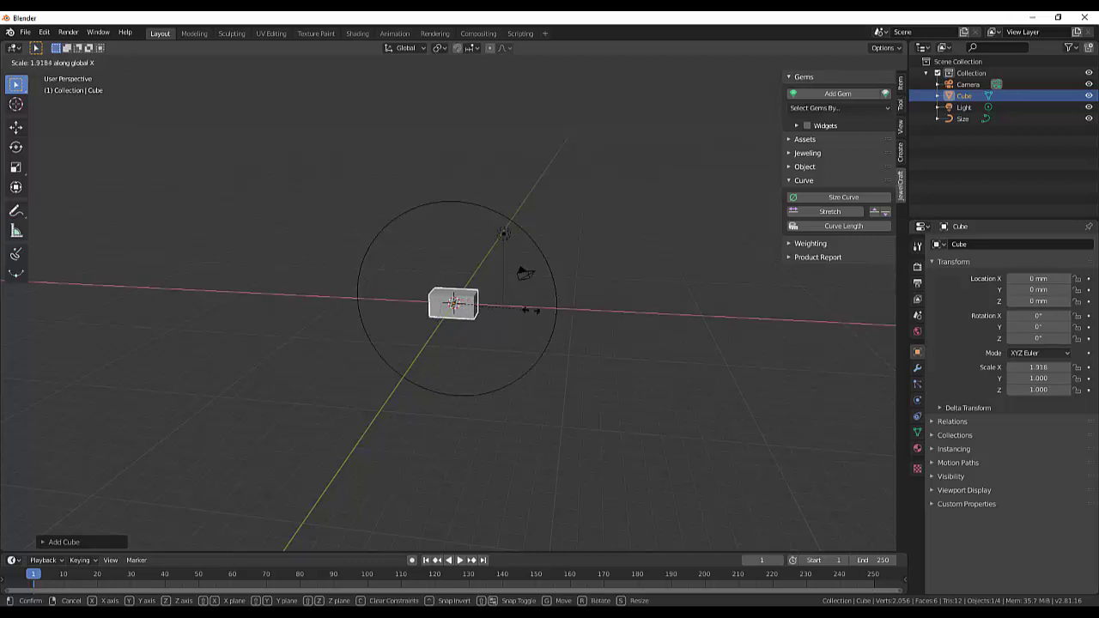
left_click(706, 404)
middle_click_drag(706, 402, 649, 390)
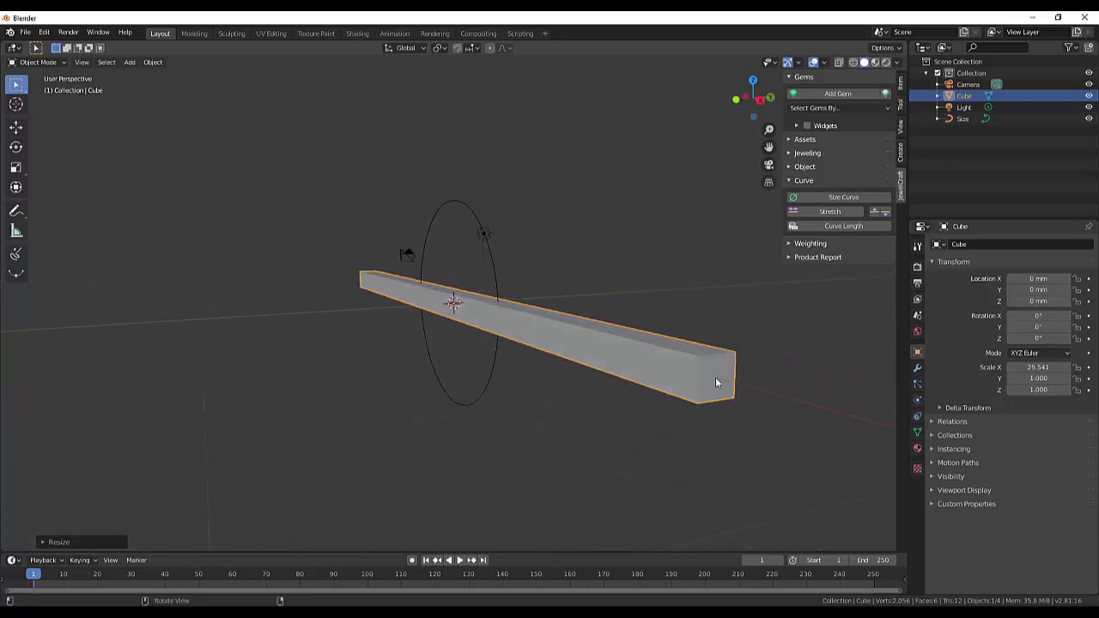
key("s")
key("z")
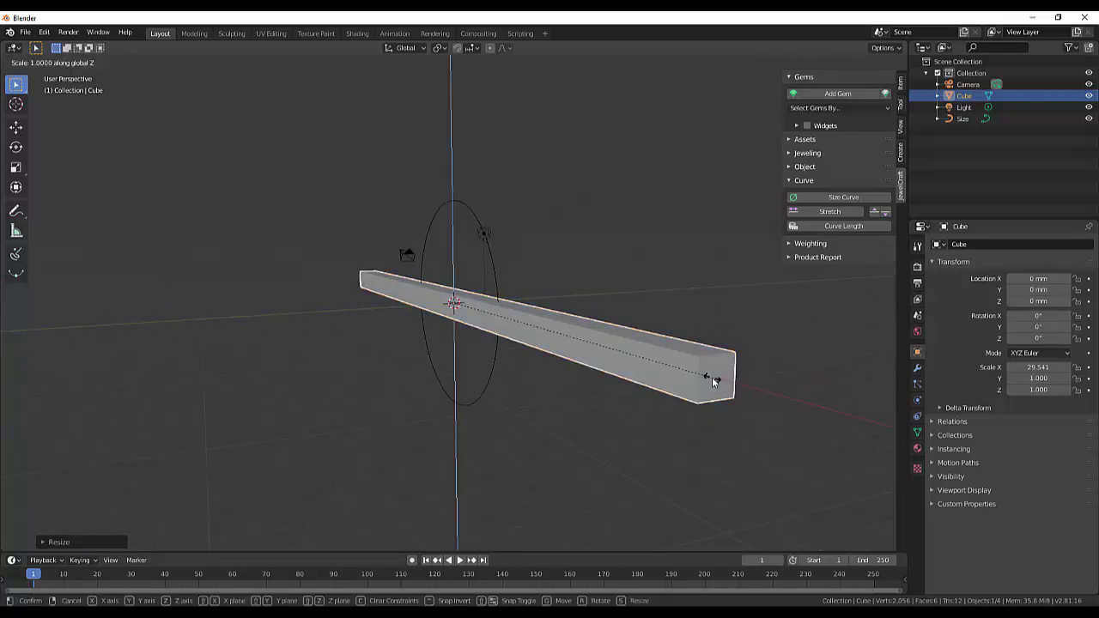
left_click(581, 344)
middle_click_drag(596, 420, 573, 396)
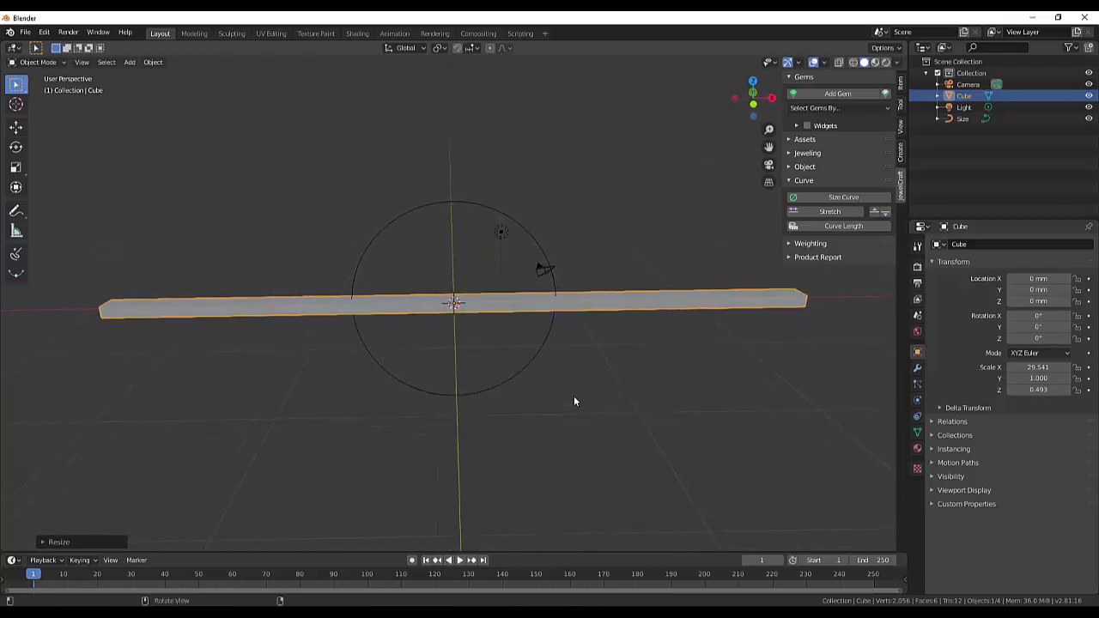
Step: In Edit Mode, add 159 evenly spaced loop cuts across the bar's length without sliding them
left_click(38, 62)
left_click(37, 88)
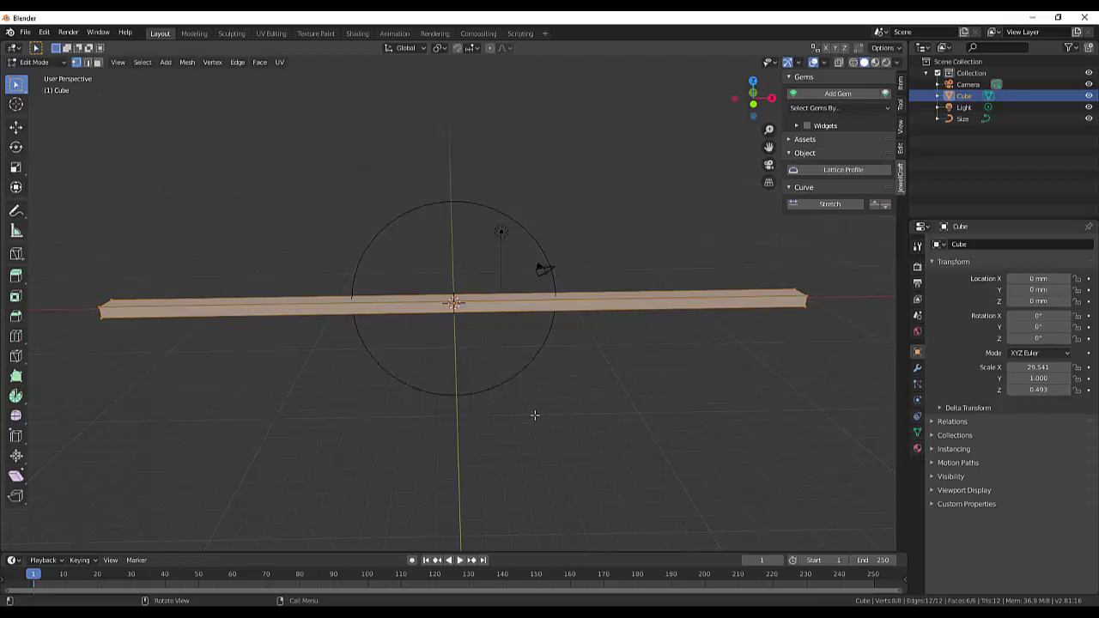
middle_click_drag(546, 400, 557, 418)
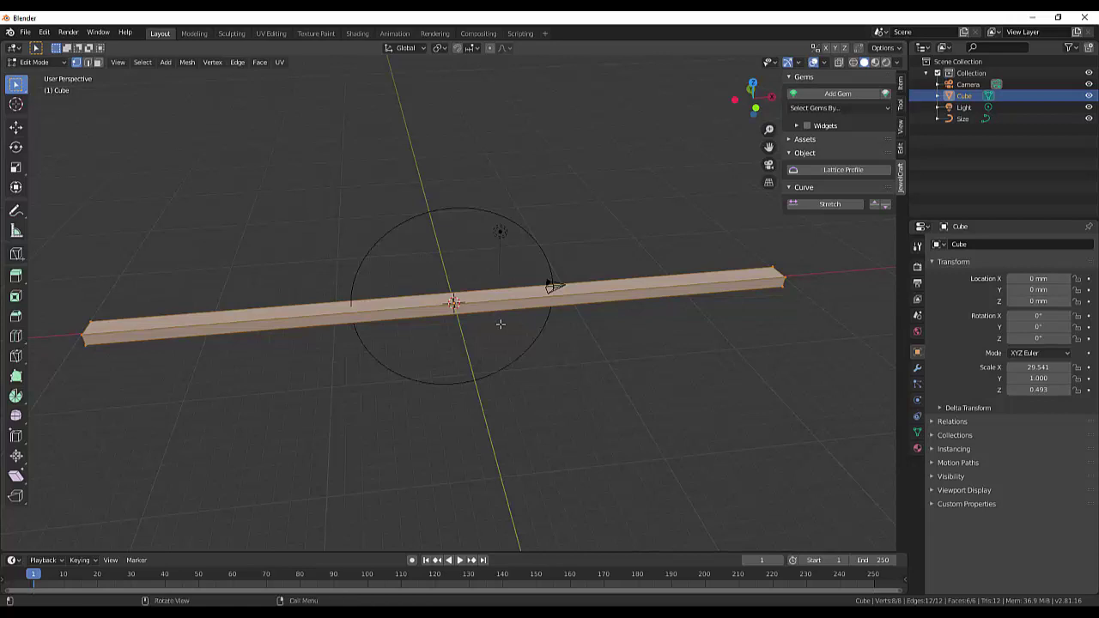
key("ctrl")
key("ctrl+r")
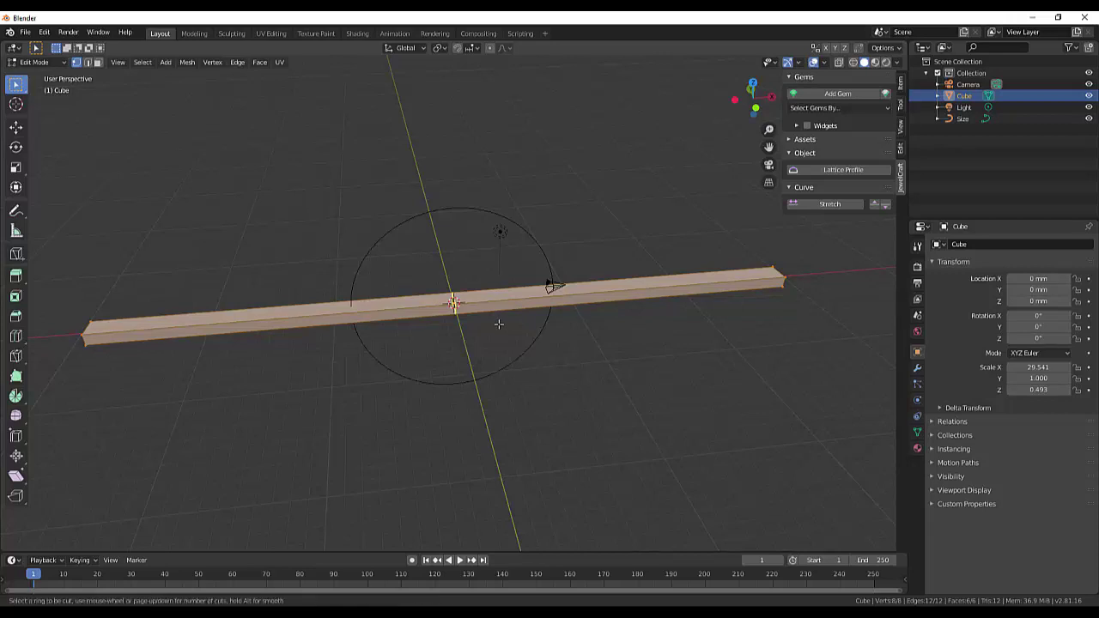
scroll(497, 324, "up", 17)
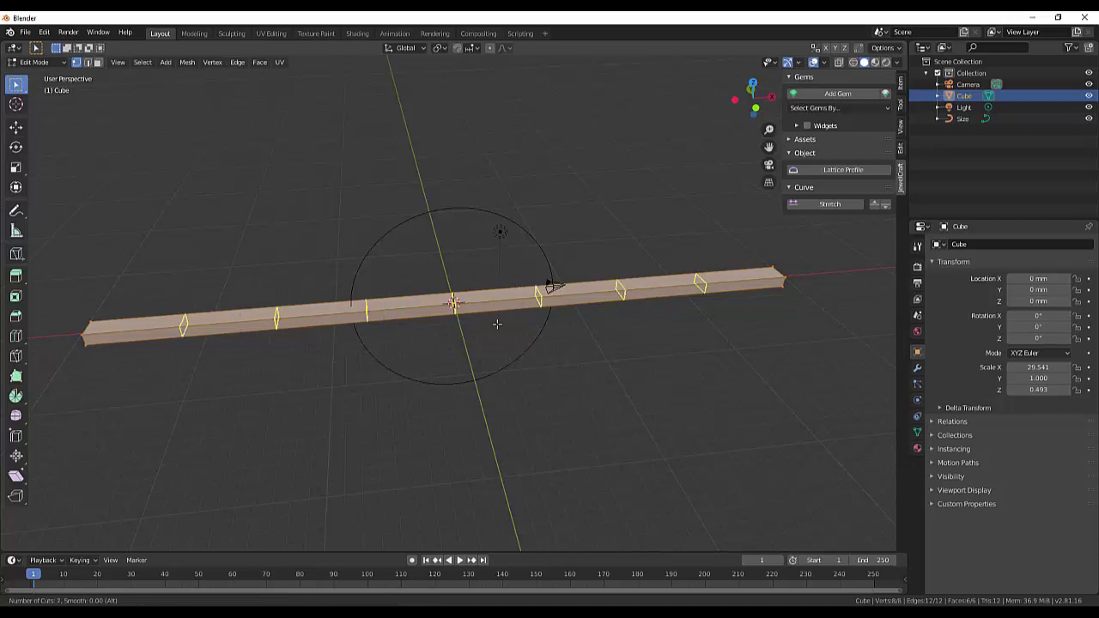
scroll(498, 324, "up", 20)
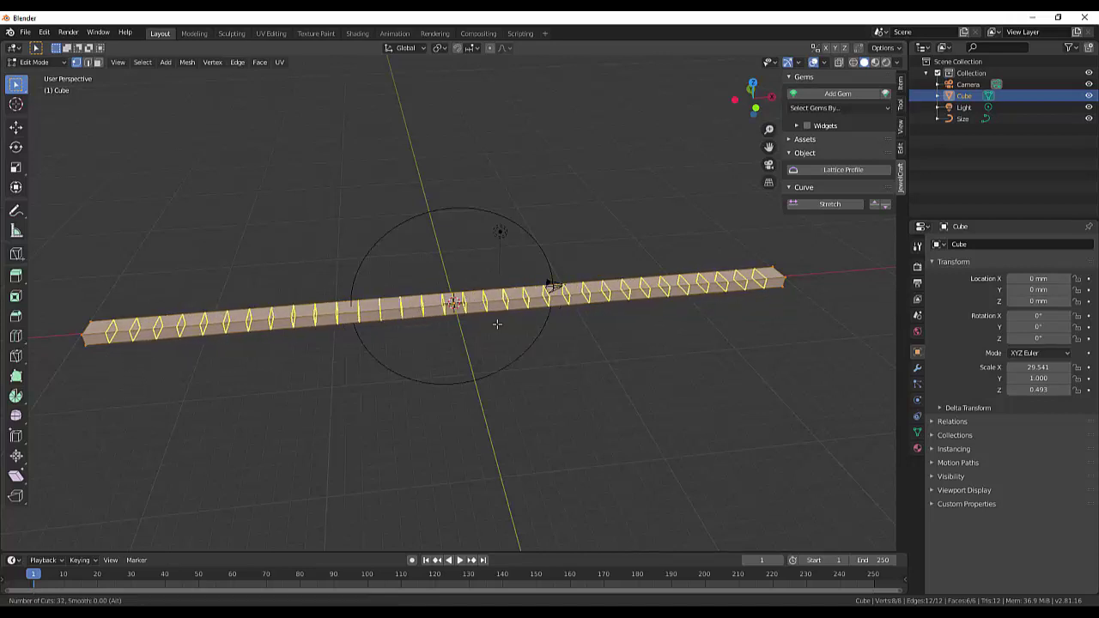
scroll(497, 324, "up", 20)
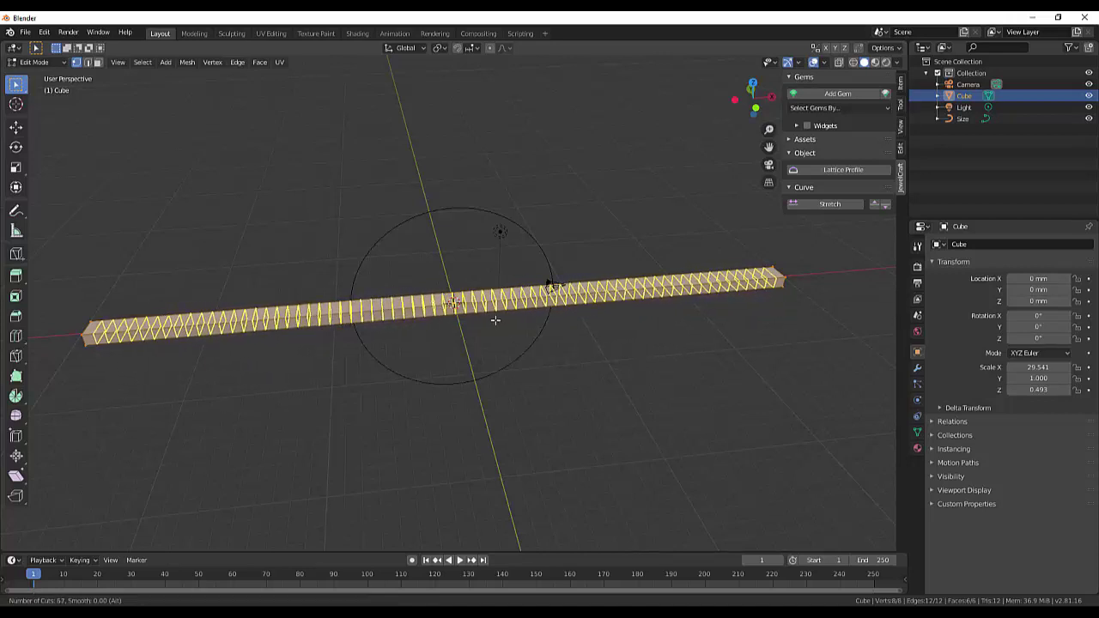
scroll(496, 320, "up", 20)
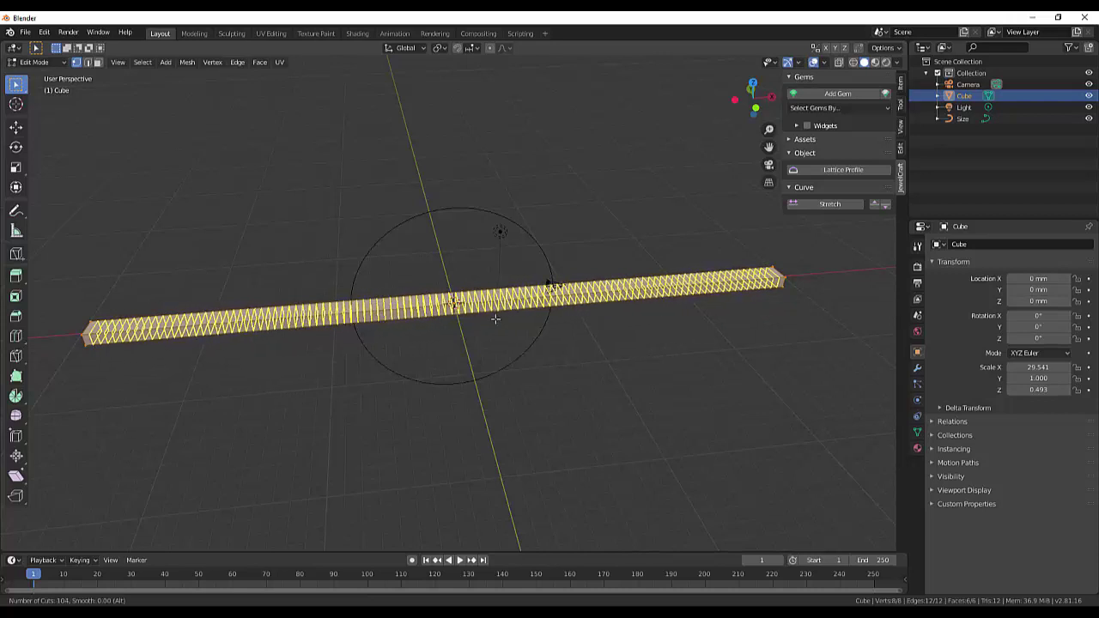
scroll(495, 318, "up", 20)
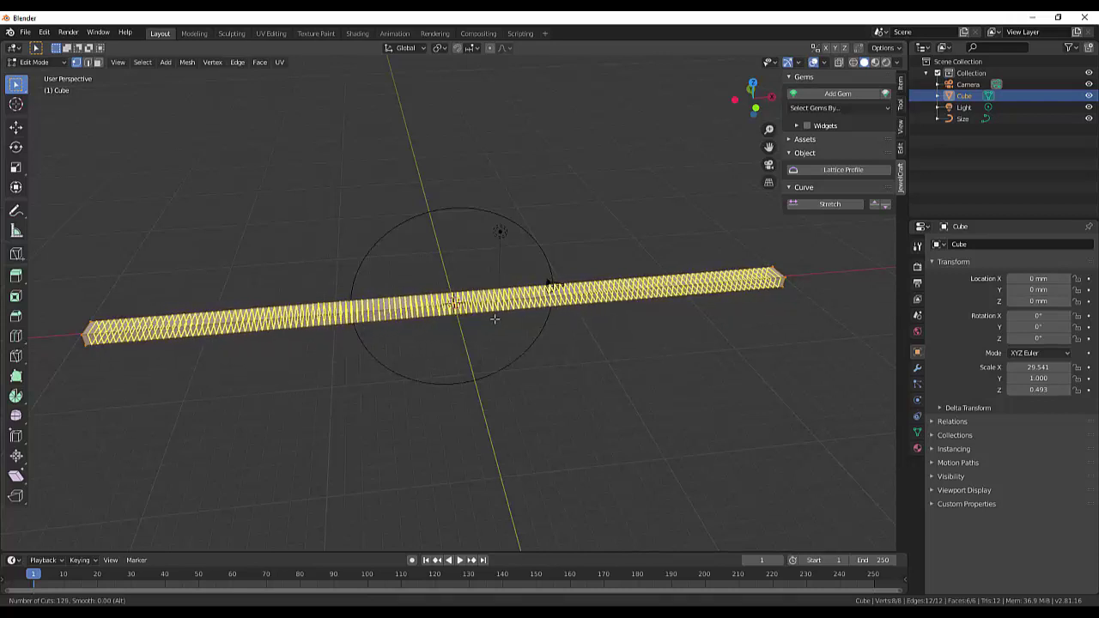
scroll(494, 319, "up", 4)
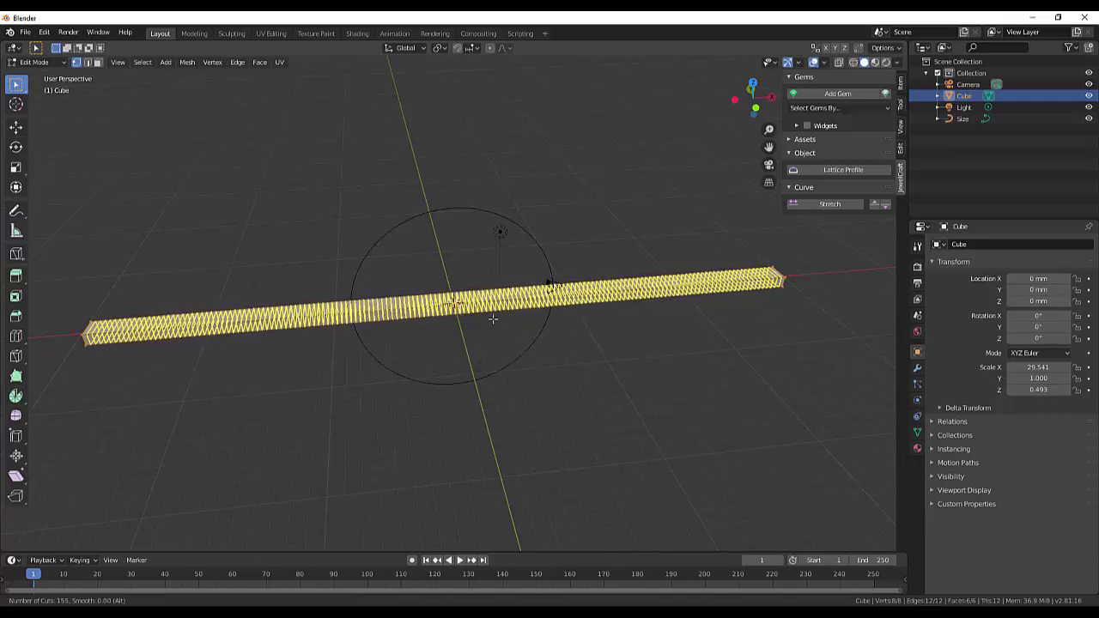
scroll(493, 318, "up", 4)
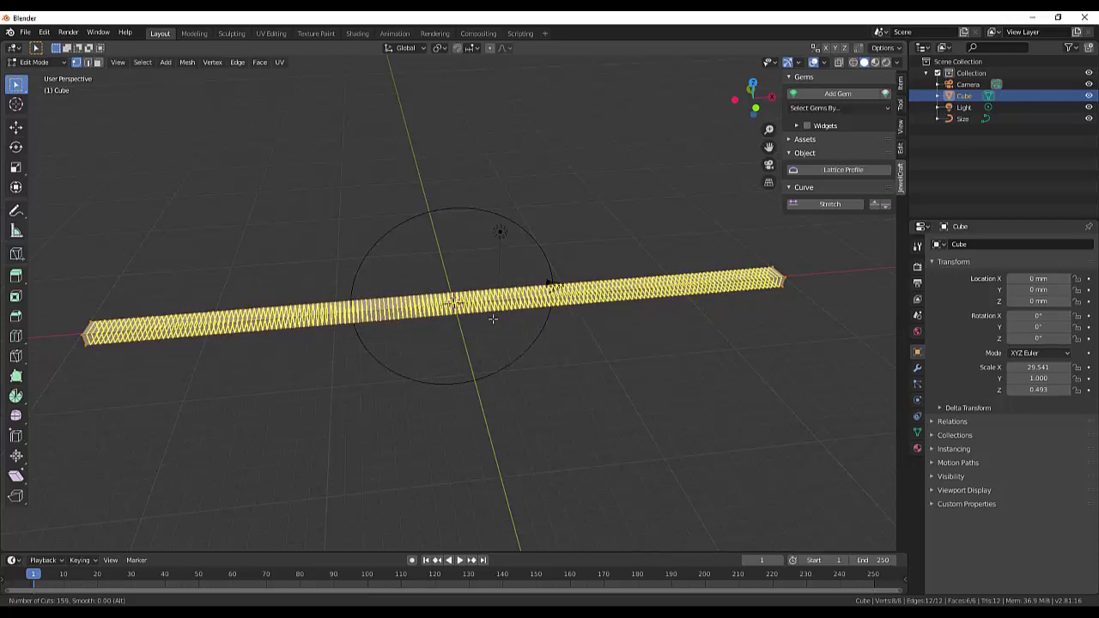
left_click(493, 319)
right_click(493, 319)
key("g")
key("g")
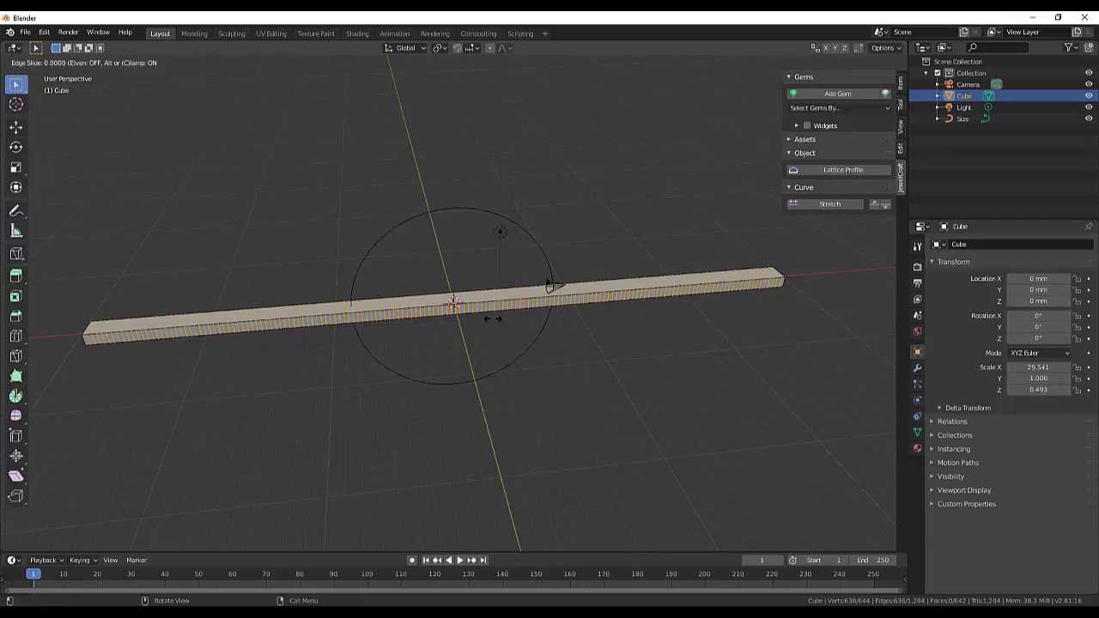
right_click(583, 394)
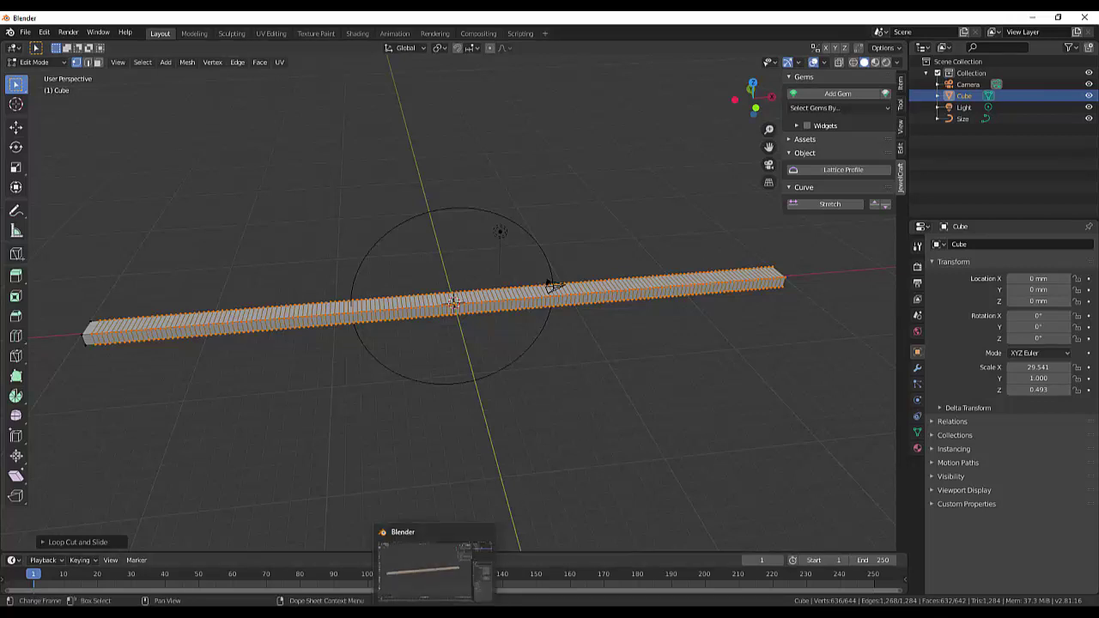
left_click(436, 571)
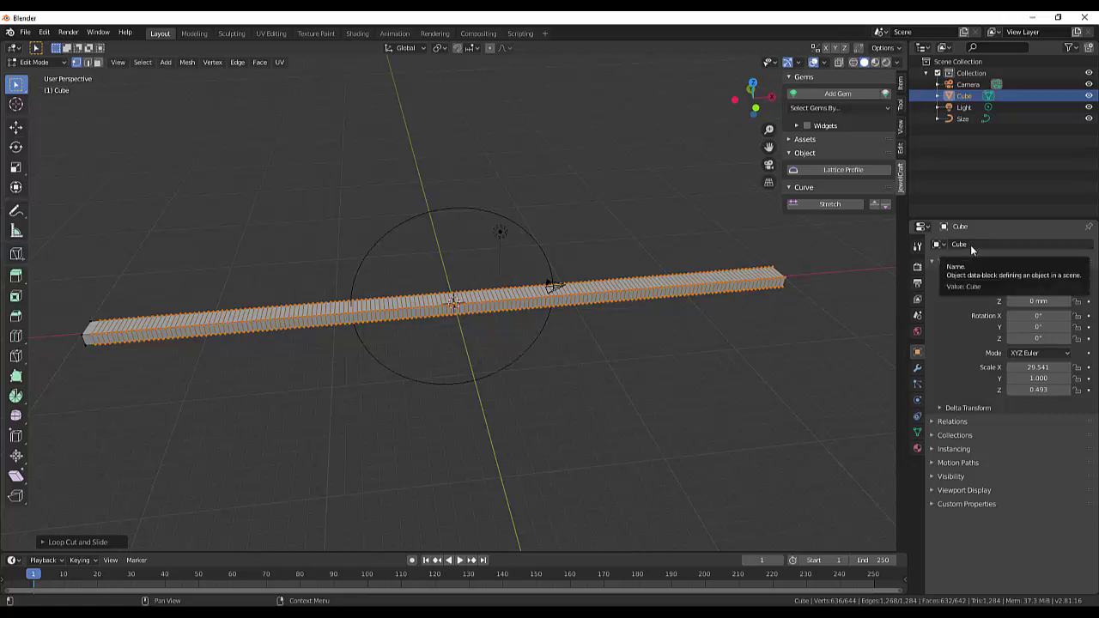
Step: Add a Curve modifier to the bar with Size as its curve object, and return to Object Mode
left_click(918, 369)
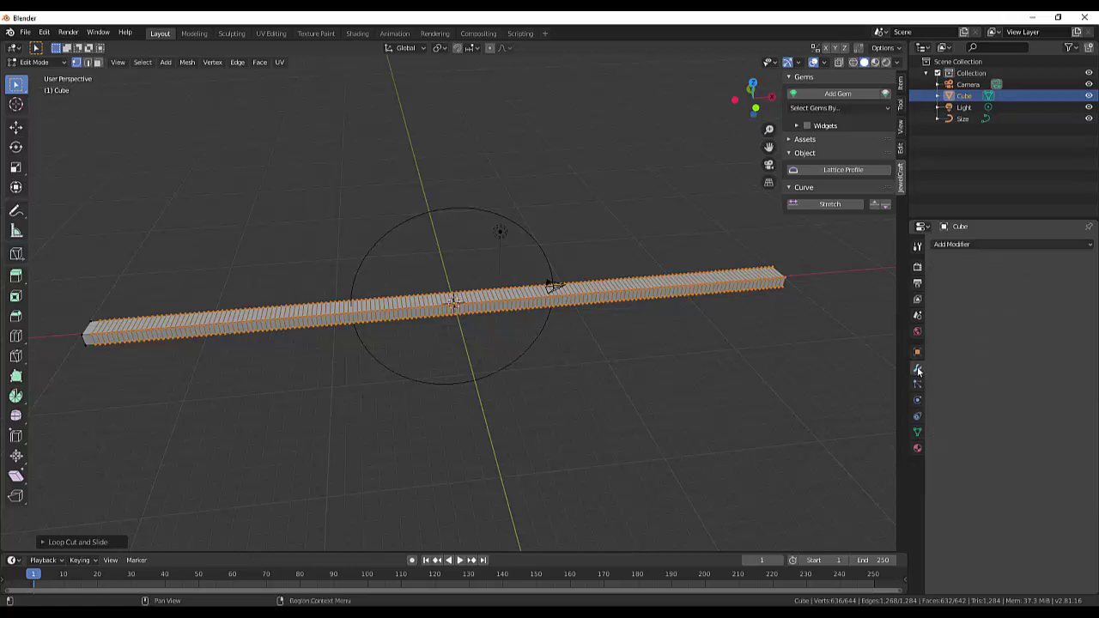
left_click(962, 245)
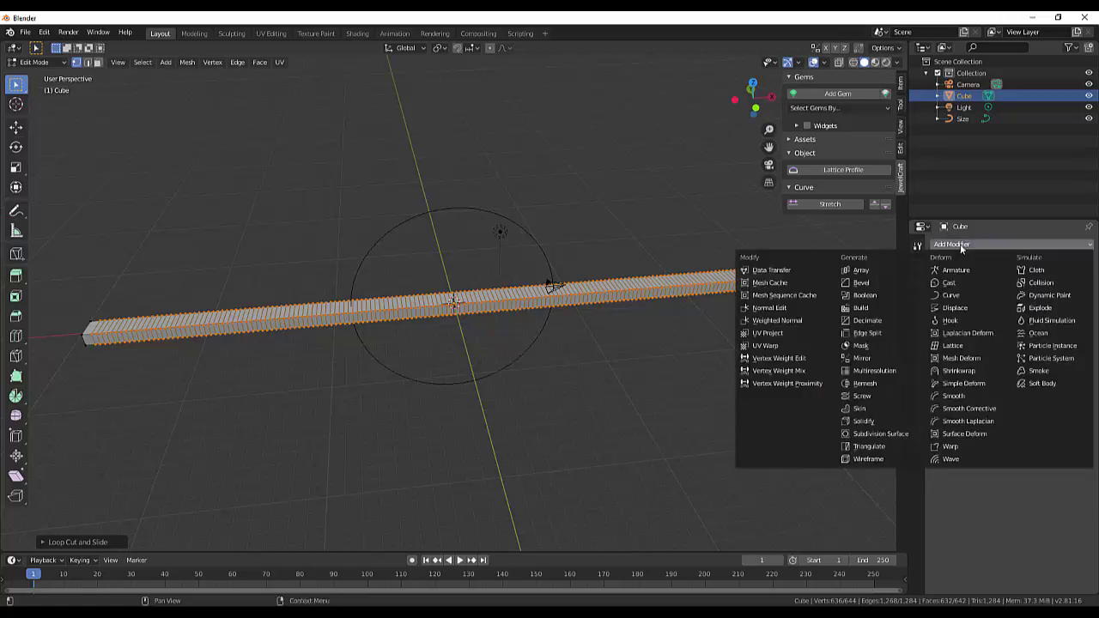
left_click(953, 297)
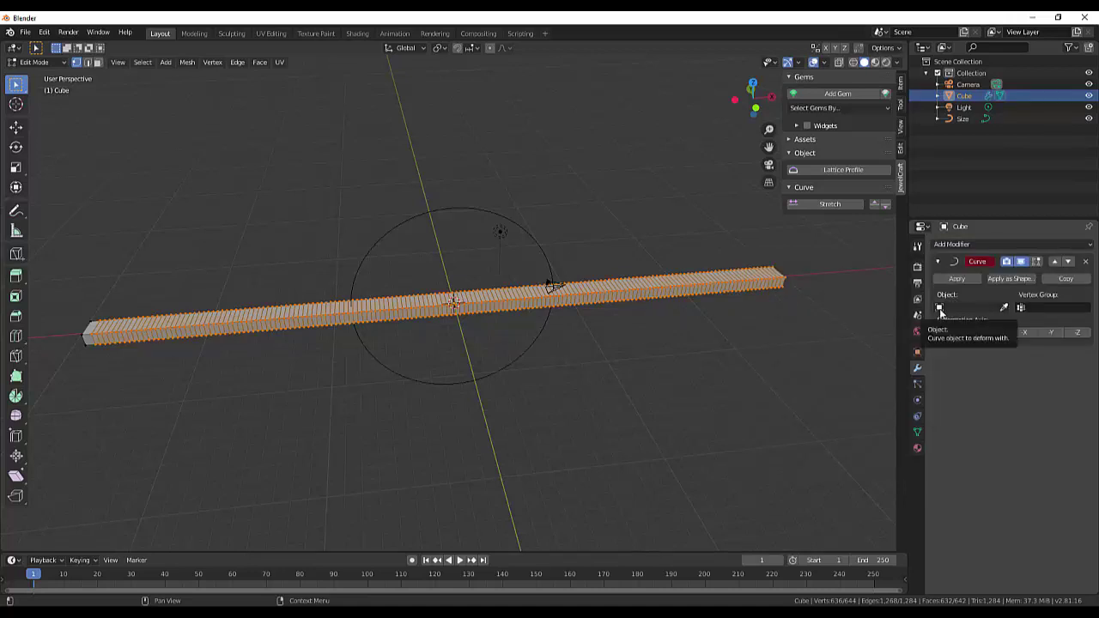
left_click(1005, 308)
left_click(943, 307)
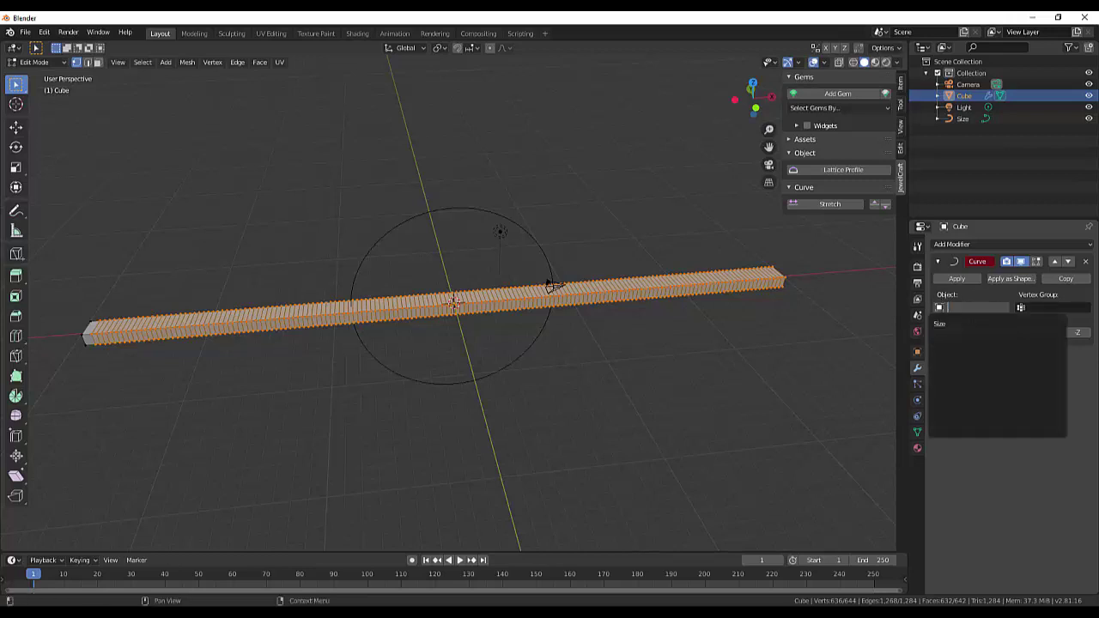
left_click(940, 324)
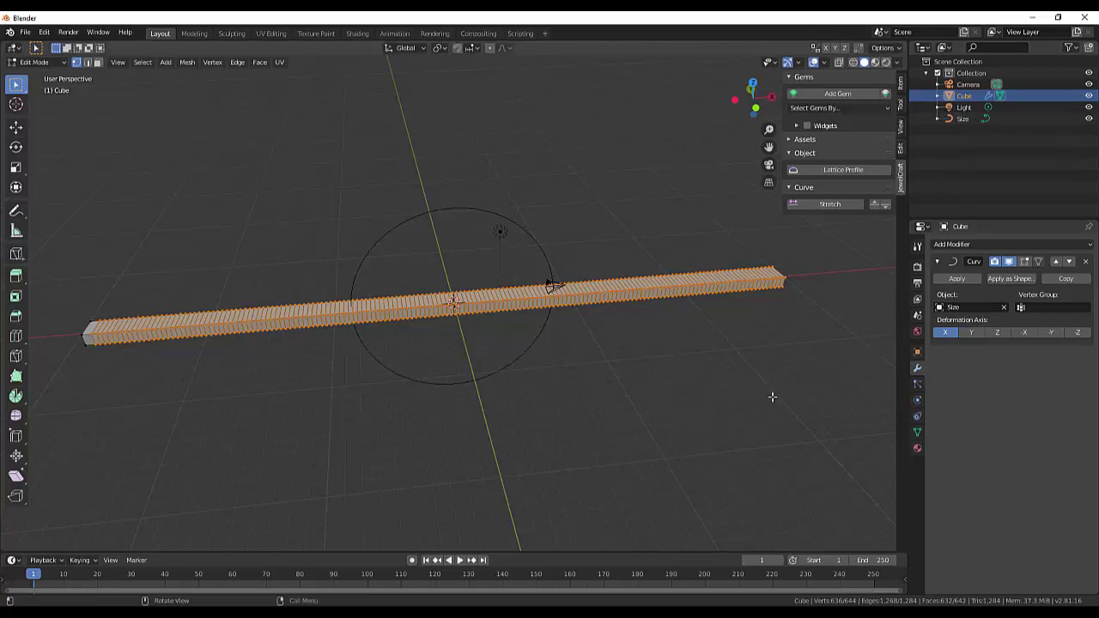
left_click(39, 61)
left_click(37, 74)
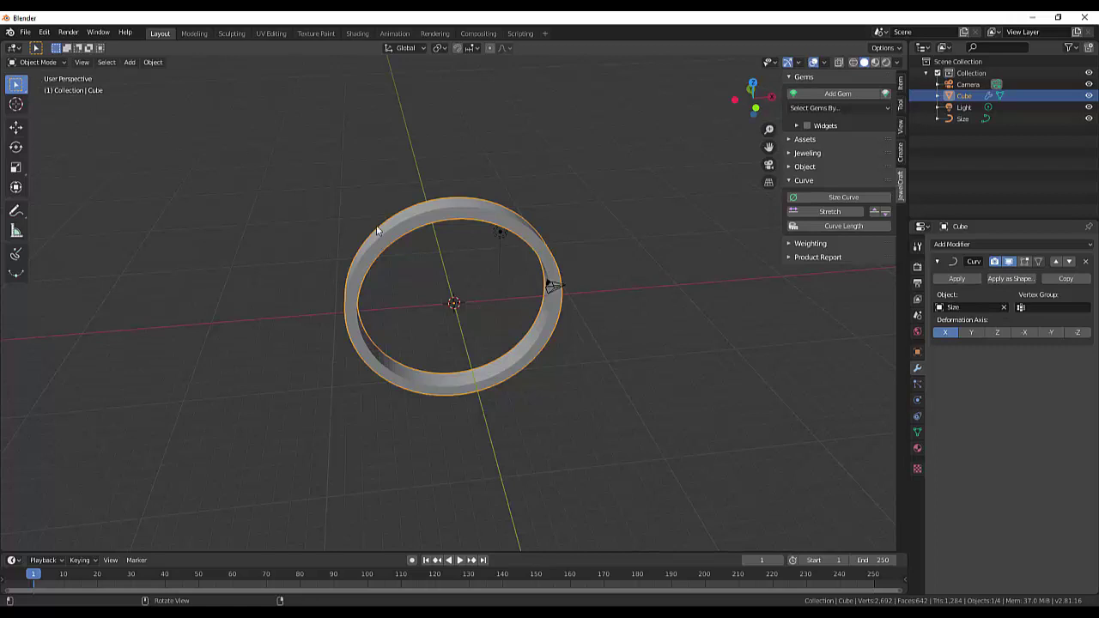
middle_click_drag(506, 327, 773, 325)
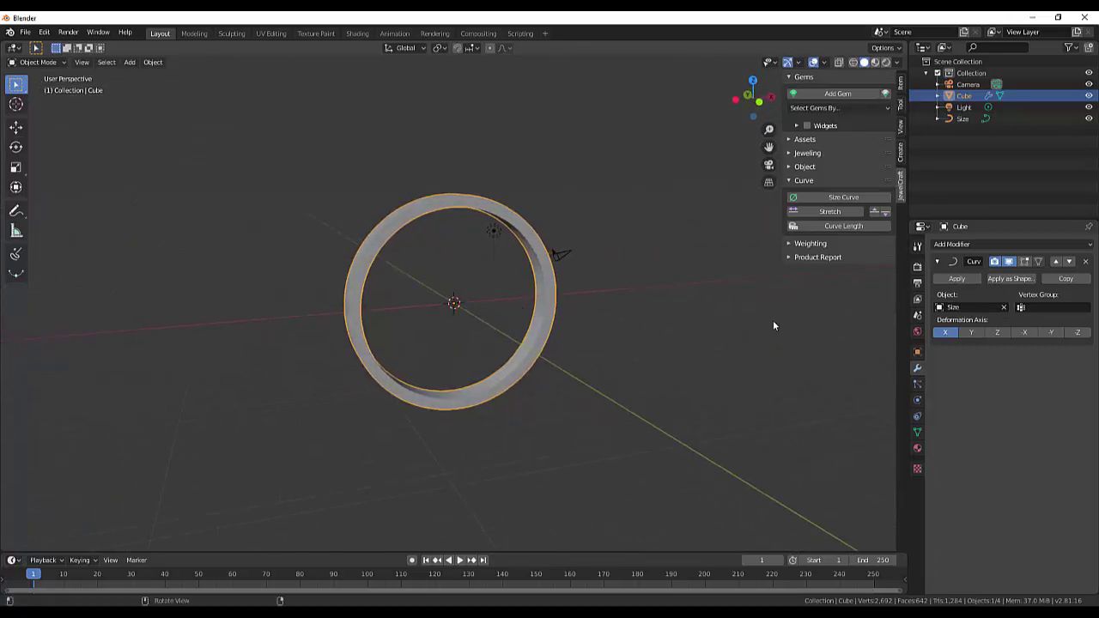
Step: Apply JewelCraft's Stretch to the ring band and try to measure its curve length
left_click(828, 212)
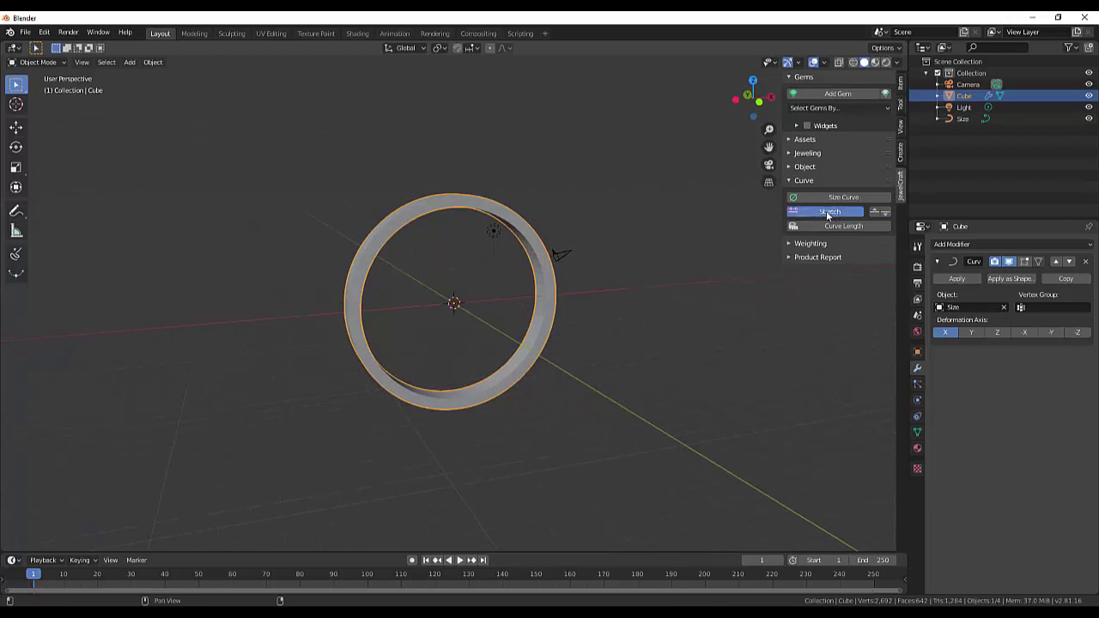
left_click(793, 215)
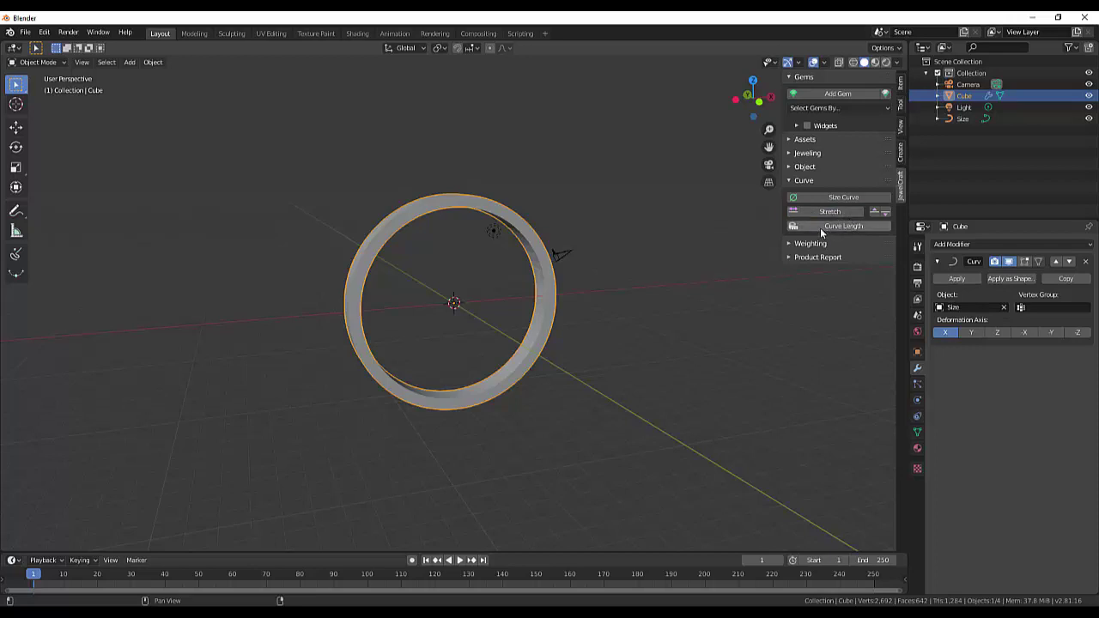
left_click(795, 228)
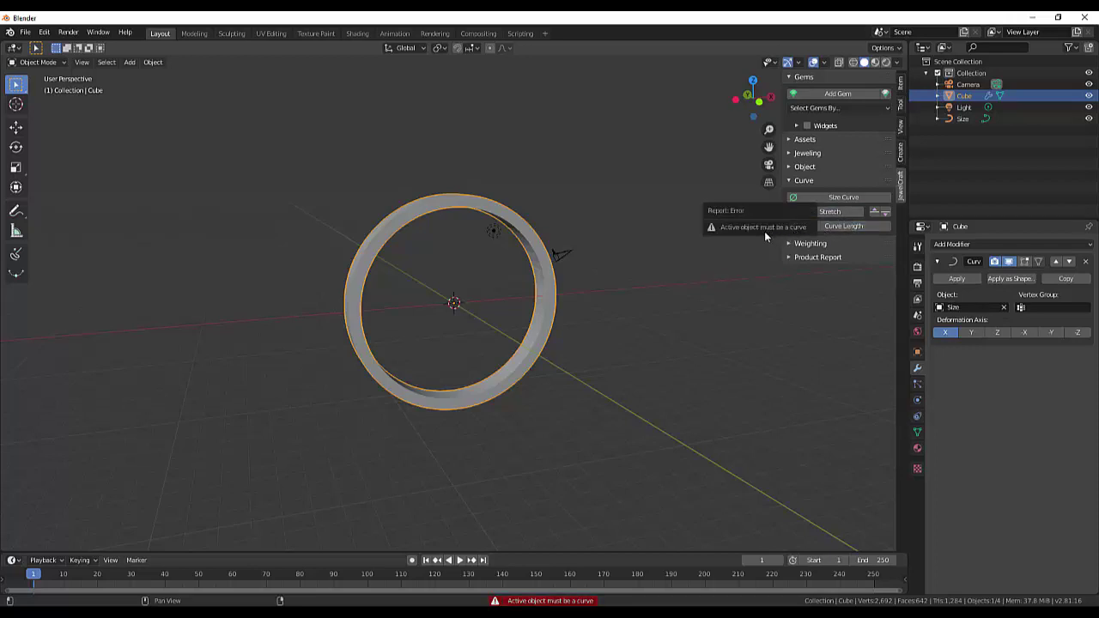
Step: Open the size curve in Edit Mode, try to switch editing to the band, and examine the curve's handles around the ring
left_click(961, 119)
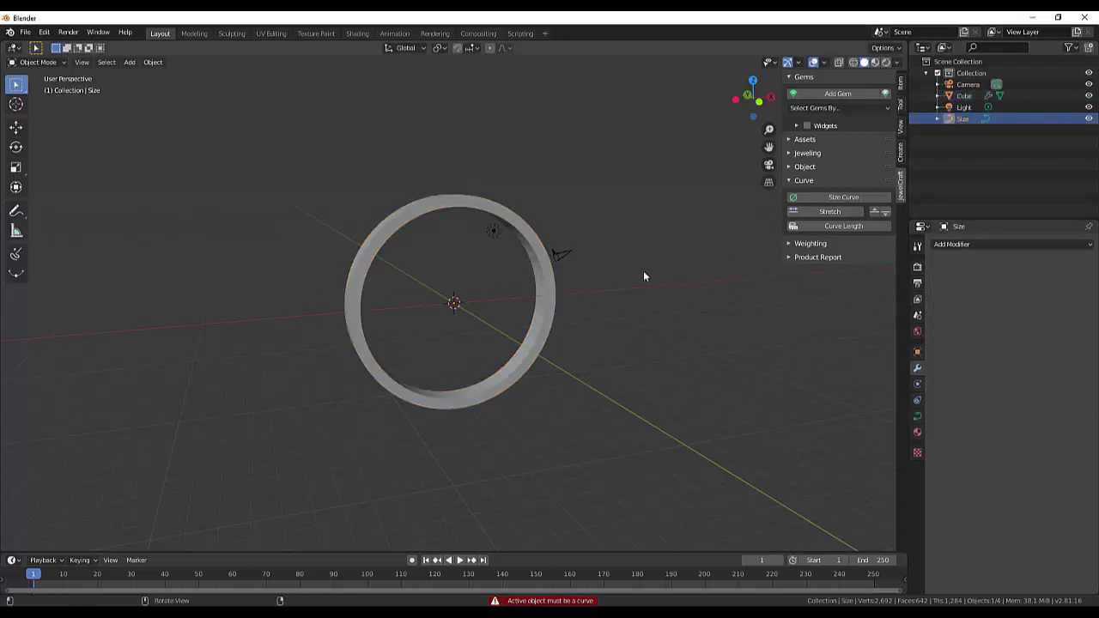
left_click(39, 62)
left_click(38, 88)
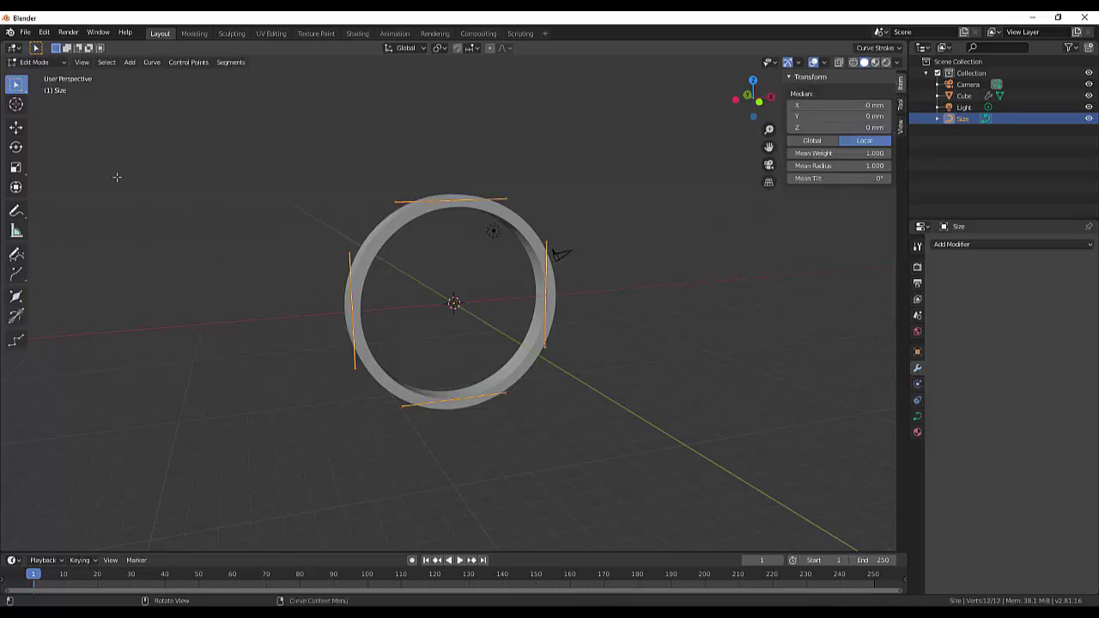
left_click(964, 95)
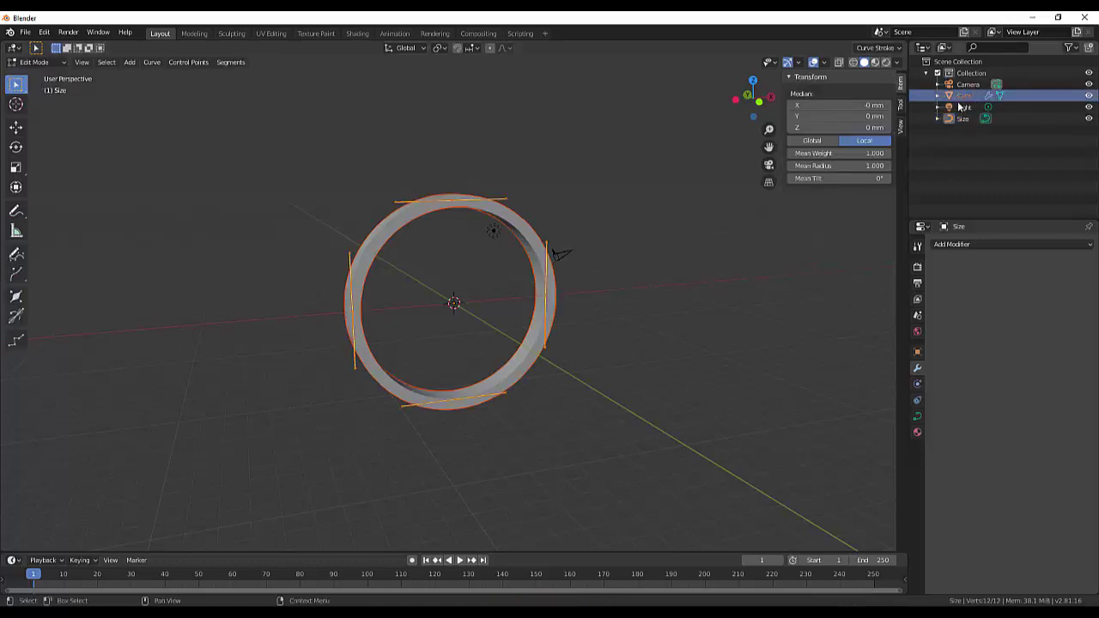
left_click(34, 62)
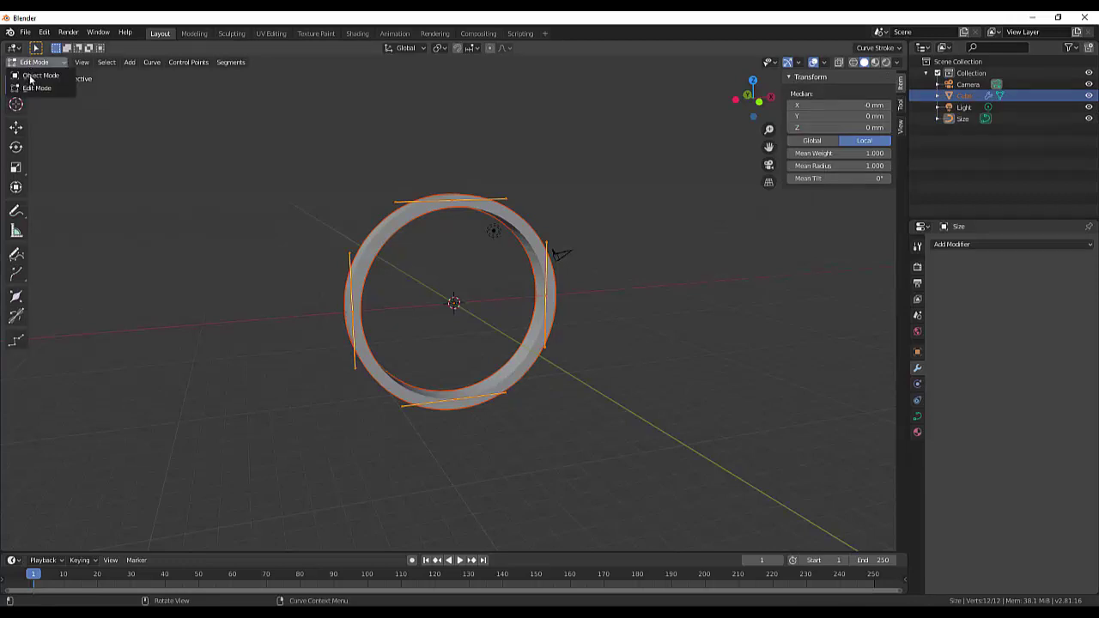
left_click(35, 88)
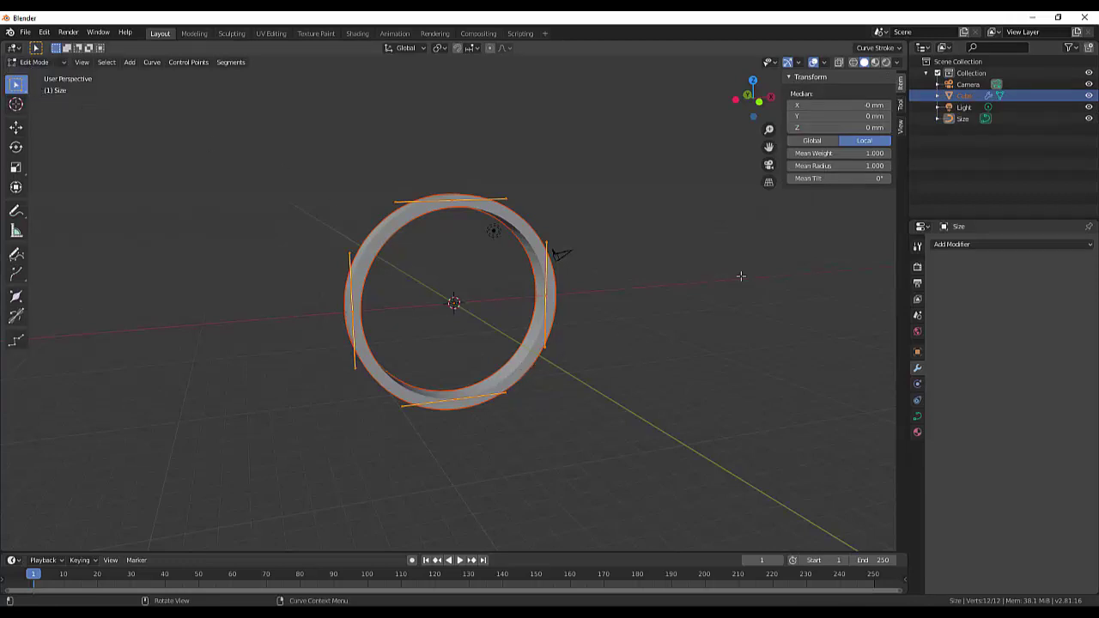
left_click(963, 119)
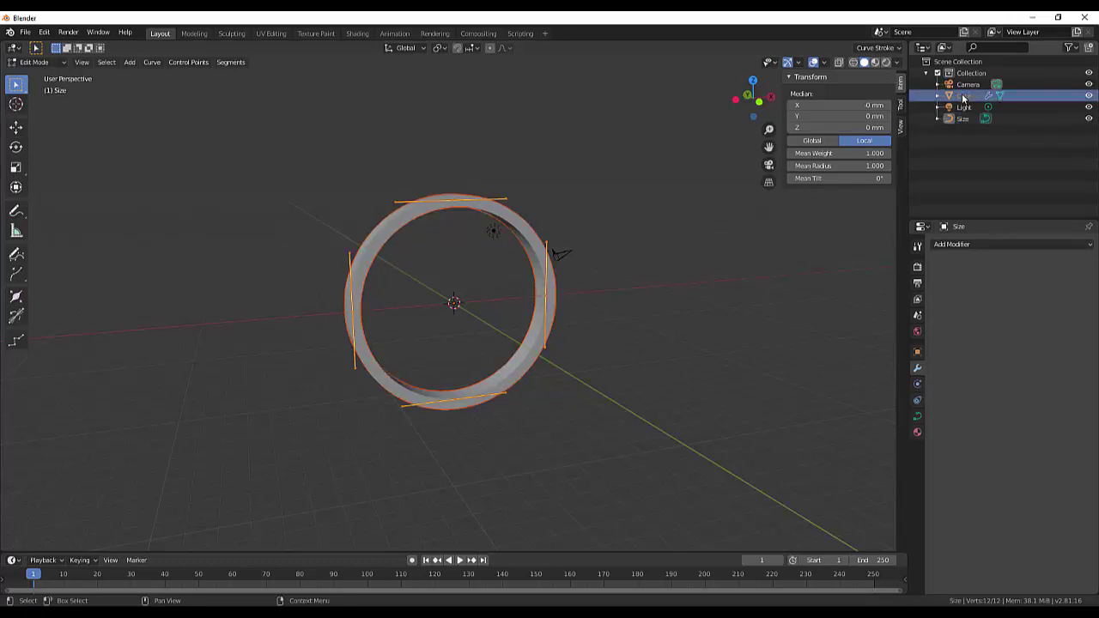
left_click(1006, 174)
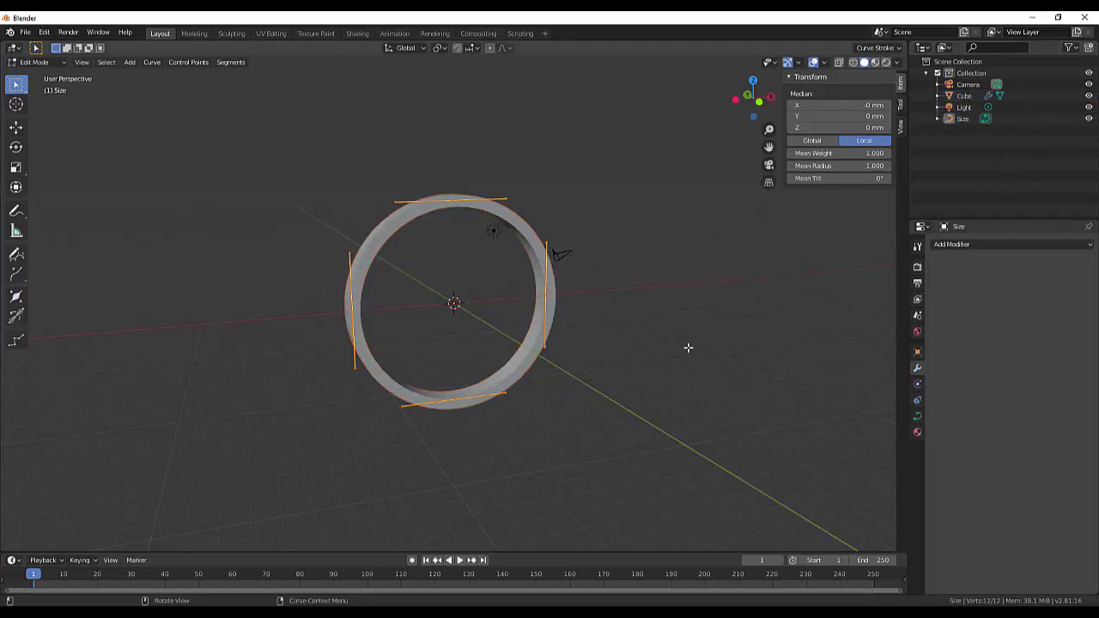
scroll(491, 389, "up", 3)
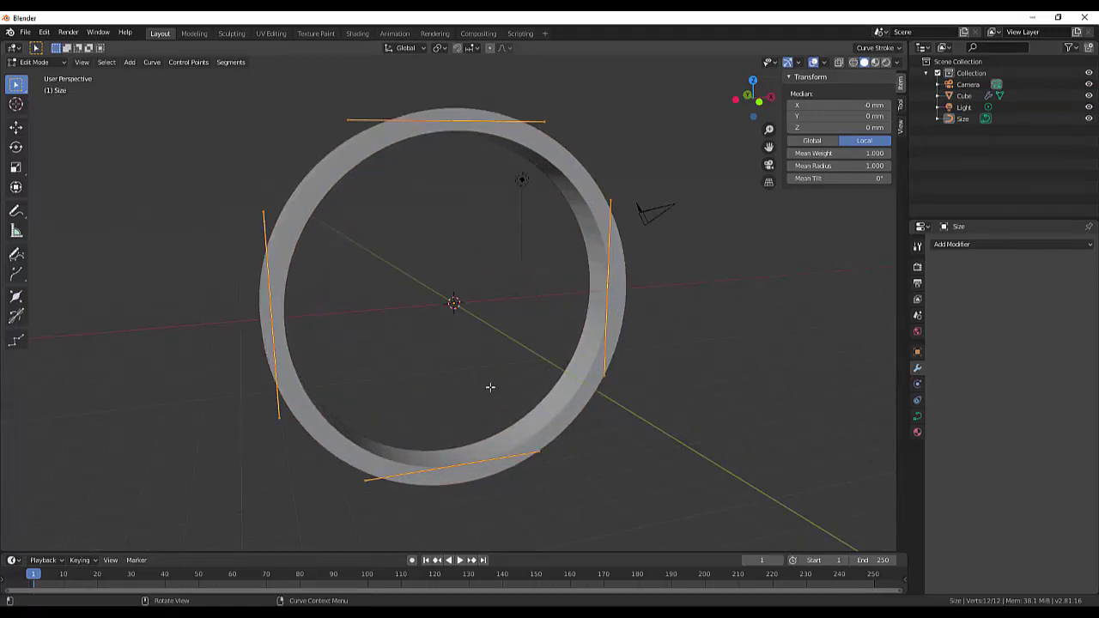
middle_click_drag(572, 397, 584, 436)
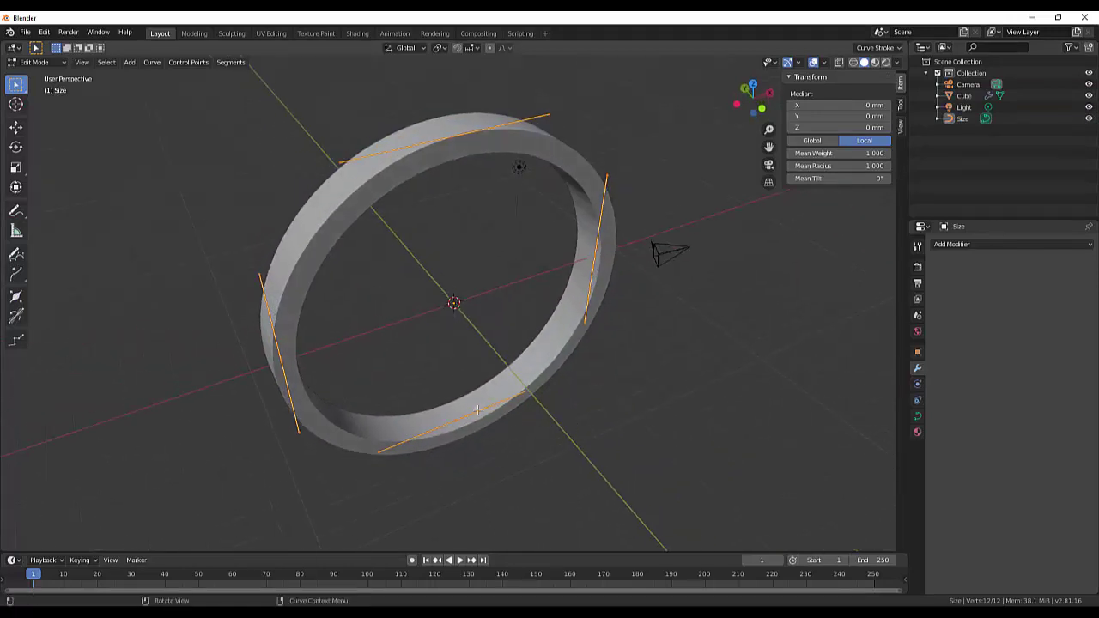
middle_click_drag(433, 292, 385, 226)
scroll(424, 273, "down", 3)
Step: Return to Object Mode and try to move the band under the size curve with JewelCraft
left_click(35, 62)
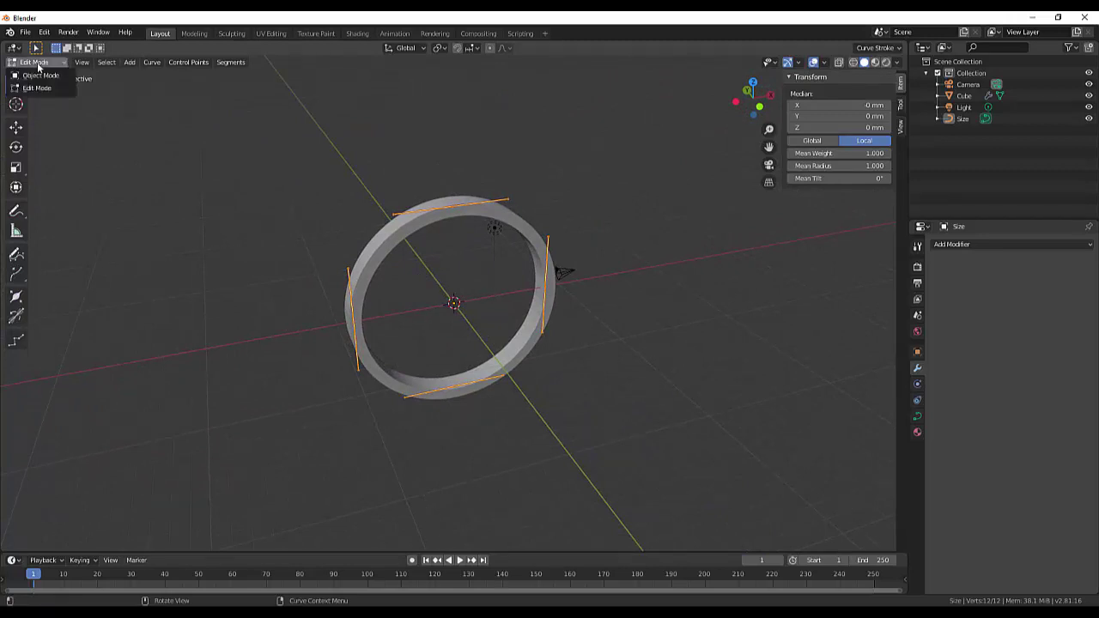
left_click(37, 76)
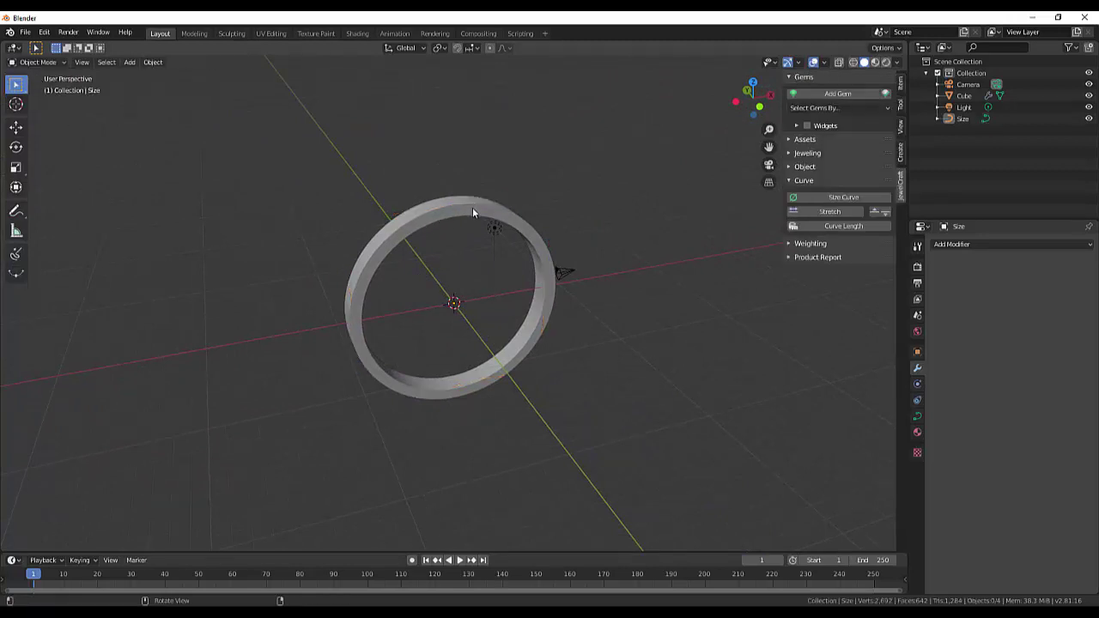
left_click(886, 213)
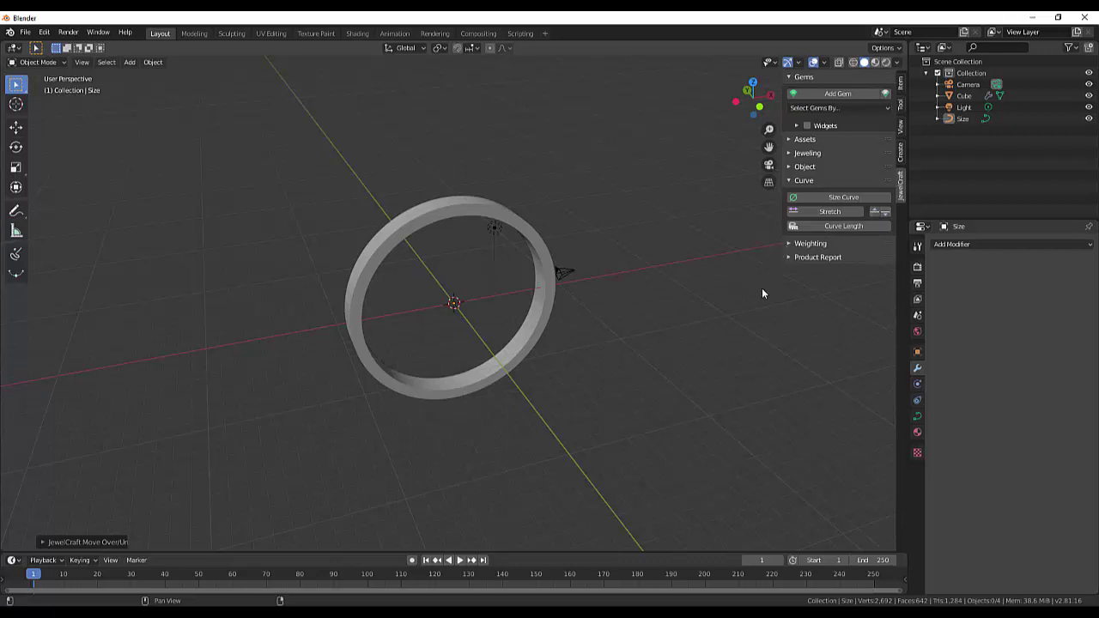
Step: Check the JewelCraft tutorial video in the browser, then return to Blender and examine the straight subdivided bar against the size curve
key("alt+Tab")
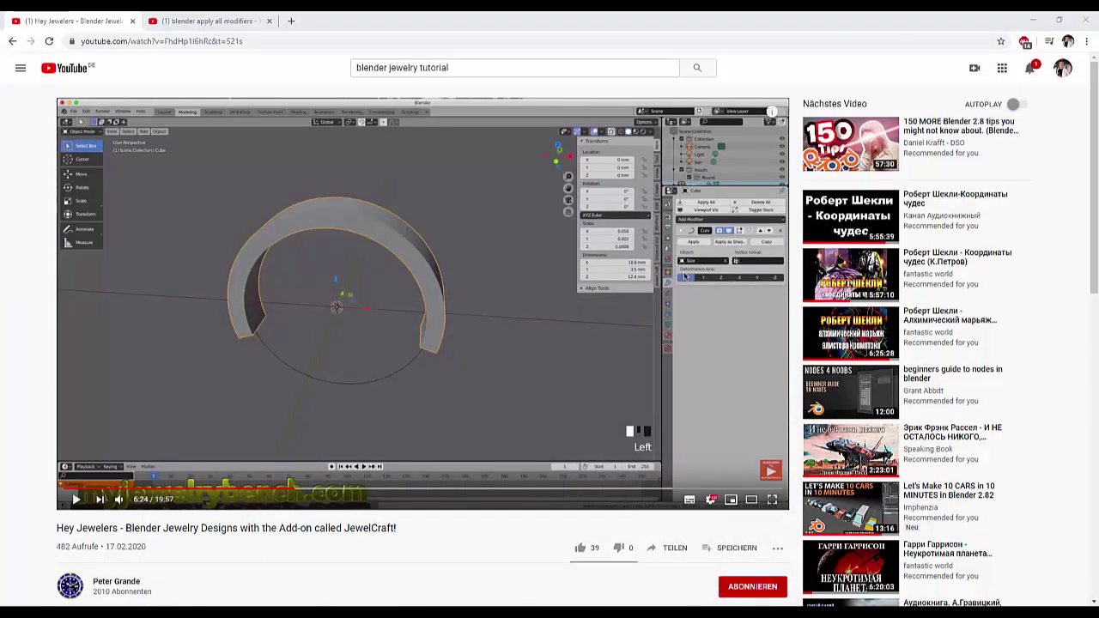
key("alt+Tab")
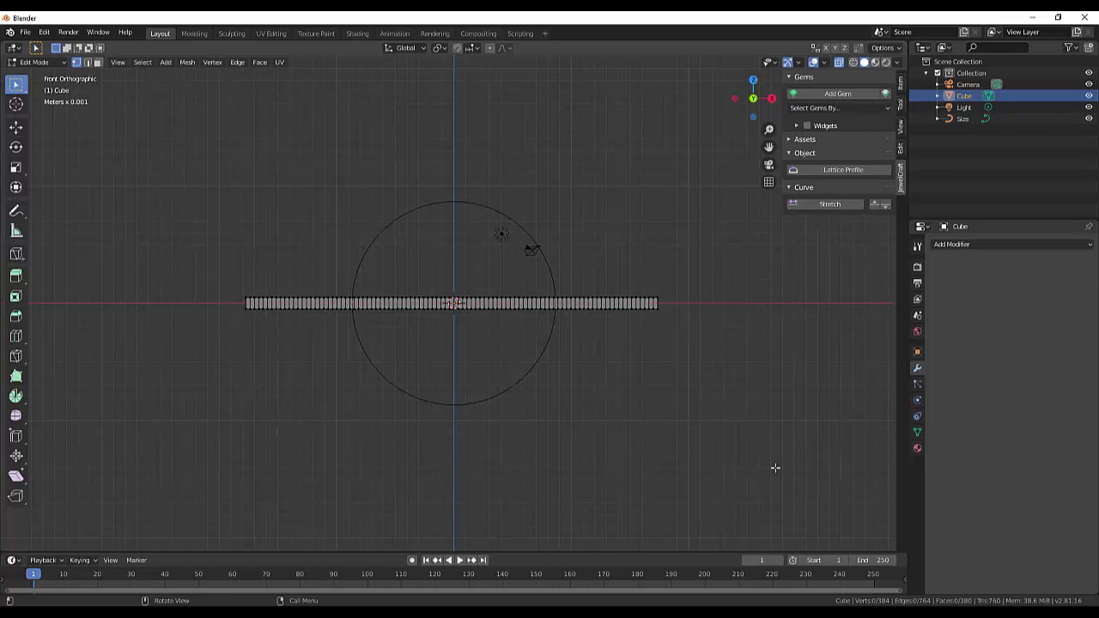
middle_click_drag(776, 468, 721, 481)
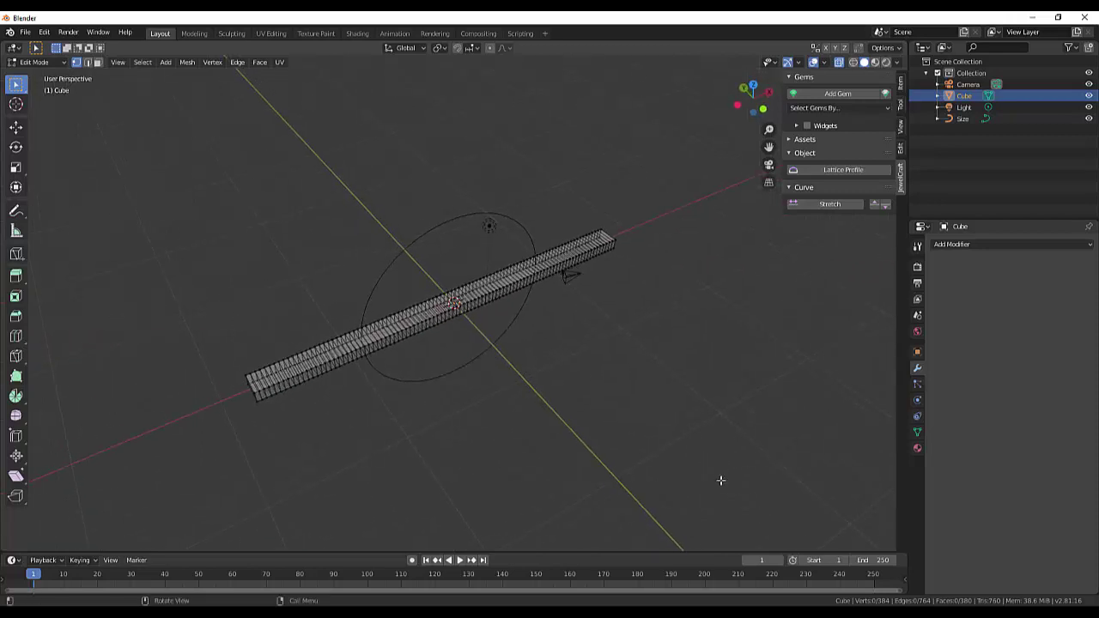
middle_click_drag(670, 413, 683, 369)
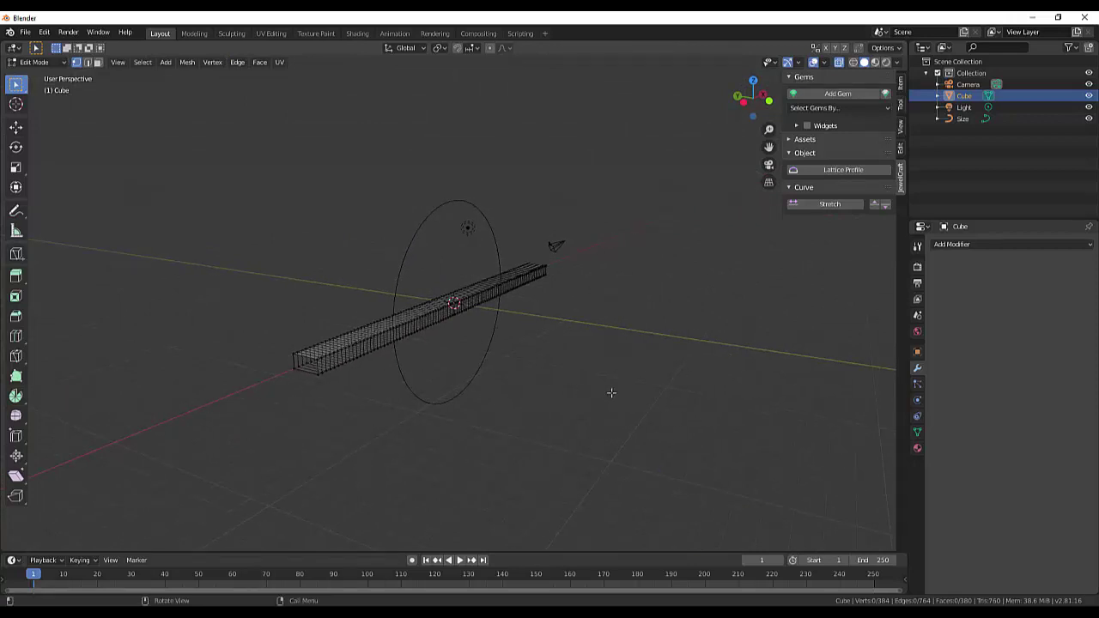
middle_click_drag(612, 392, 455, 373)
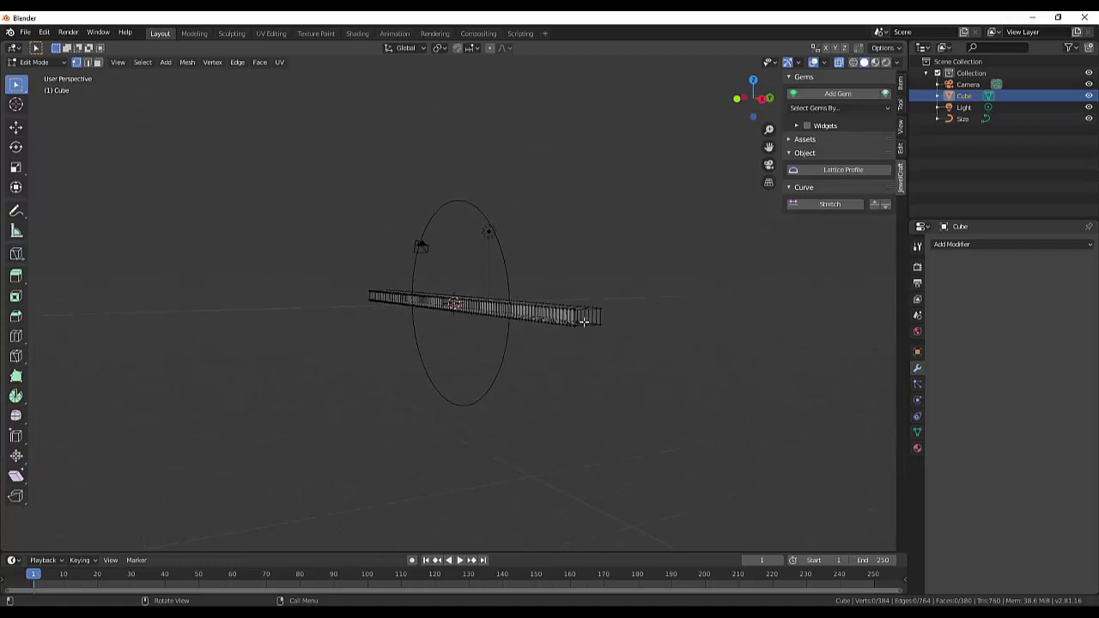
middle_click_drag(583, 328, 709, 381)
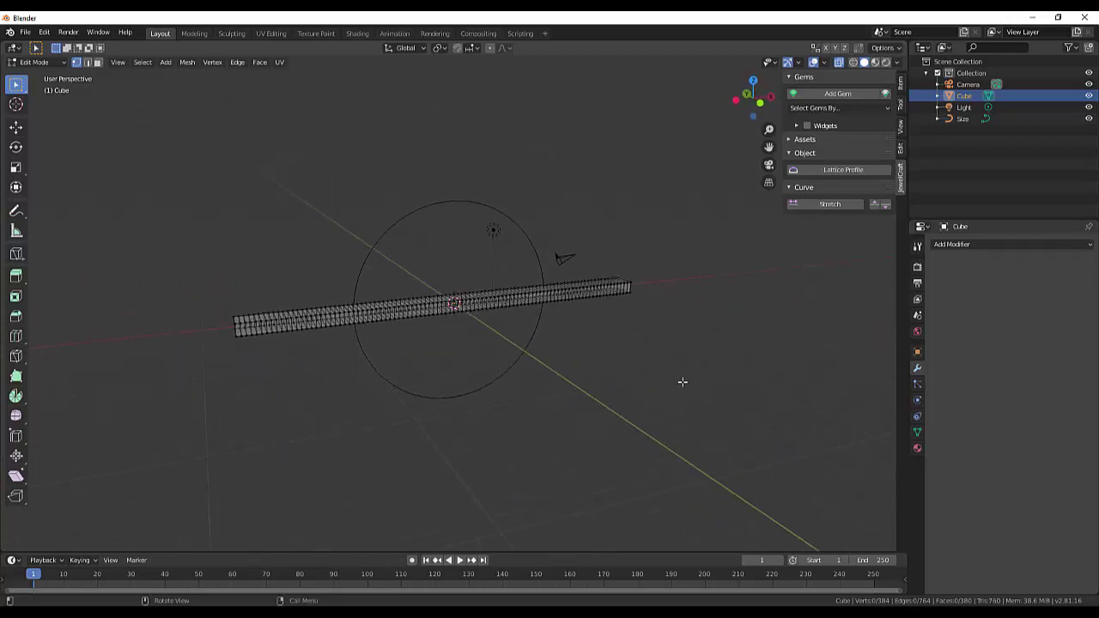
Step: Bend the straight bar with a Curve modifier that uses Size as its object, and switch to Object Mode
left_click(962, 244)
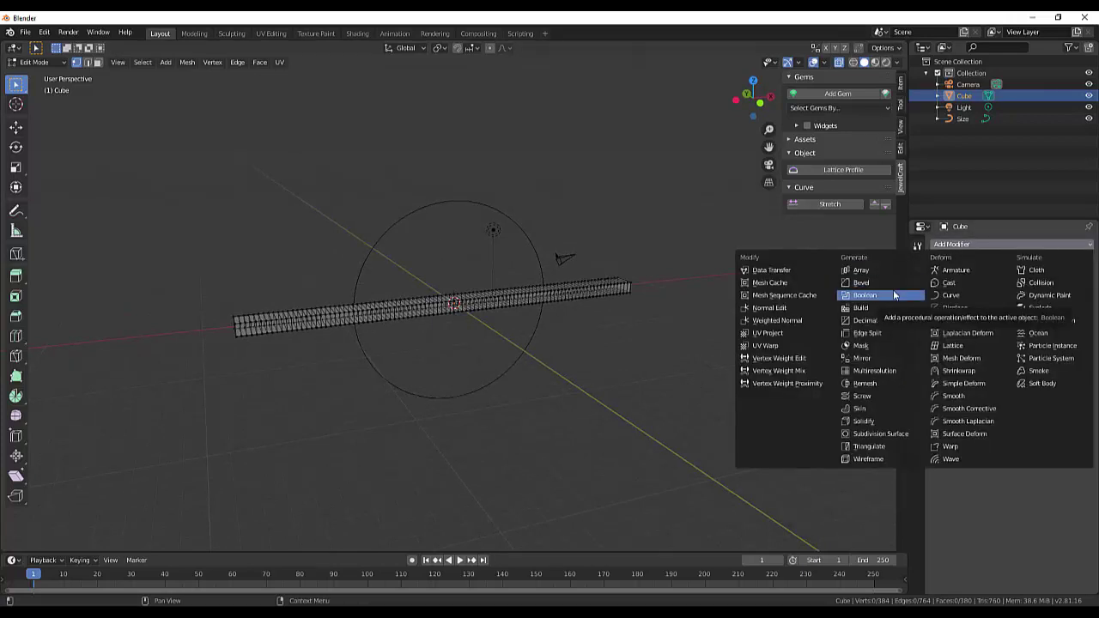
left_click(945, 295)
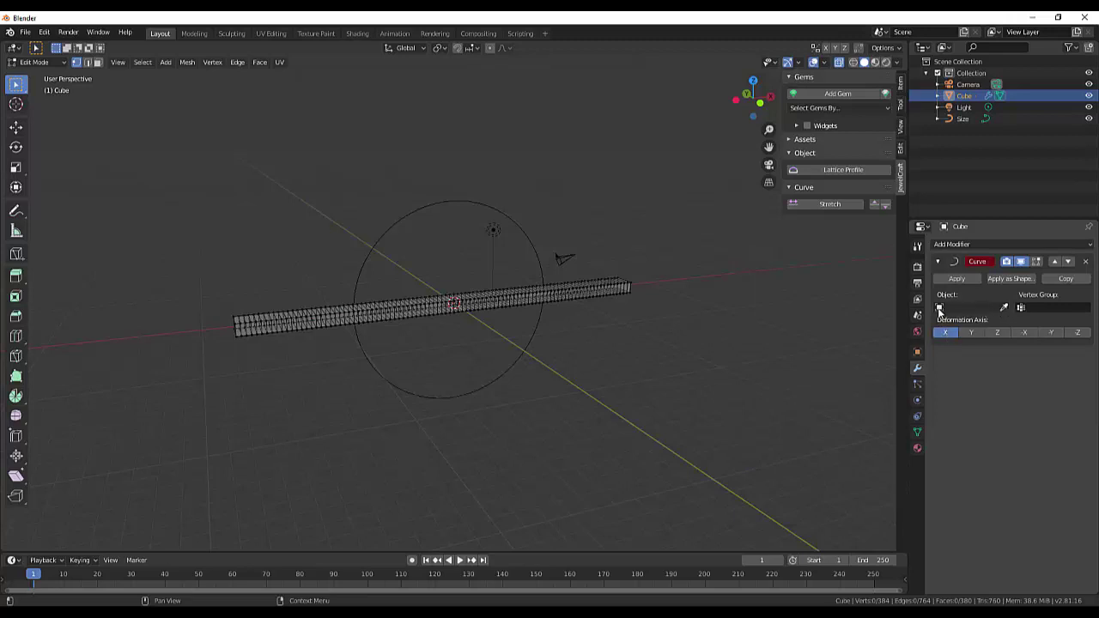
left_click(945, 307)
key("Return")
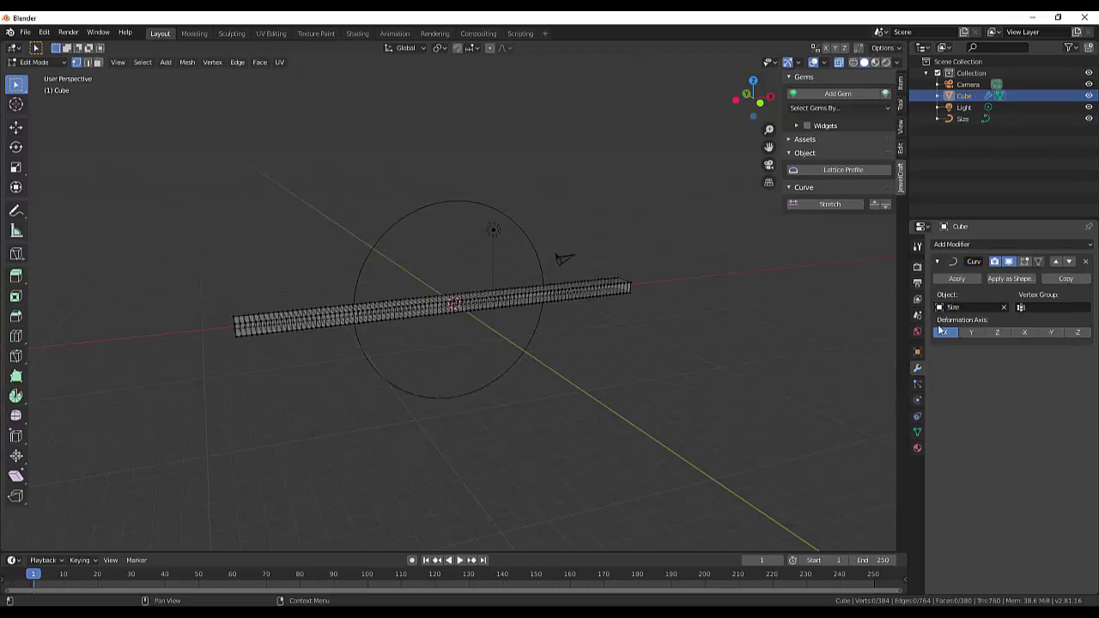
left_click(34, 62)
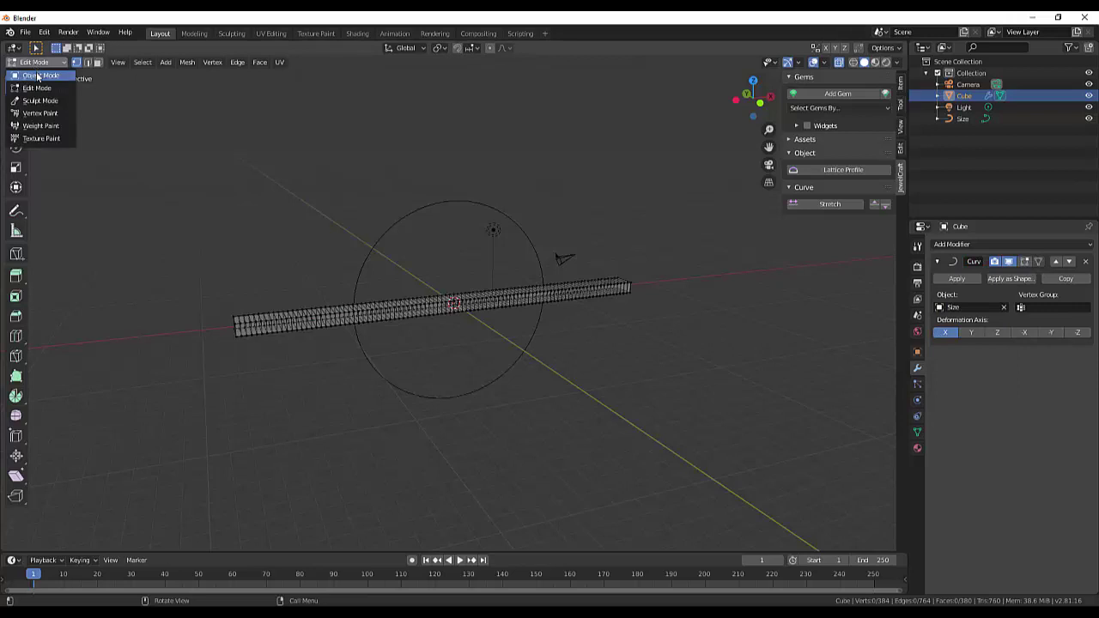
left_click(38, 75)
middle_click_drag(496, 333, 509, 357)
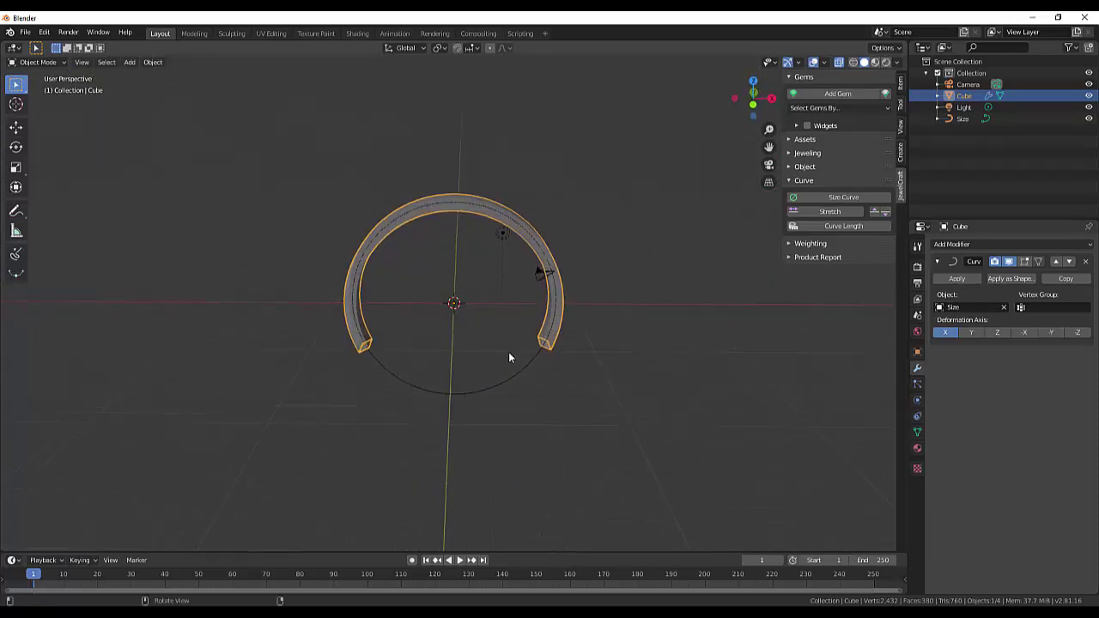
Step: Try the bent bar over and under the size curve with JewelCraft, leave it under the curve, and turn off X-ray
left_click(885, 213)
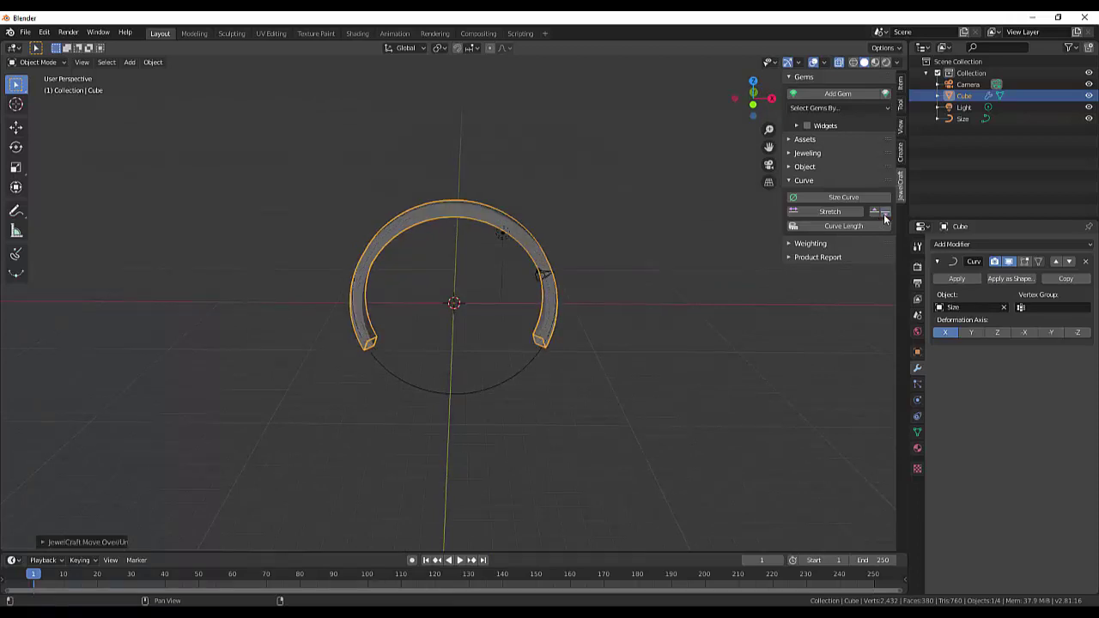
left_click(875, 214)
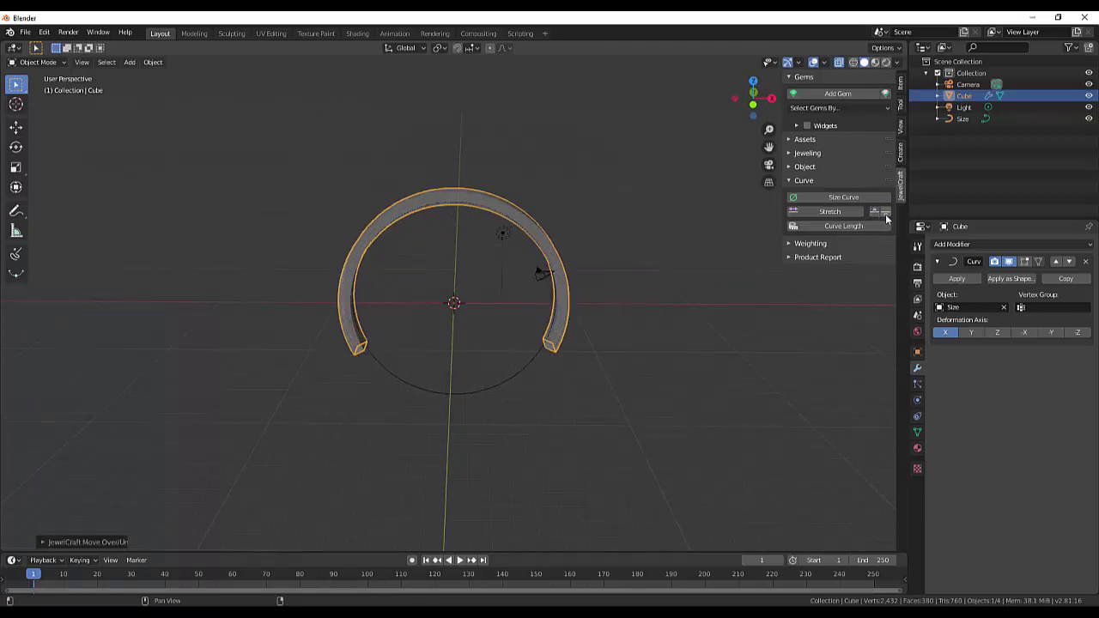
left_click(884, 214)
mouse_move(630, 304)
middle_mouse_down()
mouse_move(635, 338)
mouse_move(636, 329)
middle_mouse_up()
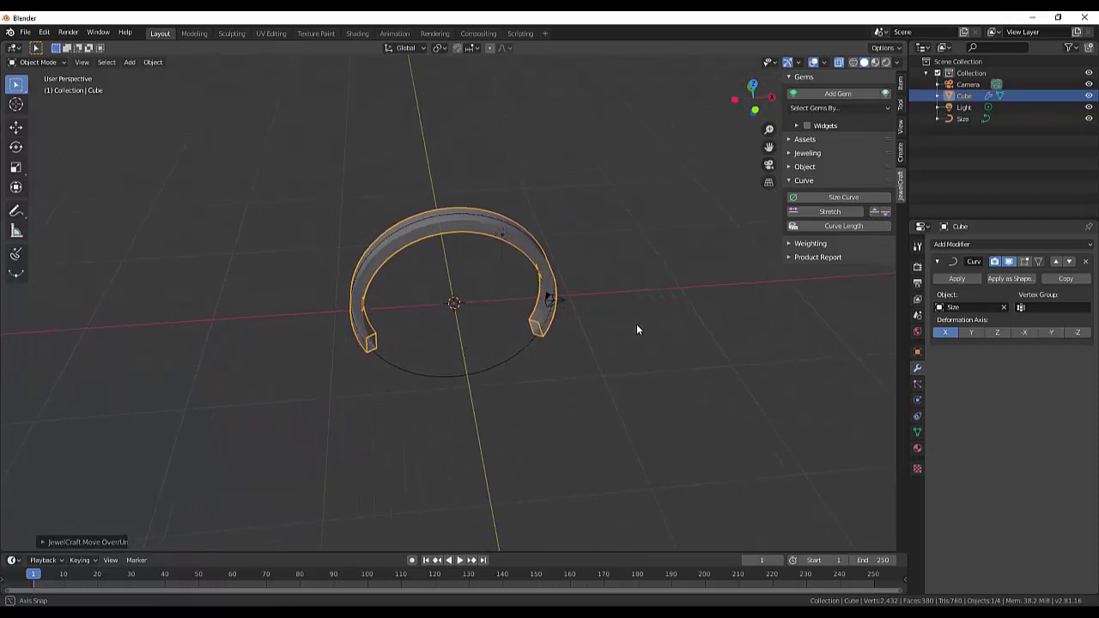
left_click(839, 62)
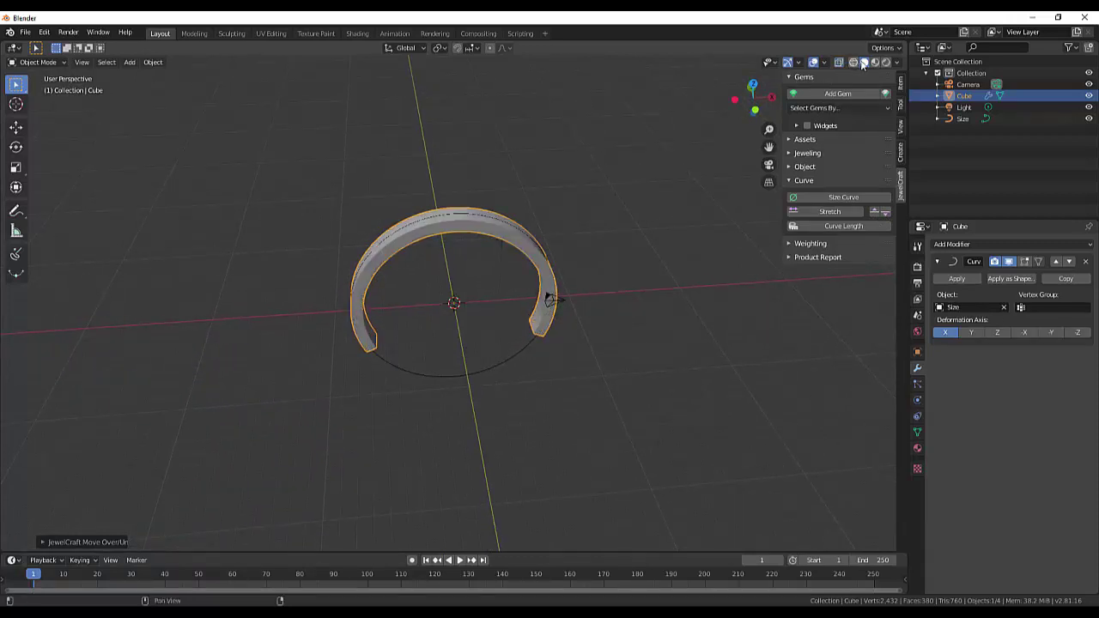
middle_click_drag(596, 357, 542, 359)
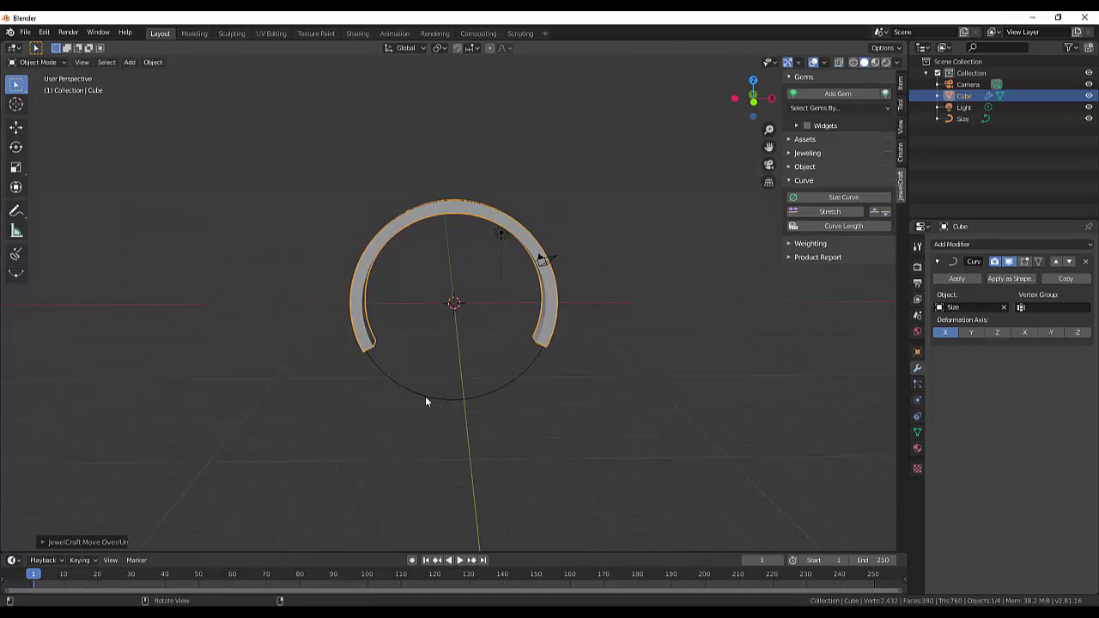
Step: Stretch the bar along the full size curve with JewelCraft, compare its over and under positions, and leave it under the curve
left_click(796, 213)
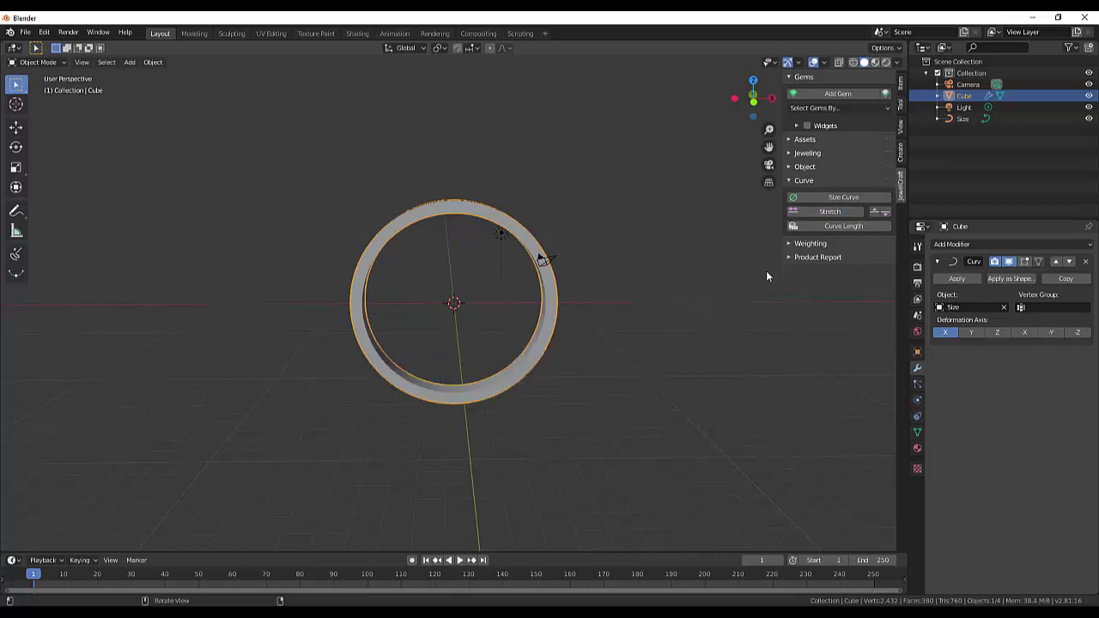
left_click(885, 213)
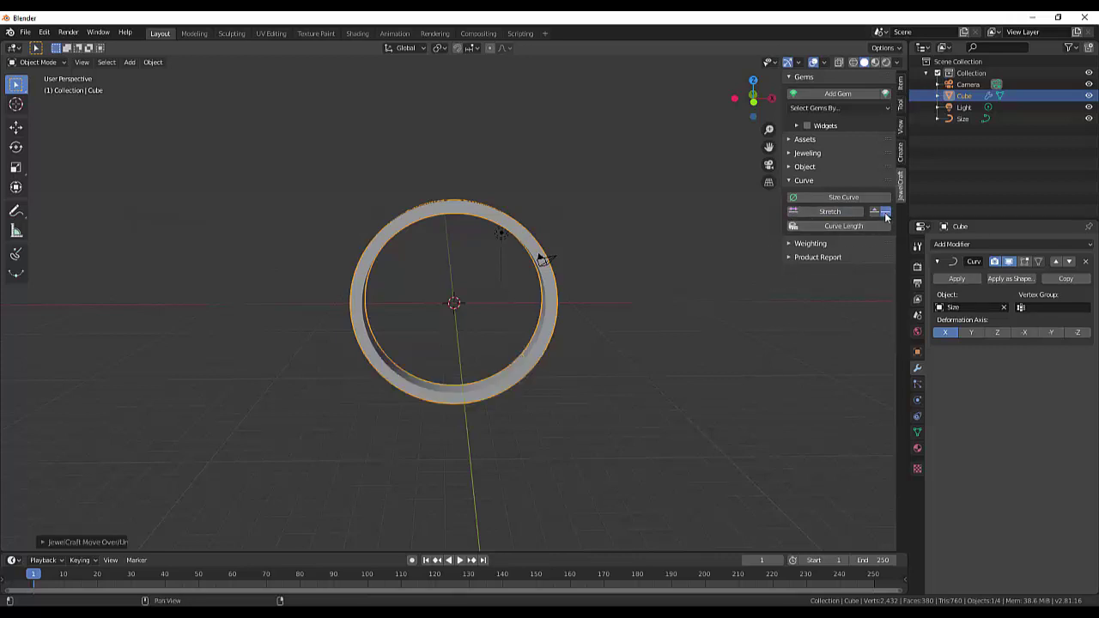
left_click(876, 212)
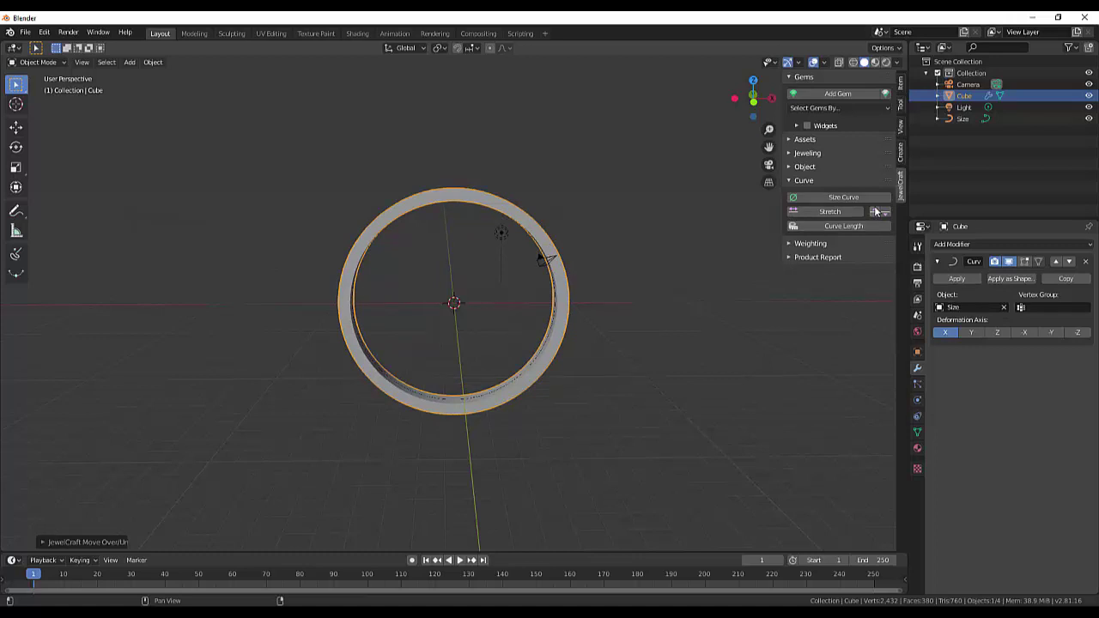
left_click(876, 212)
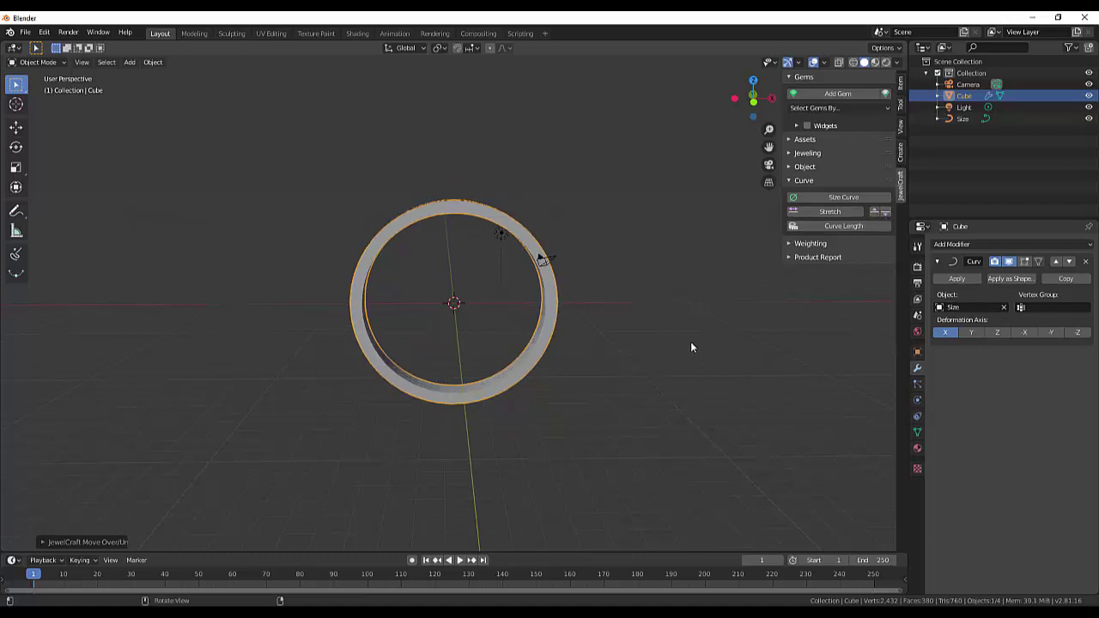
middle_click_drag(693, 346, 545, 420)
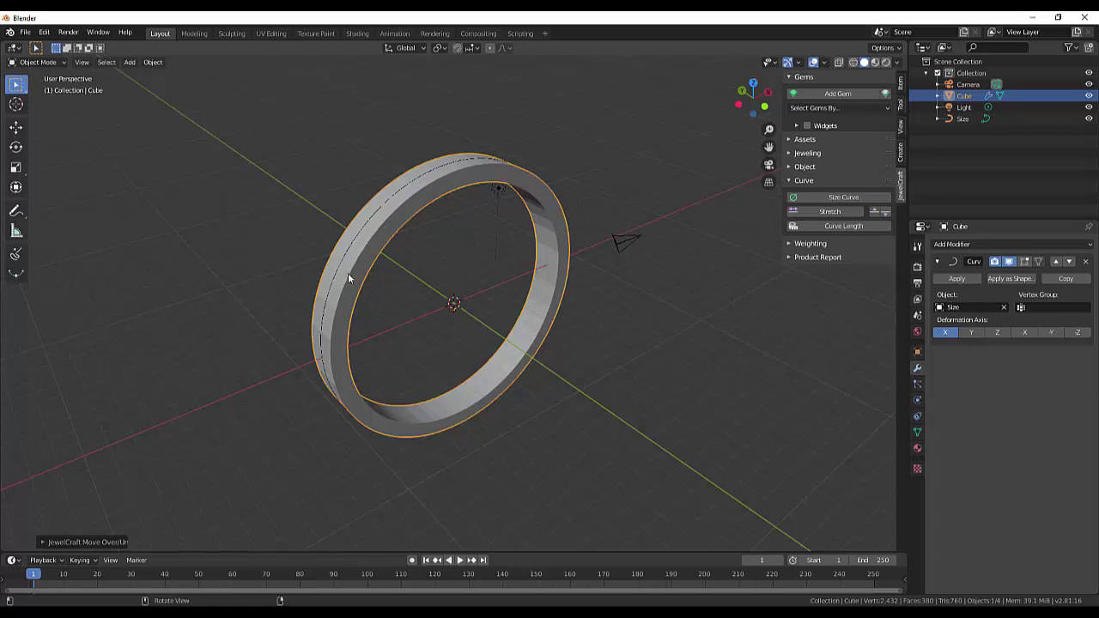
middle_click_drag(656, 311, 647, 289)
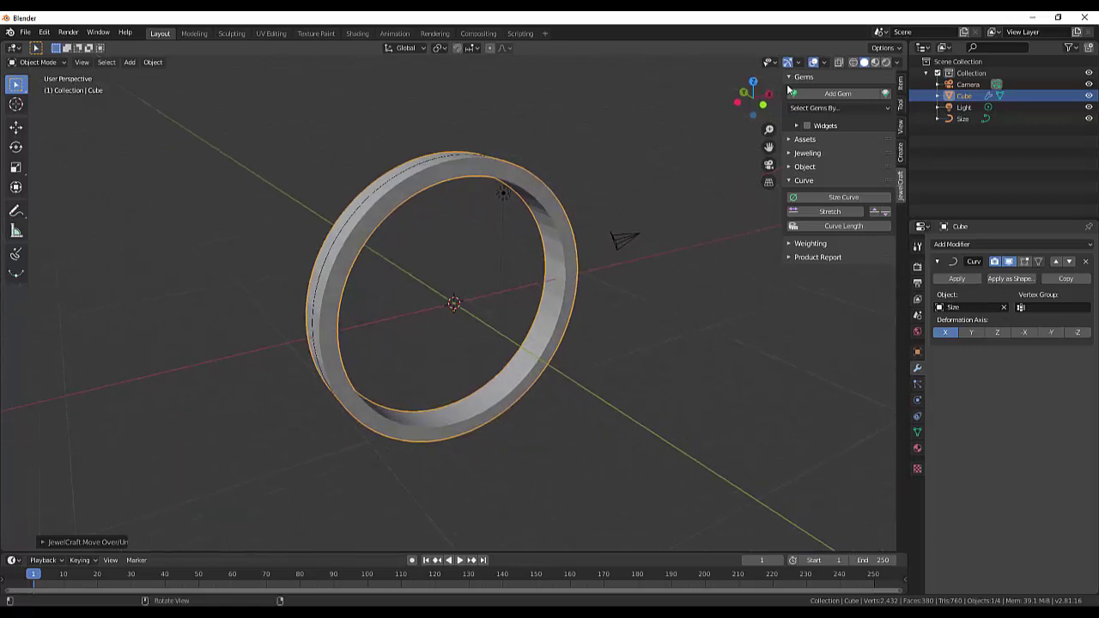
Step: Add a 1 mm round Diamond gem with JewelCraft at the ring's centre and scale it up
left_click(817, 93)
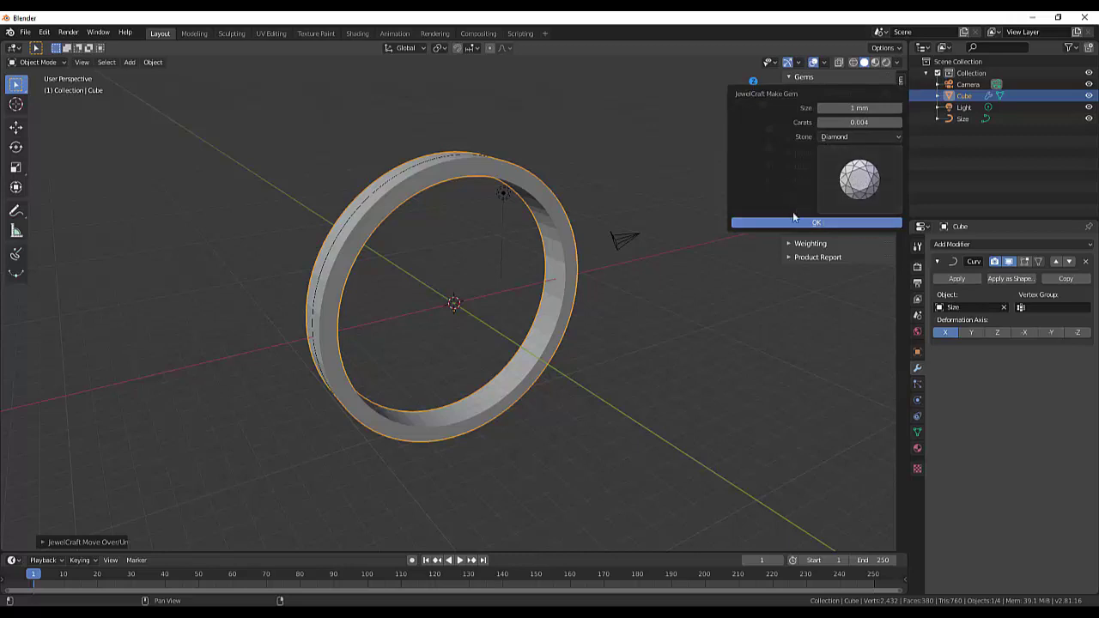
left_click(817, 223)
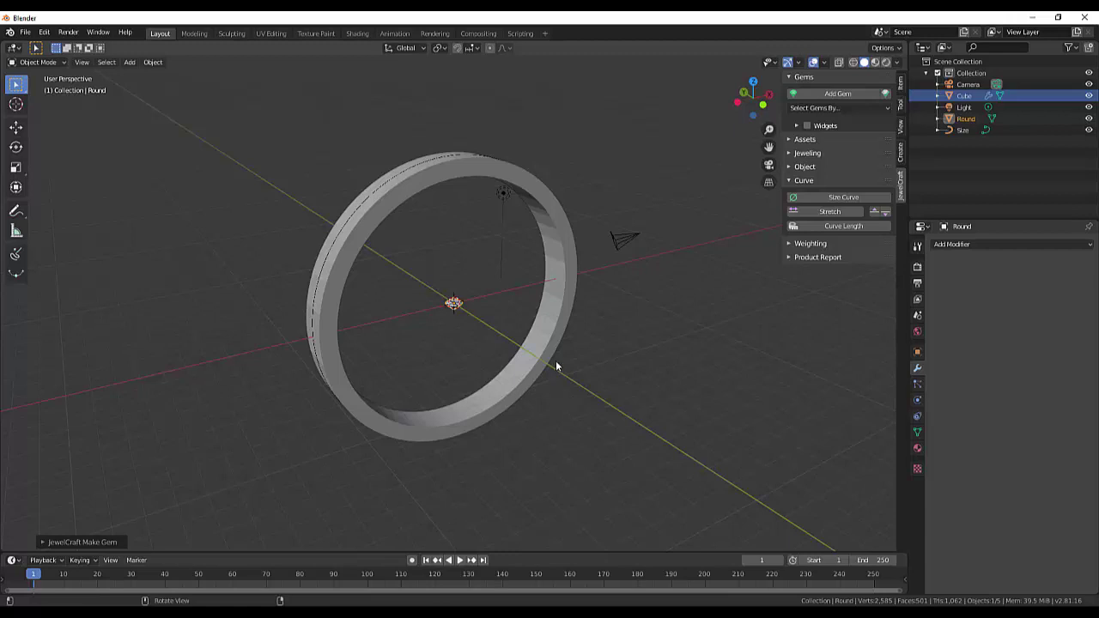
key("s")
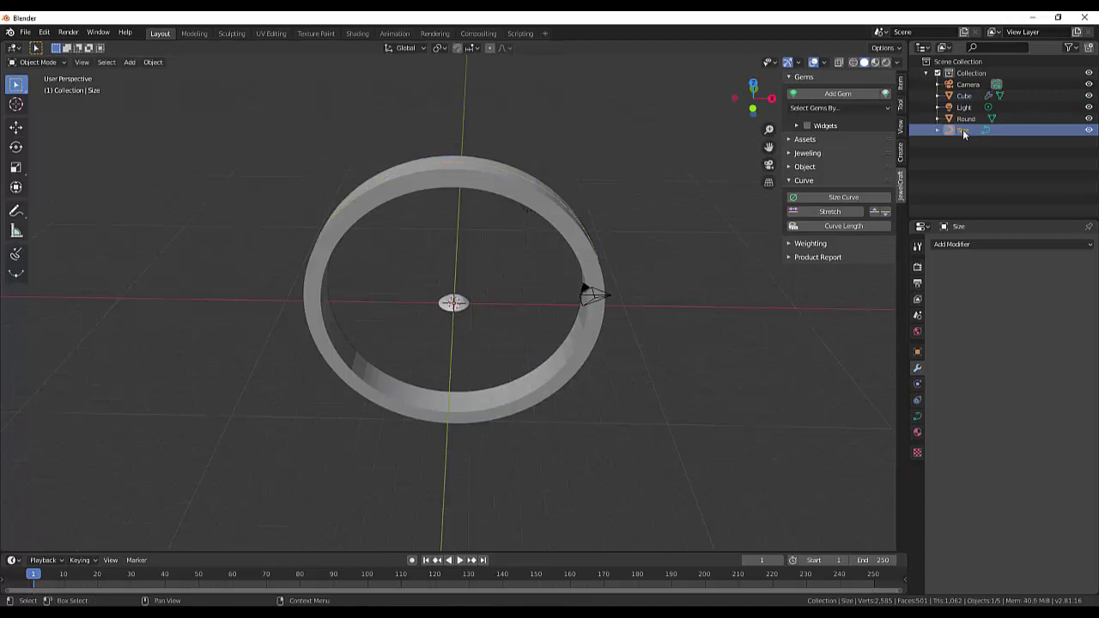
right_click(963, 129)
left_click(901, 160)
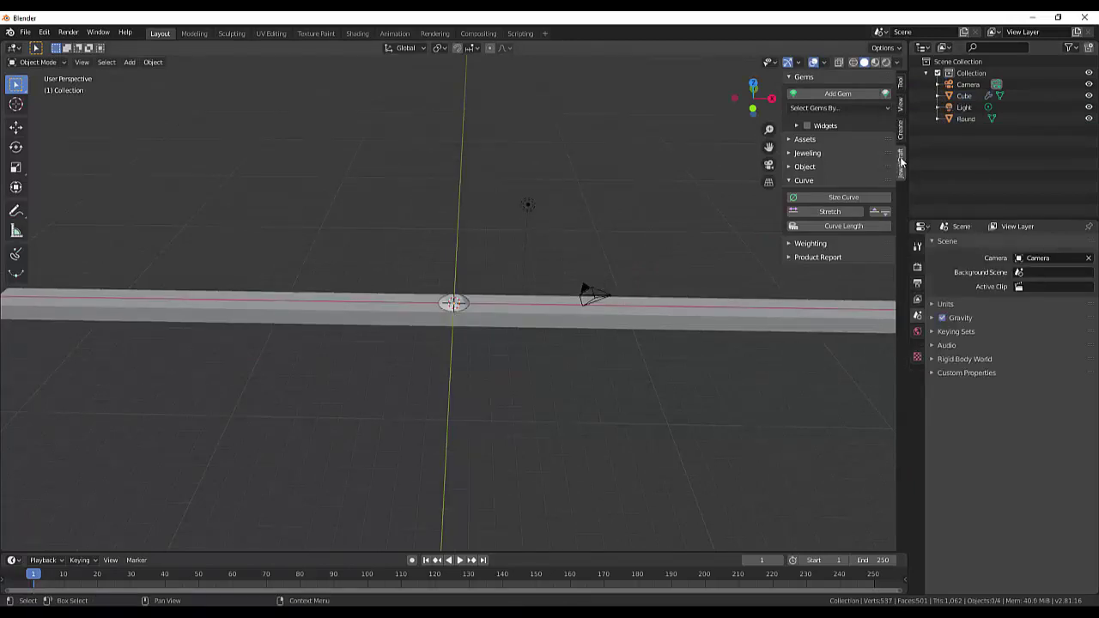
key("ctrl+z")
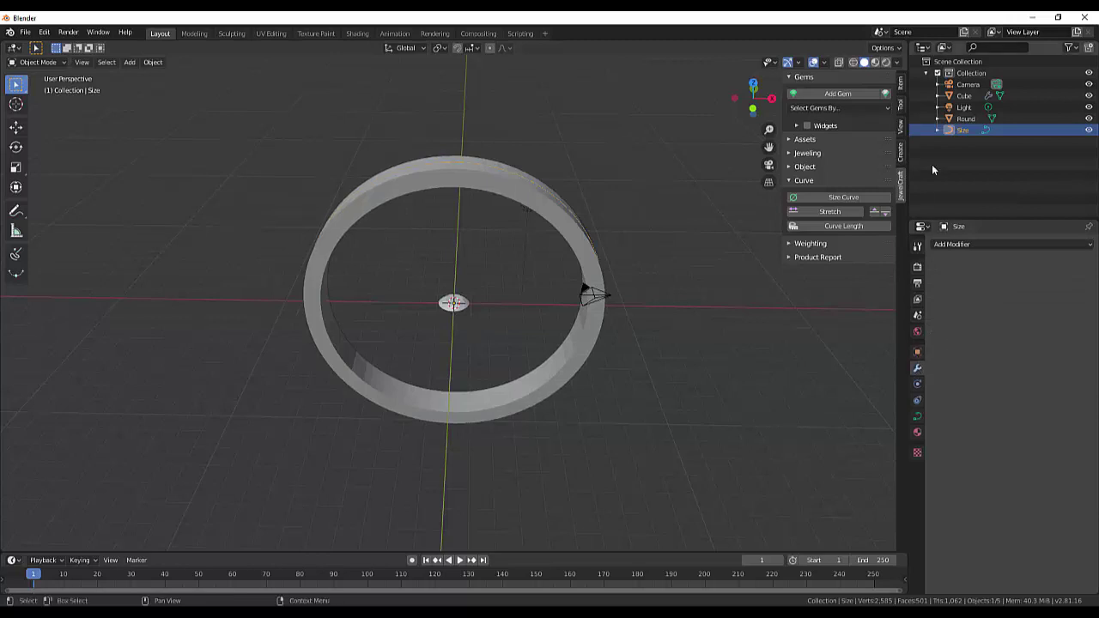
Step: Apply the Curve modifier on the ring band and delete the size curve
left_click(960, 97)
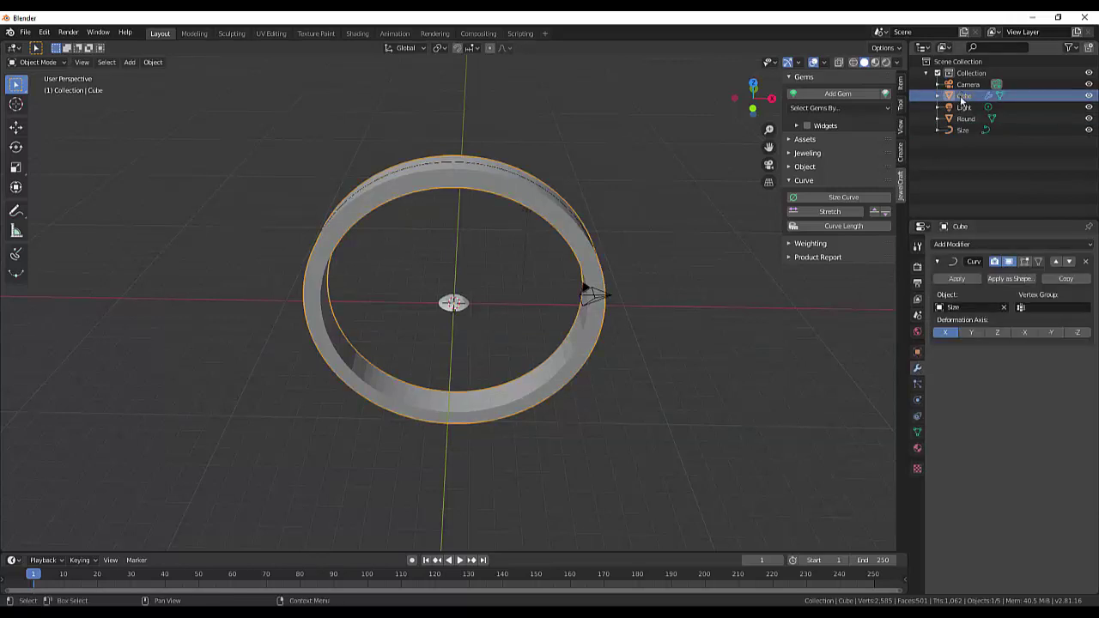
left_click(956, 279)
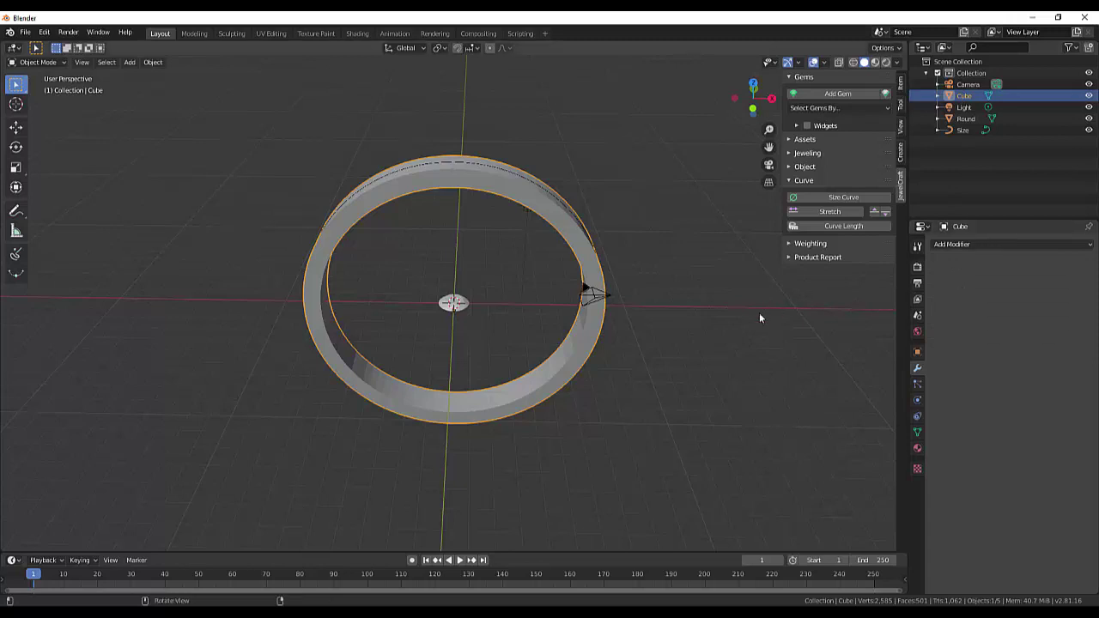
left_click(1082, 129)
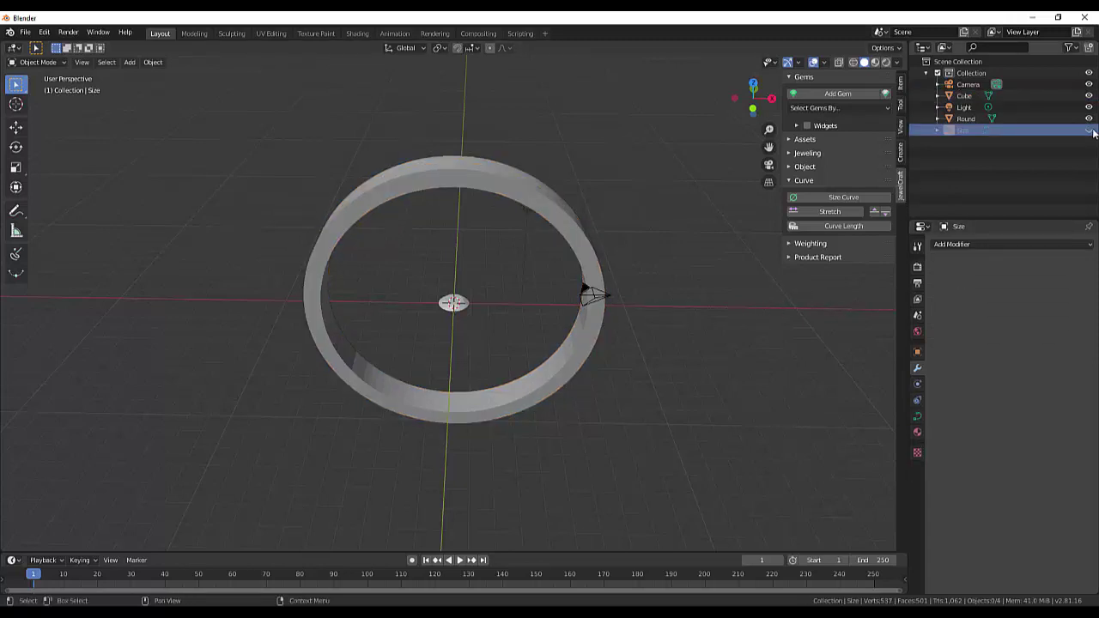
right_click(949, 130)
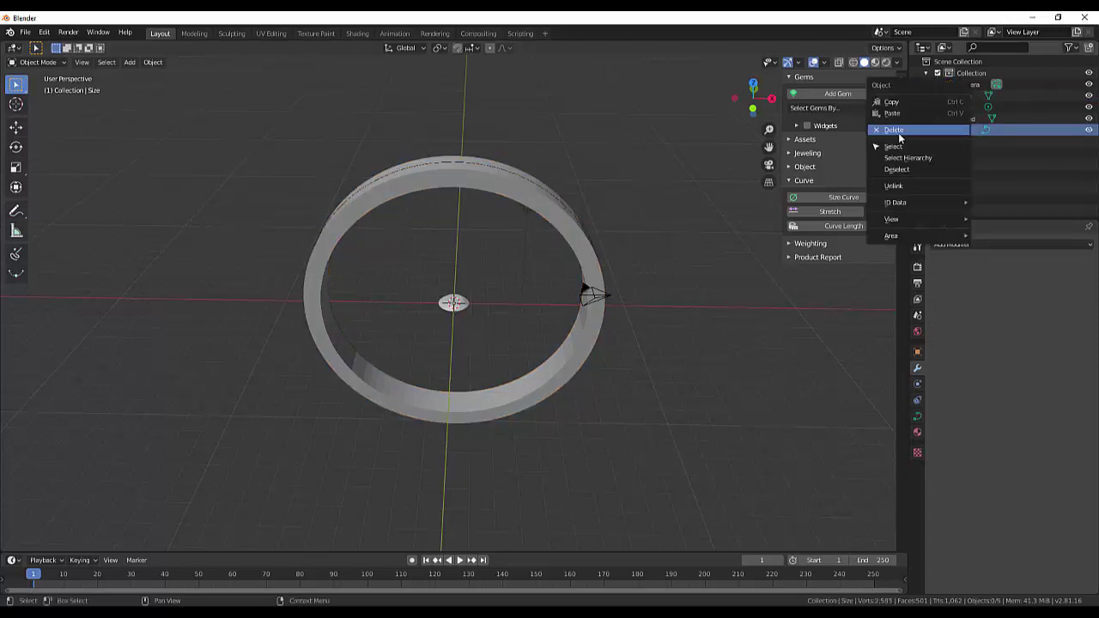
left_click(895, 131)
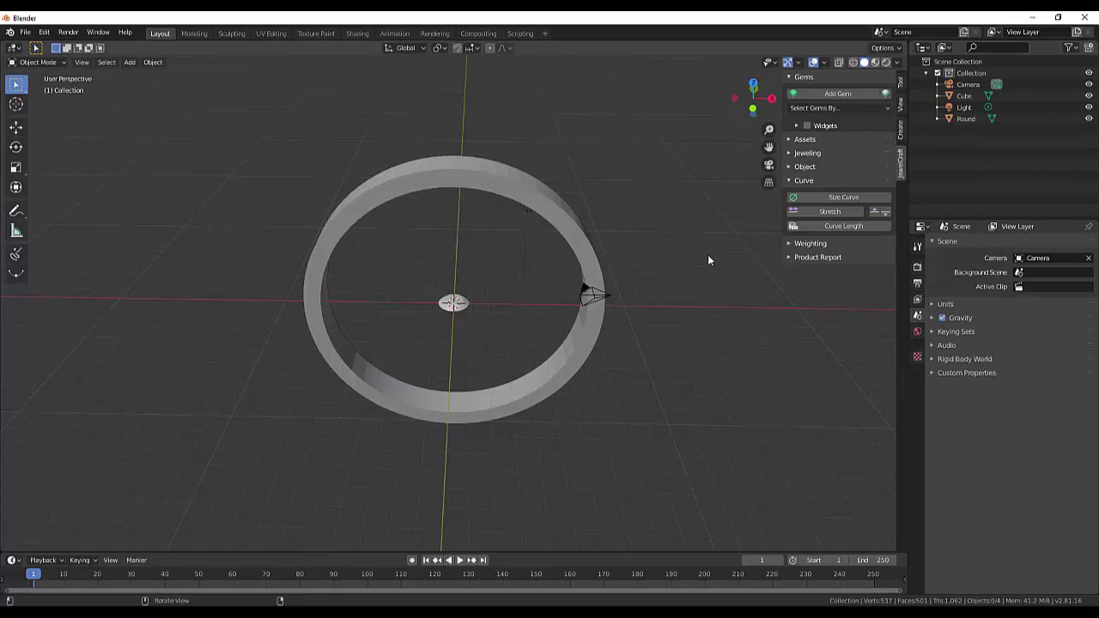
middle_click_drag(710, 257, 613, 234)
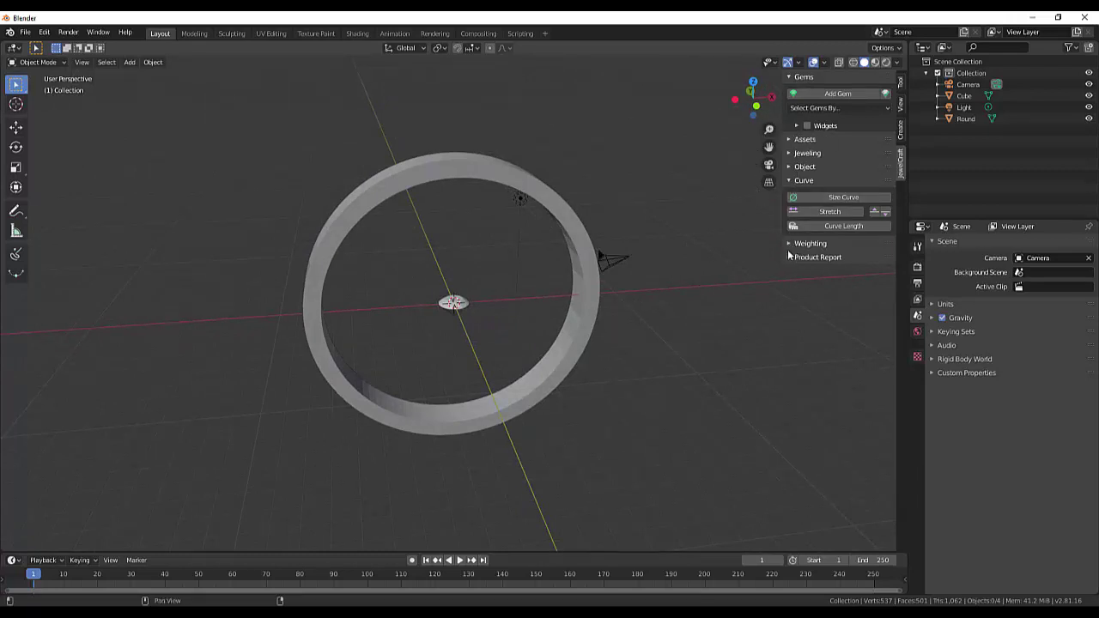
Step: Create a new JewelCraft size curve using the USA format and ring size 7.0
left_click(790, 168)
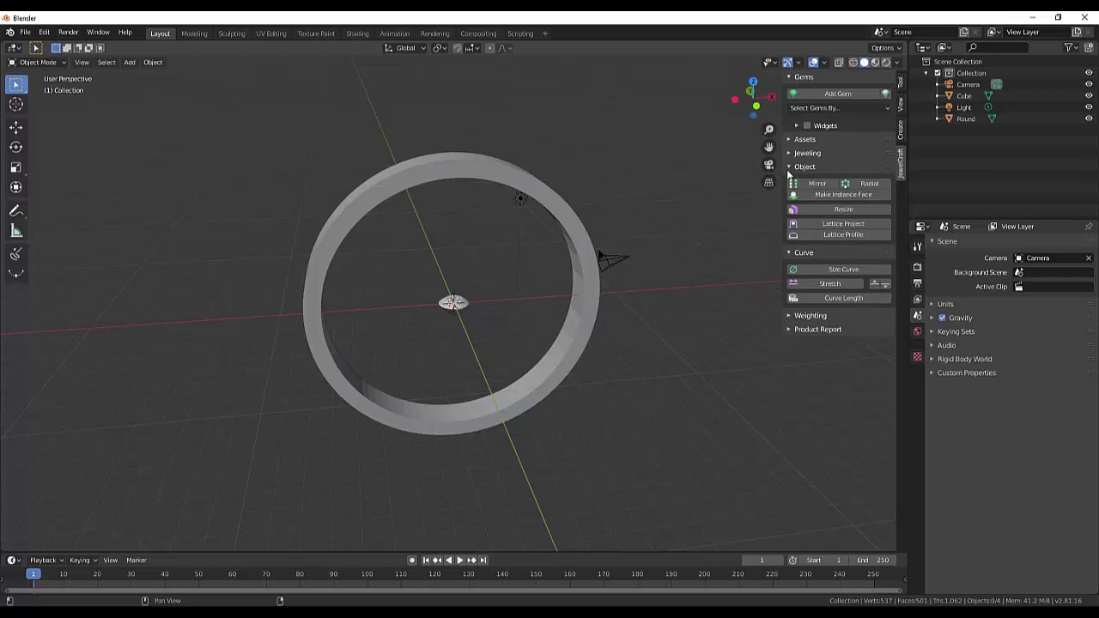
left_click(825, 270)
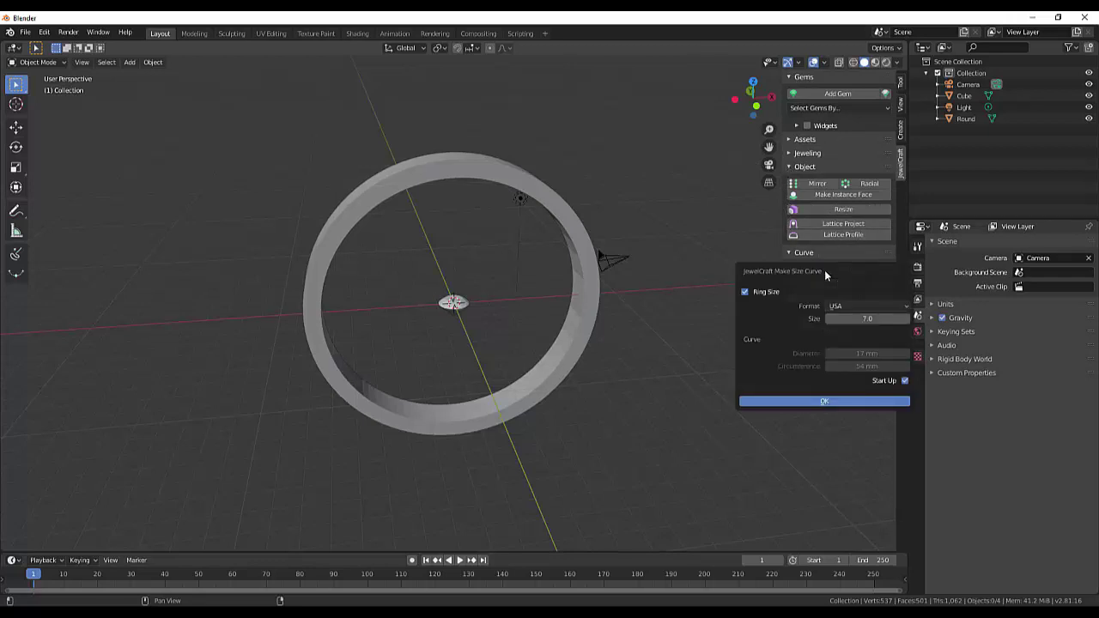
left_click(820, 403)
mouse_move(722, 330)
middle_mouse_down()
mouse_move(773, 347)
mouse_move(812, 342)
mouse_move(765, 324)
mouse_move(738, 341)
mouse_move(704, 341)
middle_mouse_up()
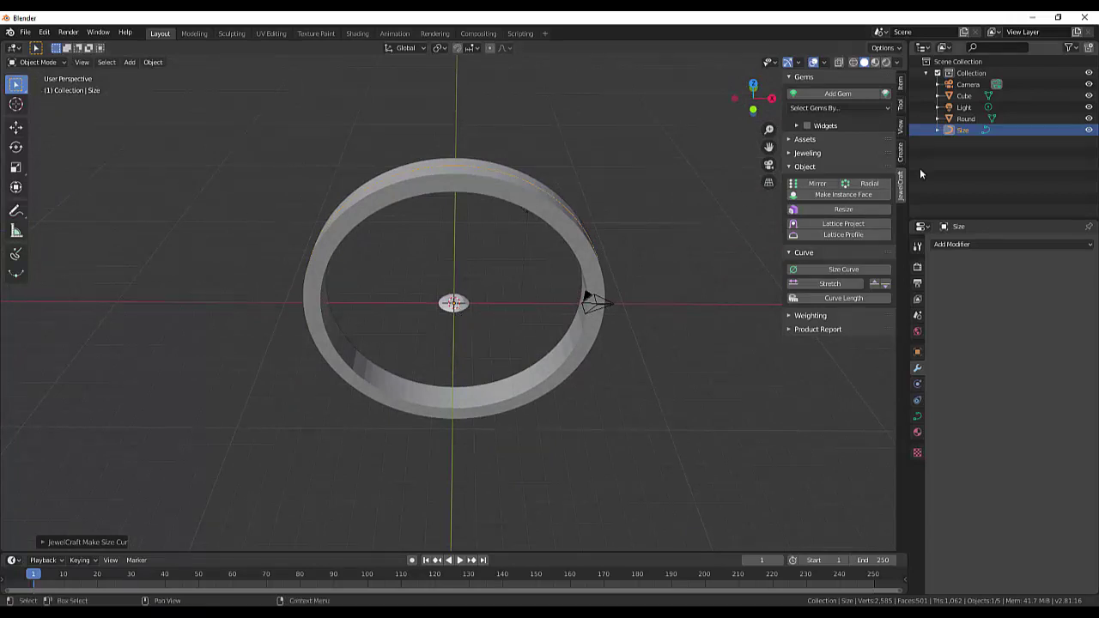
Step: Scatter the round gem along the new size curve with JewelCraft Curve Scatter, using 10 objects
left_click(964, 96)
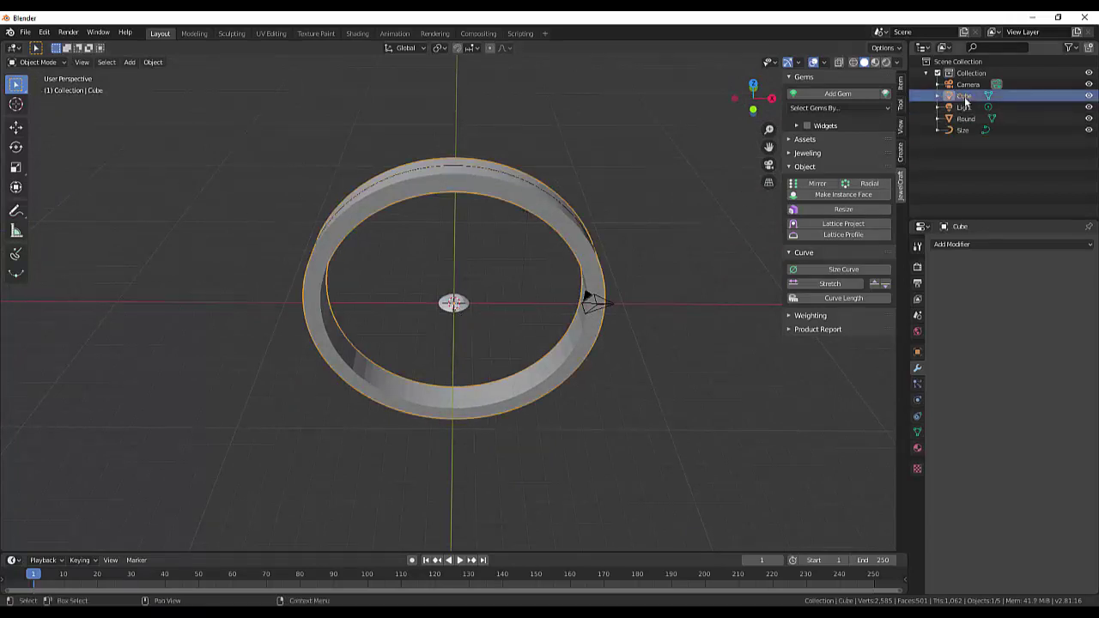
left_click(966, 118, "ctrl")
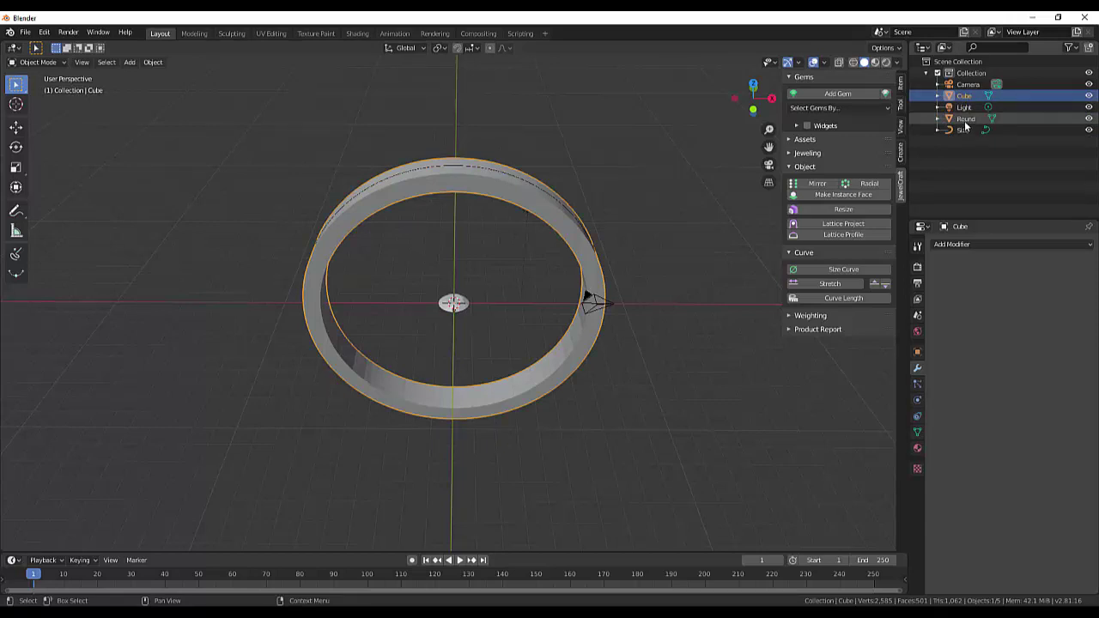
left_click(965, 119)
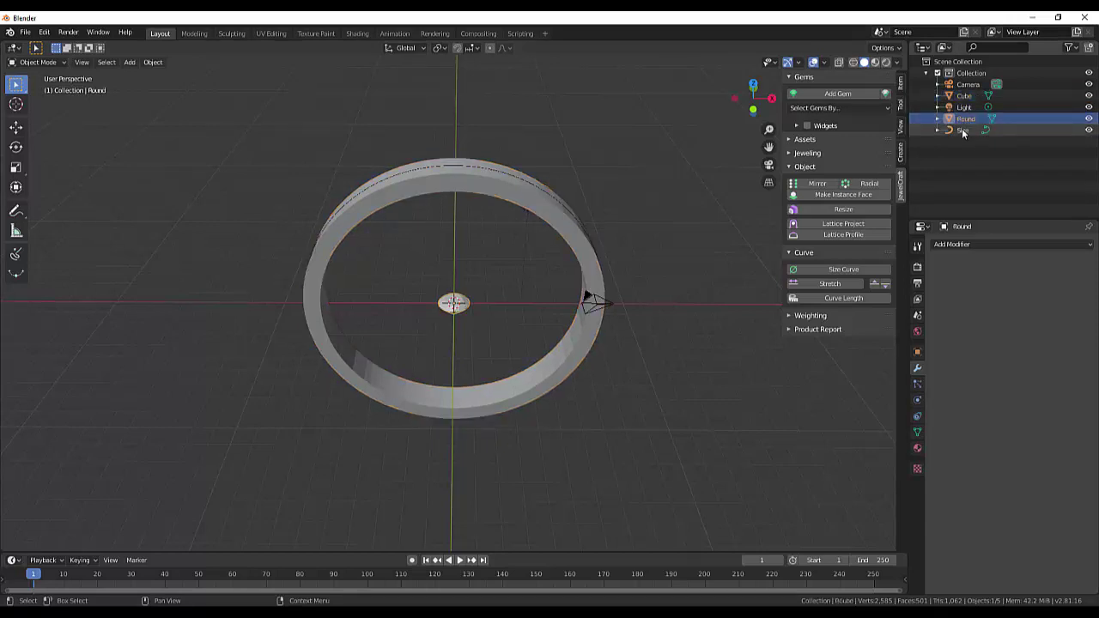
left_click(963, 130)
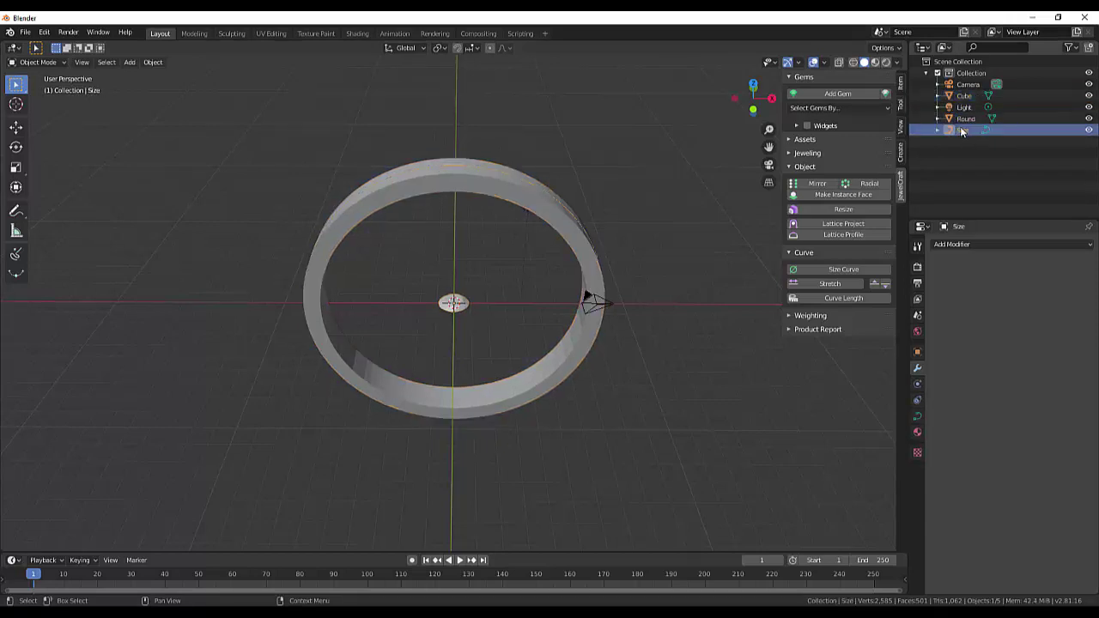
left_click(961, 119, "shift")
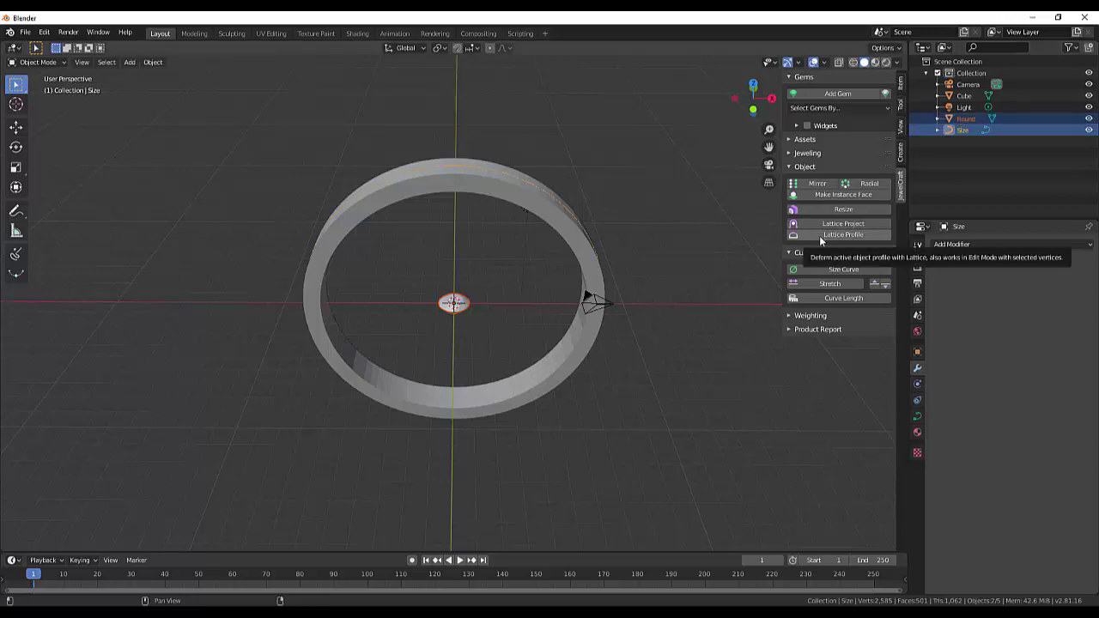
left_click(791, 154)
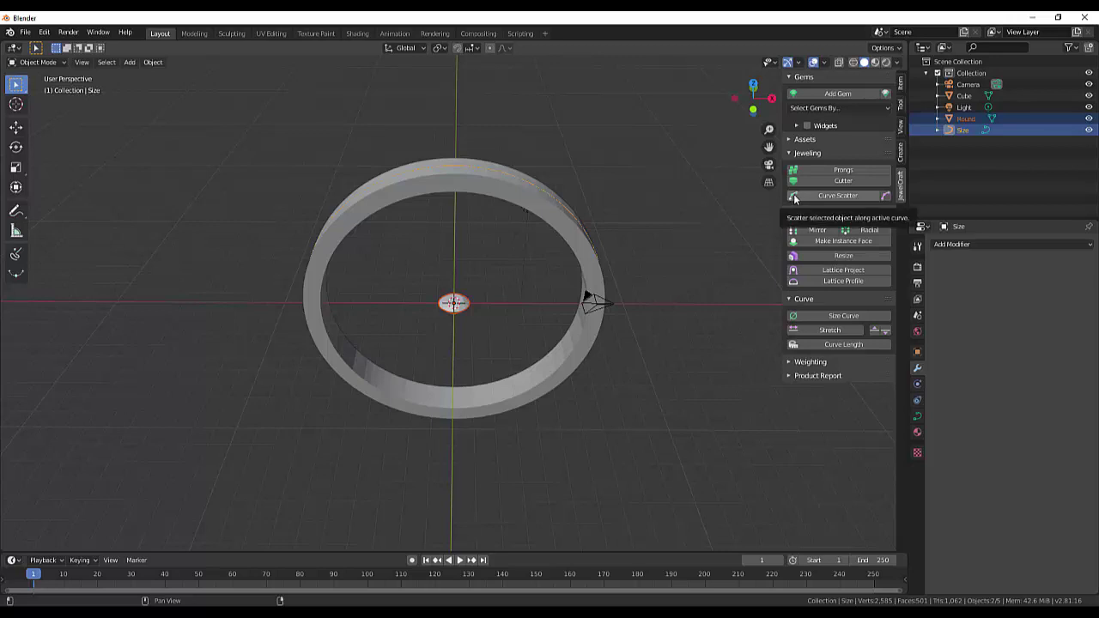
left_click(793, 196)
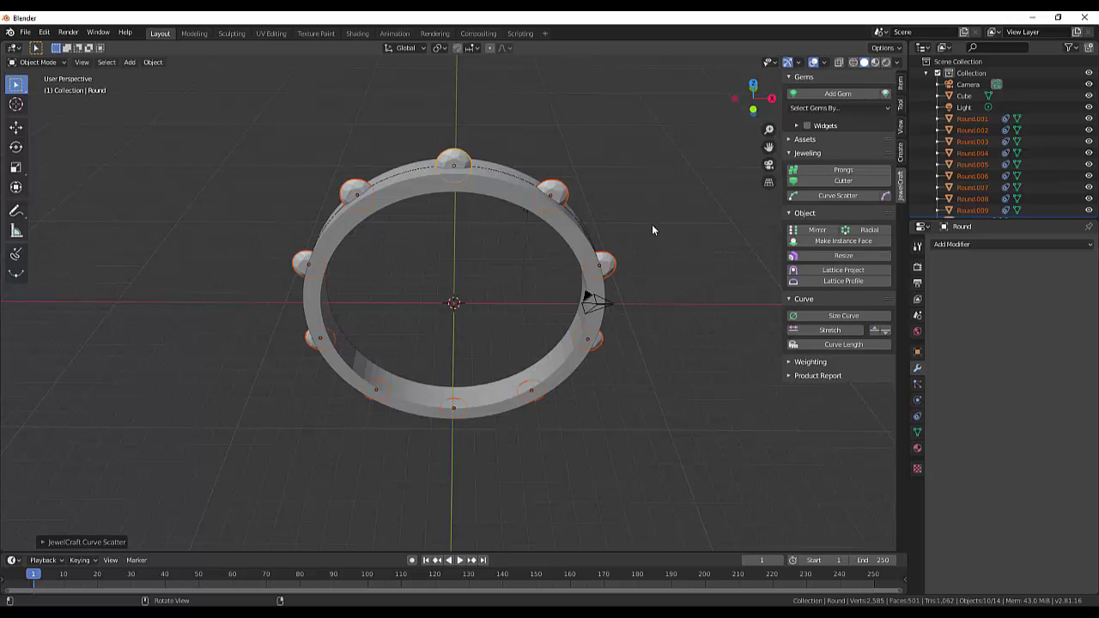
Step: Set the scattered gems' rotation to 0° and their offset from the curve to 0.18 mm
left_click(77, 542)
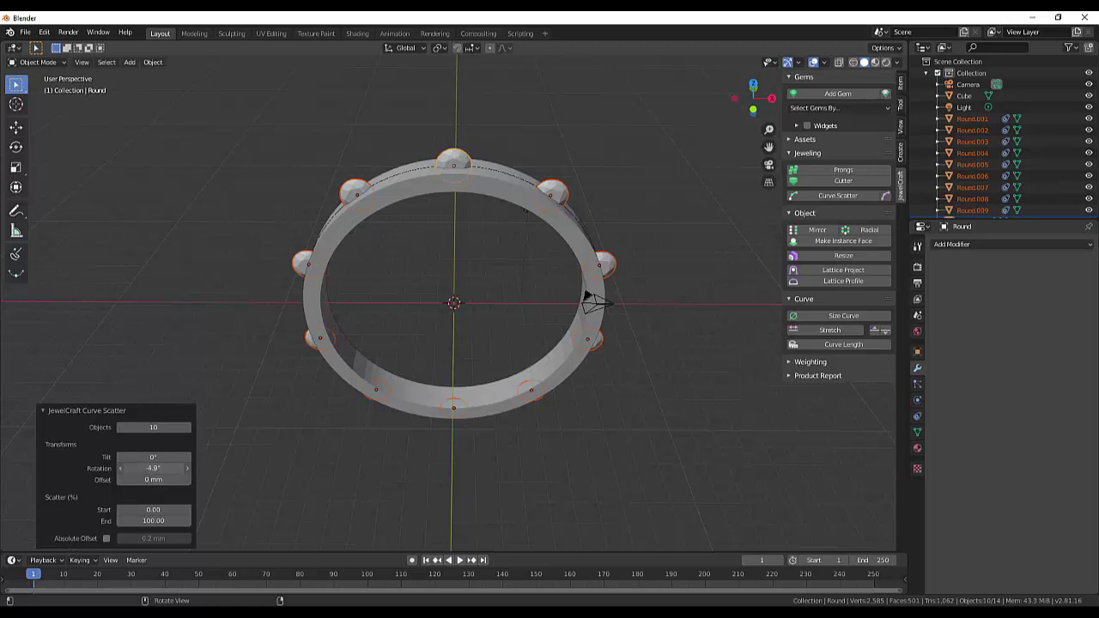
mouse_move(153, 468)
left_mouse_down()
mouse_move(129, 468)
mouse_move(145, 468)
left_mouse_up()
left_click(145, 468)
type("0")
key("Return")
left_click_drag(160, 485, 165, 486)
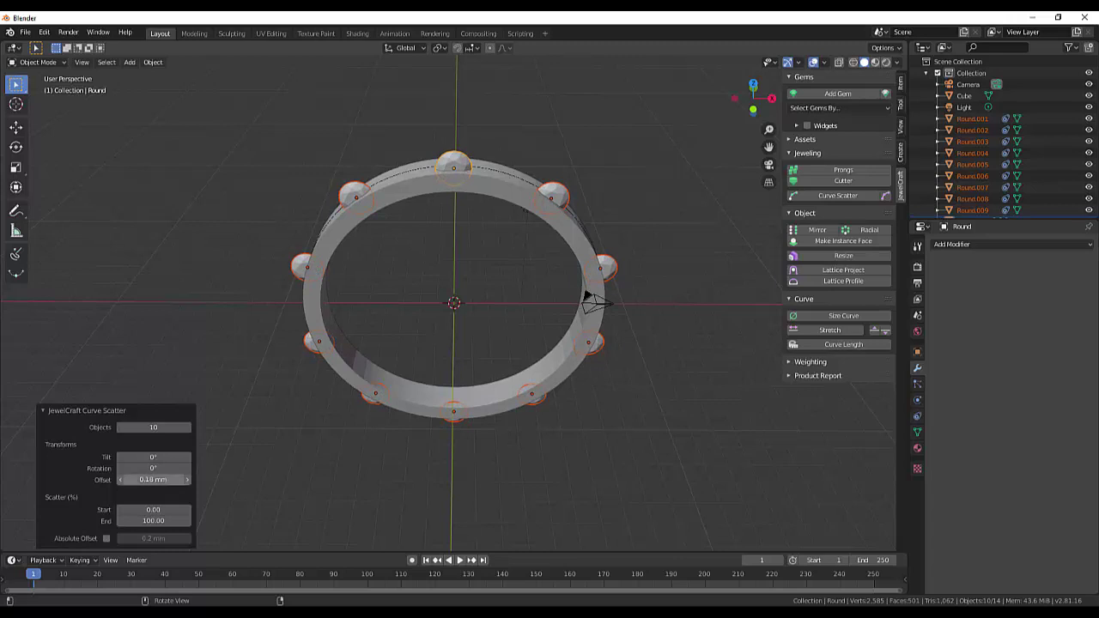
Step: Undo the gem scatter and run Curve Scatter again with the gems tilted to -90°
key("ctrl+z")
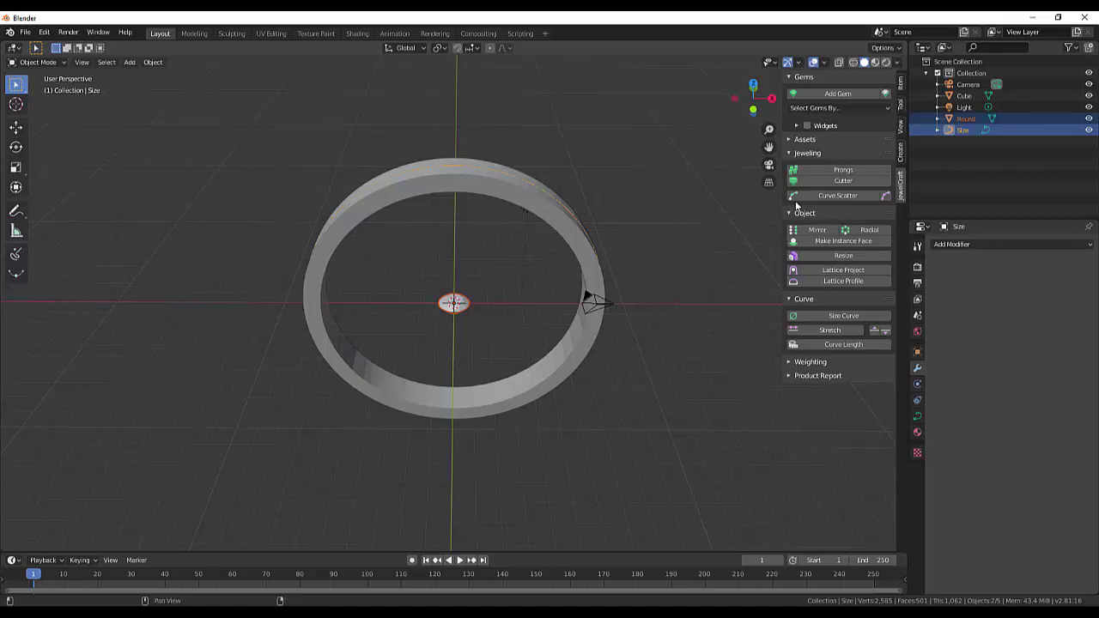
left_click(837, 196)
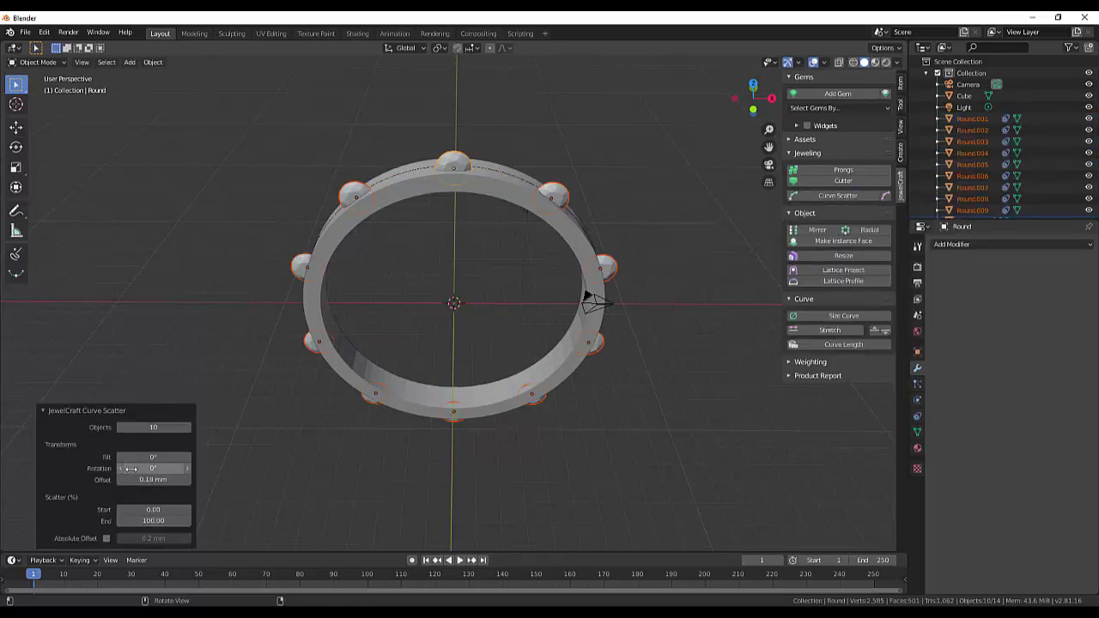
left_click_drag(153, 457, 72, 457)
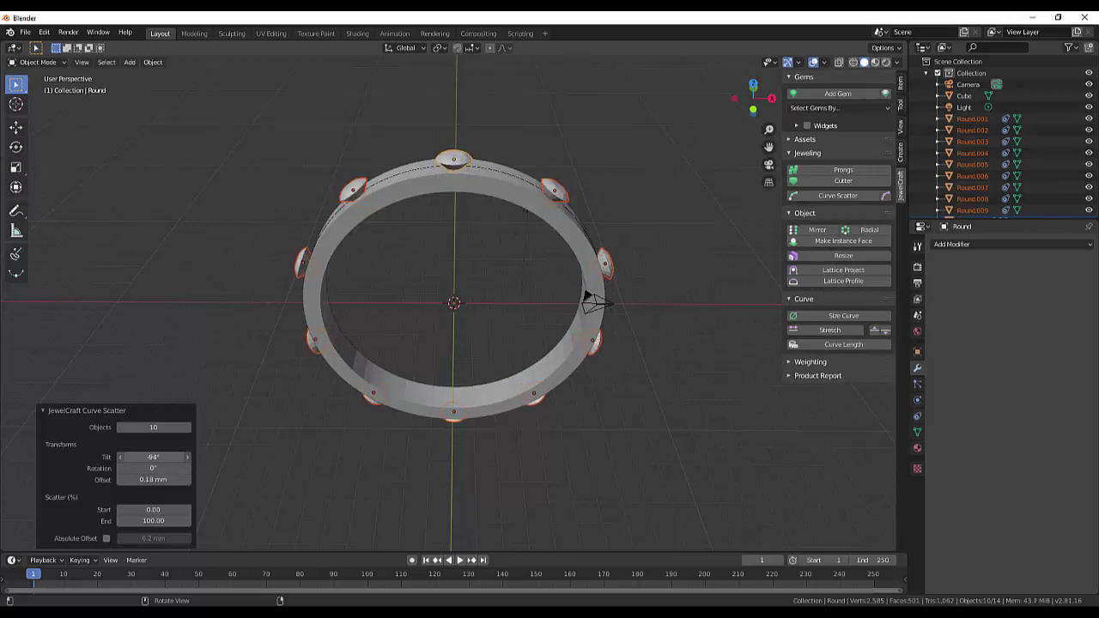
left_click(176, 458)
key("BackSpace")
type("9880")
key("Return")
middle_click_drag(258, 472, 412, 329)
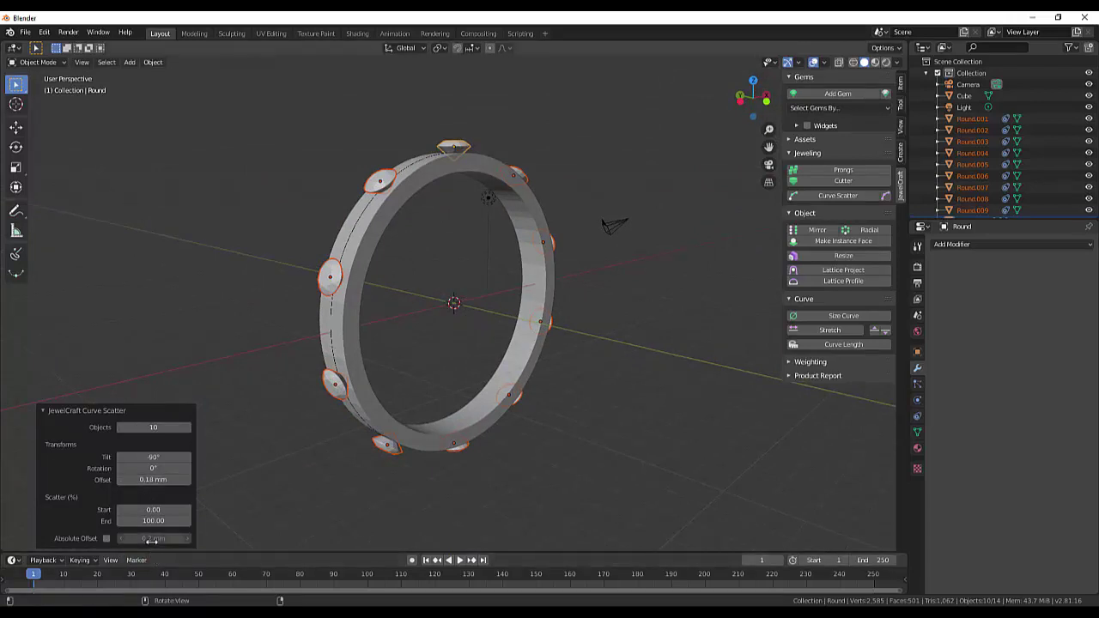
Step: Try spacing the scattered gems by the 0.2 mm absolute offset, then leave that option off
left_click(106, 538)
left_click(106, 539)
left_click(106, 539)
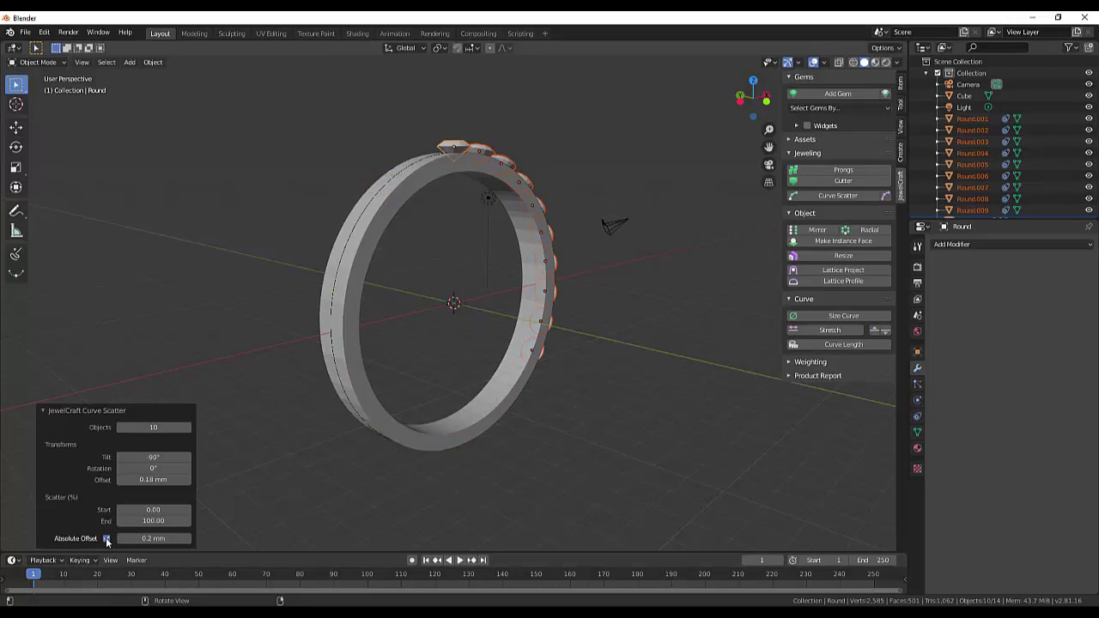
left_click(107, 539)
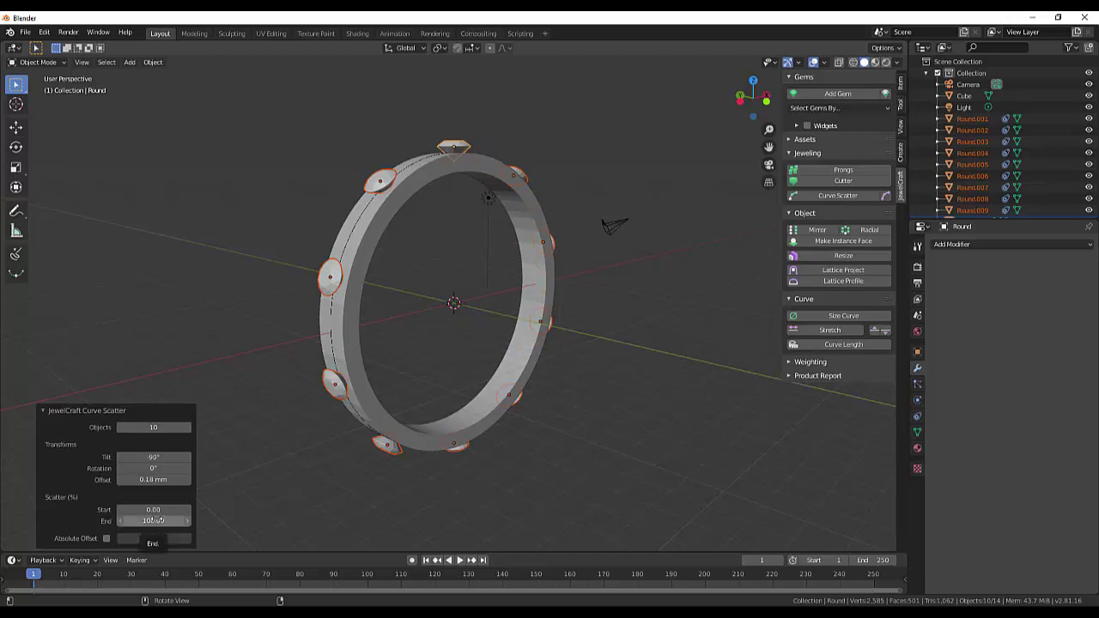
Step: Reduce the gems' offset to 0.08 mm and set their scatter range to start at 76.60% and end at 119.80%
mouse_move(153, 479)
left_mouse_down()
mouse_move(142, 479)
mouse_move(193, 479)
mouse_move(142, 479)
left_mouse_up()
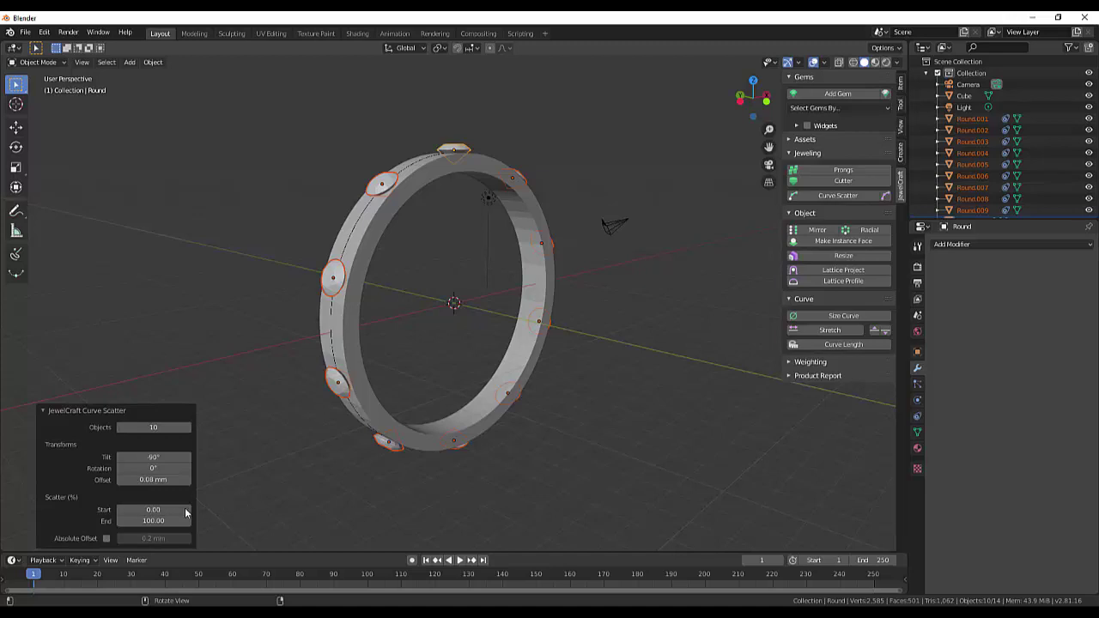
left_click_drag(184, 510, 259, 510)
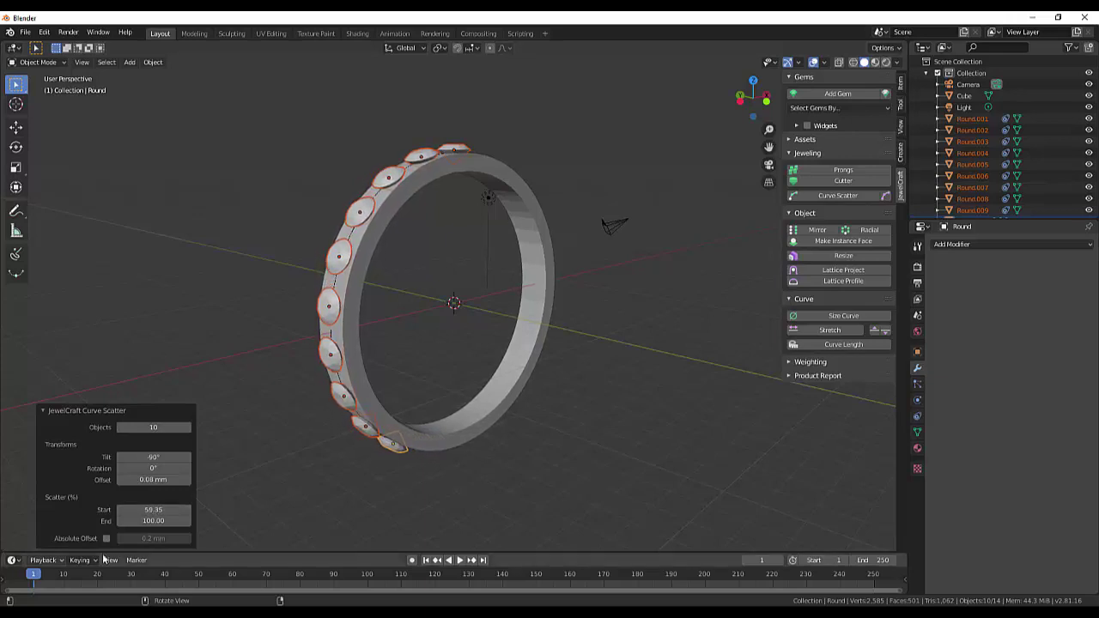
left_click_drag(153, 521, 189, 521)
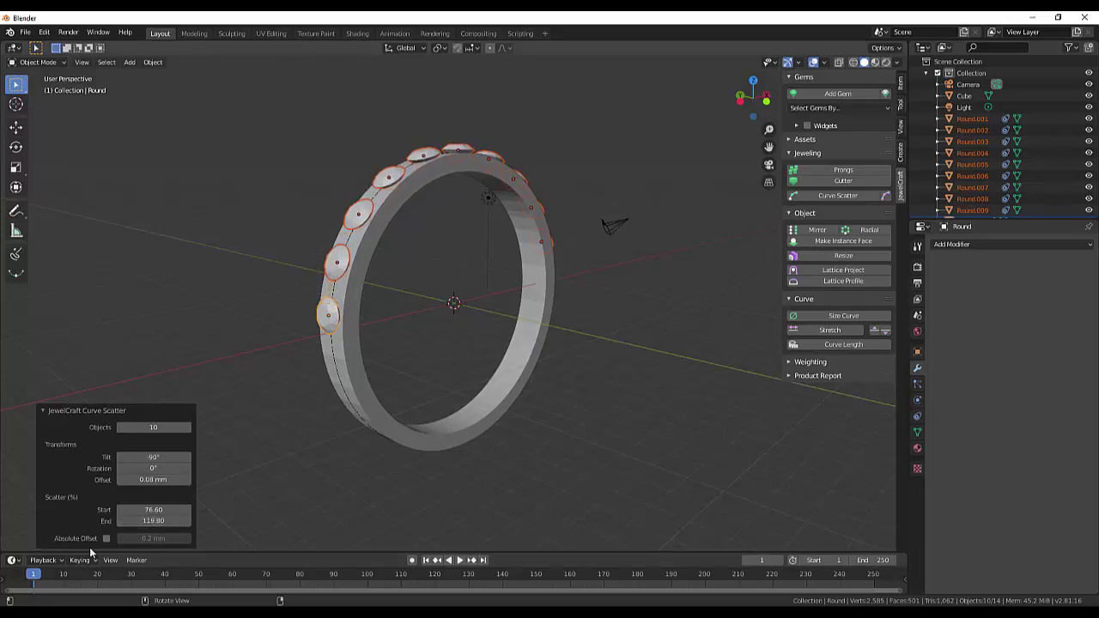
Step: Refine the gems' scatter range over the ring's top in front view, with start at 81.00% and end at 117.85%
key("KP_1")
key("KP_3")
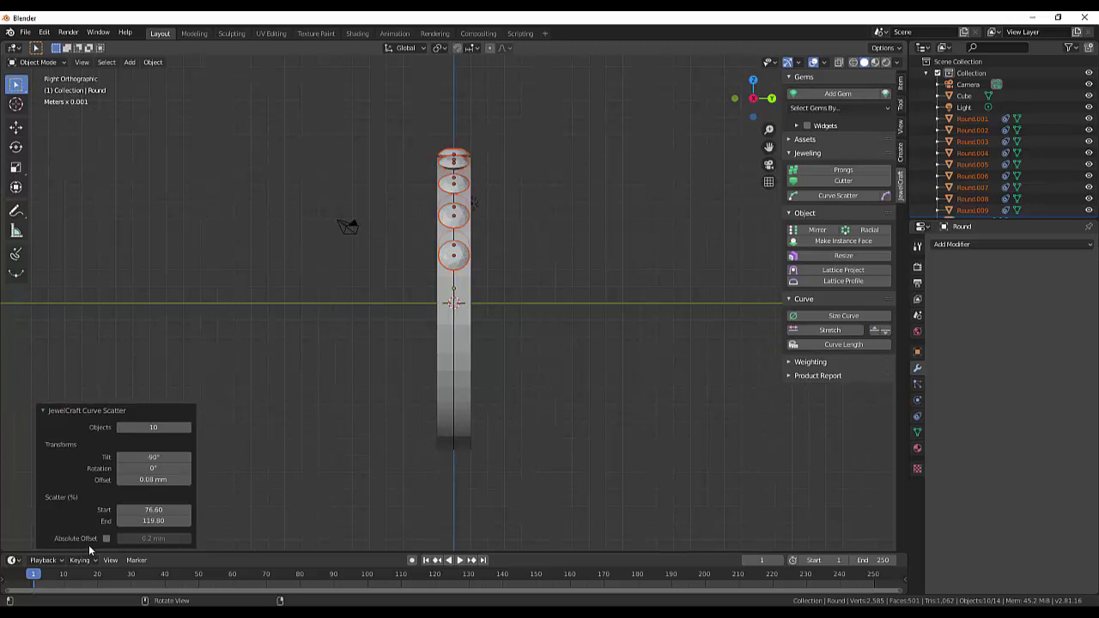
key("KP_1")
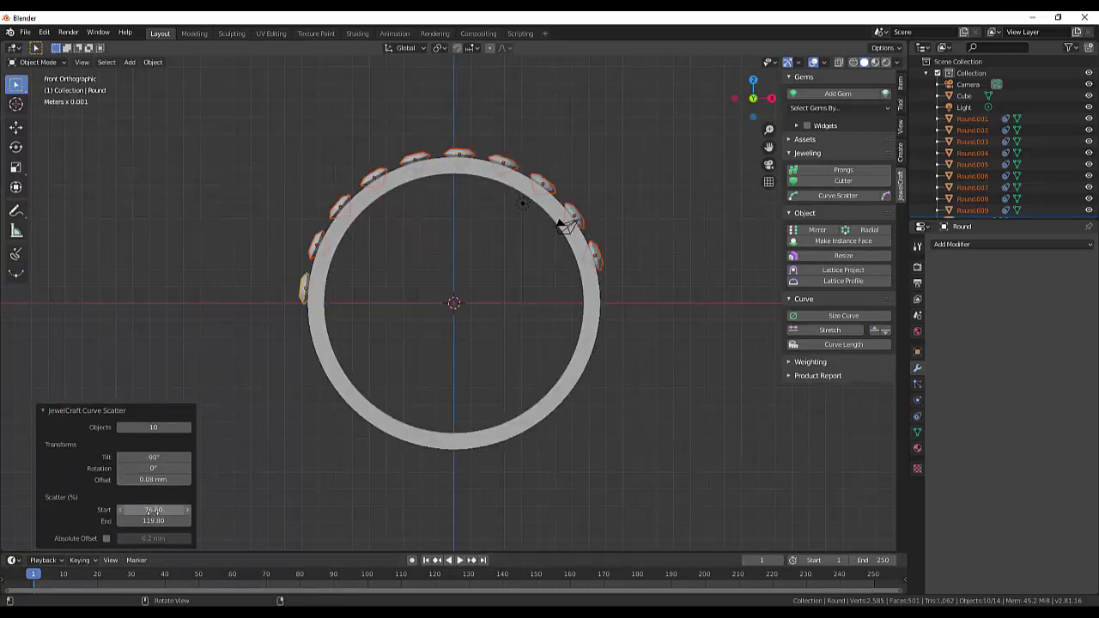
mouse_move(154, 522)
left_mouse_down()
mouse_move(143, 522)
mouse_move(163, 521)
mouse_move(146, 522)
mouse_move(159, 510)
mouse_move(140, 522)
mouse_move(169, 510)
left_mouse_up()
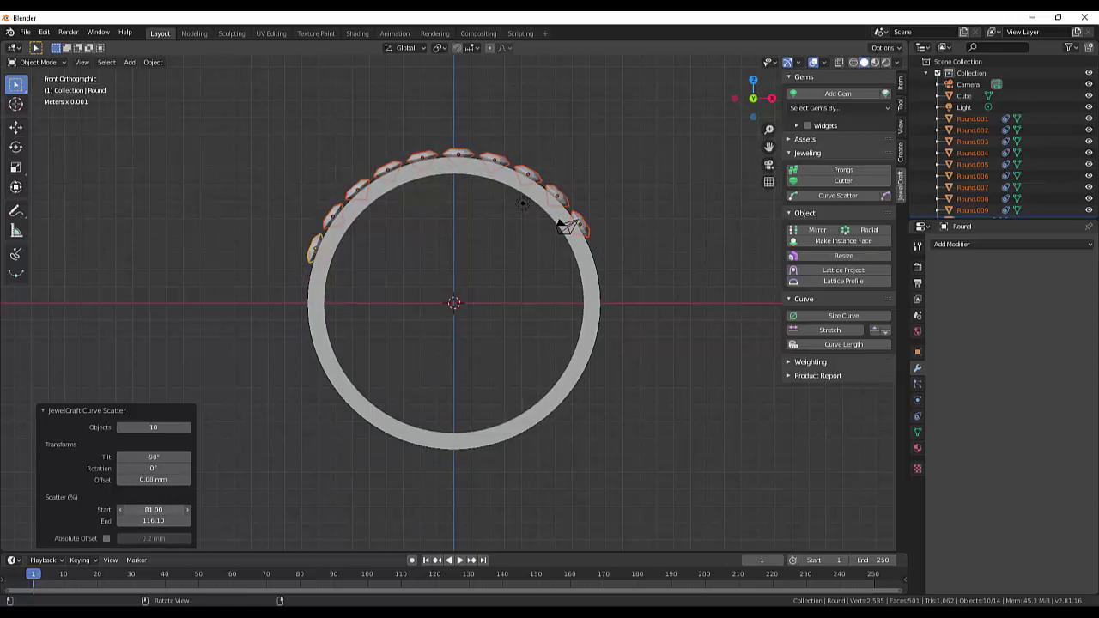
left_click_drag(153, 521, 159, 522)
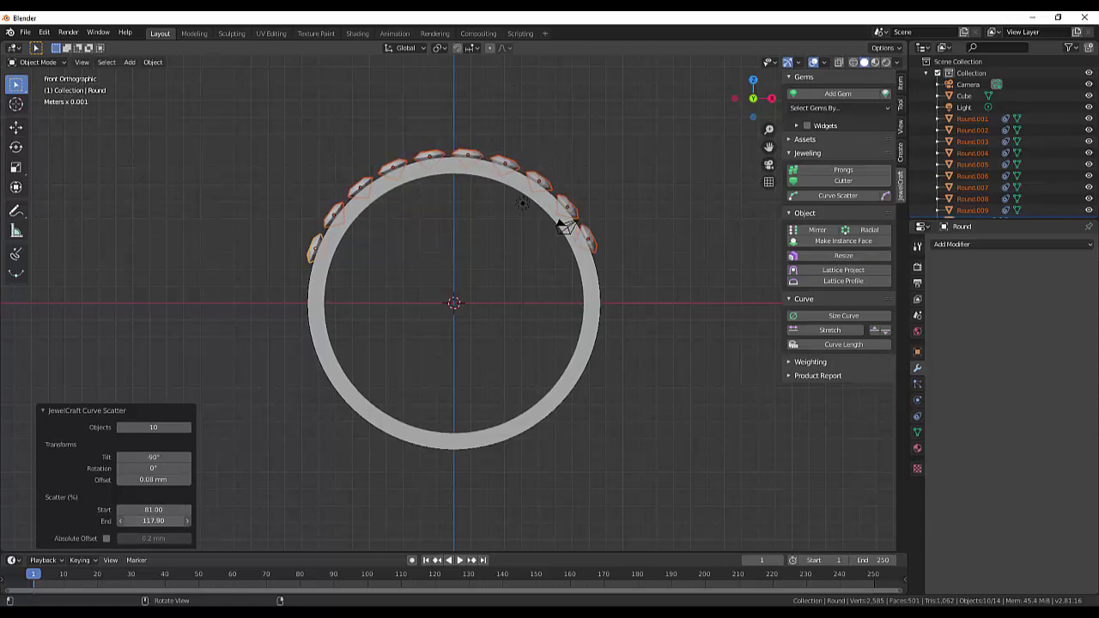
left_click_drag(153, 521, 153, 521)
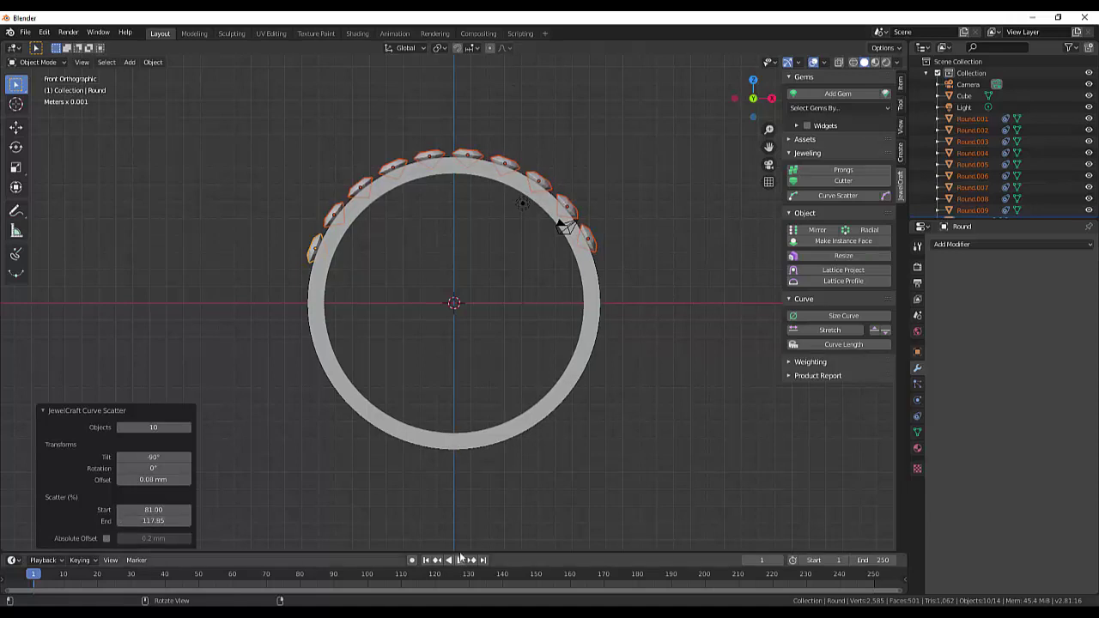
middle_click_drag(631, 427, 477, 500)
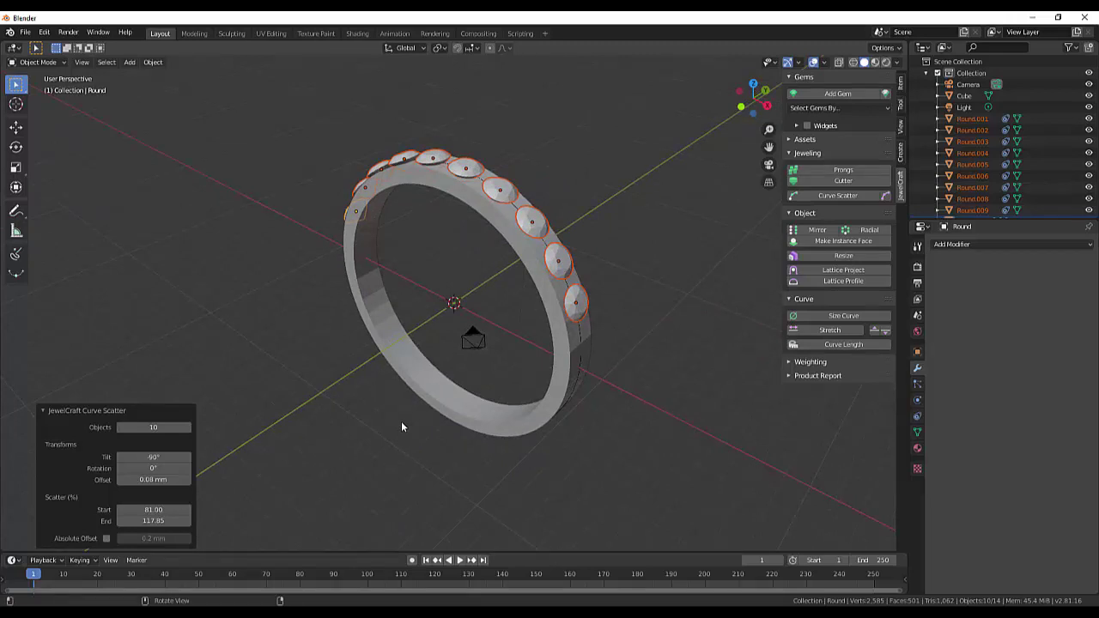
Step: Add JewelCraft prongs to the scattered gems and set the prong number to 4
left_click(842, 172)
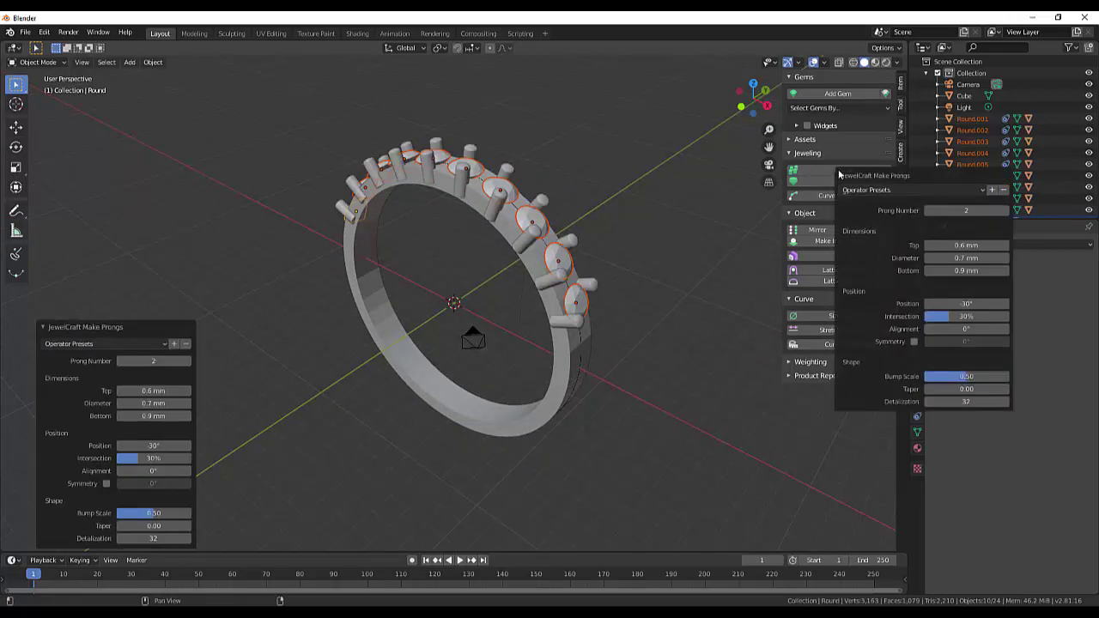
middle_click_drag(697, 248, 610, 289)
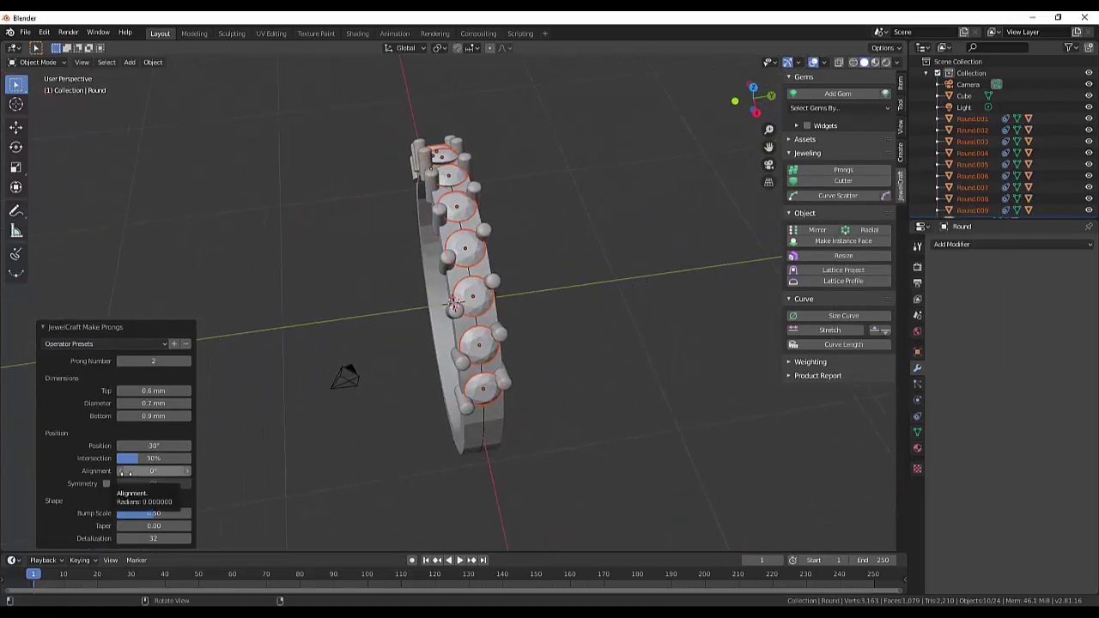
left_click(187, 360)
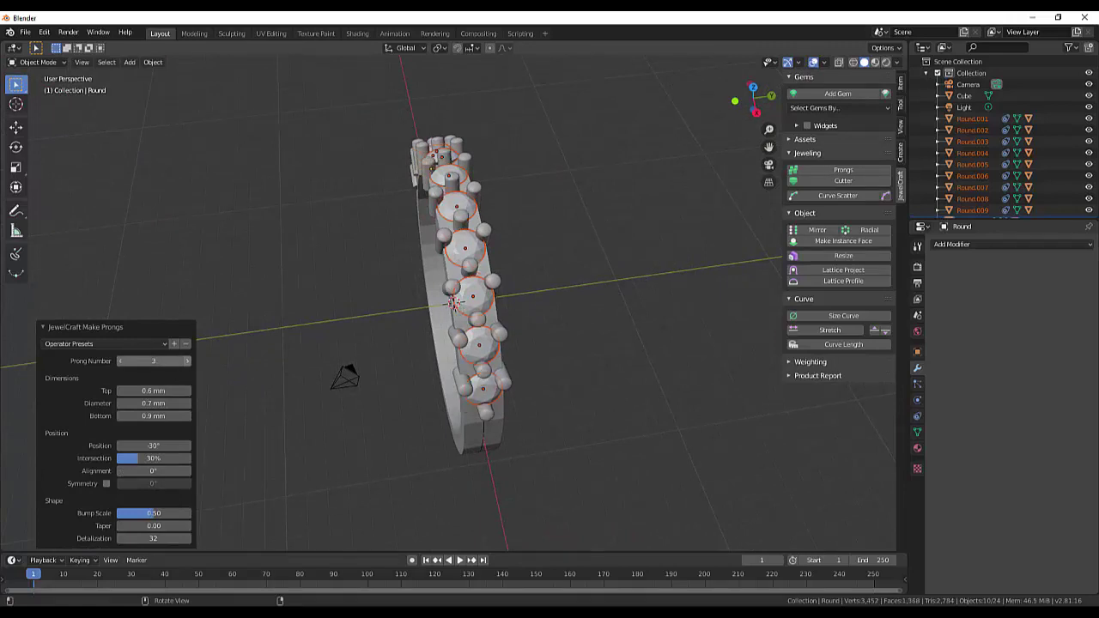
left_click(187, 362)
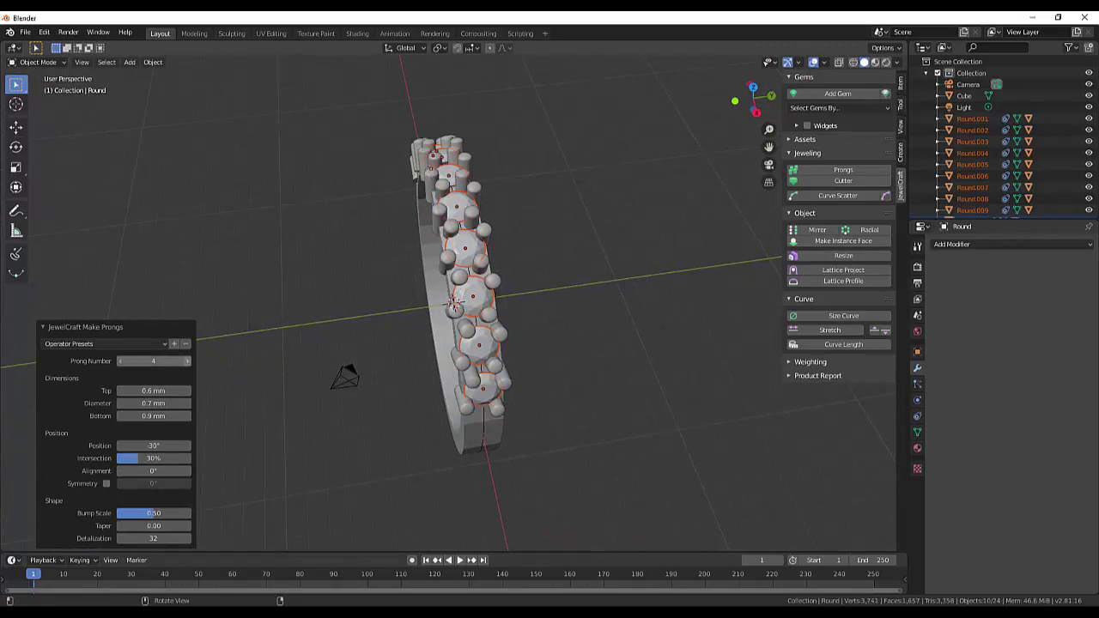
Step: Set the prongs' position to 45° and shorten their top dimension to 0.22 mm
left_click_drag(153, 446, 220, 445)
left_click(146, 446)
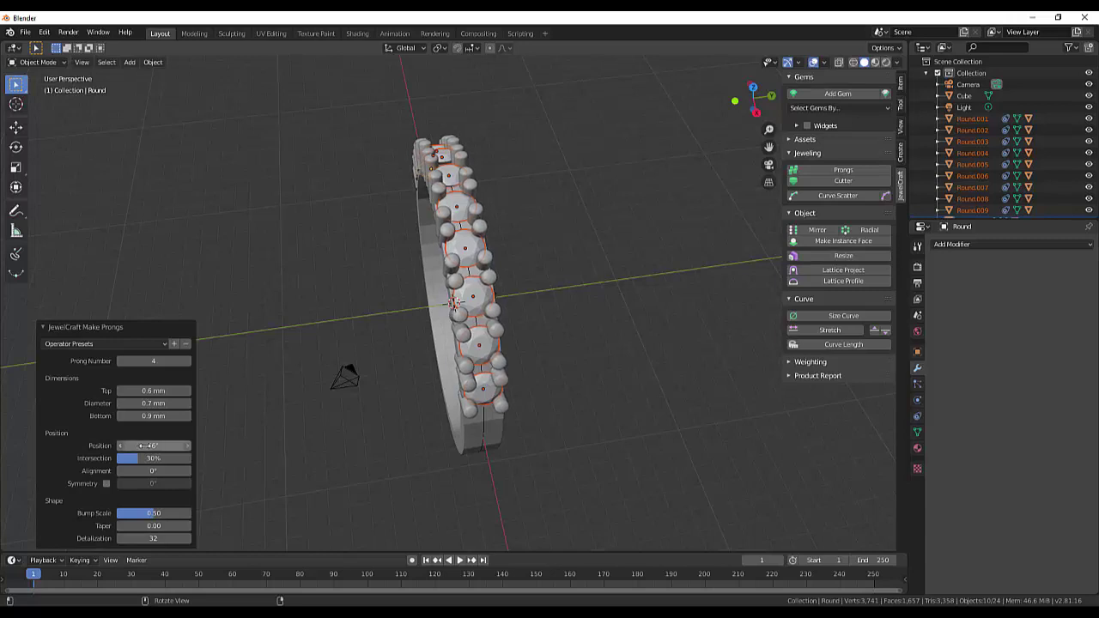
type("46d")
key("BackSpace")
key("BackSpace")
type("5")
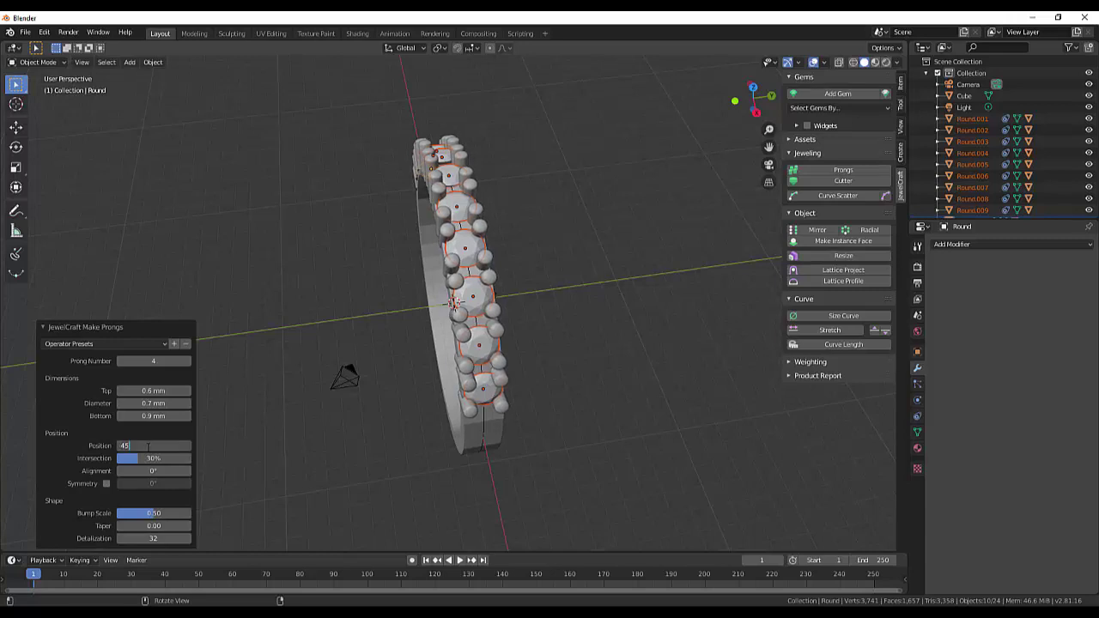
key("Return")
mouse_move(582, 422)
middle_mouse_down()
mouse_move(552, 377)
mouse_move(499, 339)
mouse_move(457, 363)
mouse_move(434, 451)
mouse_move(586, 411)
middle_mouse_up()
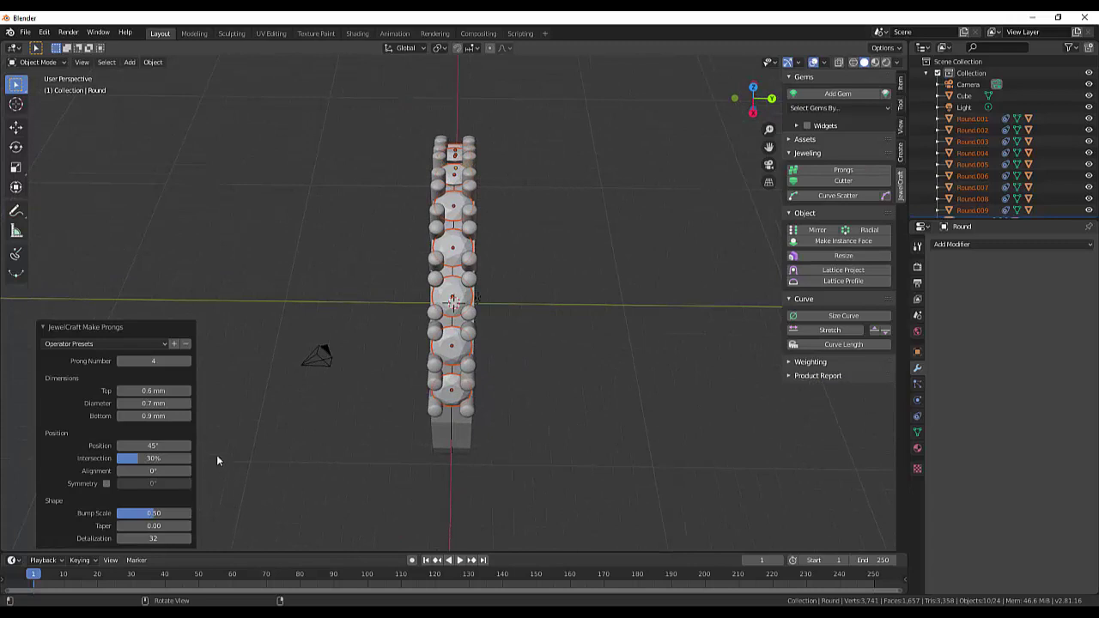
left_click_drag(153, 391, 120, 391)
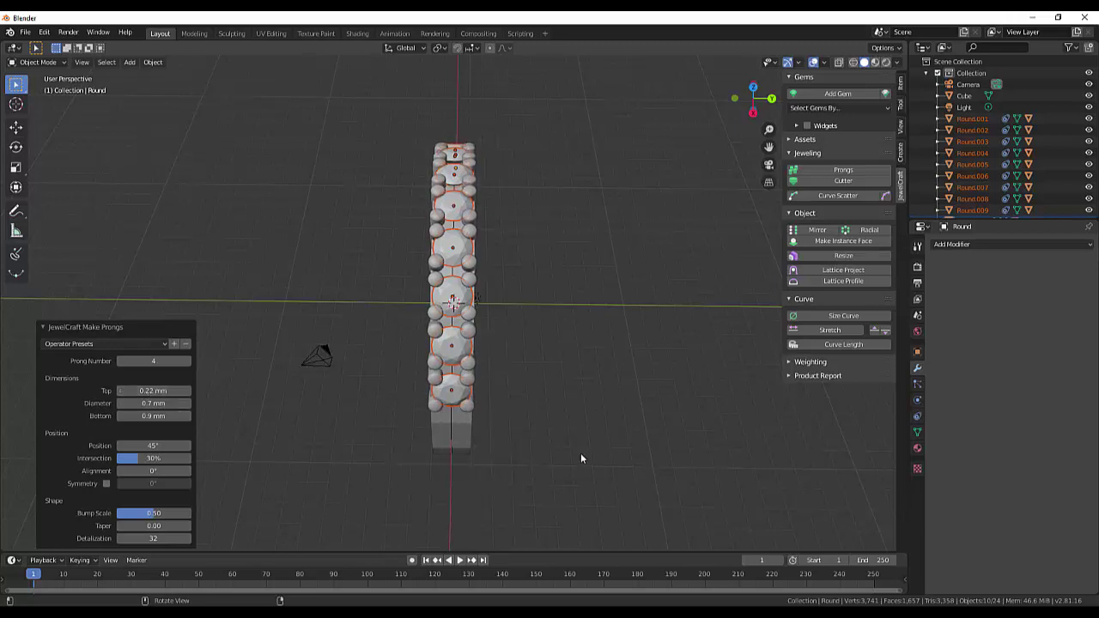
Step: Reduce the prongs' diameter to 0.4 mm and check them around the ring
middle_click_drag(583, 450, 334, 465)
left_click_drag(146, 403, 121, 403)
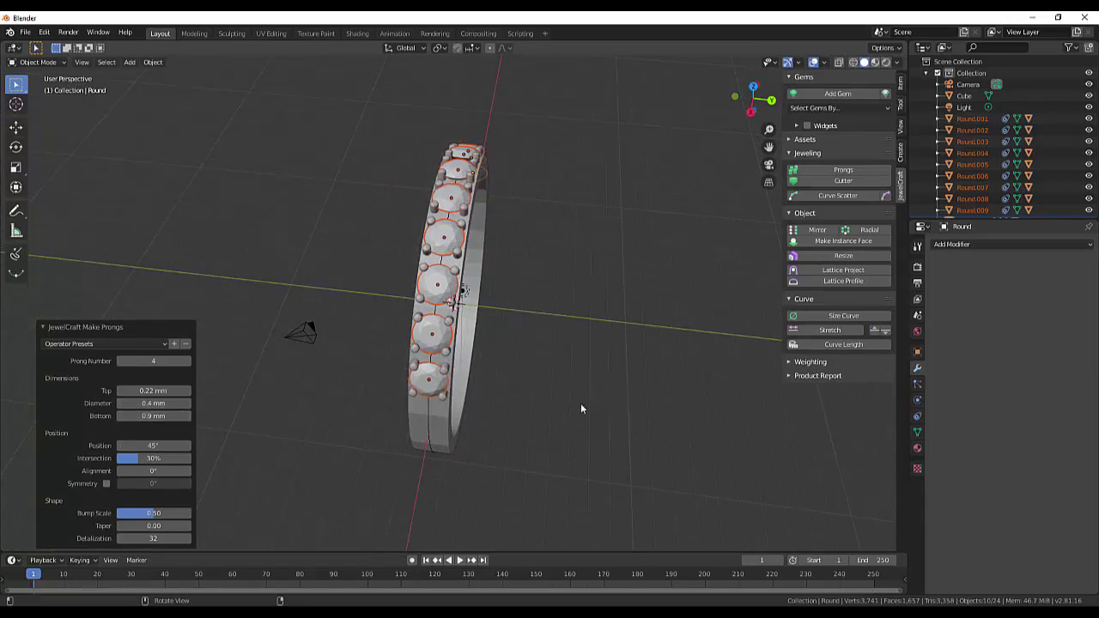
middle_click_drag(581, 403, 443, 264)
scroll(406, 241, "down", 5)
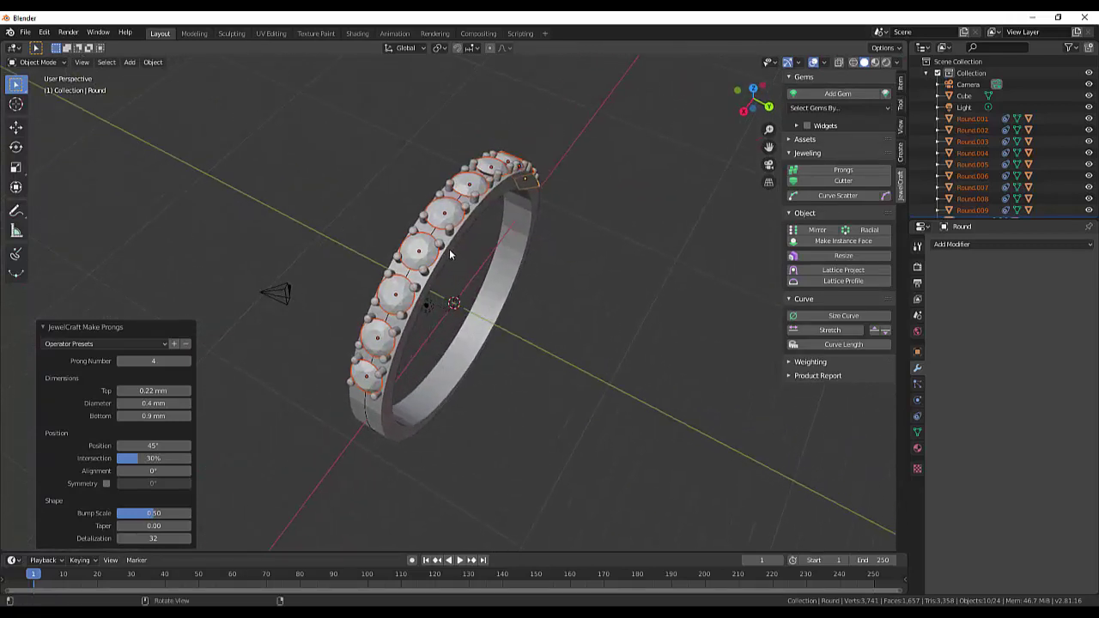
middle_click_drag(607, 281, 681, 250)
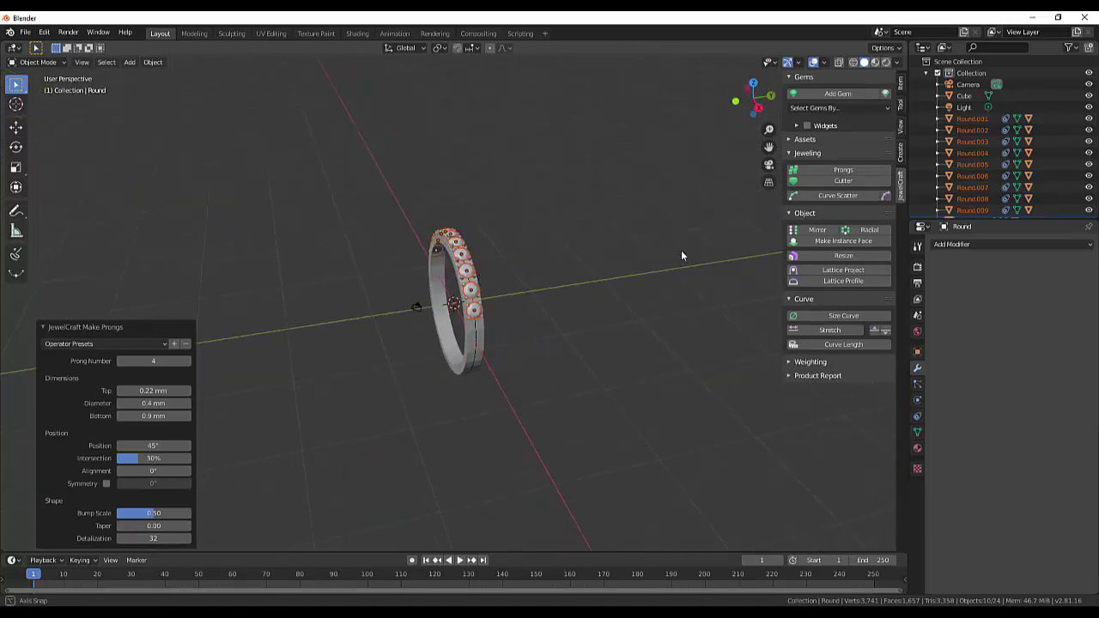
scroll(579, 299, "up", 4)
middle_click_drag(580, 301, 498, 301)
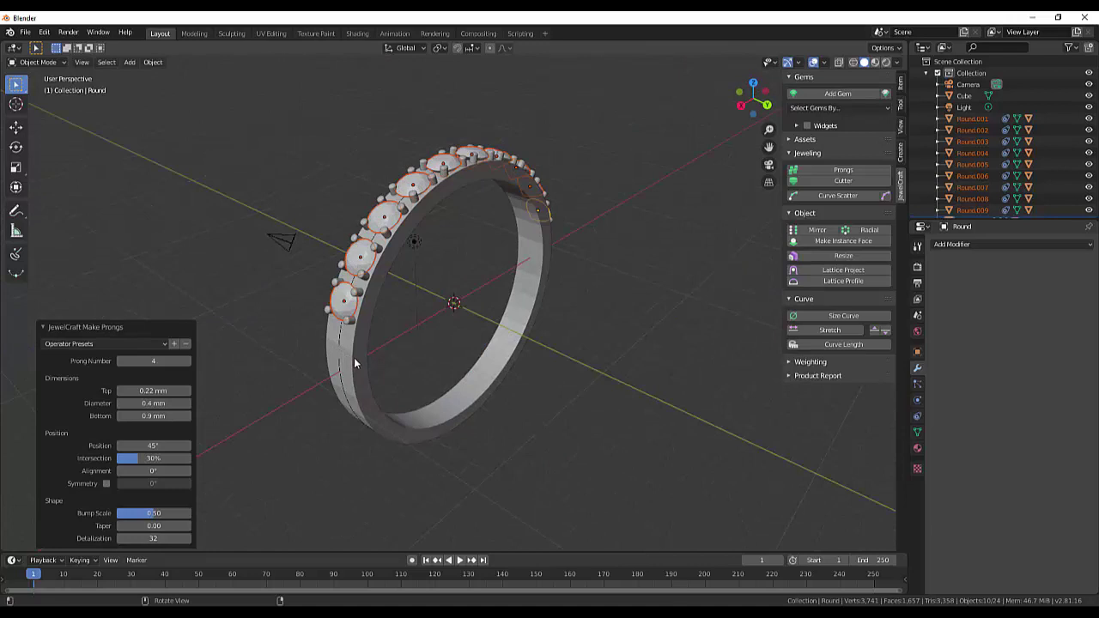
Step: Save the ring as kolco1 in the D:\Blender\04blend file folder
left_click(26, 33)
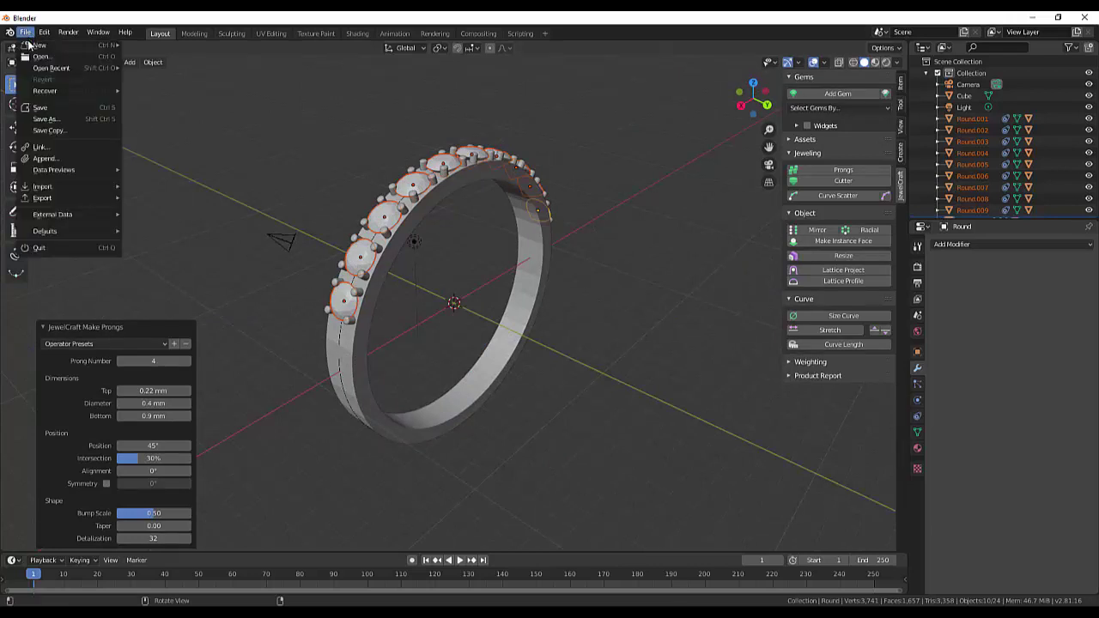
left_click(56, 120)
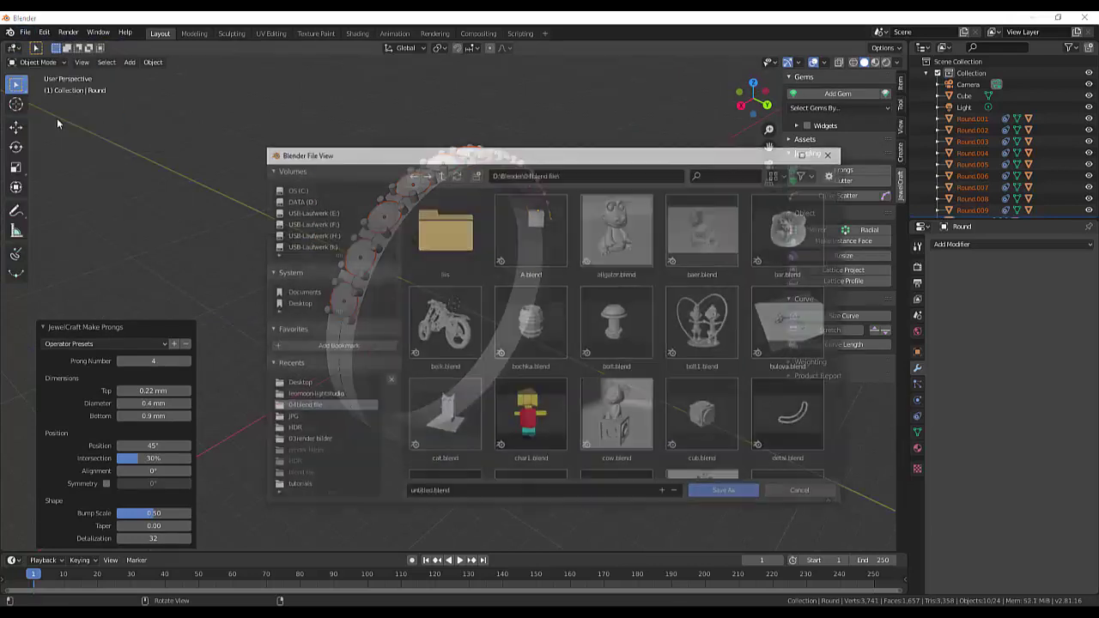
scroll(643, 416, "down", 3)
scroll(644, 417, "down", 5)
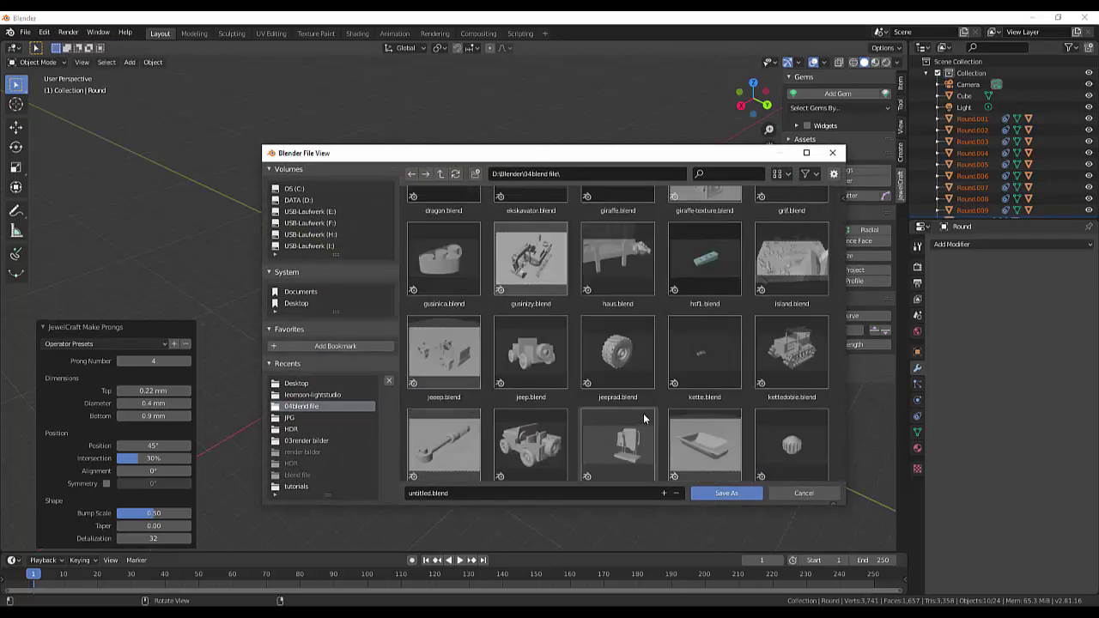
left_click(430, 496)
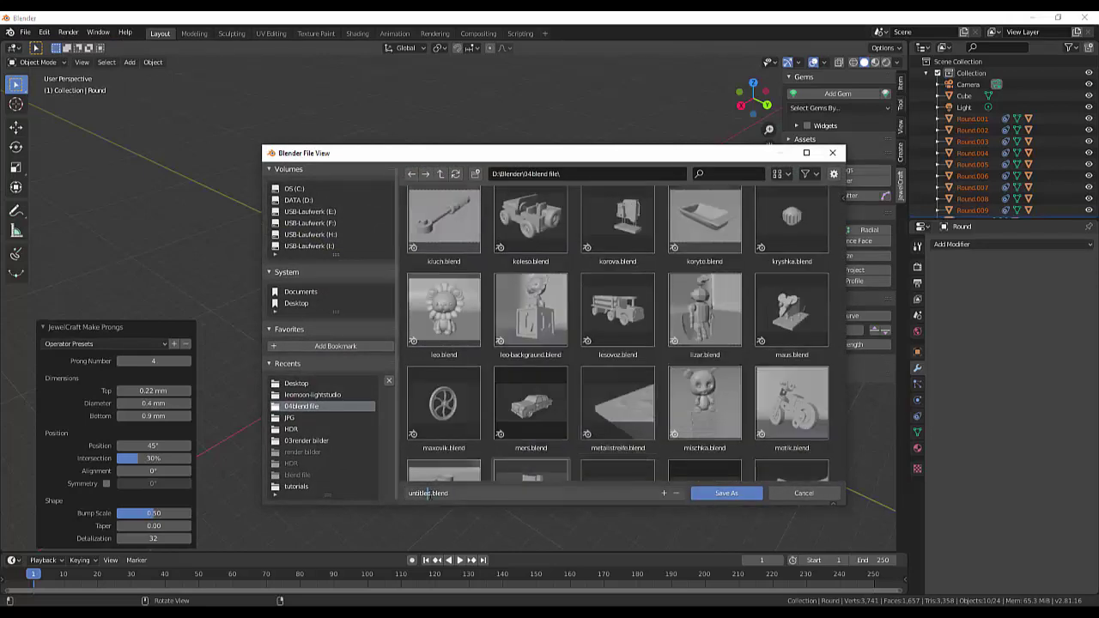
left_click_drag(430, 494, 388, 496)
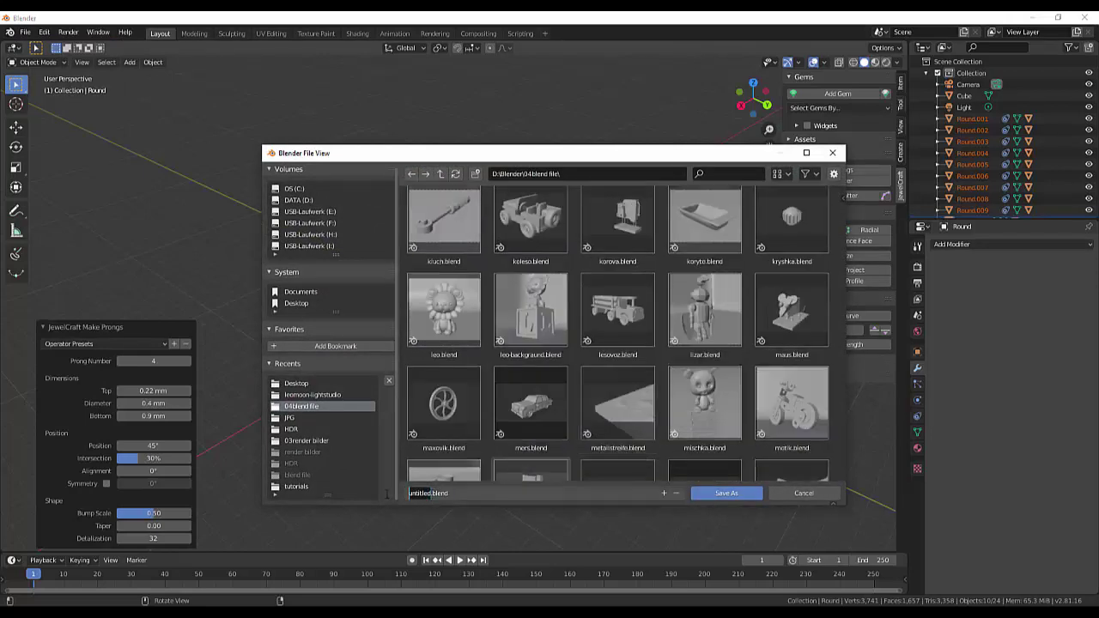
type("kolco1")
left_click(726, 494)
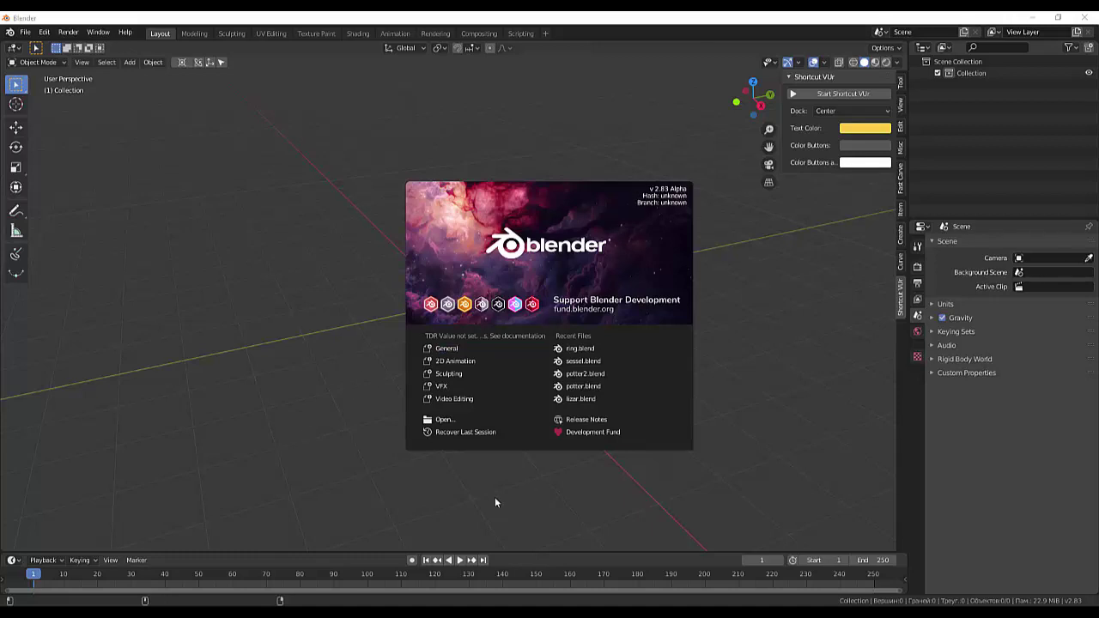
Step: Try to open kolco1.blend from D:\Blender\04blend file in Blender 2.83, filtering the folder's files by "ko"
left_click(438, 419)
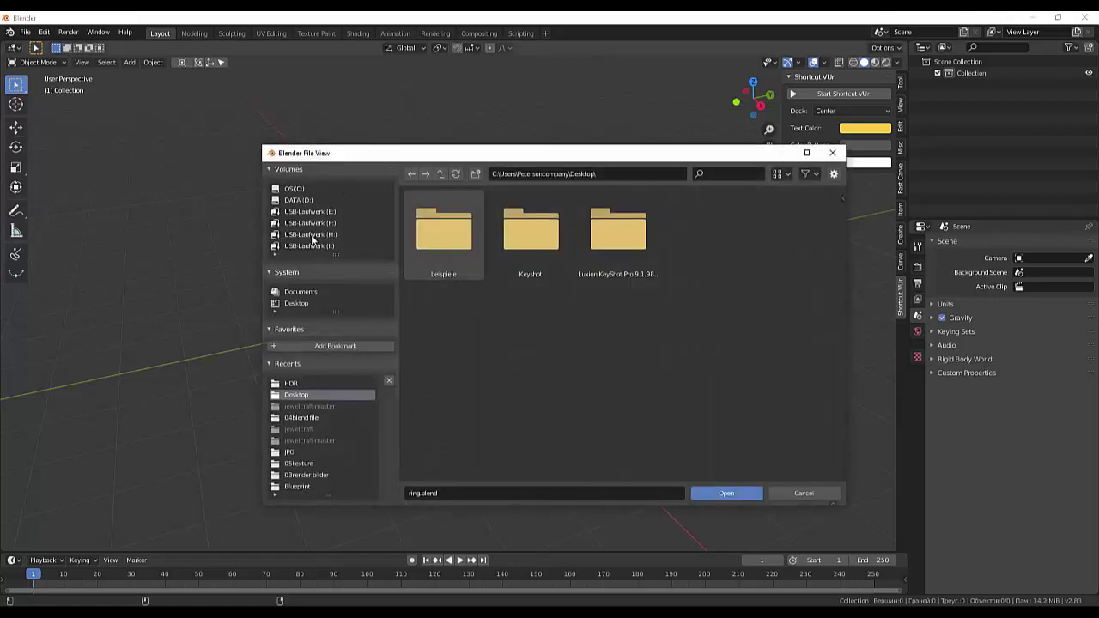
left_click(302, 202)
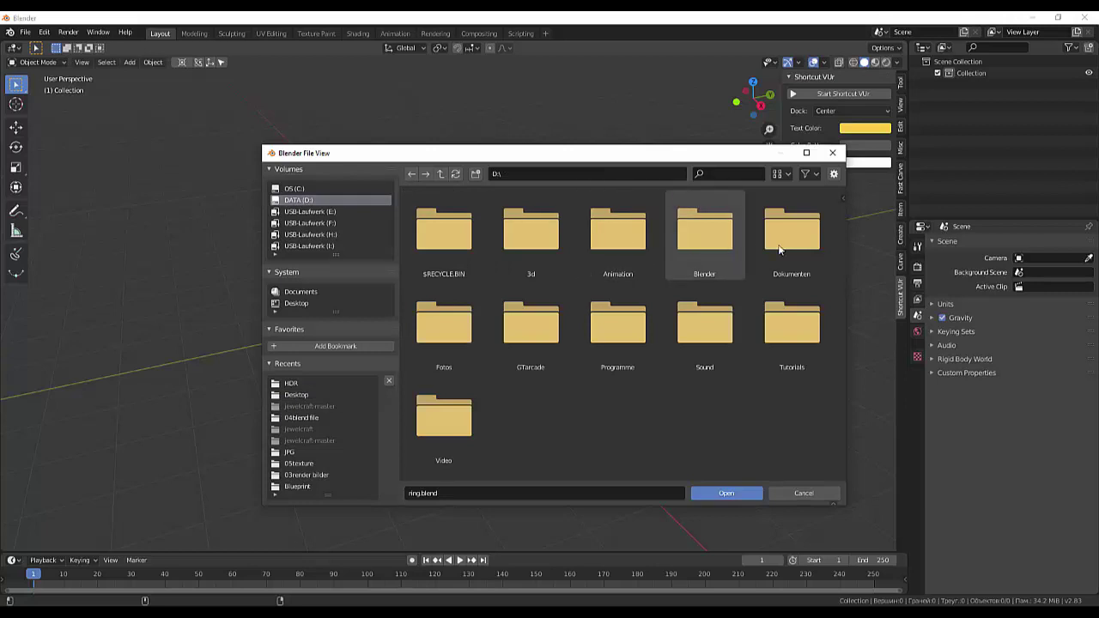
double_click(701, 240)
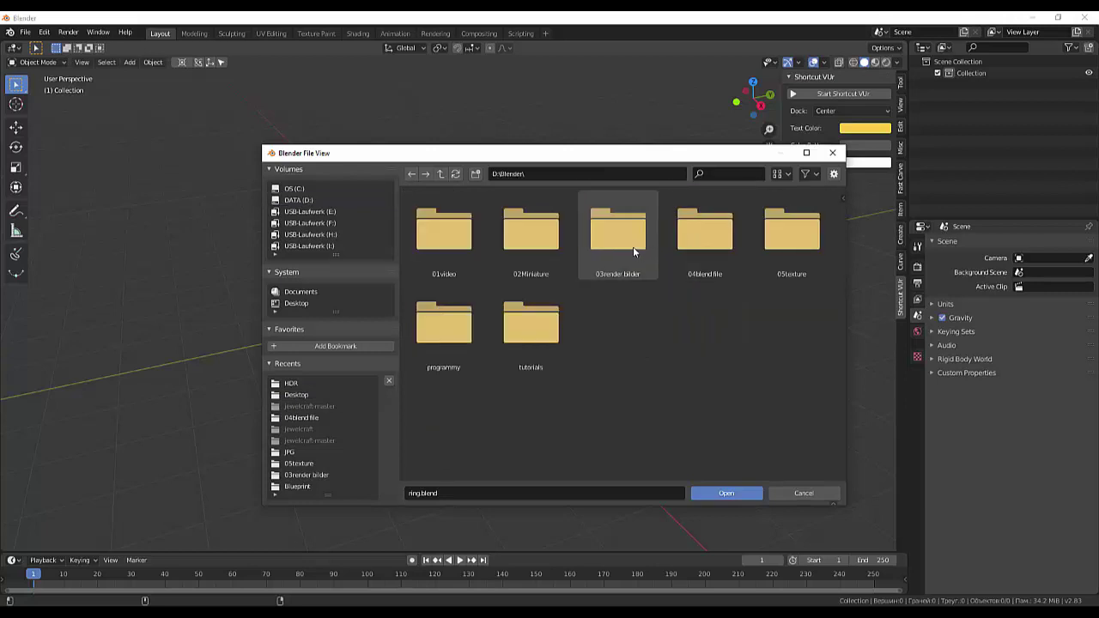
double_click(683, 234)
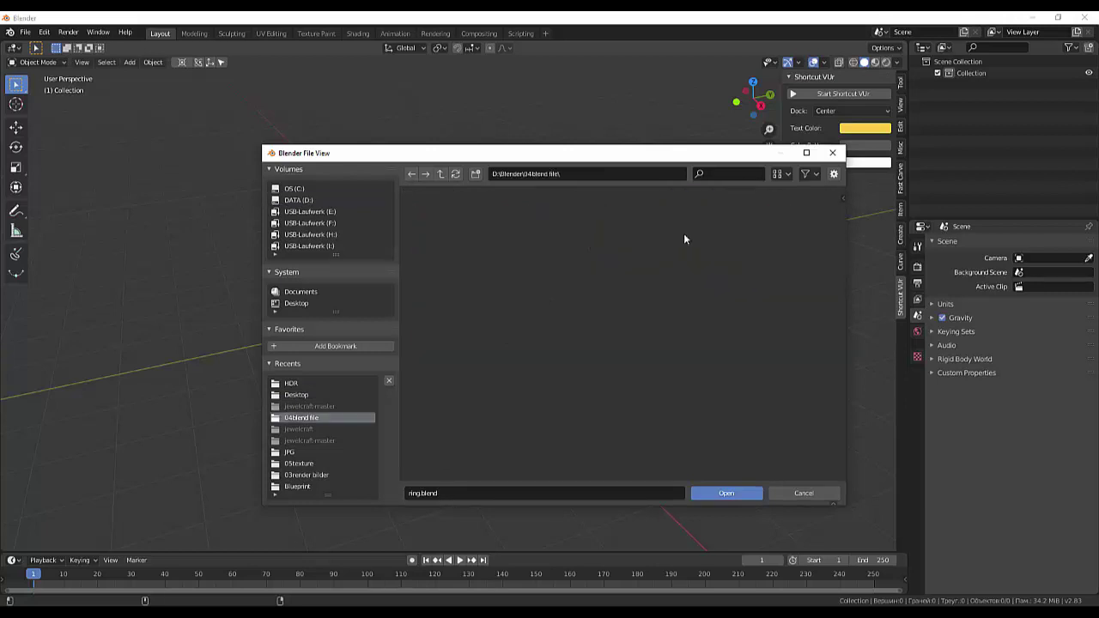
left_click(714, 177)
type("k")
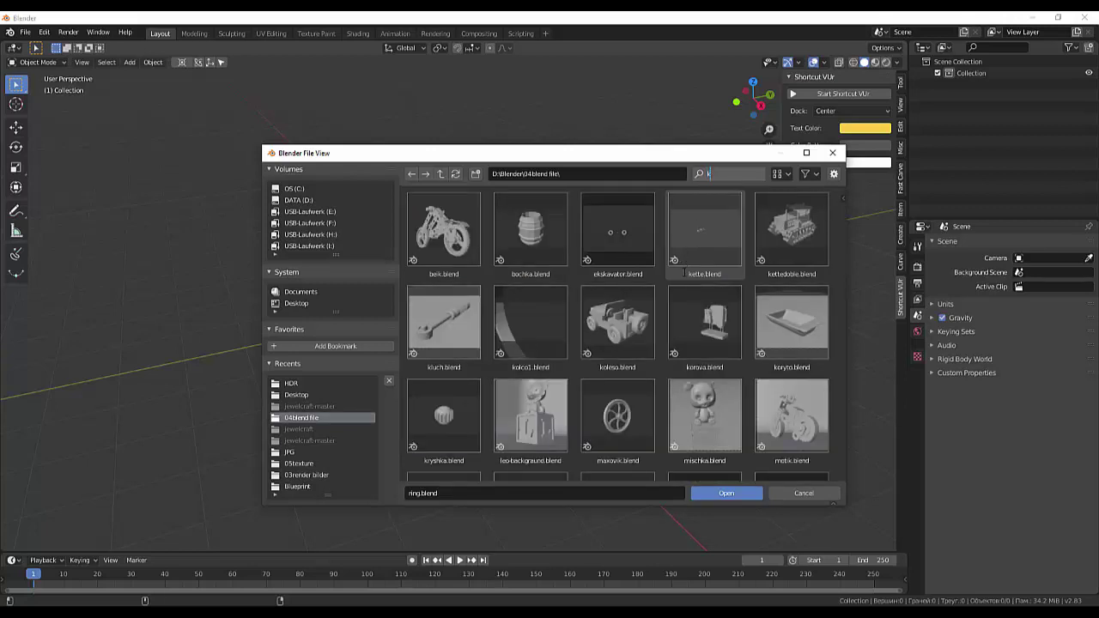
type("o")
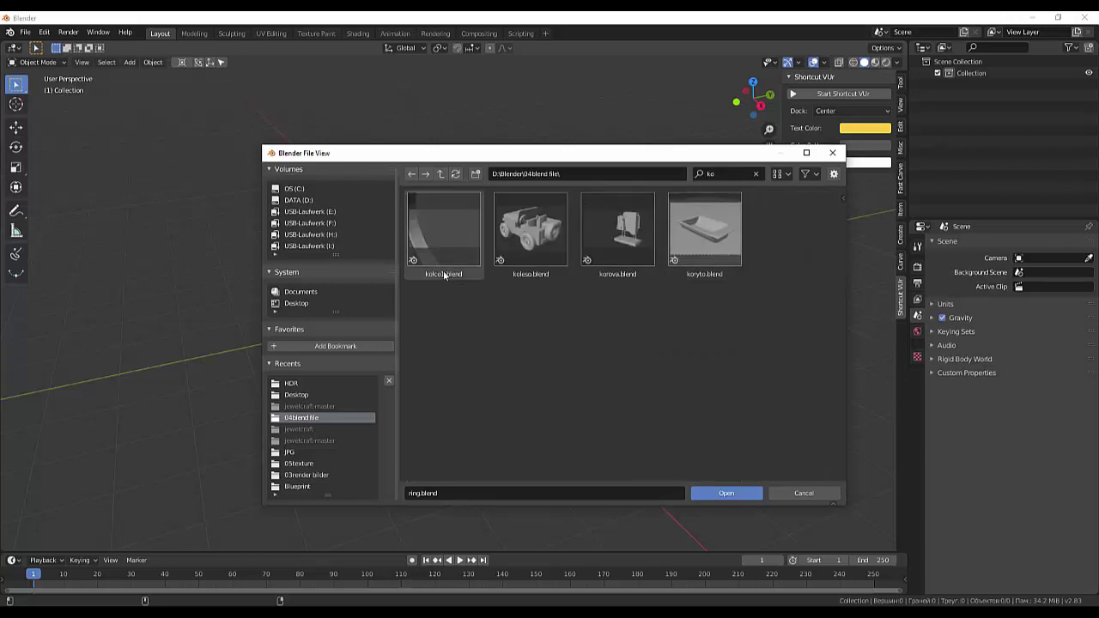
left_click(728, 494)
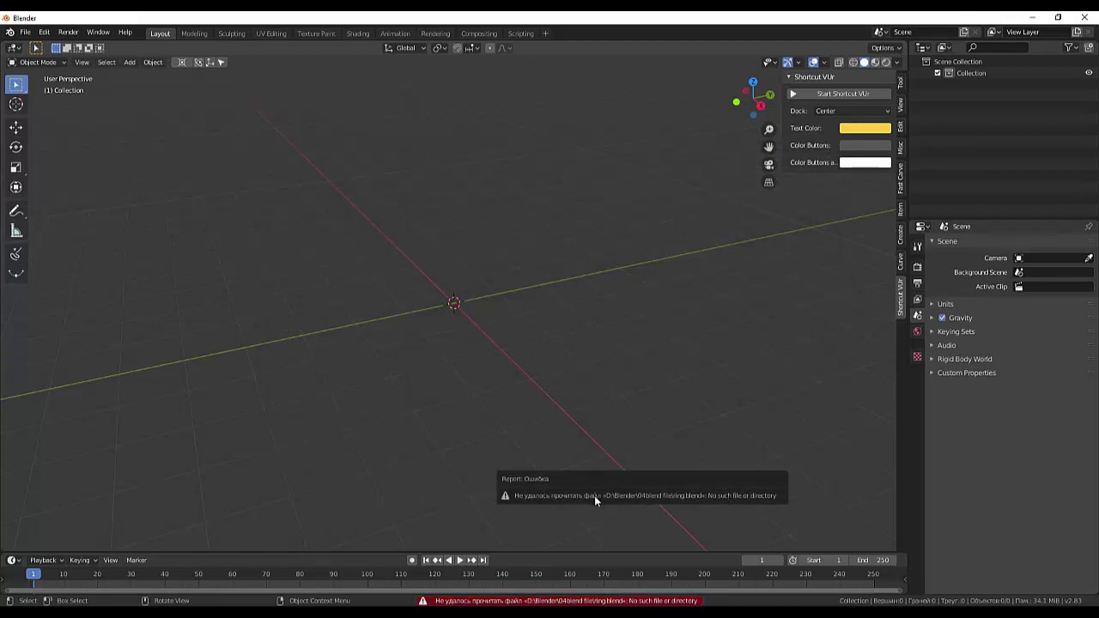
Step: Examine the full file error in the Info Log, then put the Blender 2.83 windows away
left_click(555, 604)
left_click(555, 605)
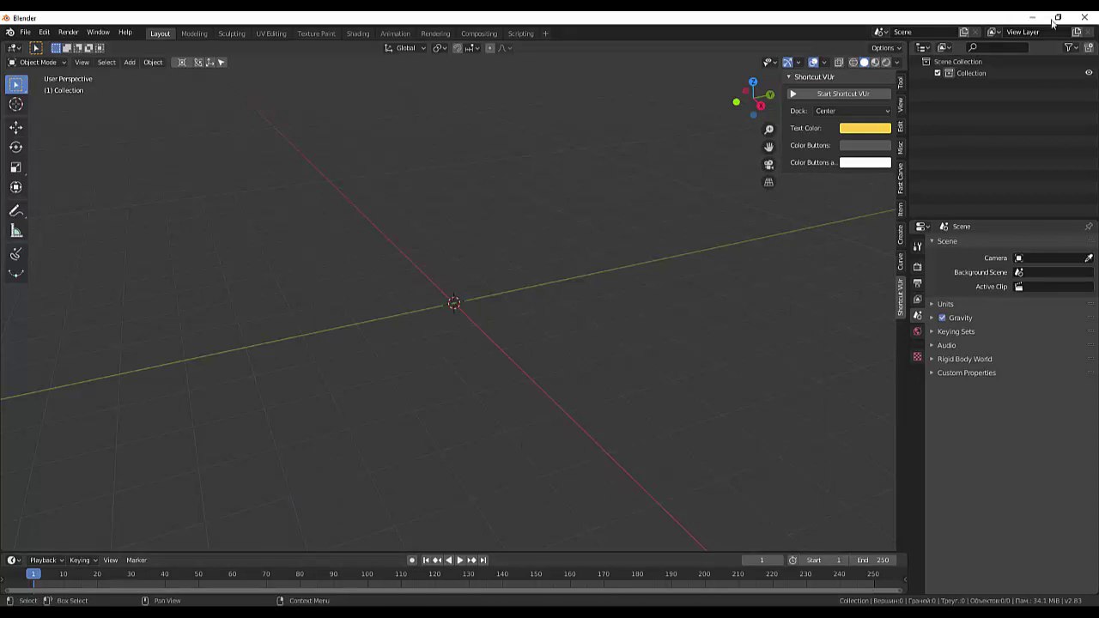
left_click(1032, 17)
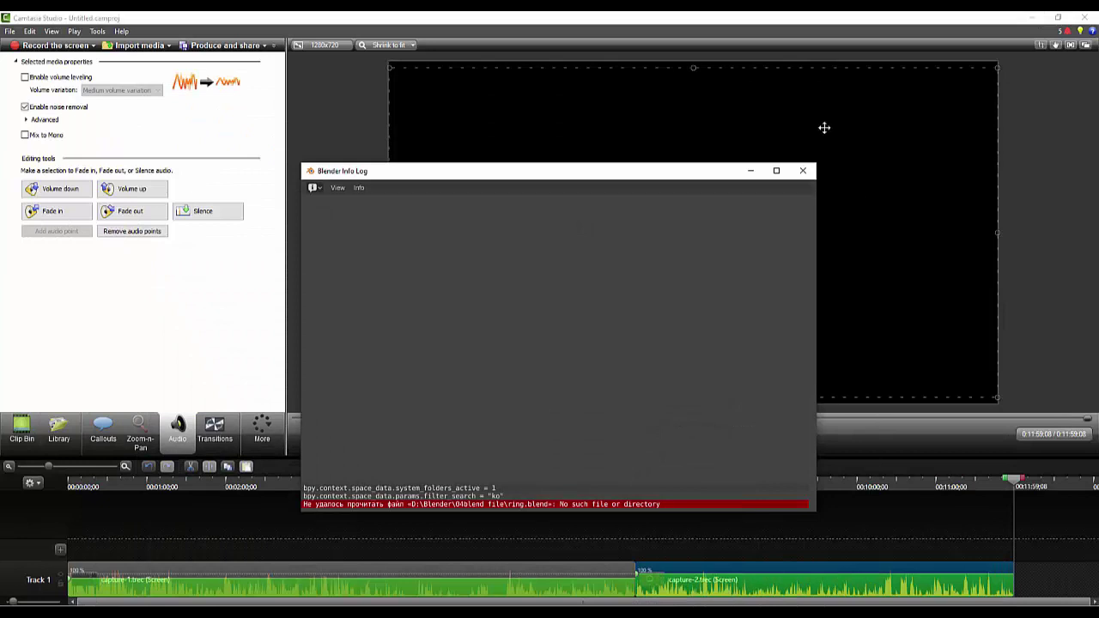
left_click(803, 170)
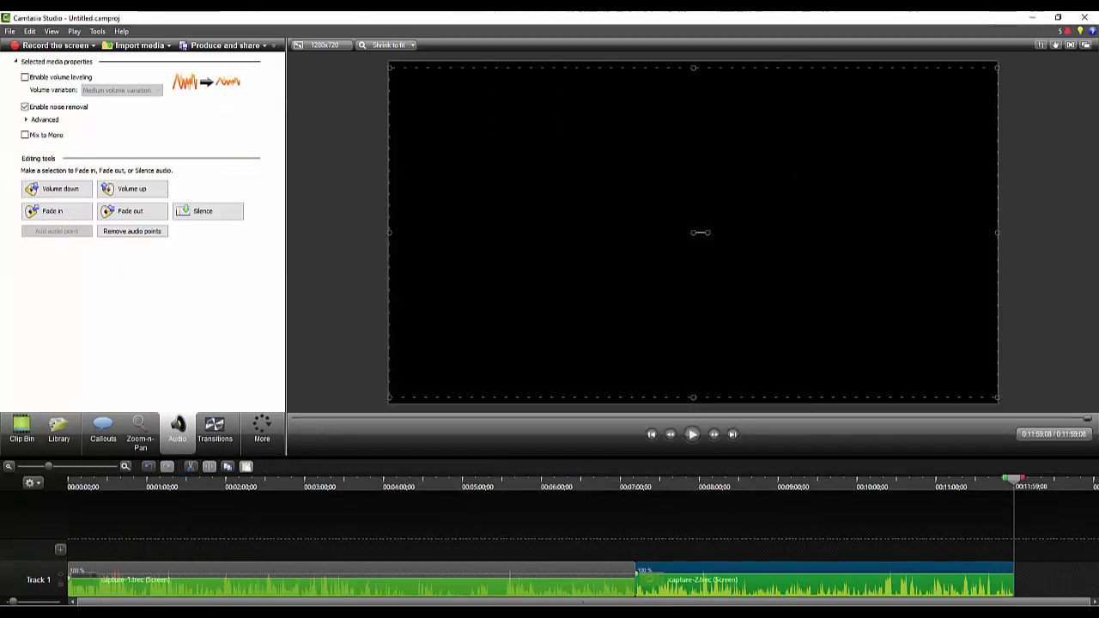
Step: Minimize Camtasia Studio, launch Blender 2.81a from the desktop and open the recent file kolco1.blend
left_click(1033, 17)
double_click(34, 32)
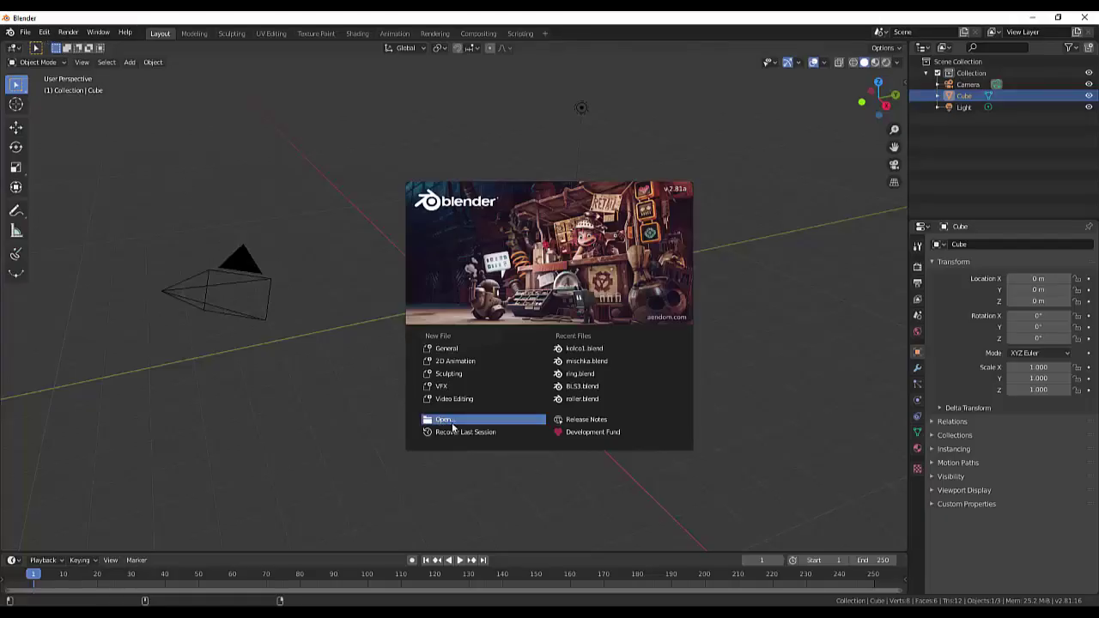
left_click(586, 348)
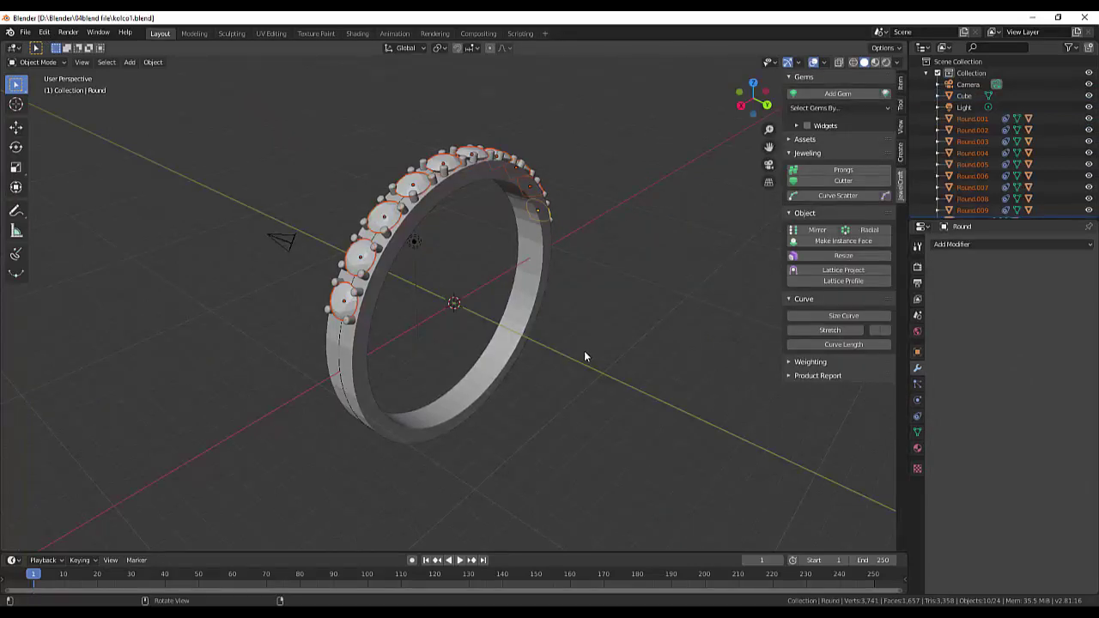
mouse_move(584, 306)
middle_mouse_down()
mouse_move(576, 383)
mouse_move(486, 378)
mouse_move(491, 270)
mouse_move(568, 302)
middle_mouse_up()
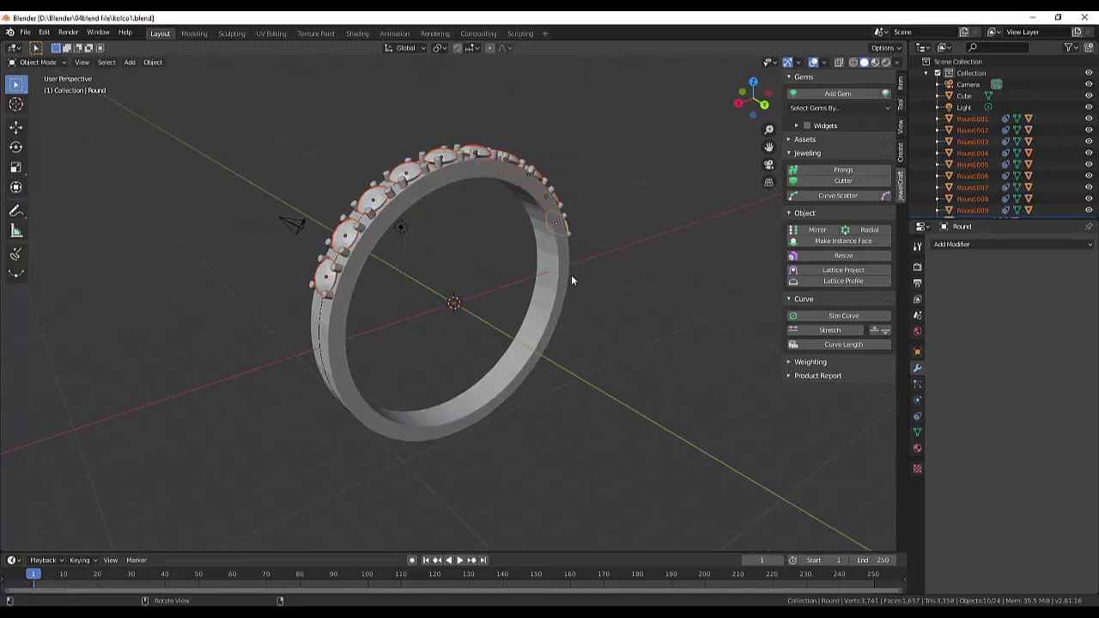
Step: Try hiding and deleting the Size curve, and undo both changes
scroll(1070, 130, "down", 2)
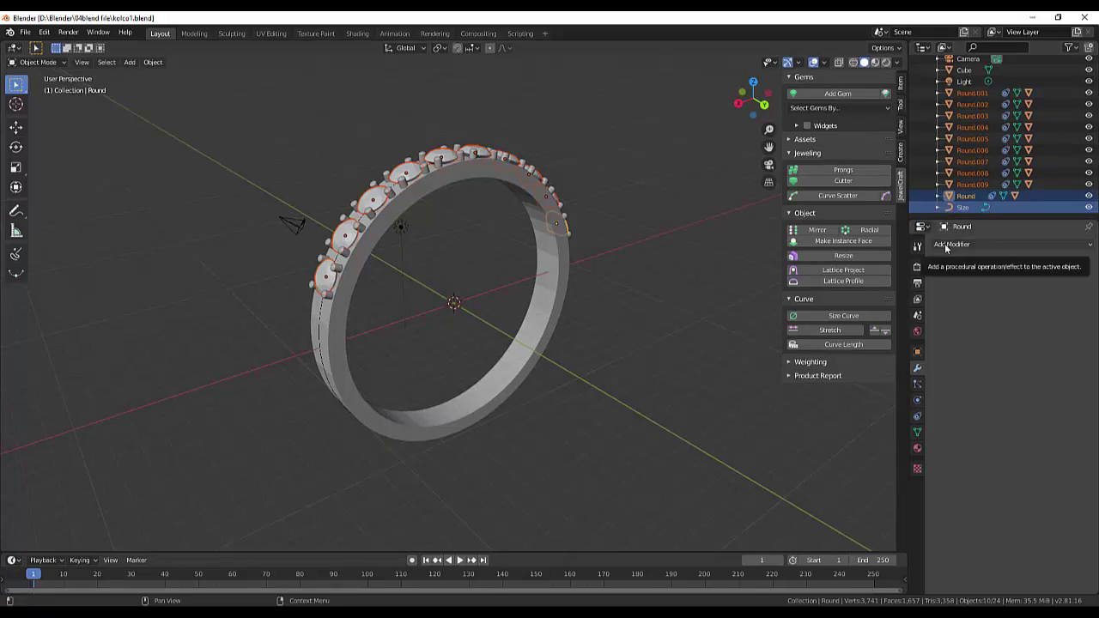
left_click(986, 208)
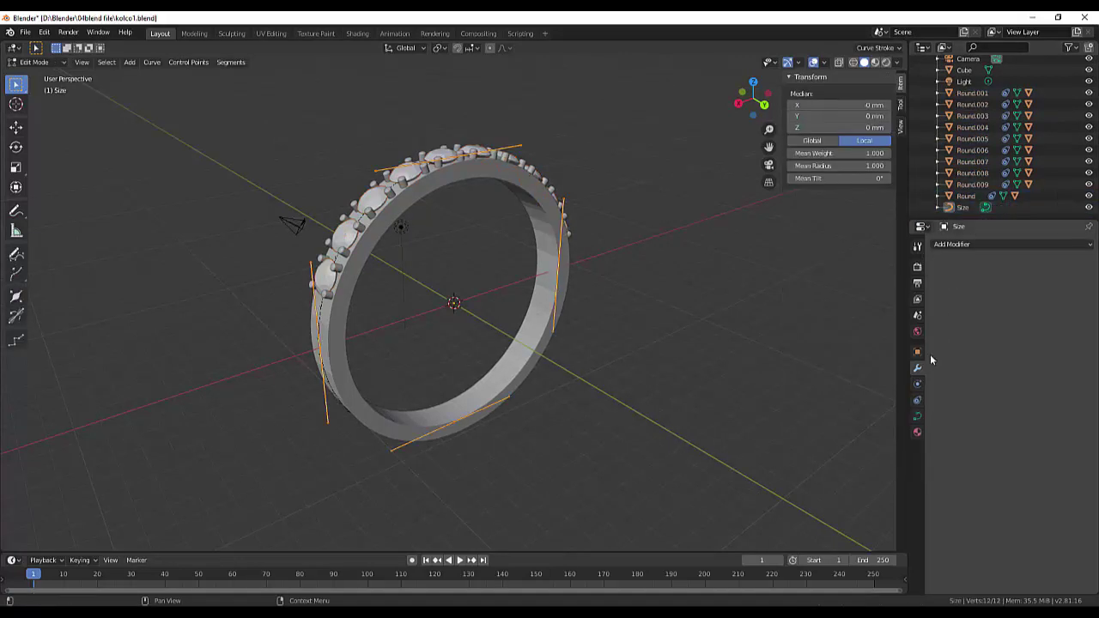
left_click(964, 208)
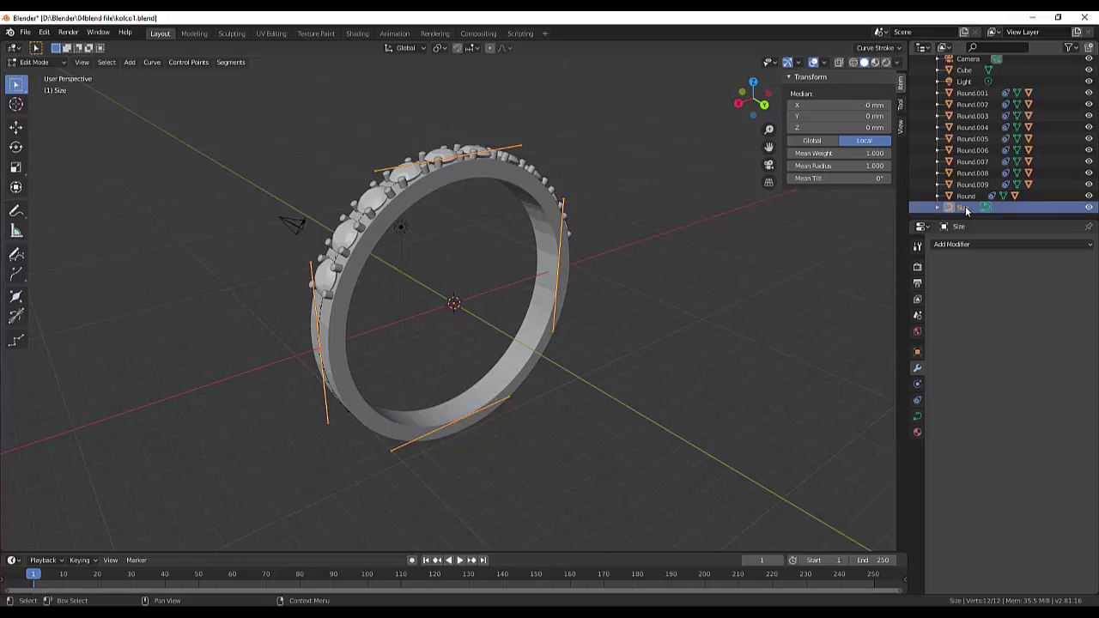
left_click(1089, 208)
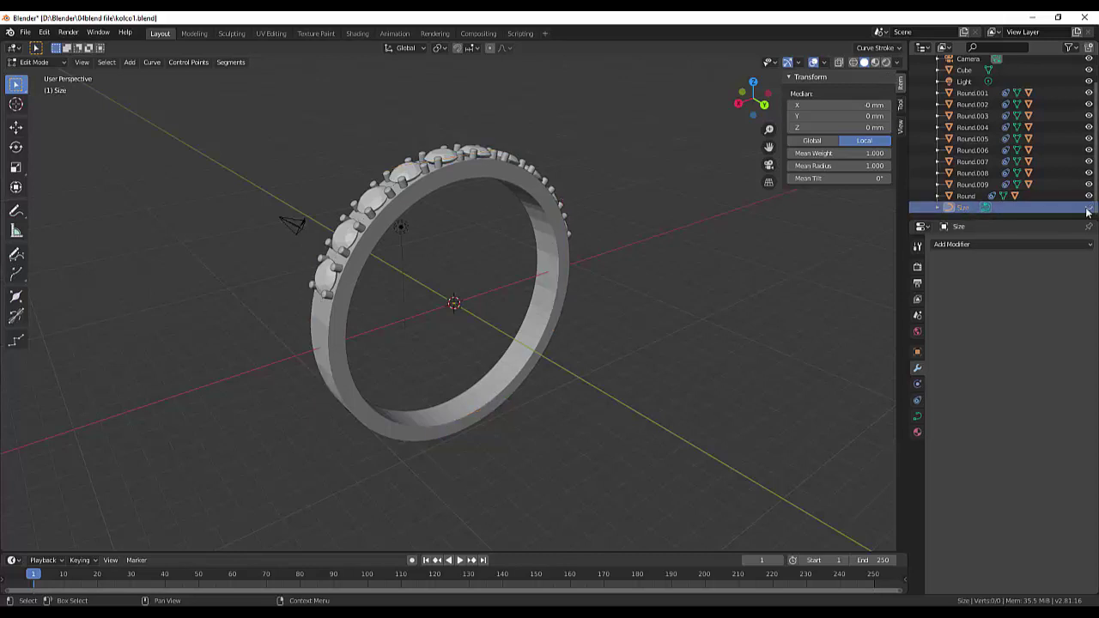
right_click(956, 210)
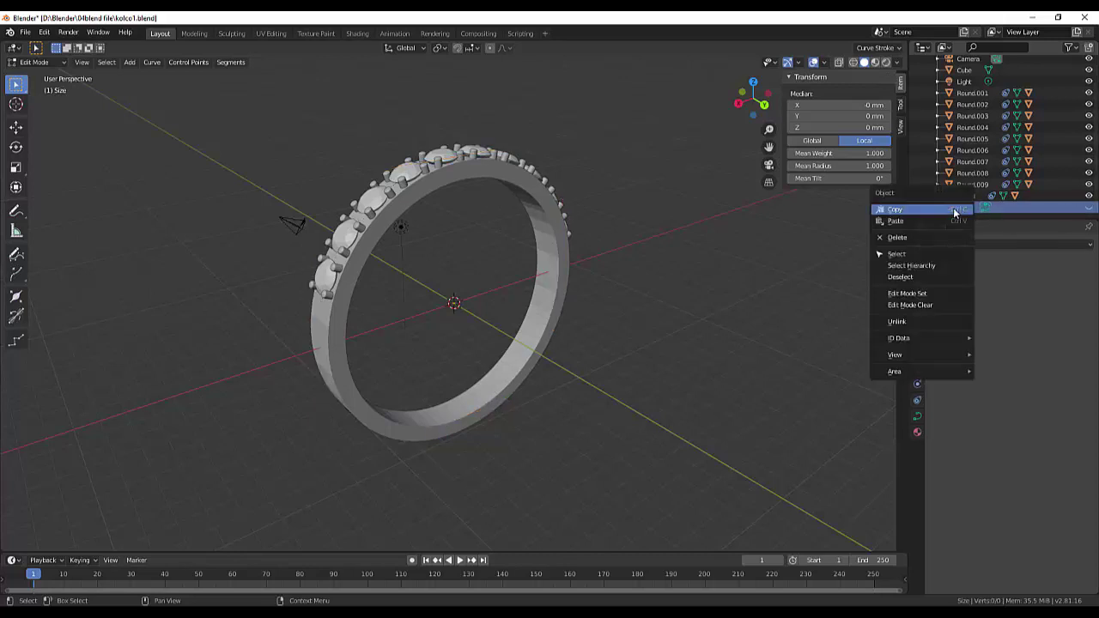
left_click(902, 237)
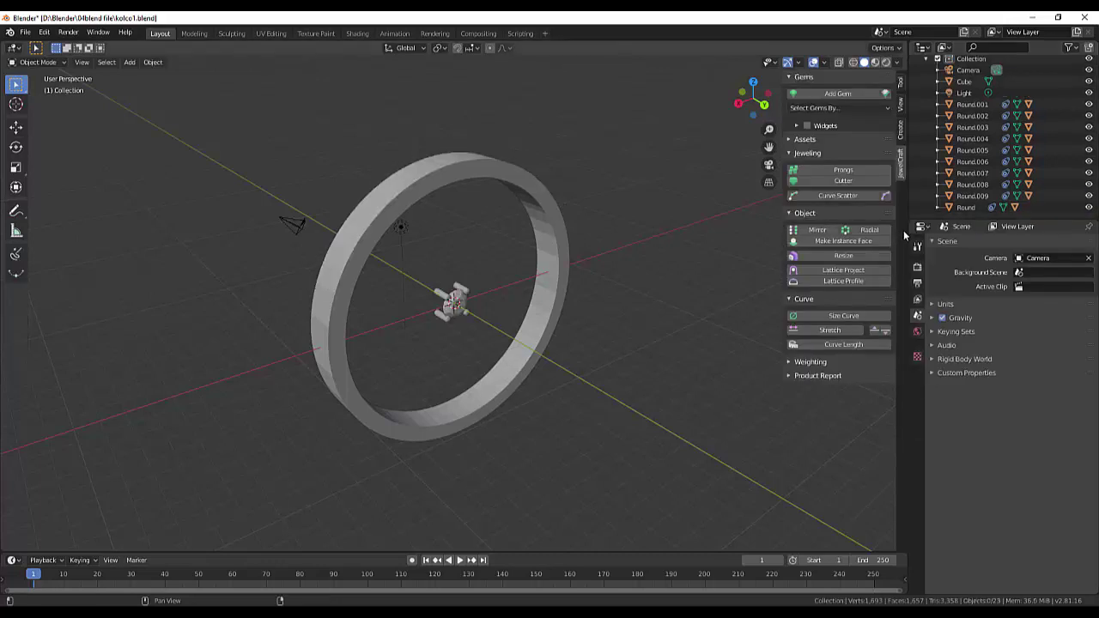
key("ctrl+z")
key("ctrl+z")
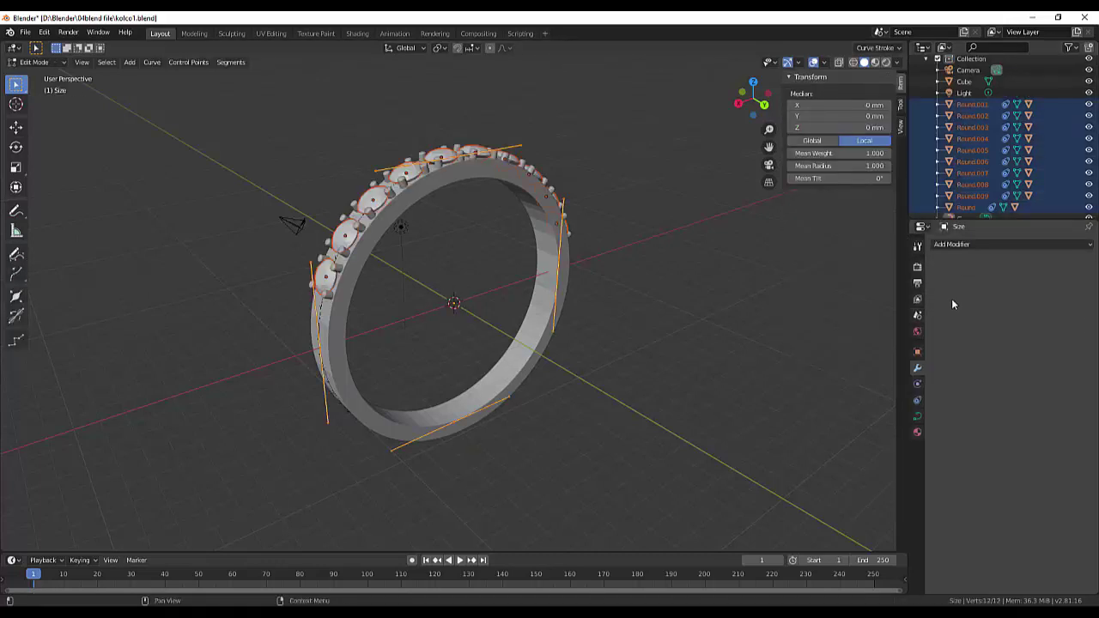
Step: Take the Size curve out of Edit Mode without deleting it
scroll(984, 208, "down", 1)
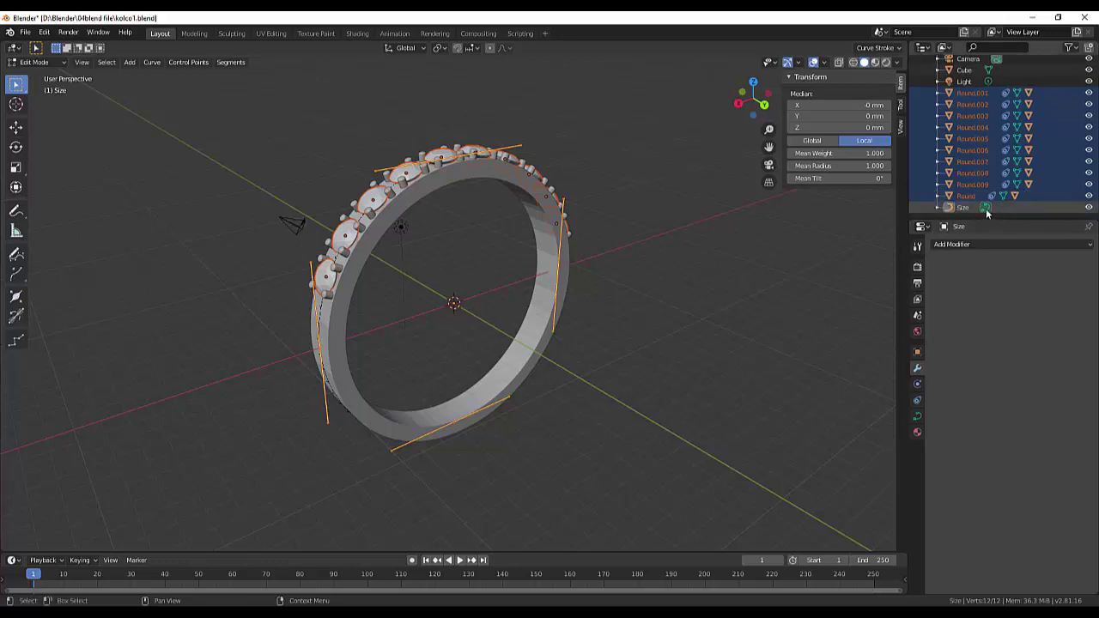
left_click(986, 209)
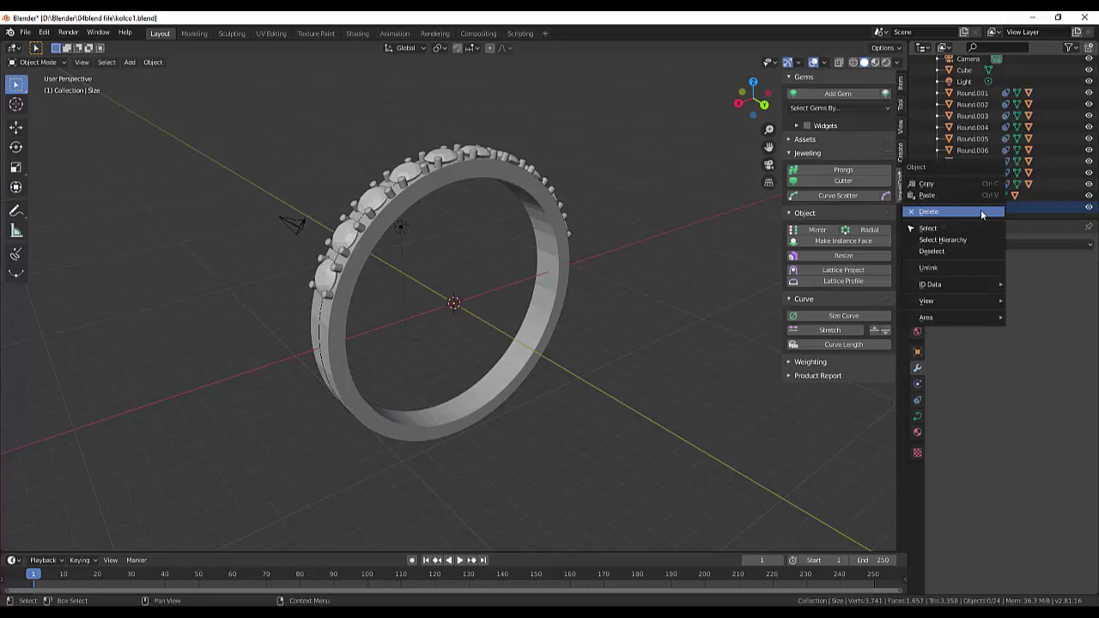
key("Escape")
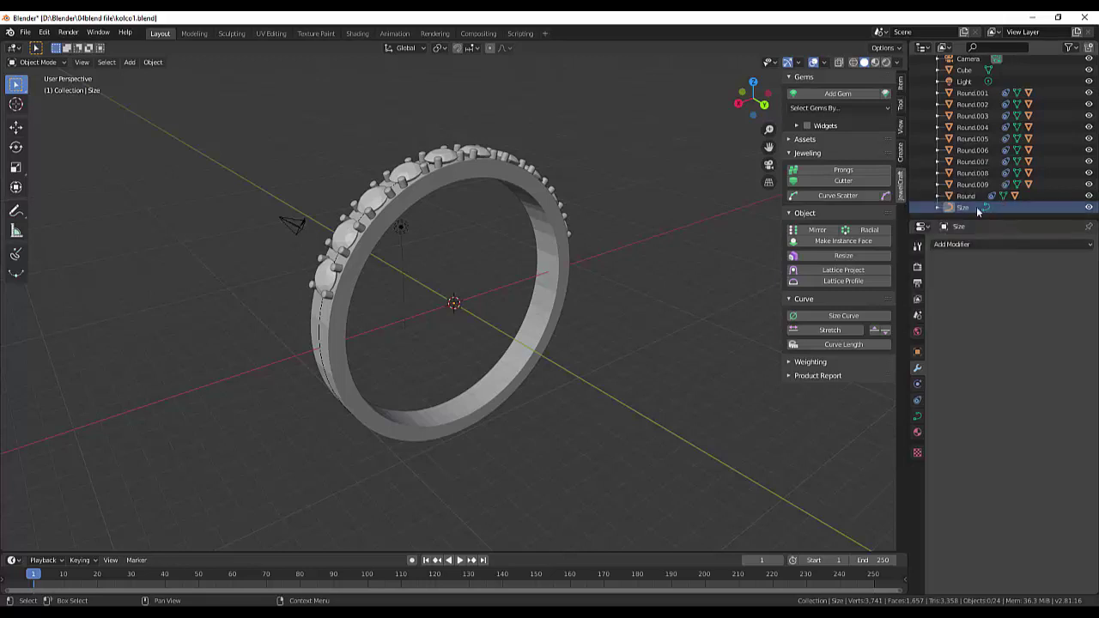
key("Tab")
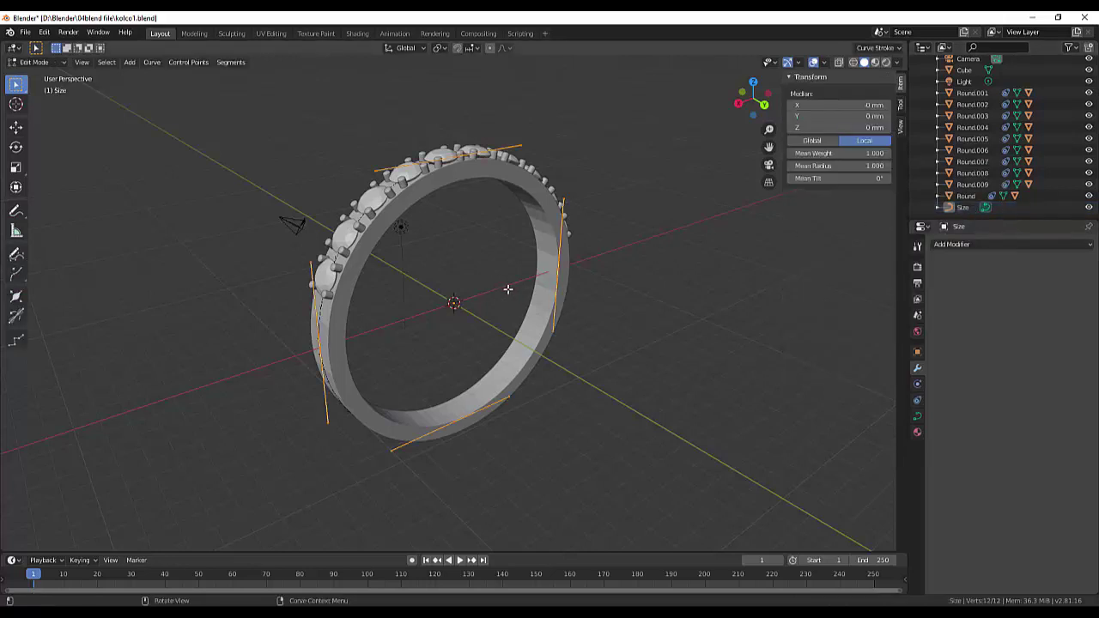
right_click(559, 269)
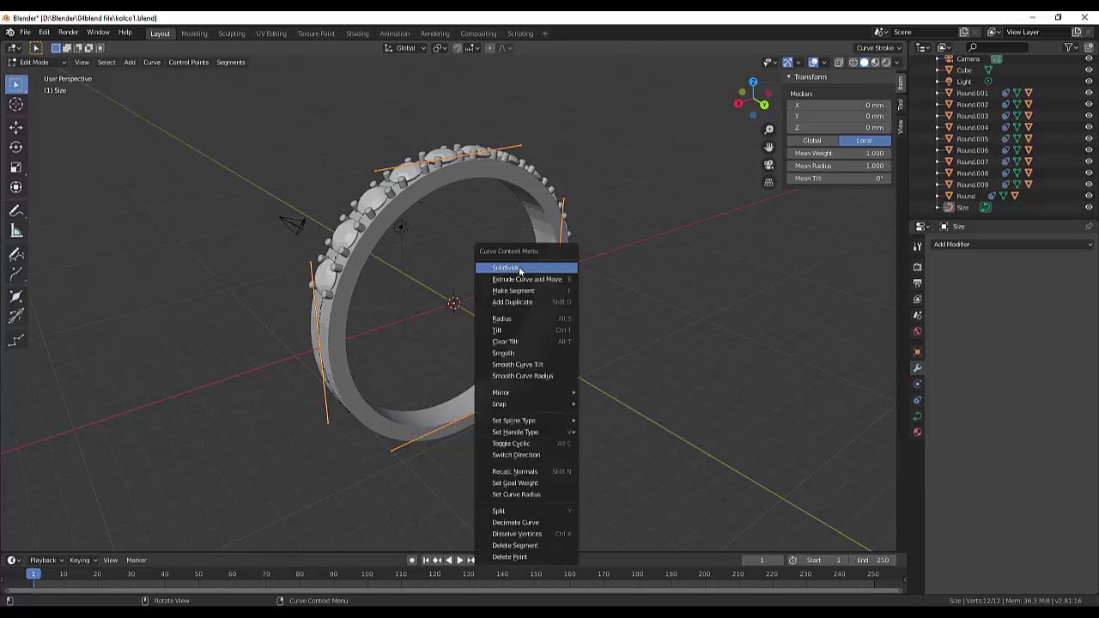
left_click(528, 382)
left_click(34, 61)
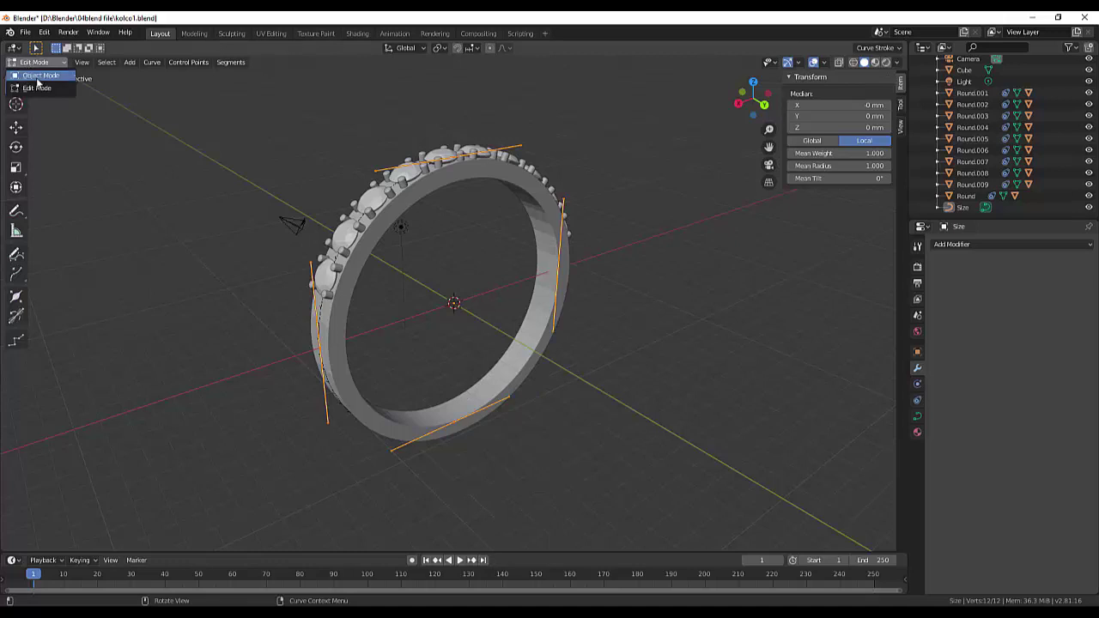
left_click(38, 76)
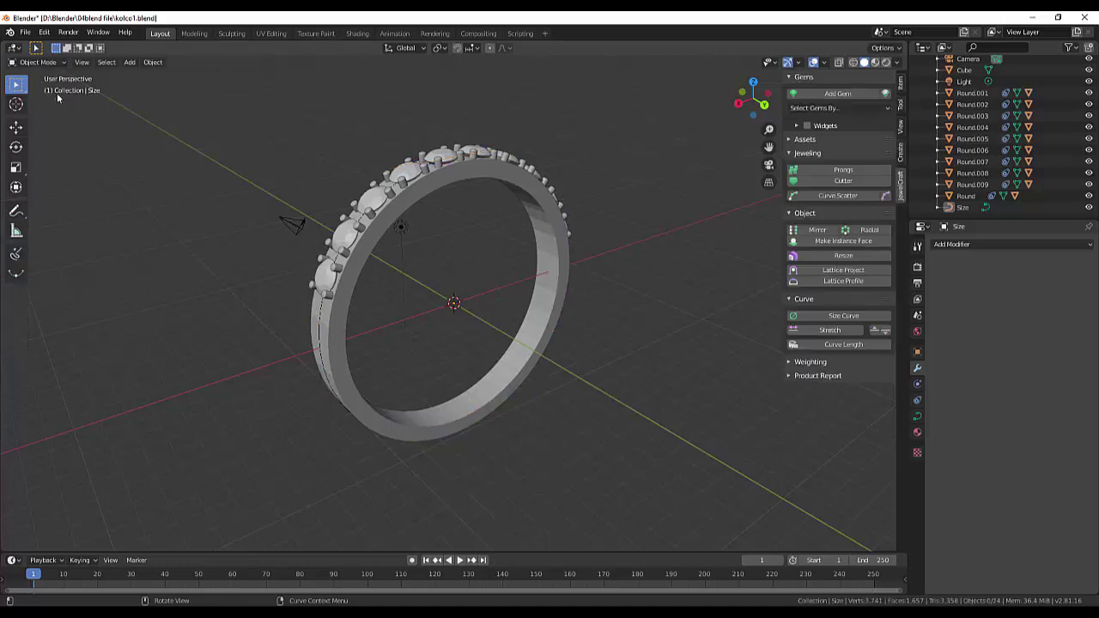
Step: Select the Size curve and try to apply All Transforms to it
left_click(963, 208)
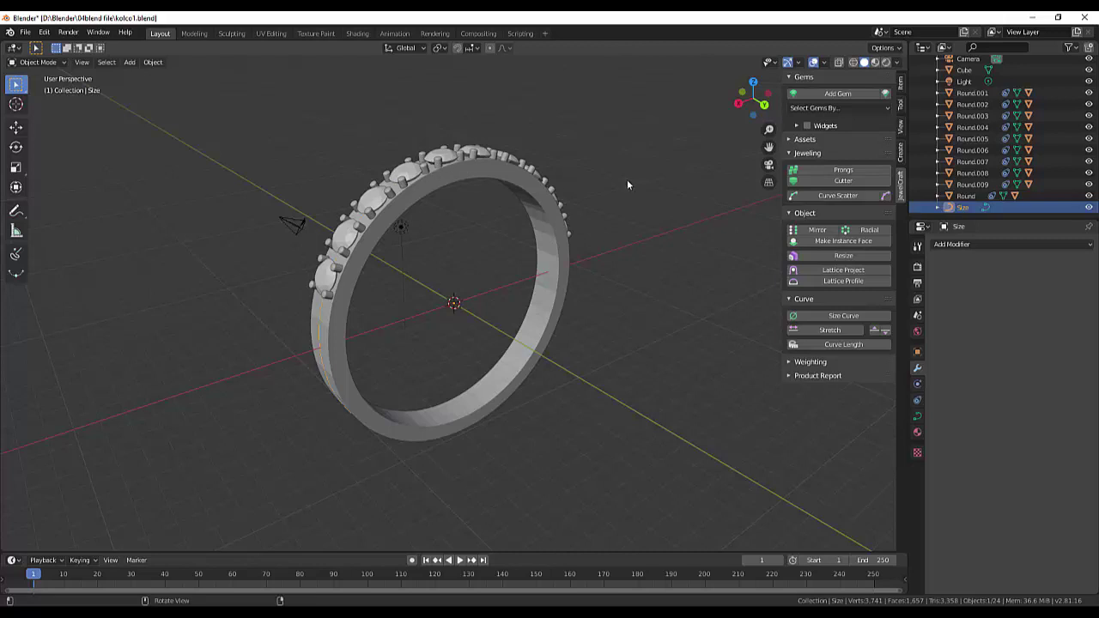
left_click(152, 63)
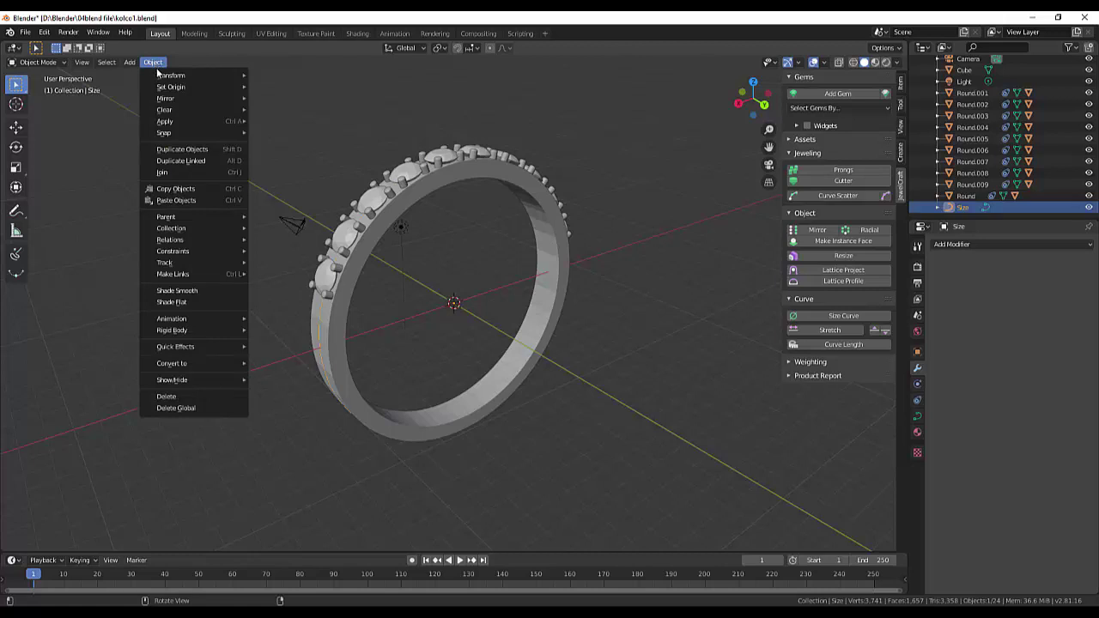
mouse_move(135, 65)
mouse_move(171, 122)
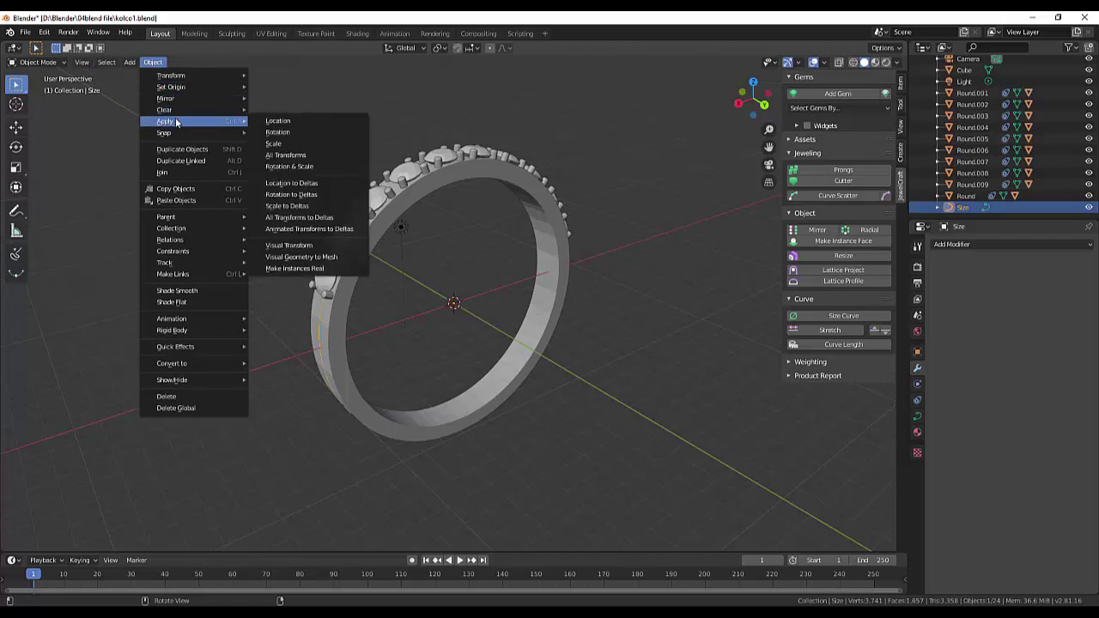
left_click(301, 156)
left_click(153, 62)
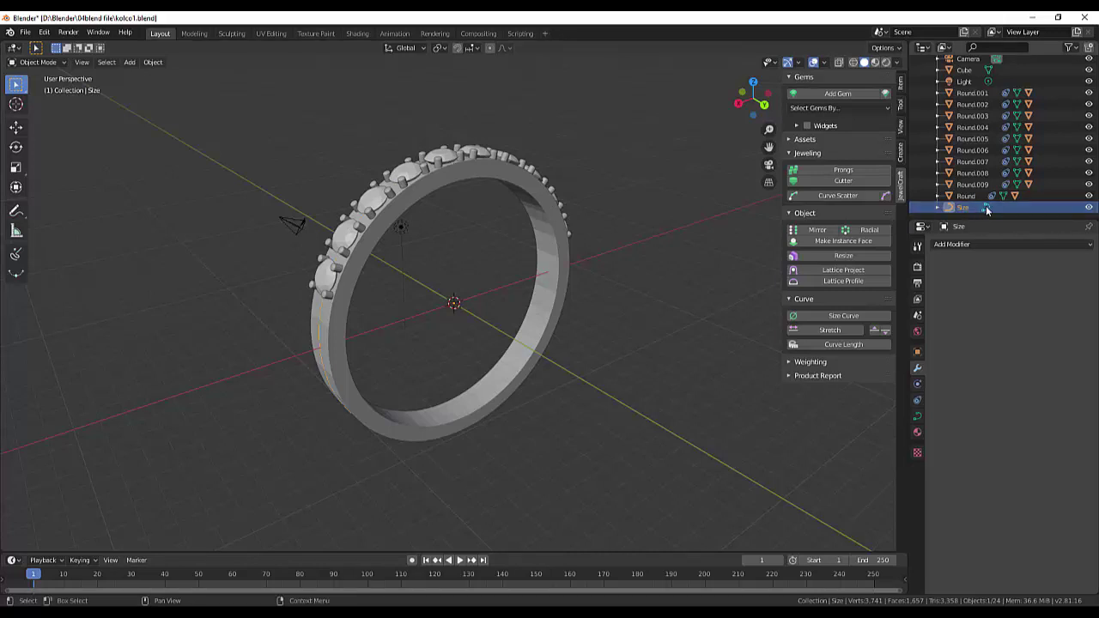
Step: Try the Size curve's shape as 2D and 3D, choose 2D again, and collapse the Shape settings
left_click(917, 418)
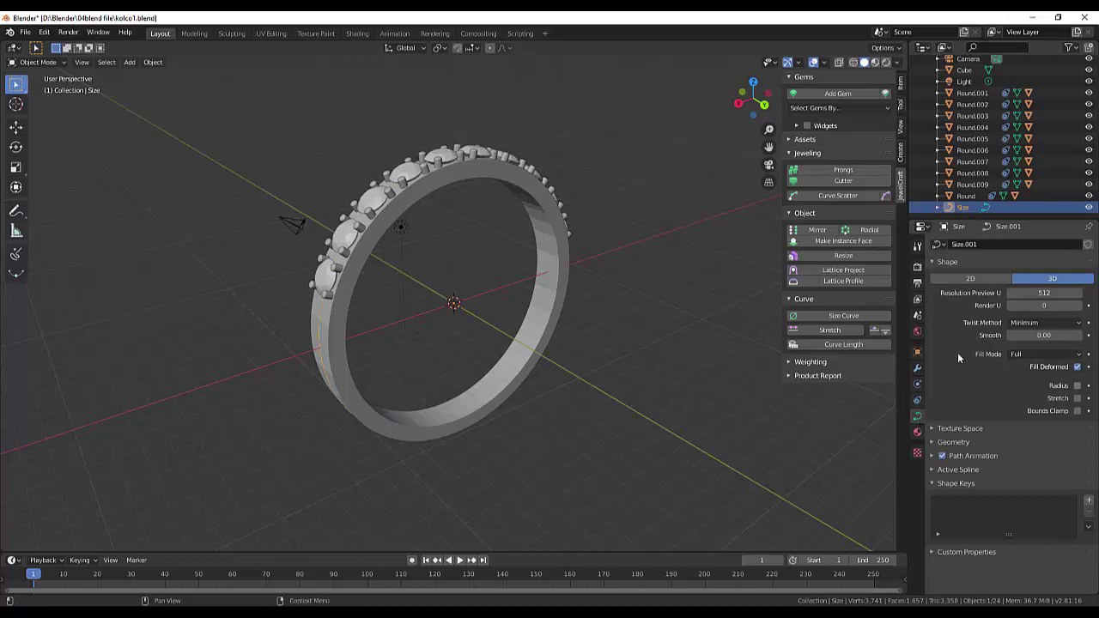
left_click(974, 279)
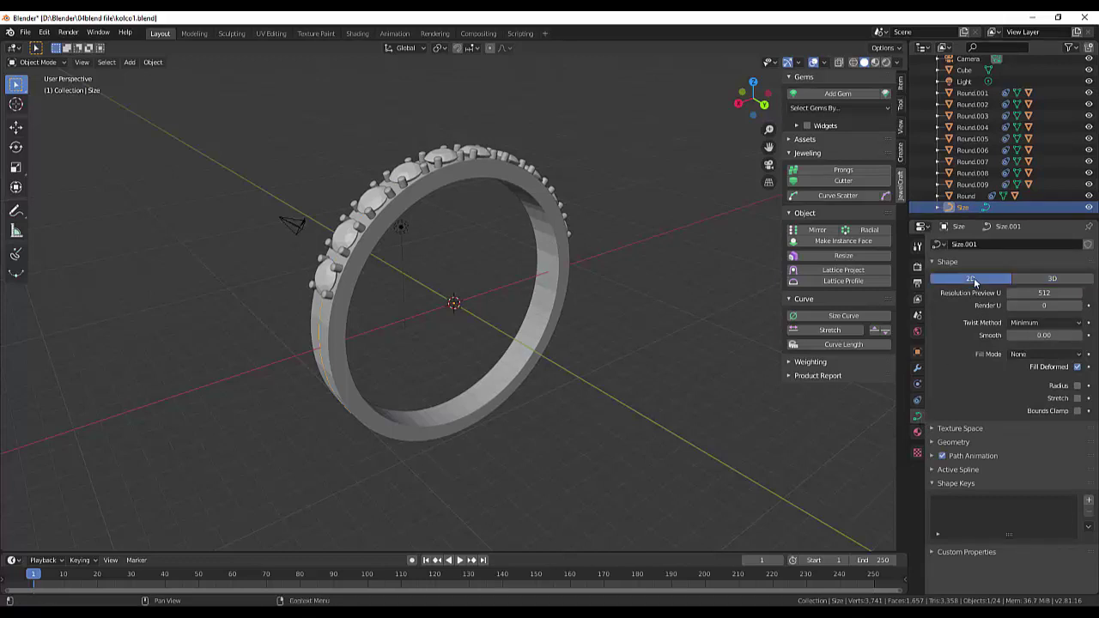
left_click(1029, 278)
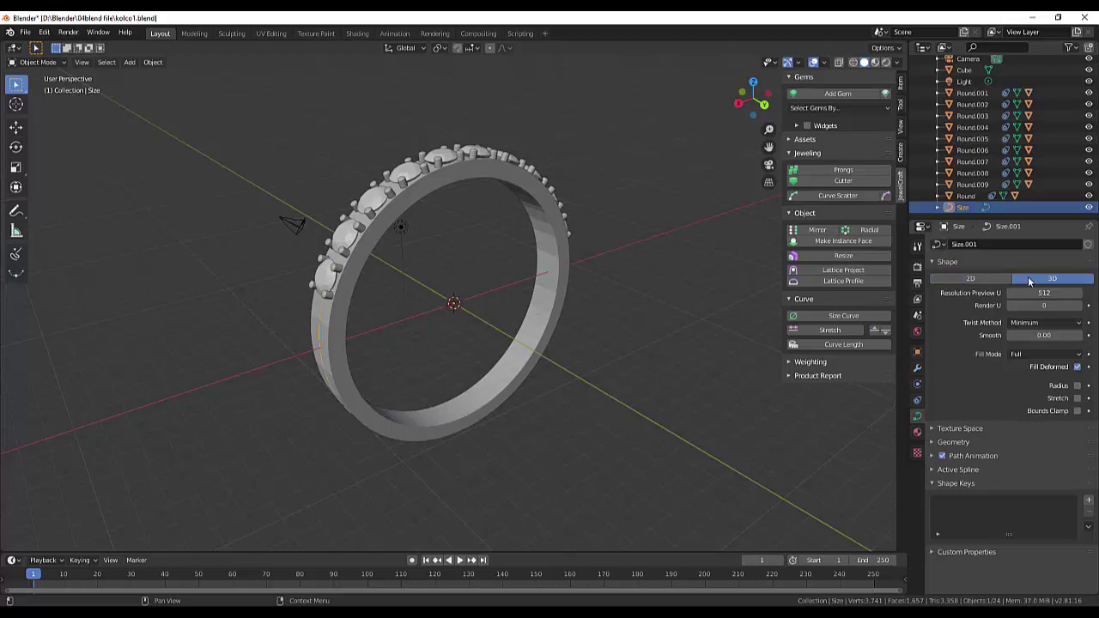
left_click(990, 281)
left_click(943, 261)
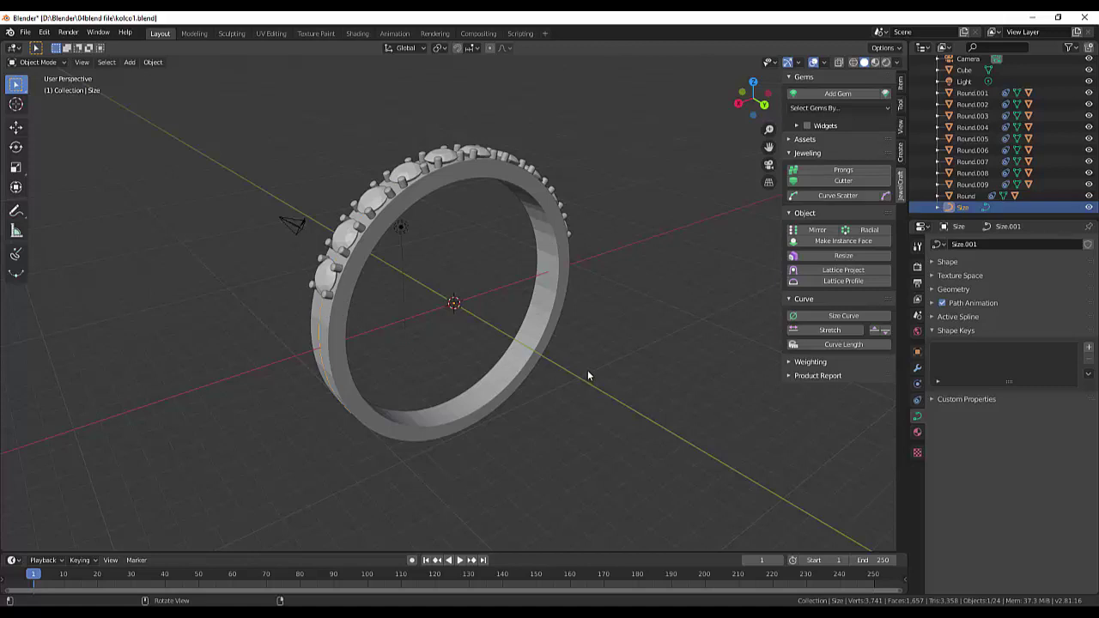
Step: Try Align Objects on the Size curve without choosing an axis, and dismiss its options
mouse_move(588, 376)
middle_mouse_down()
mouse_move(577, 343)
mouse_move(610, 375)
mouse_move(584, 391)
mouse_move(592, 366)
mouse_move(579, 370)
middle_mouse_up()
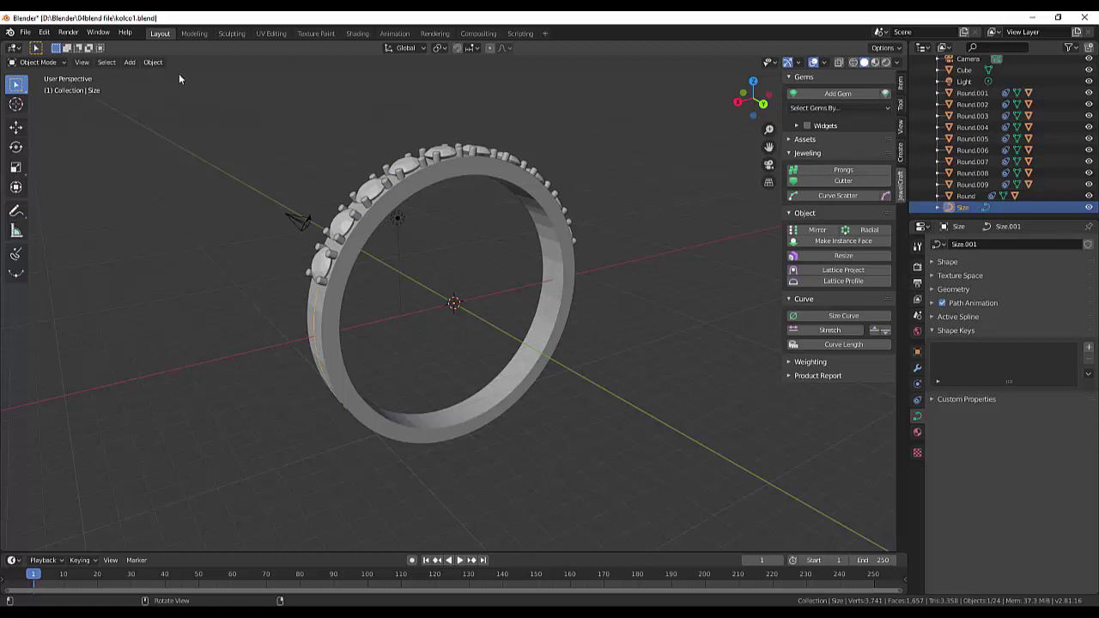
left_click(153, 63)
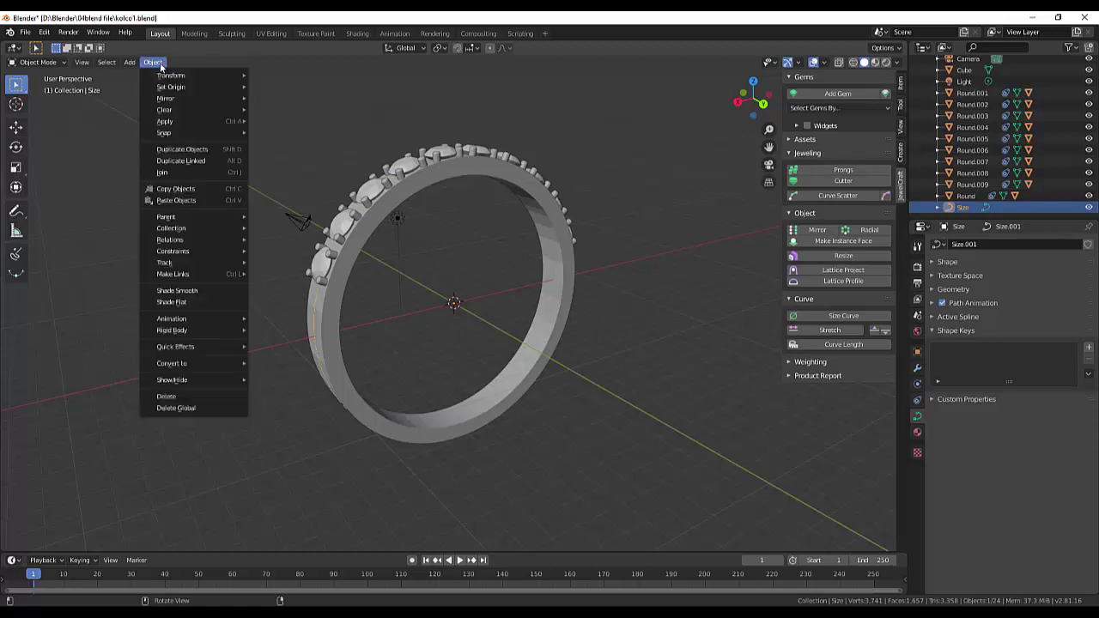
mouse_move(161, 78)
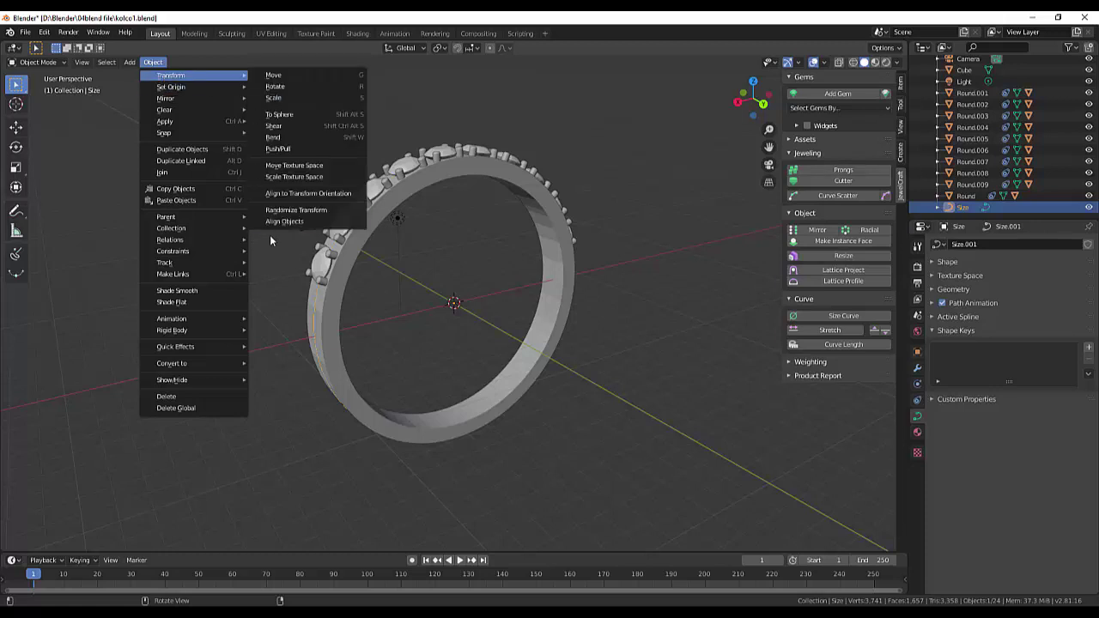
left_click(287, 220)
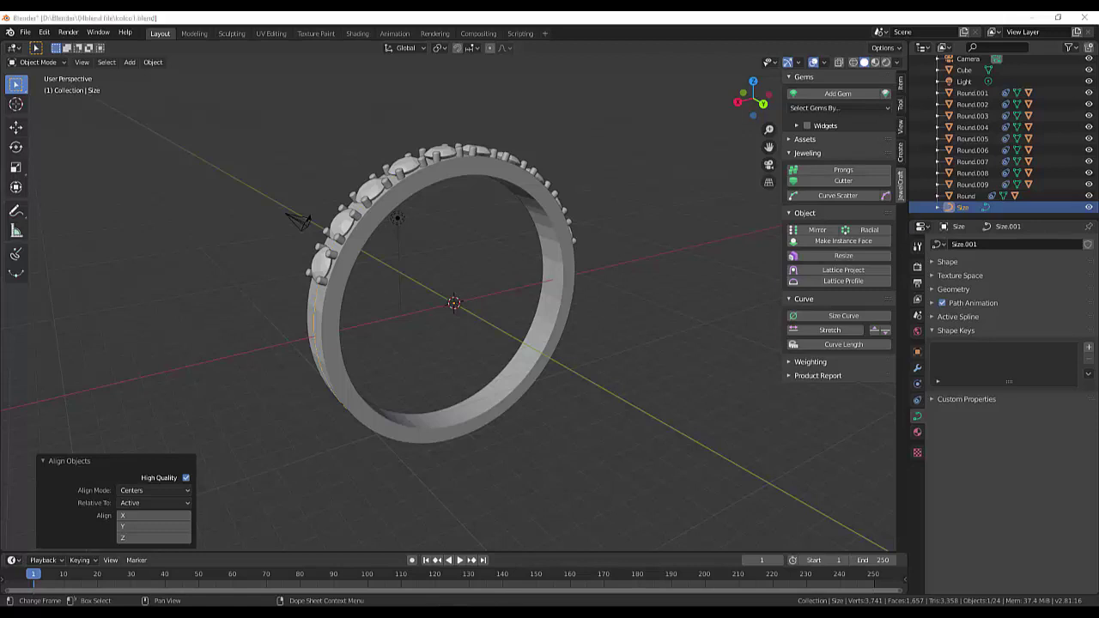
left_click(1042, 571)
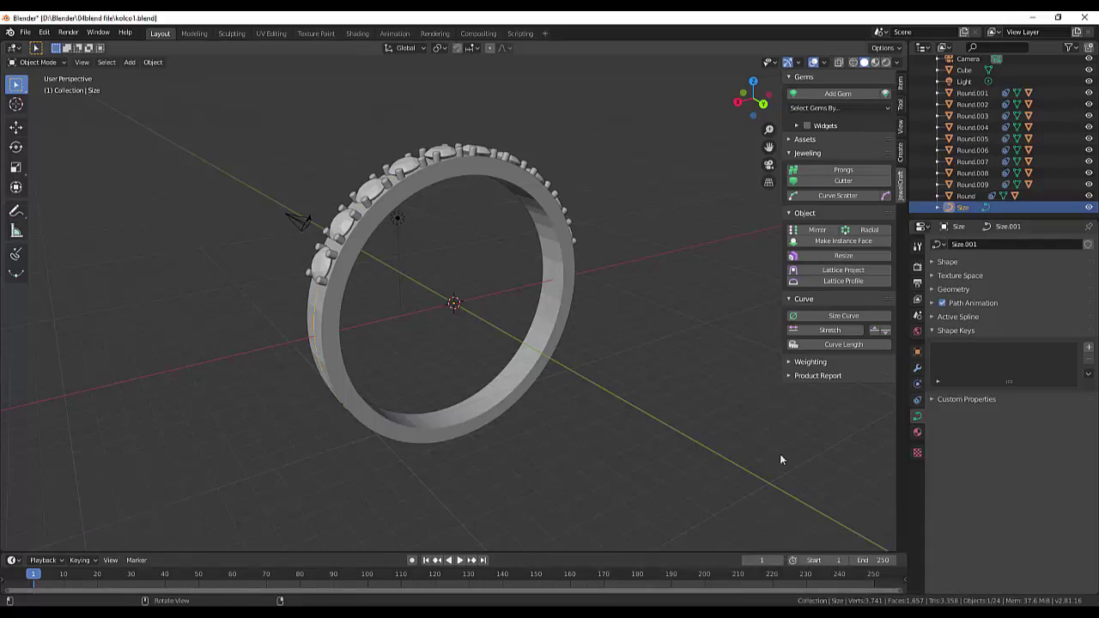
Step: Try converting the Size curve with Curve from Mesh/Text and Mesh from Curve/Meta/Surf/Text, and undo the mesh conversion
left_click(153, 64)
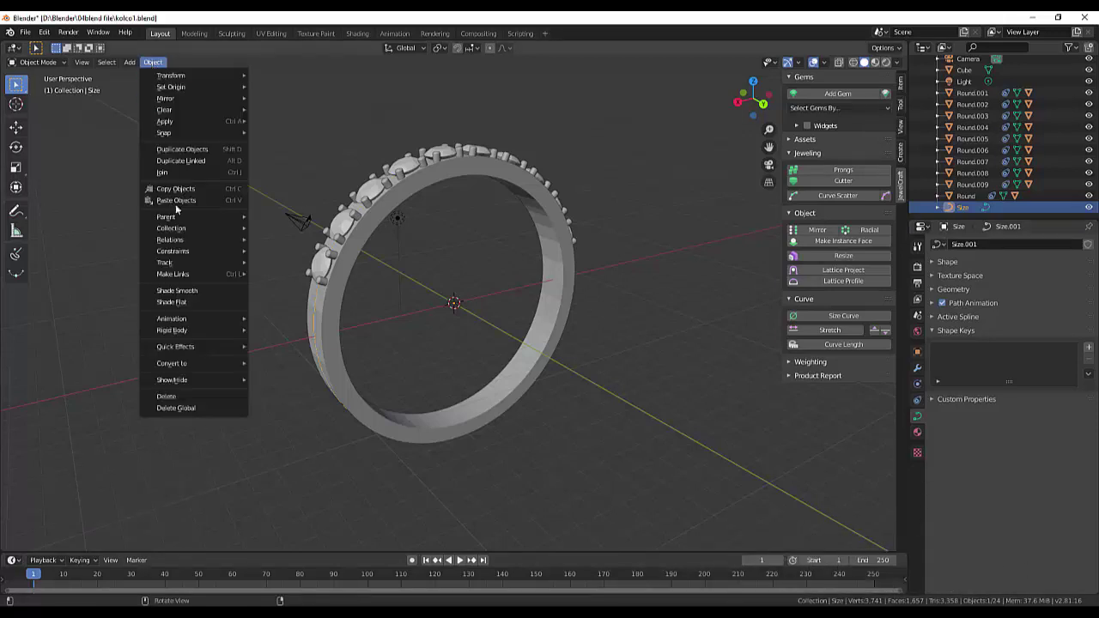
mouse_move(185, 370)
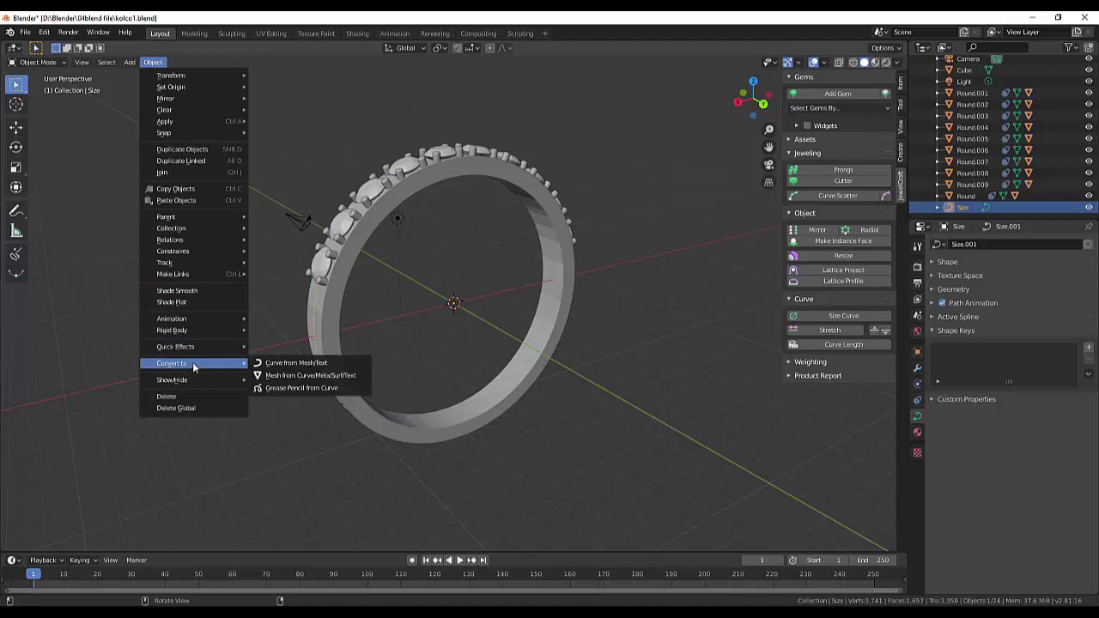
left_click(300, 363)
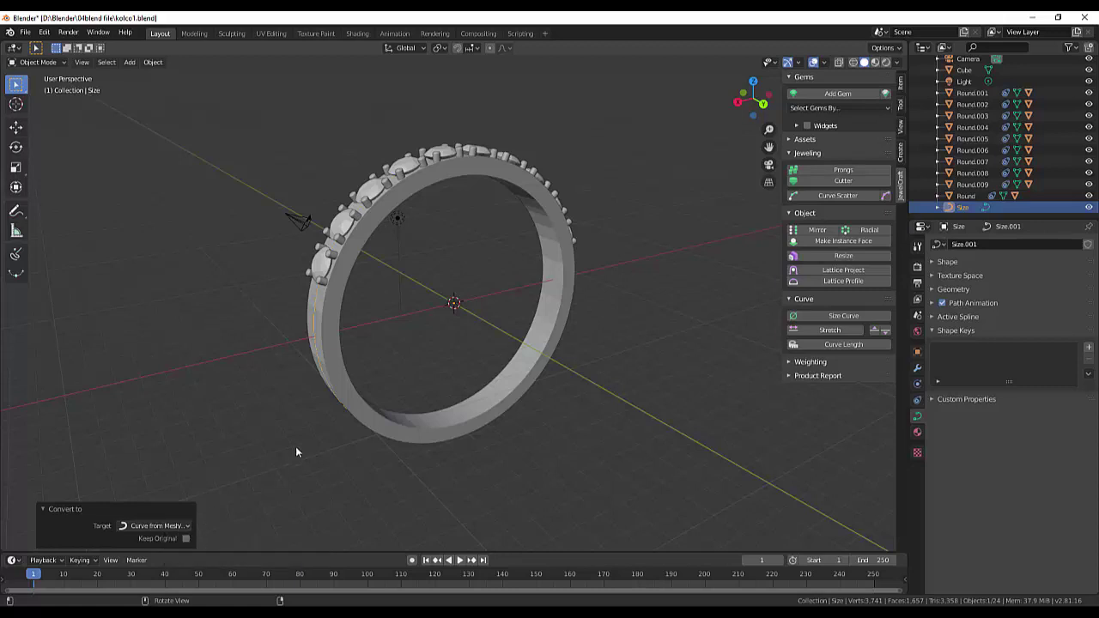
left_click(152, 62)
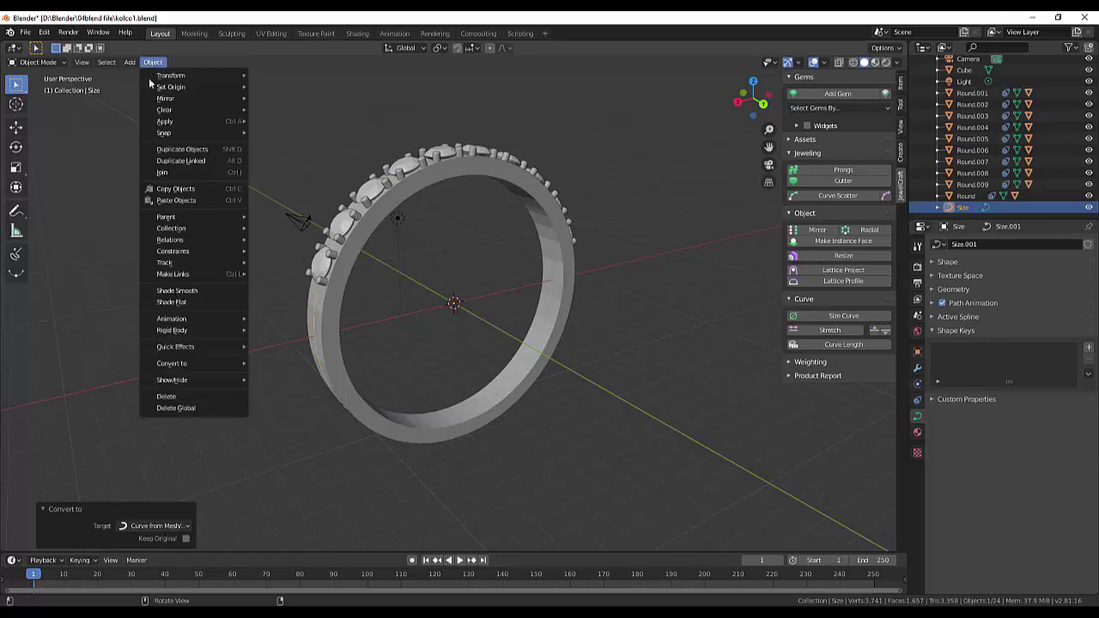
mouse_move(197, 365)
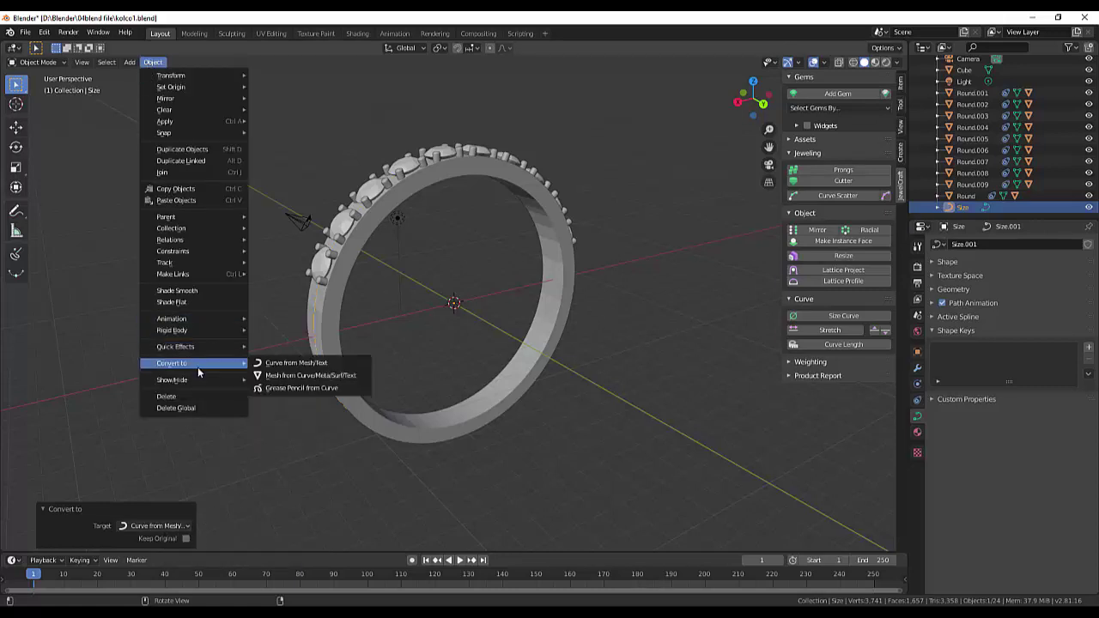
left_click(302, 376)
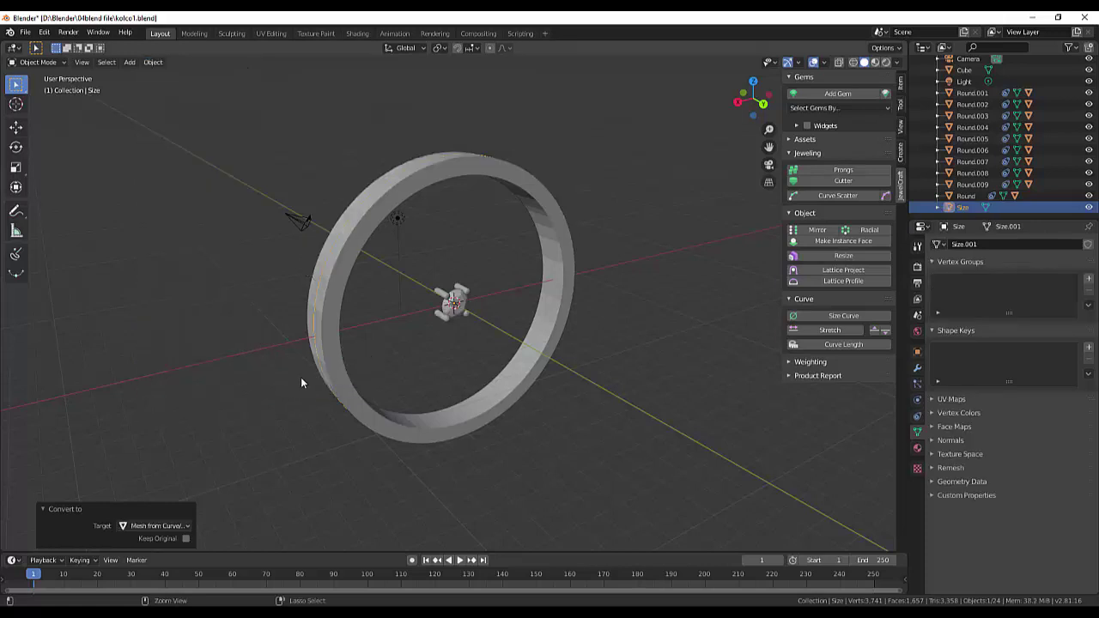
key("ctrl+z")
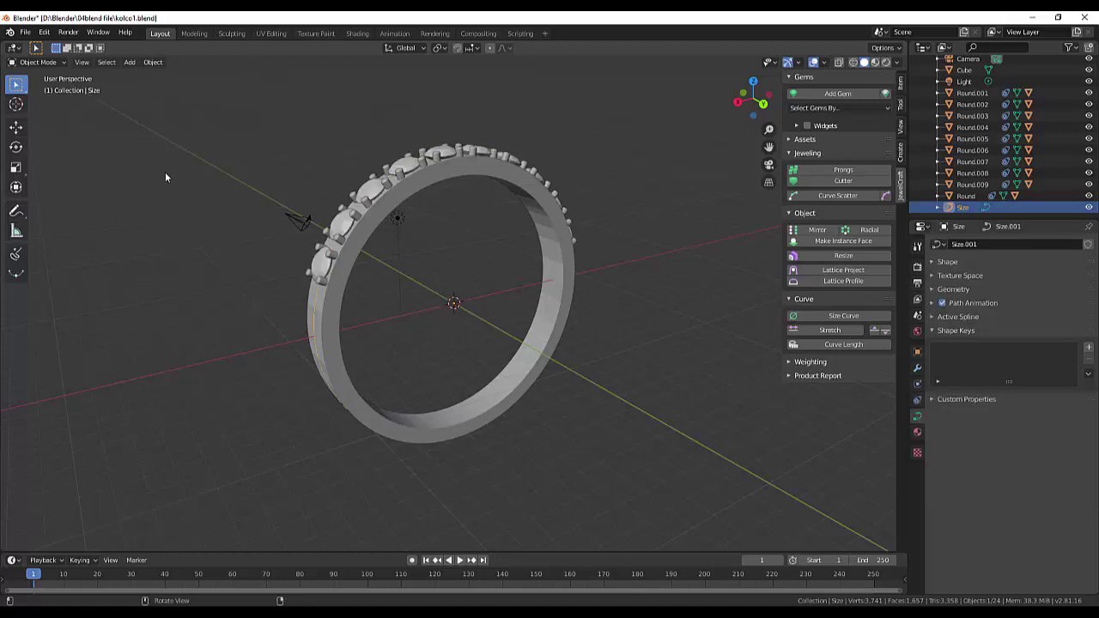
Step: Run the Curve from Mesh/Text conversion on the Size curve again, check it in Edit Mode and return to Object Mode
left_click(147, 63)
mouse_move(198, 370)
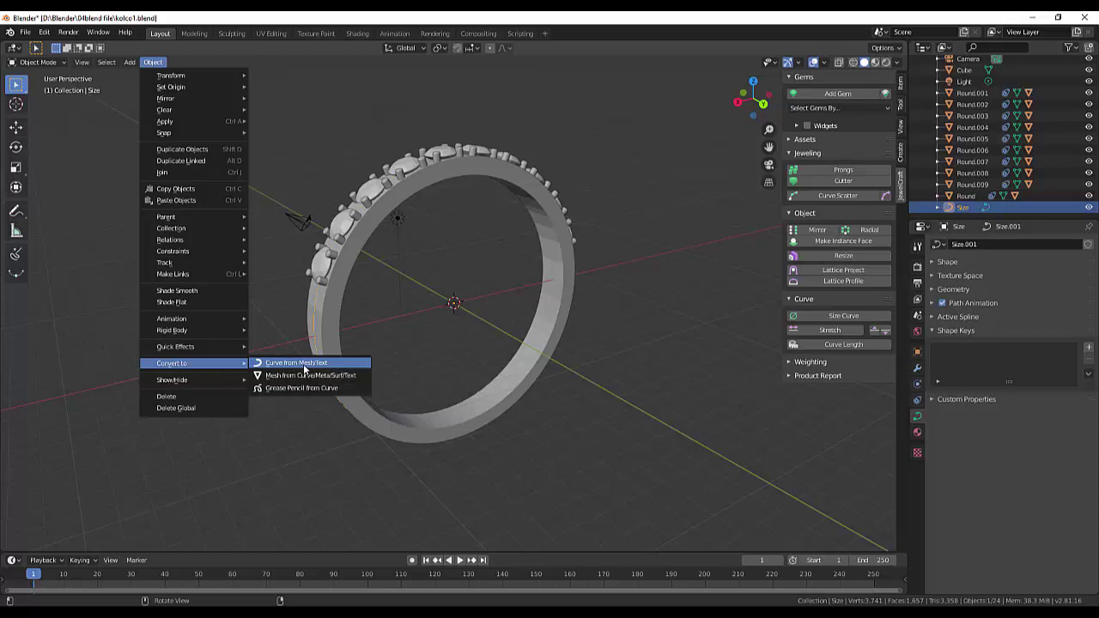
left_click(305, 365)
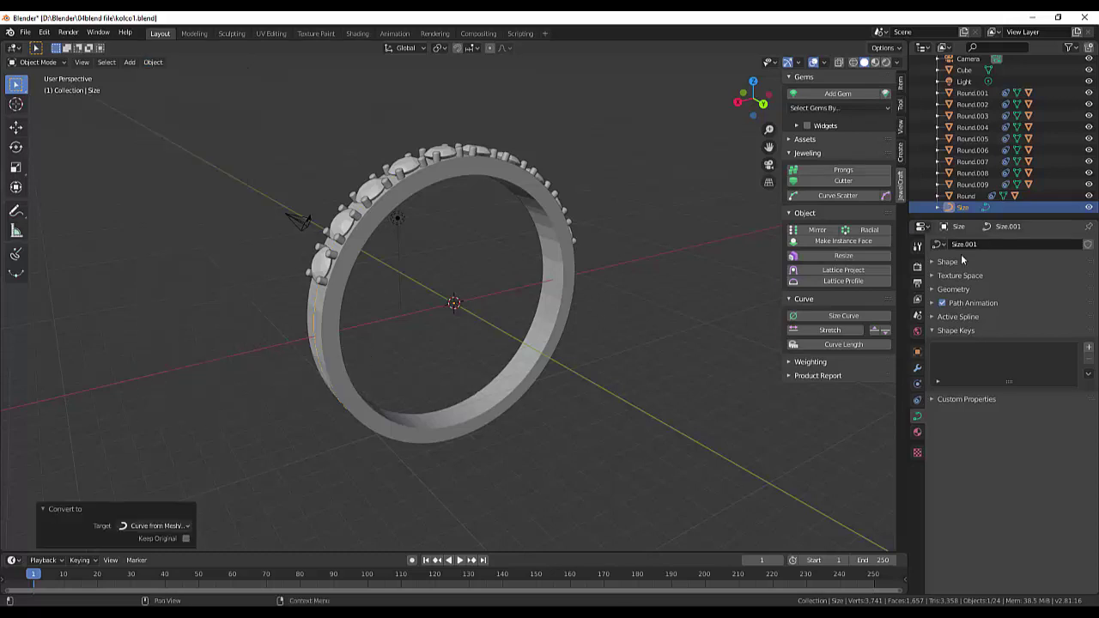
left_click(988, 207)
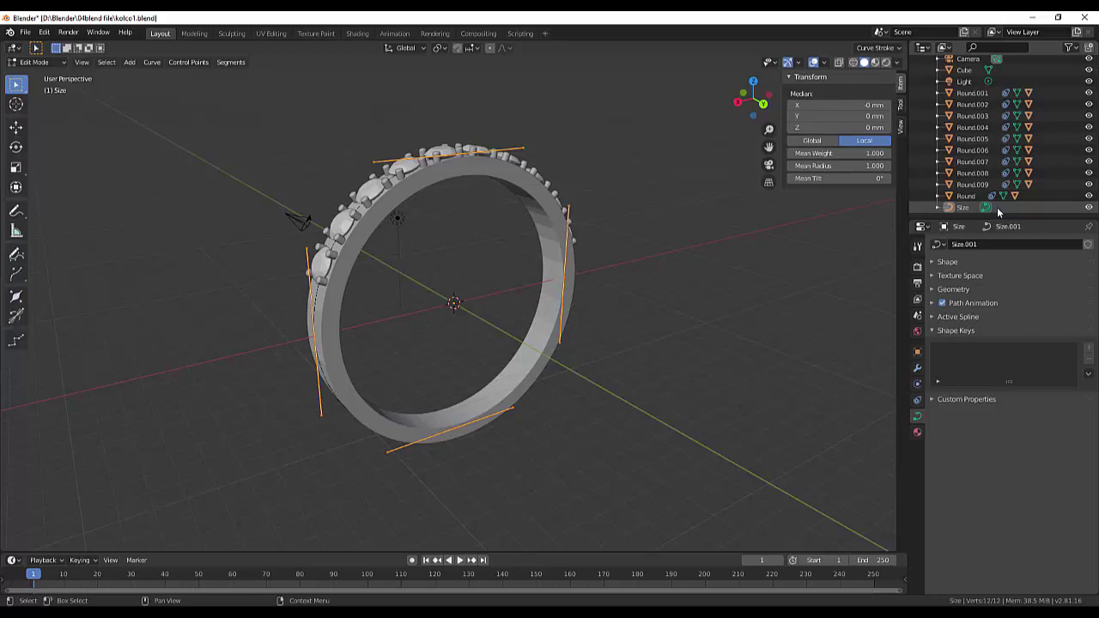
left_click(35, 62)
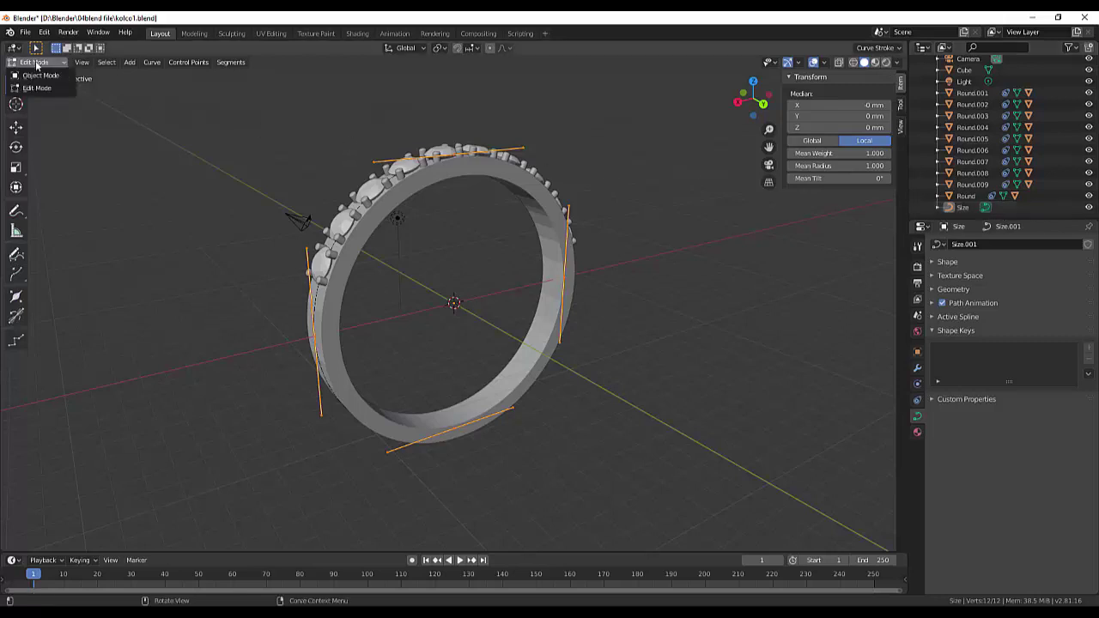
left_click(43, 76)
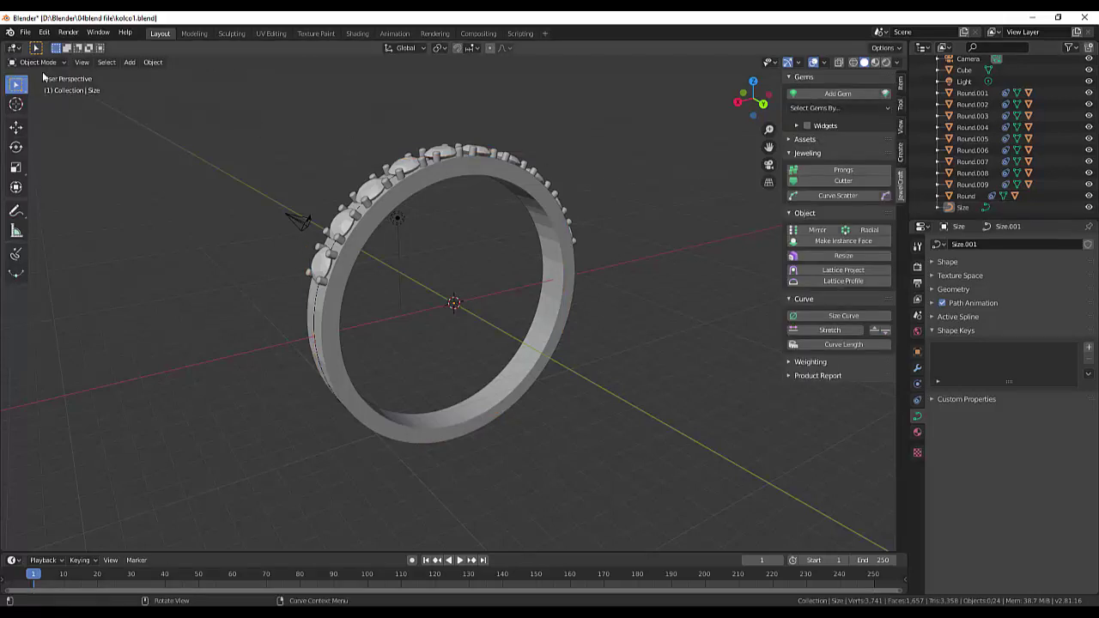
left_click(152, 62)
Step: Hide the Size curve and delete it from the collection
left_click(964, 208)
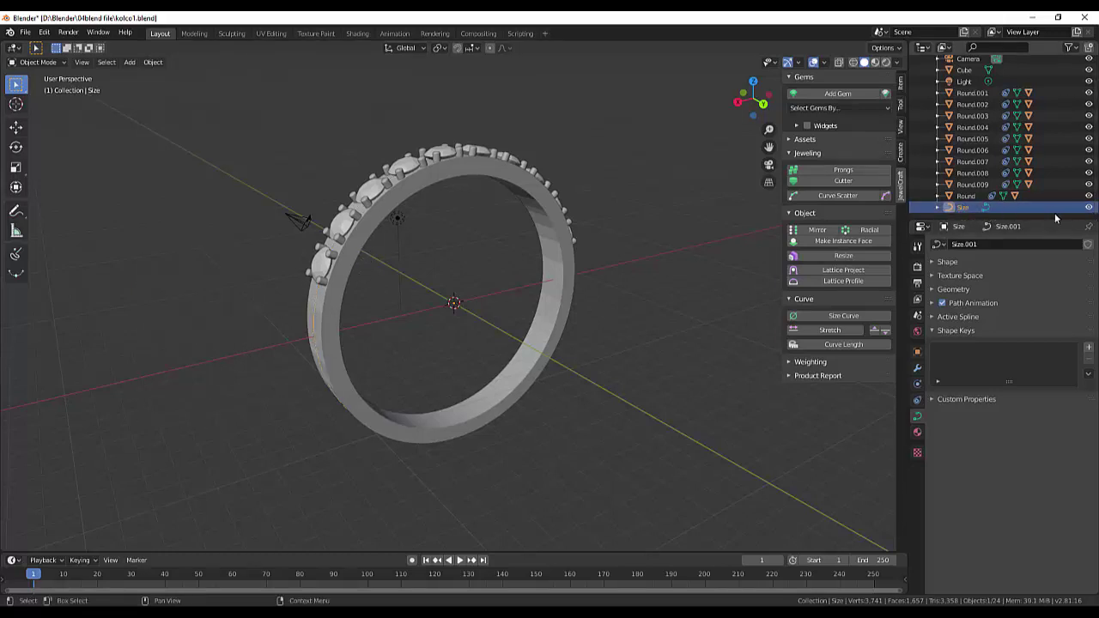
left_click(1090, 209)
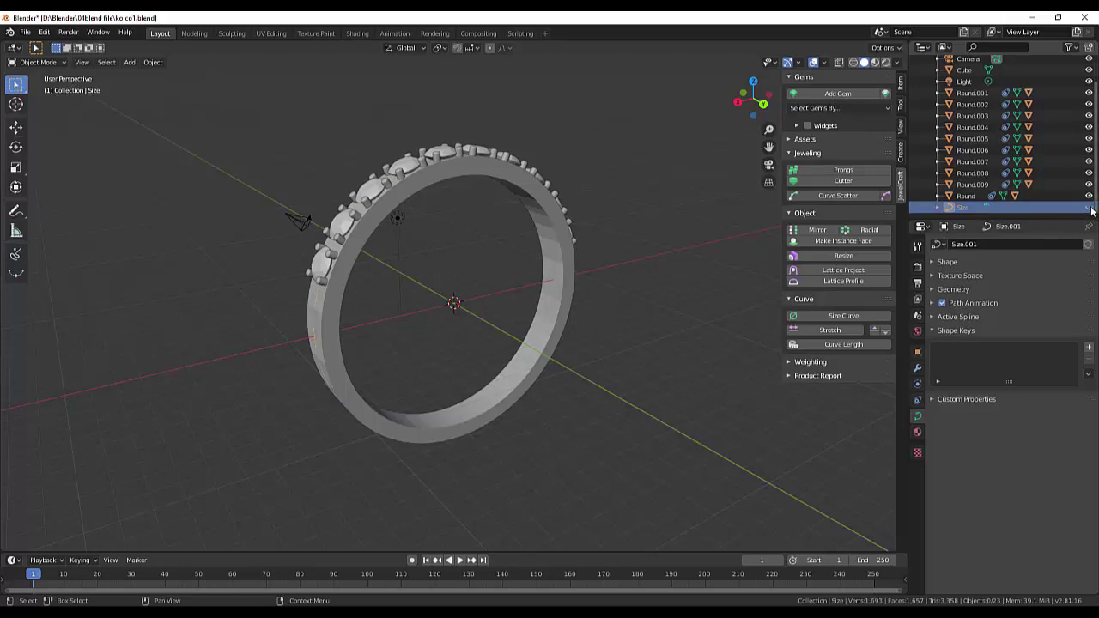
right_click(947, 209)
left_click(881, 210)
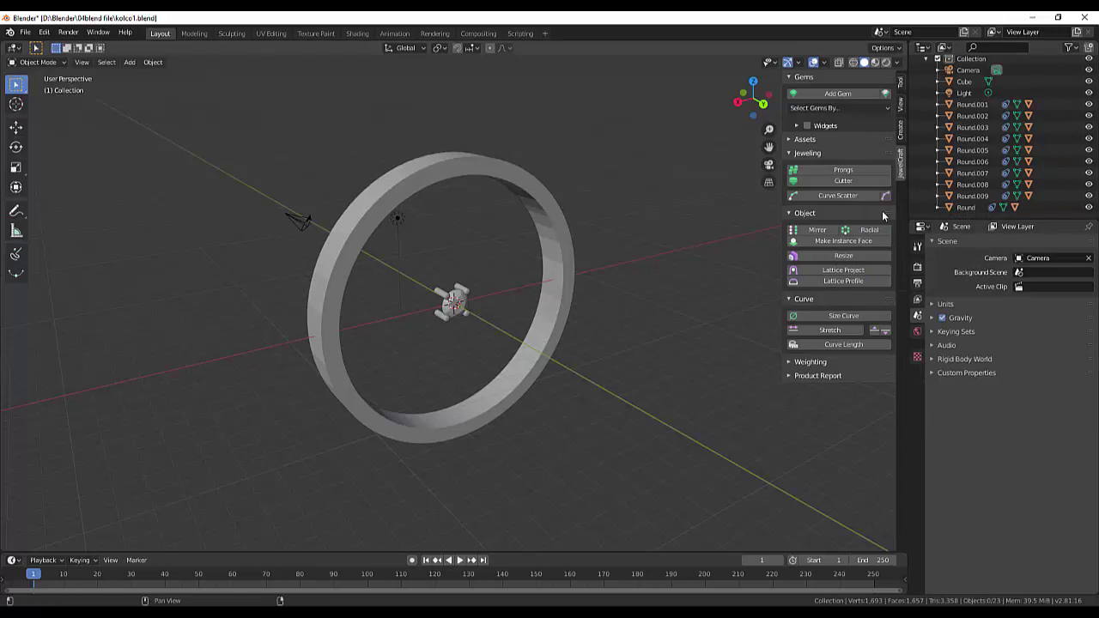
Step: Undo the deletion of the Size curve and select the curve in the collection
key("ctrl+z")
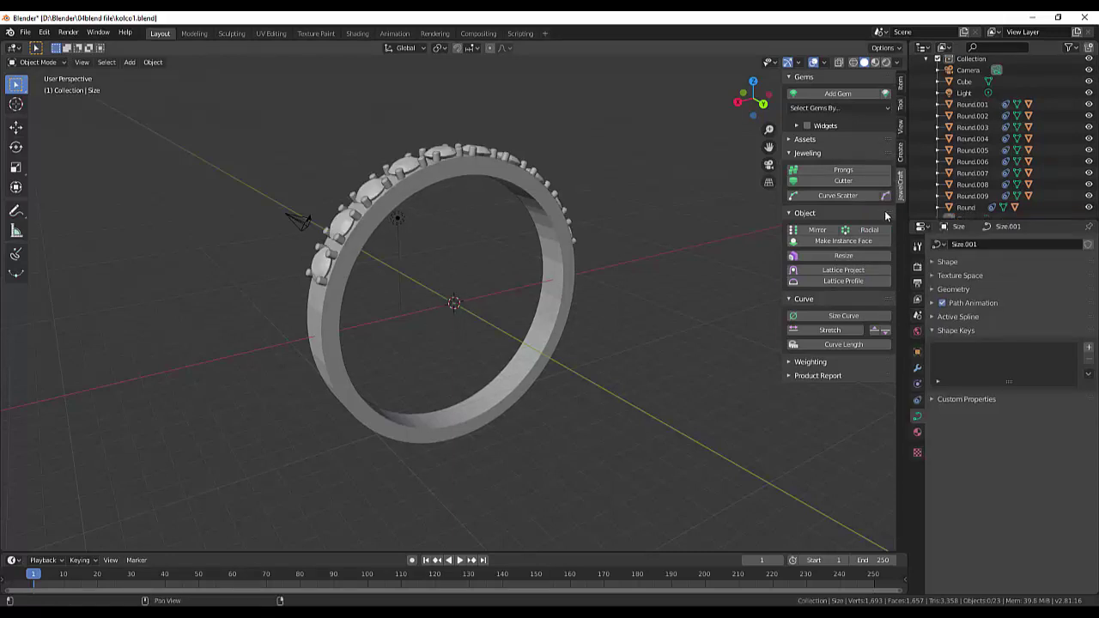
scroll(1039, 164, "down", 1)
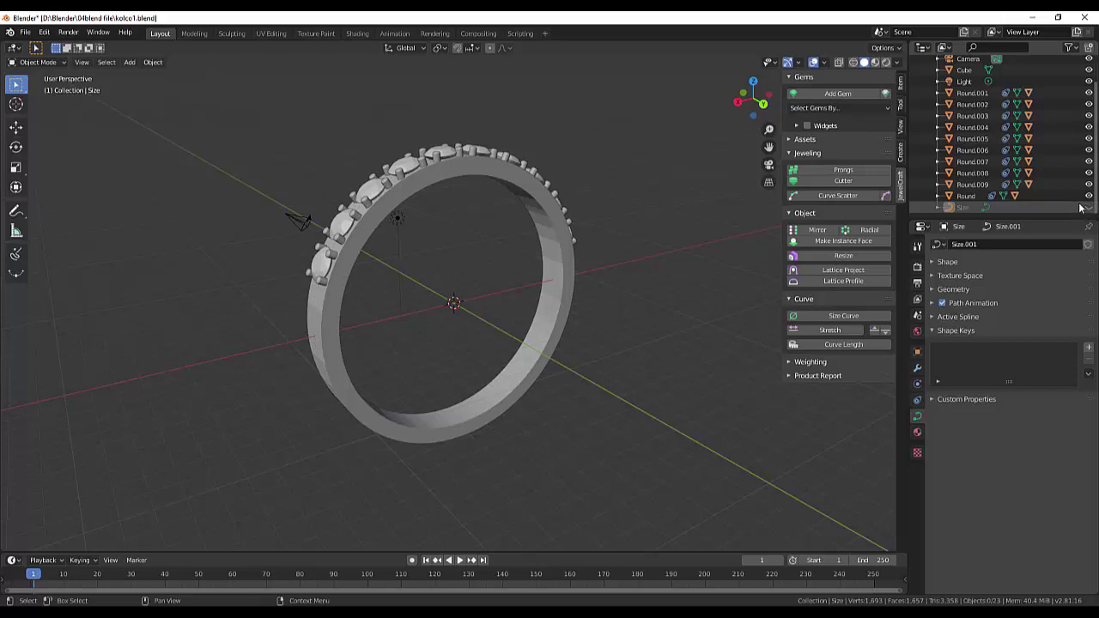
left_click(978, 209)
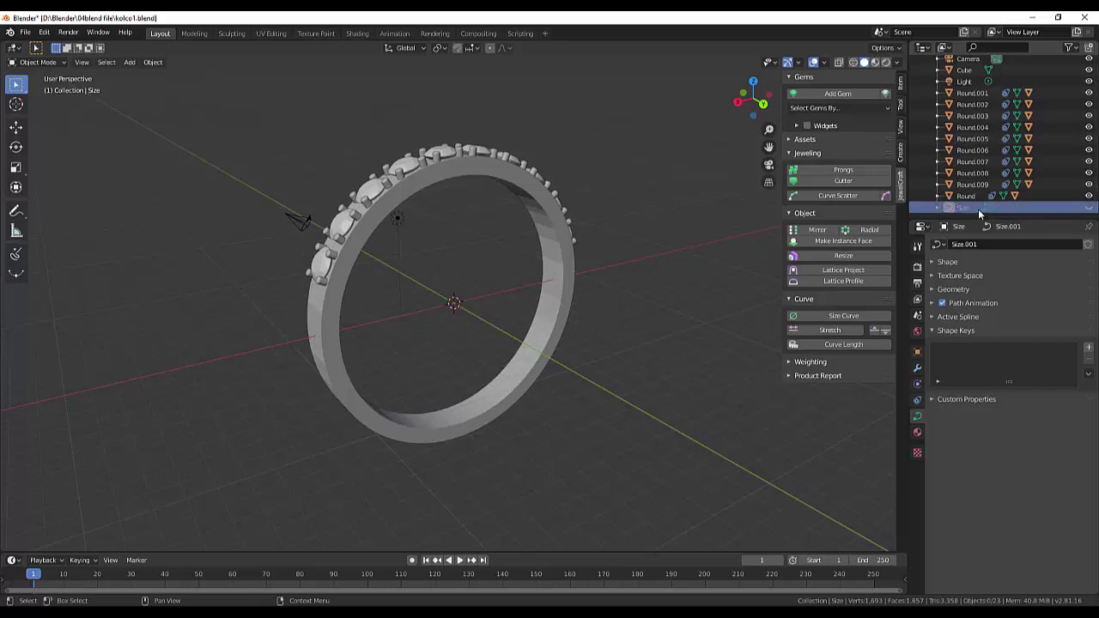
Step: Set the Size curve's shape to 2D and save the file
left_click(938, 262)
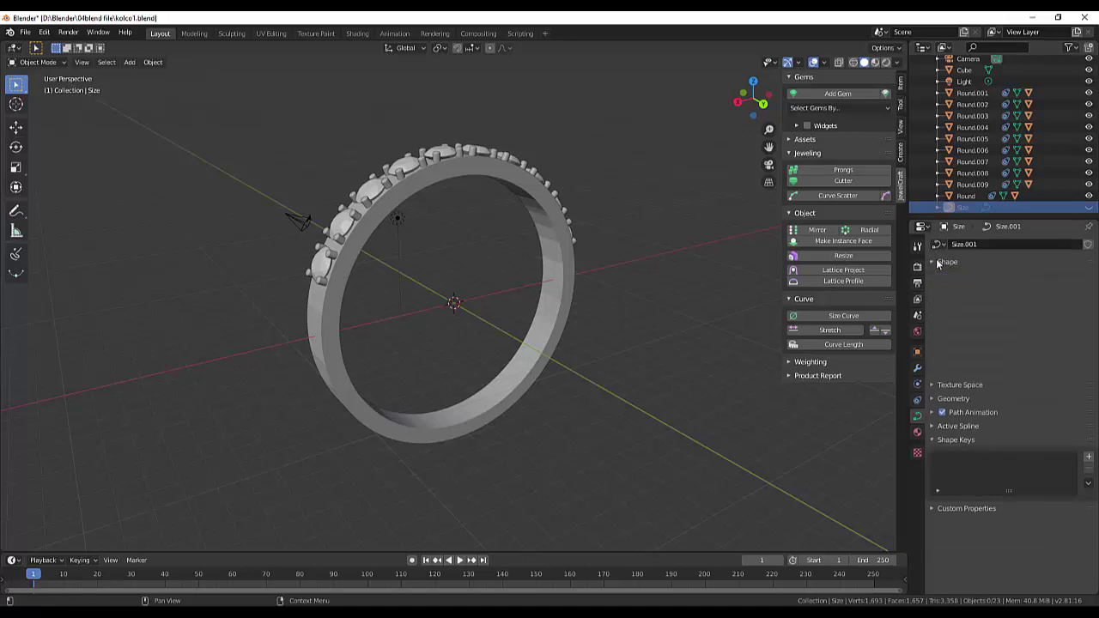
left_click(1038, 276)
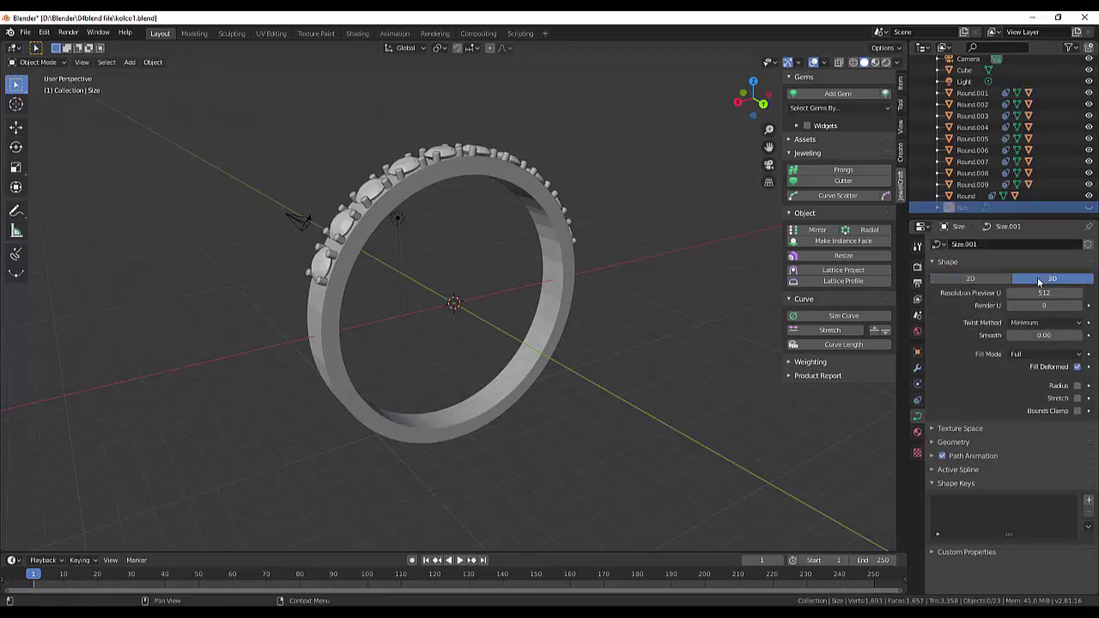
left_click(971, 278)
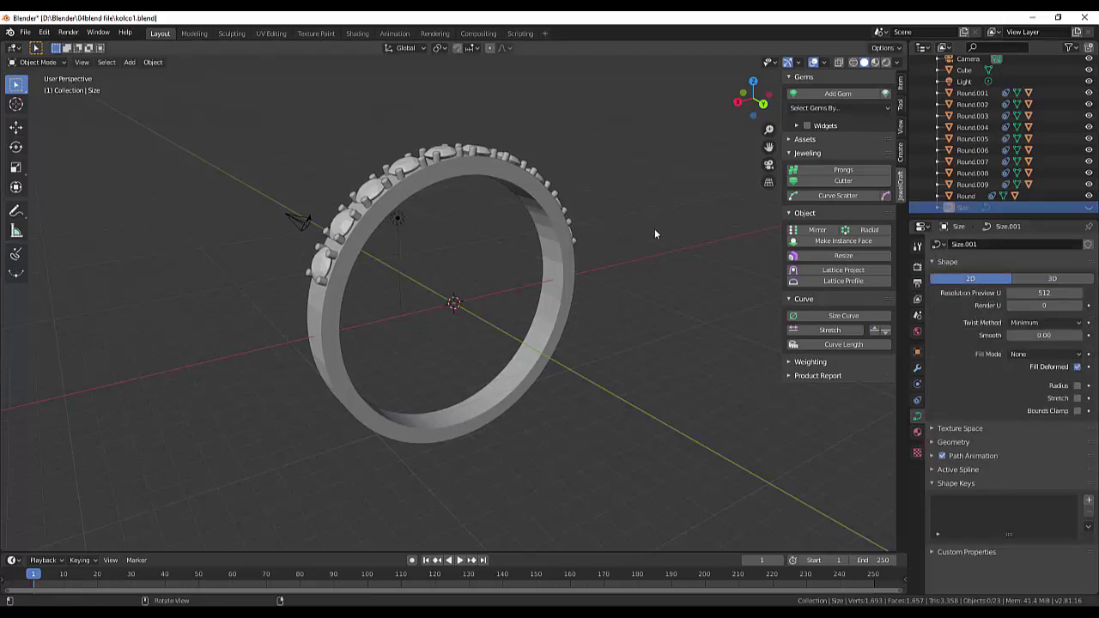
key("ctrl")
key("ctrl+s")
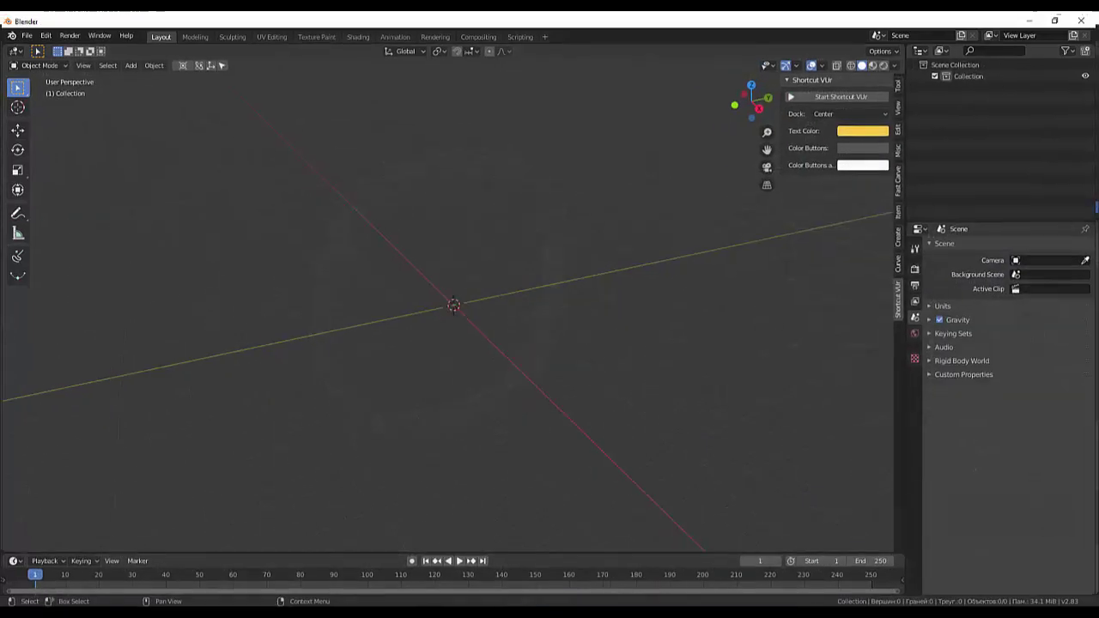
Step: Open kolco2.blend from D:\Blender\04blend file in Blender 2.83
left_click(24, 32)
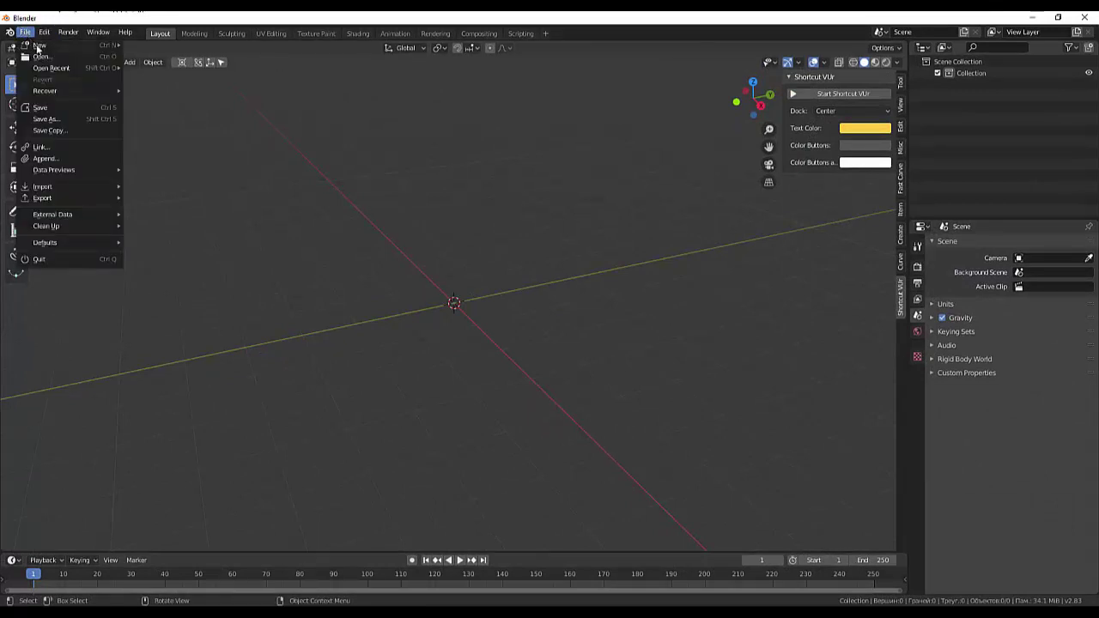
left_click(41, 55)
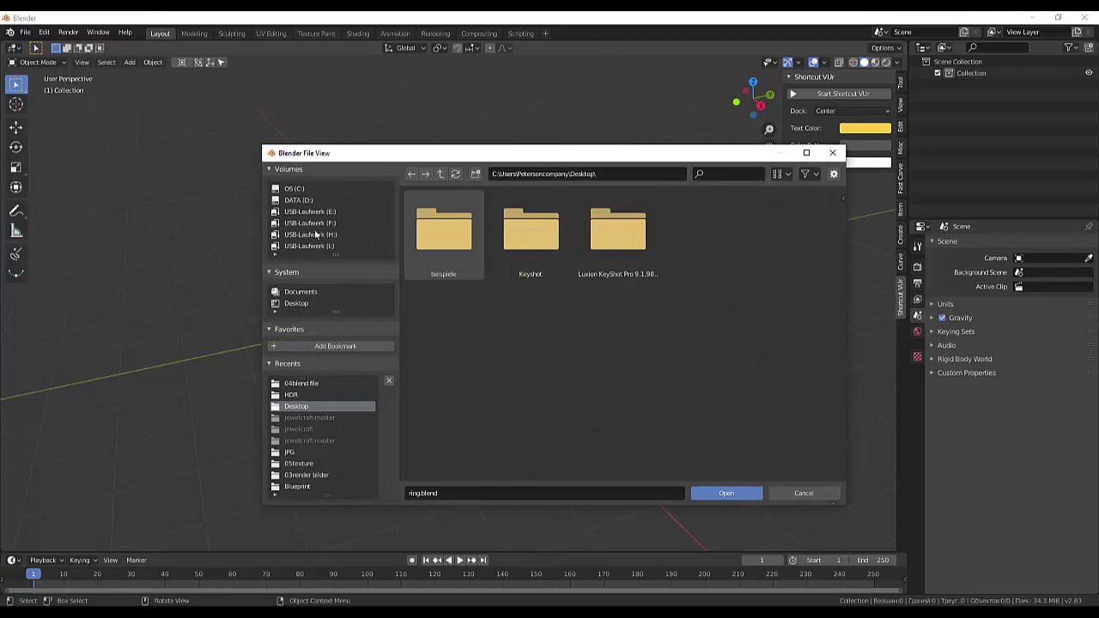
left_click(301, 200)
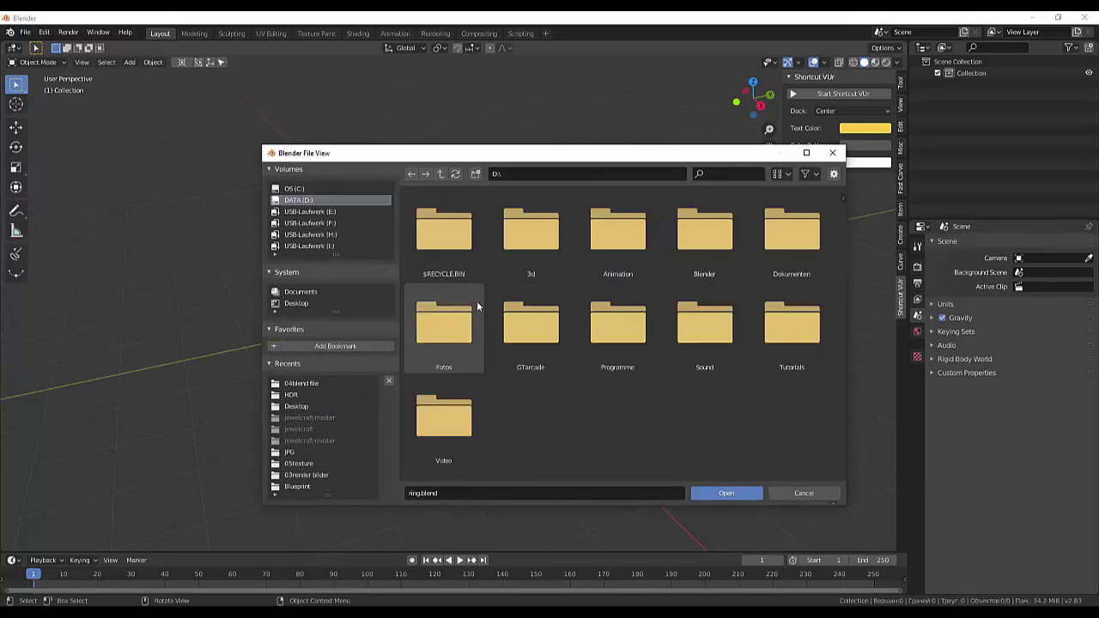
double_click(715, 232)
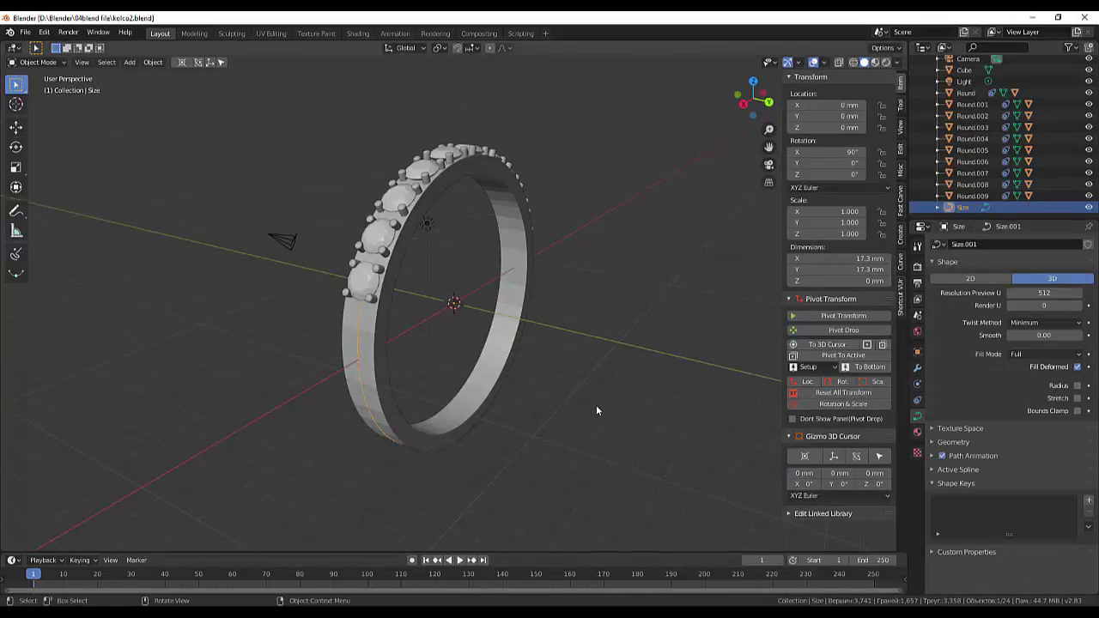
Step: Try converting the Size curve to a mesh, and undo the conversion
mouse_move(609, 383)
middle_mouse_down()
mouse_move(622, 365)
mouse_move(667, 402)
mouse_move(602, 405)
mouse_move(611, 379)
mouse_move(593, 370)
middle_mouse_up()
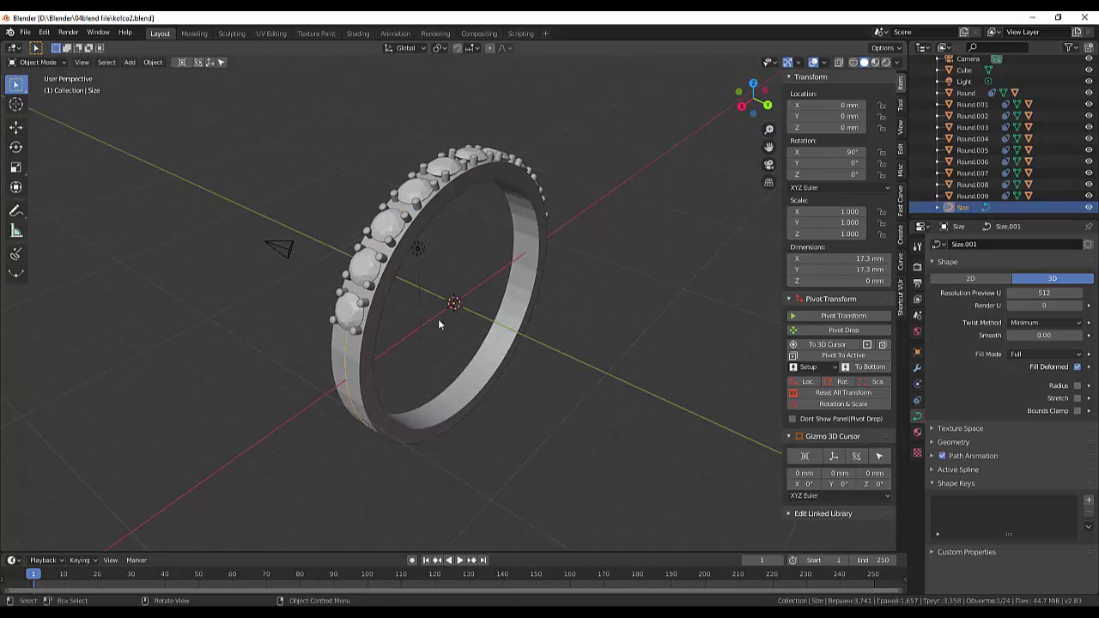
right_click(348, 369)
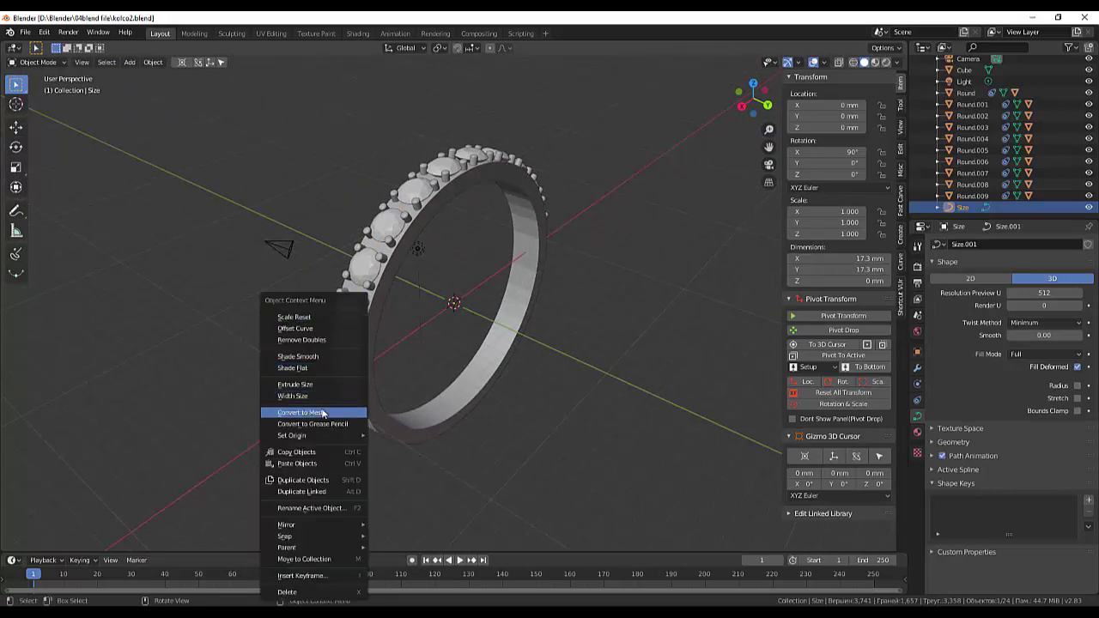
left_click(322, 413)
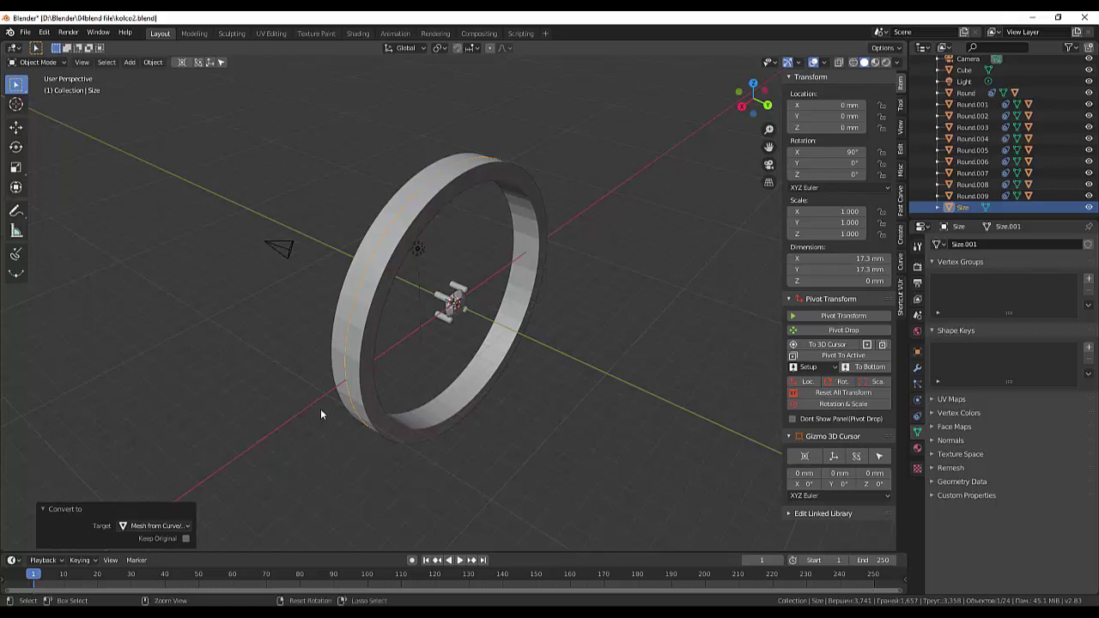
key("ctrl+z")
Step: Try a level 2 subdivision on the ring band, and undo it
middle_click_drag(614, 367, 525, 352)
scroll(411, 344, "up", 4)
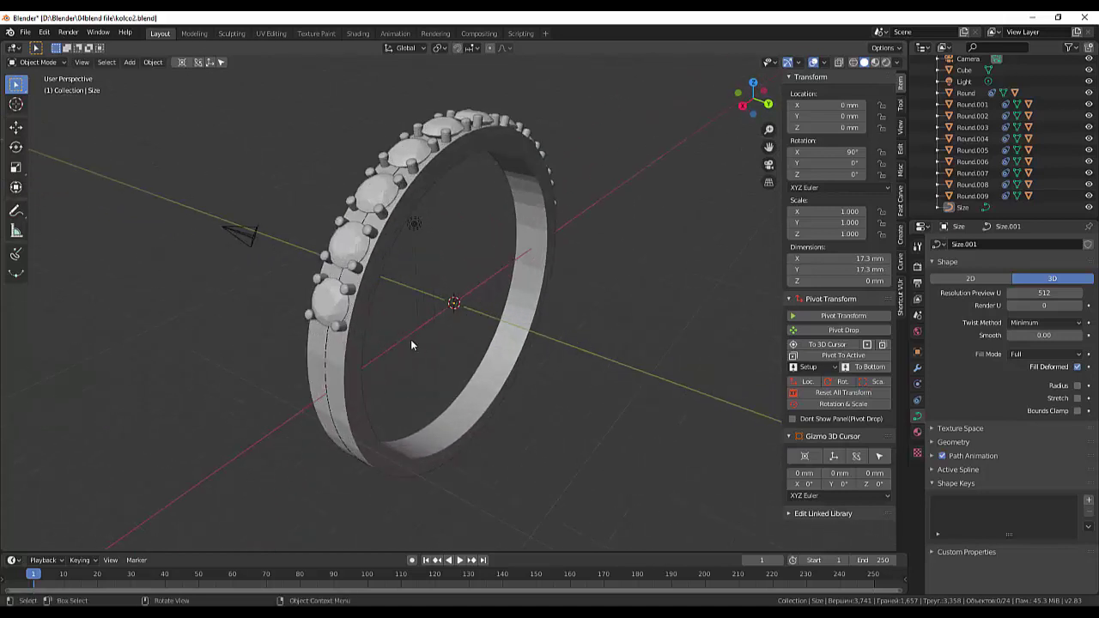
mouse_move(411, 343)
middle_mouse_down()
mouse_move(421, 327)
mouse_move(432, 343)
middle_mouse_up()
left_click(400, 405)
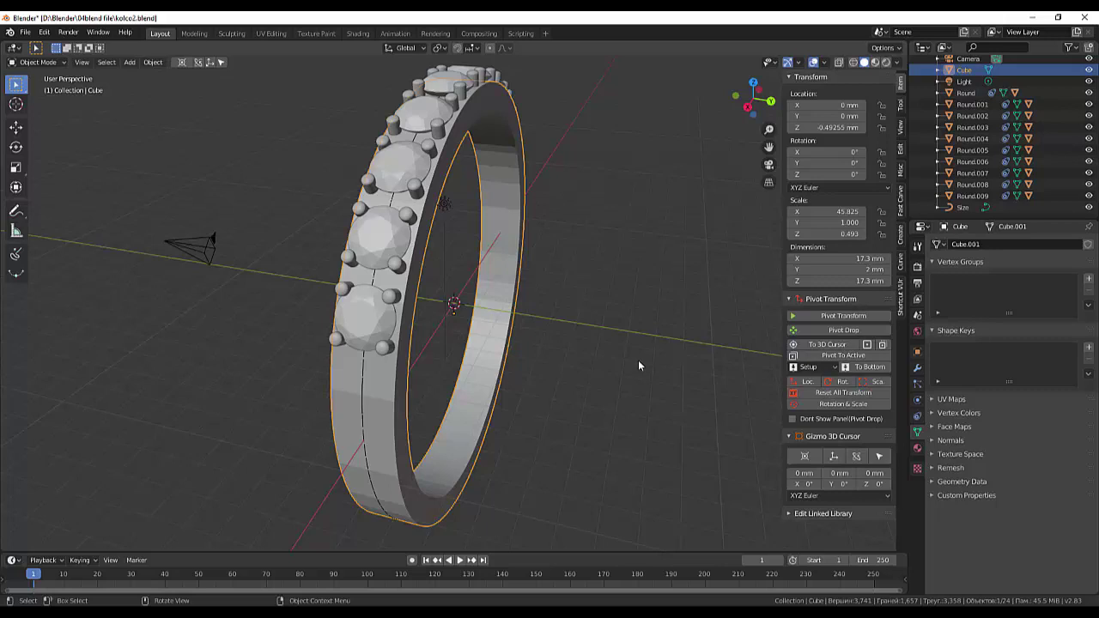
key("ctrl")
key("ctrl+2")
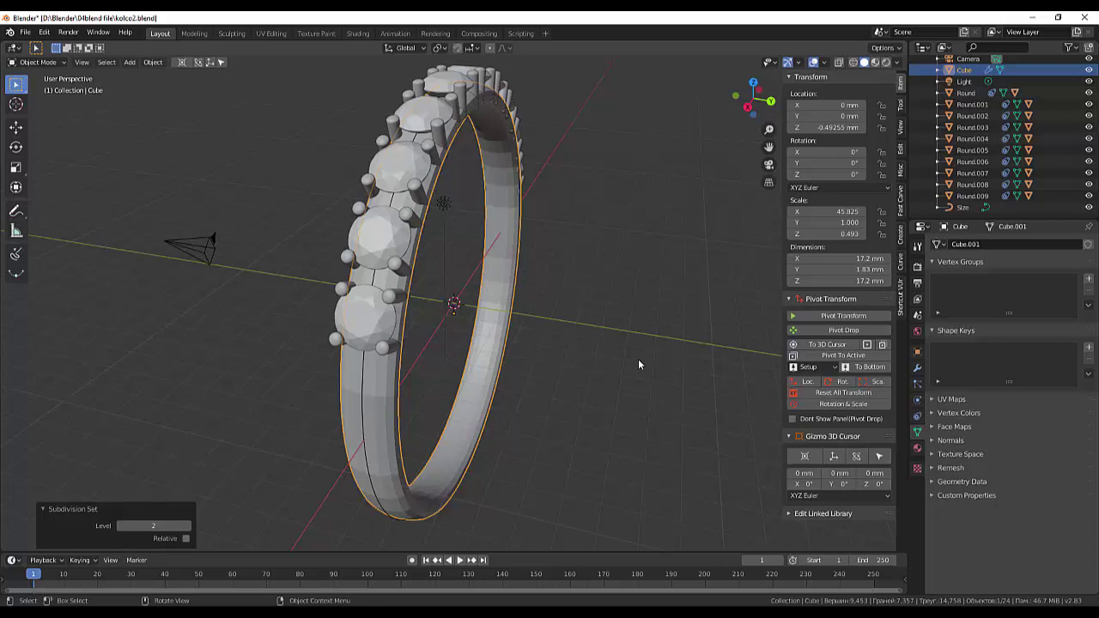
key("ctrl+z")
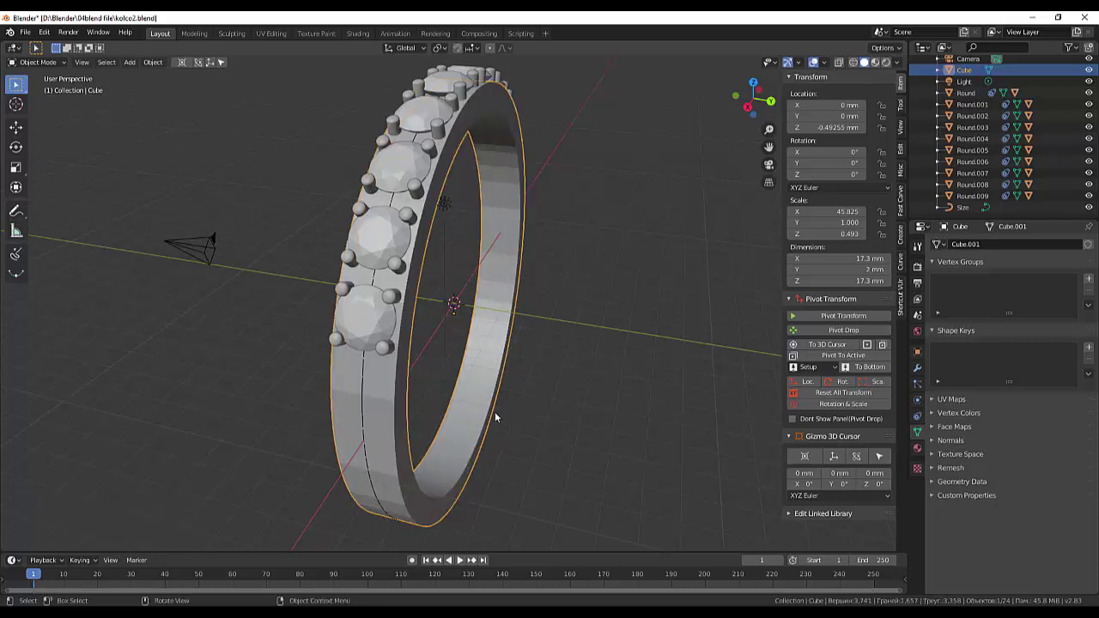
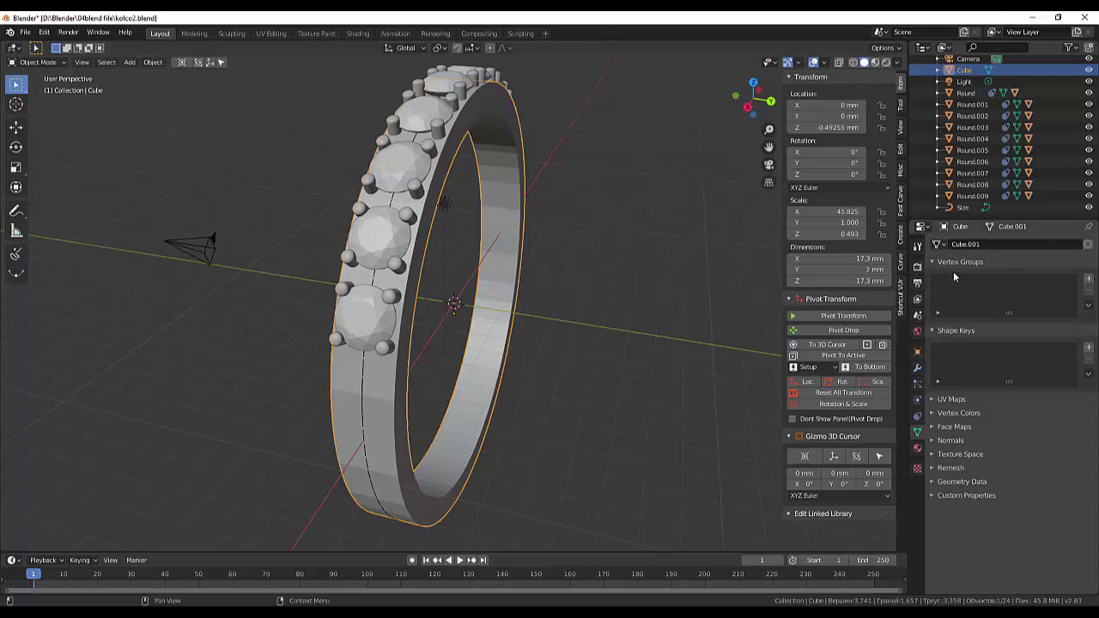
Step: Try a Bevel modifier on the ring band, adjust its offset, and remove the modifier
left_click(917, 368)
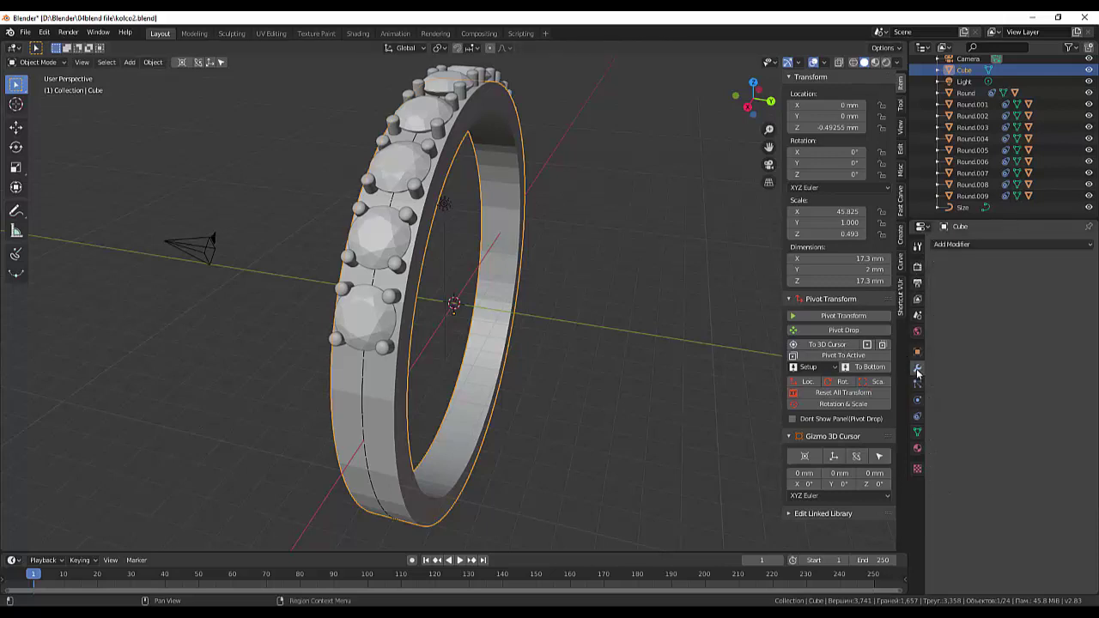
left_click(964, 246)
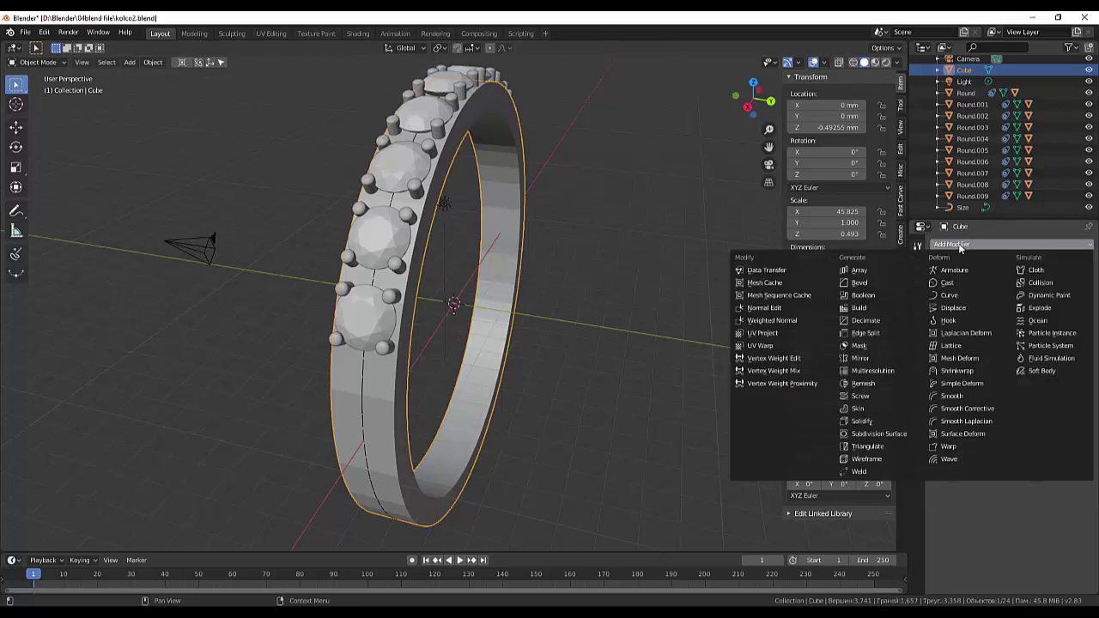
left_click(860, 284)
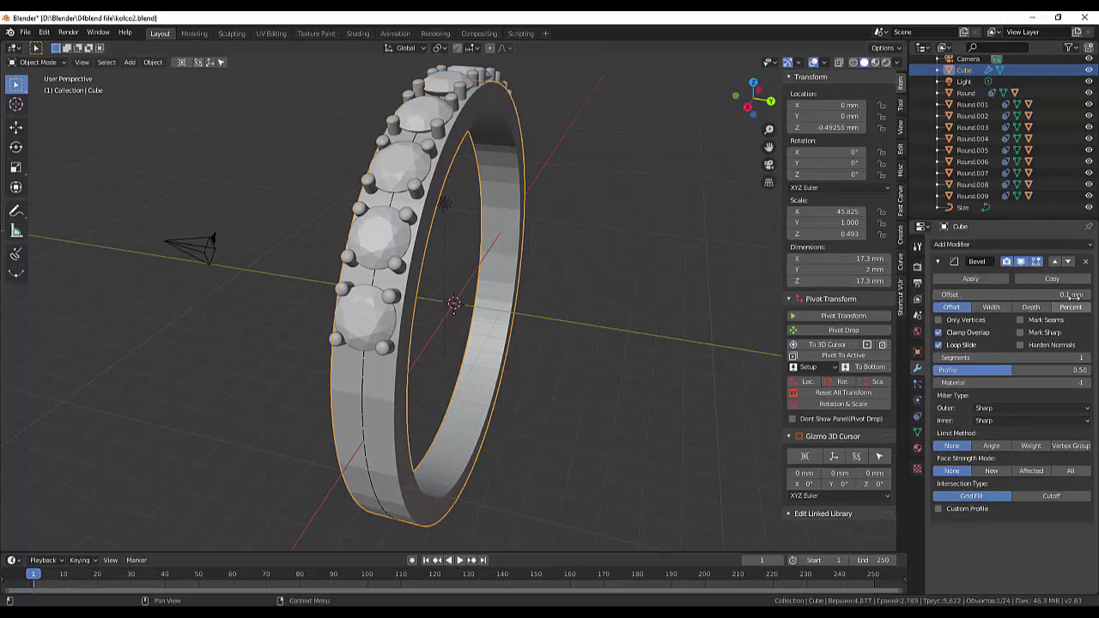
mouse_move(1014, 294)
left_mouse_down()
mouse_move(1052, 295)
mouse_move(1022, 295)
left_mouse_up()
left_click(938, 262)
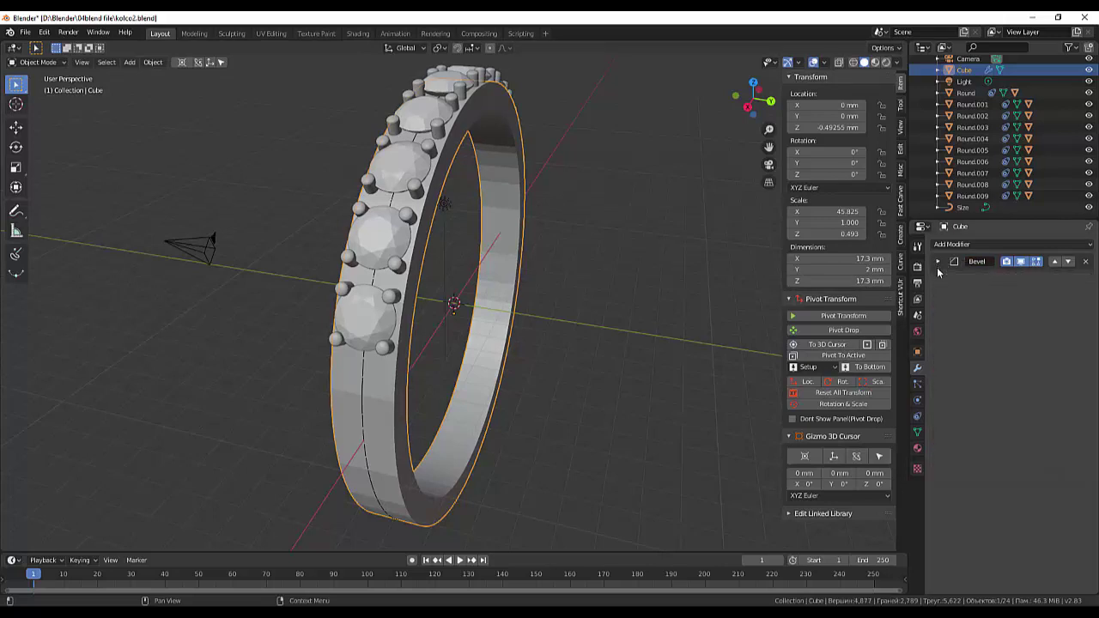
left_click(1086, 261)
Step: Enter Edit Mode on the ring band and switch to edge selection
middle_click_drag(709, 301, 676, 320)
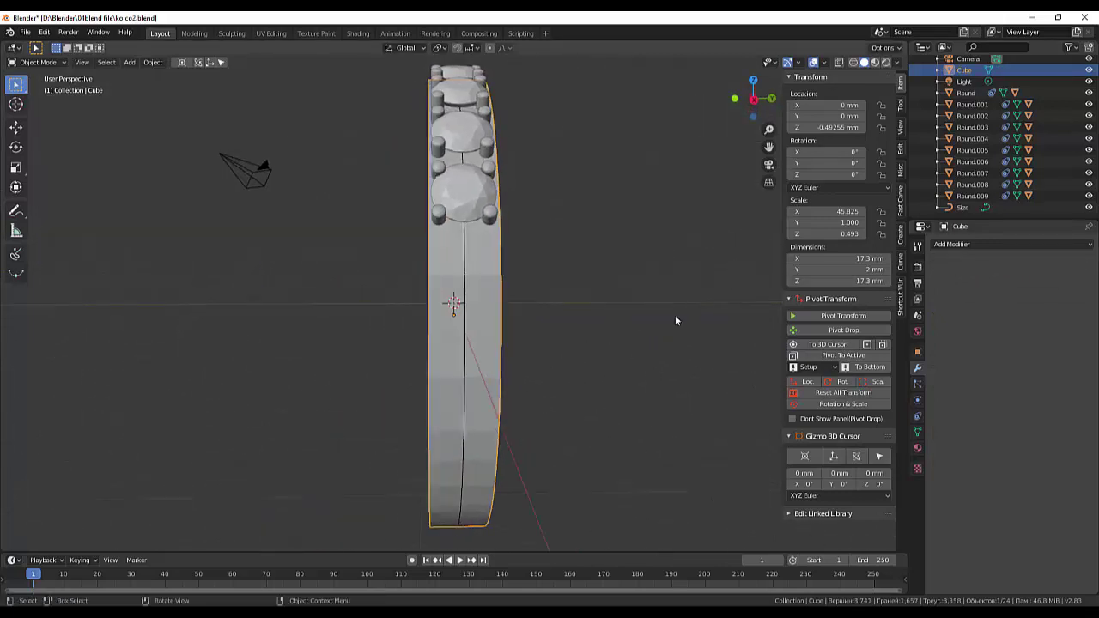
left_click(38, 62)
left_click(37, 89)
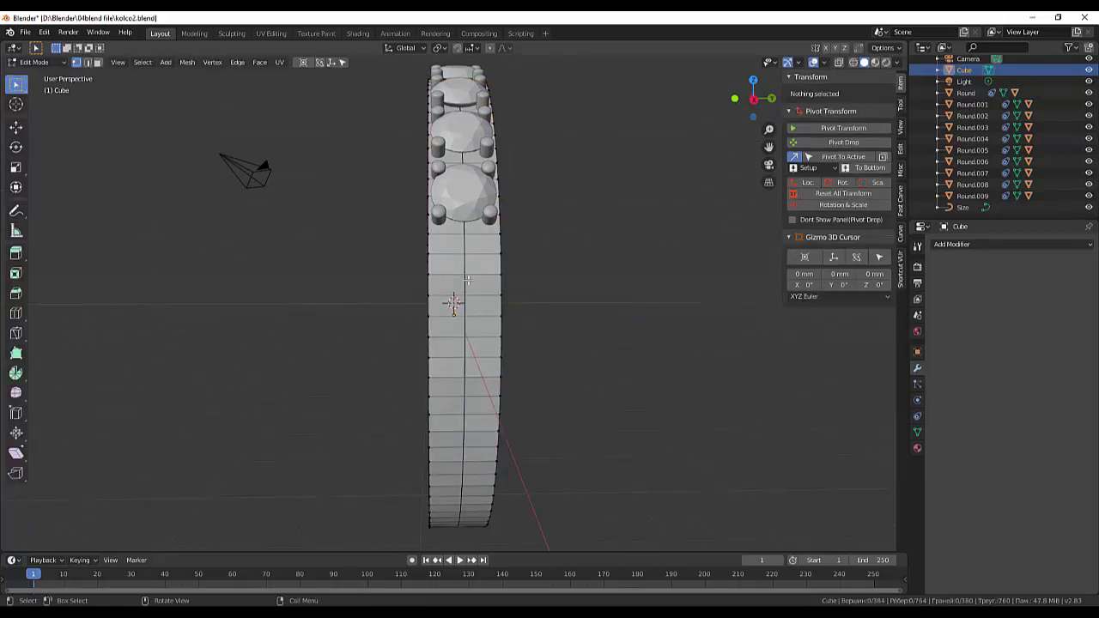
left_click(489, 295)
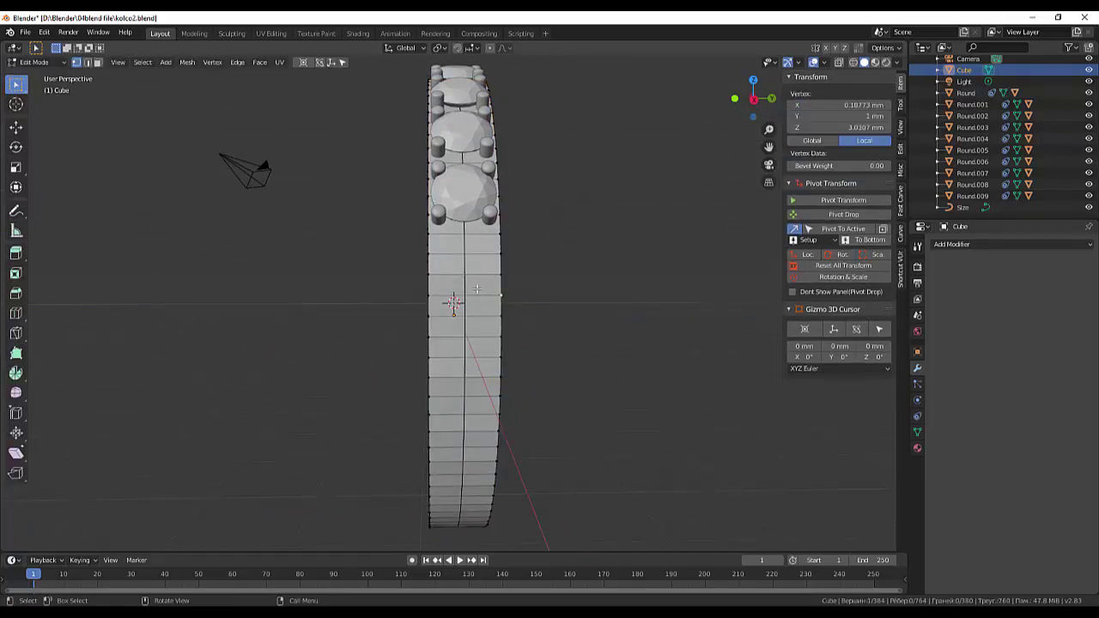
left_click(87, 64)
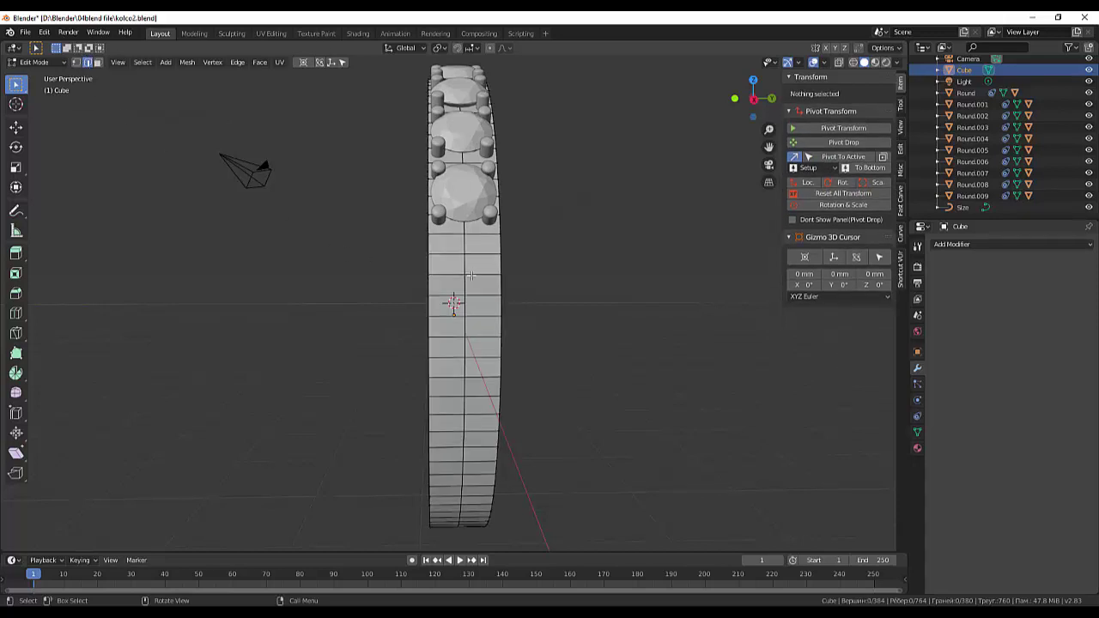
Step: Add two centred loop cuts around the band's outer surface and scale them by about 2.661 along Y towards the rims
left_click(492, 273)
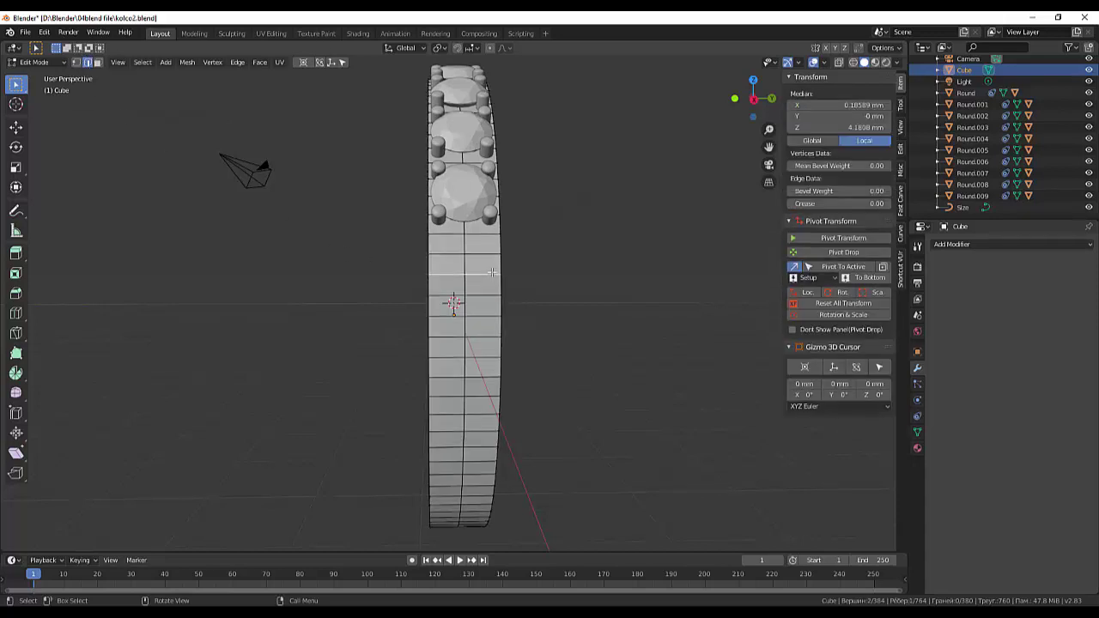
key("ctrl")
key("ctrl+r")
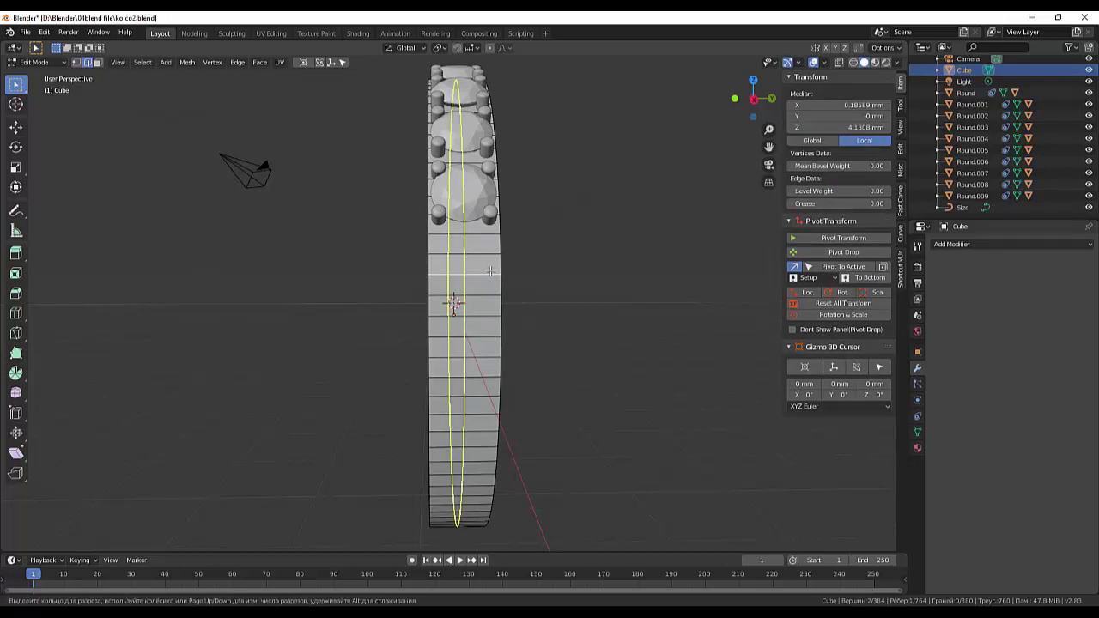
scroll(488, 270, "up", 1)
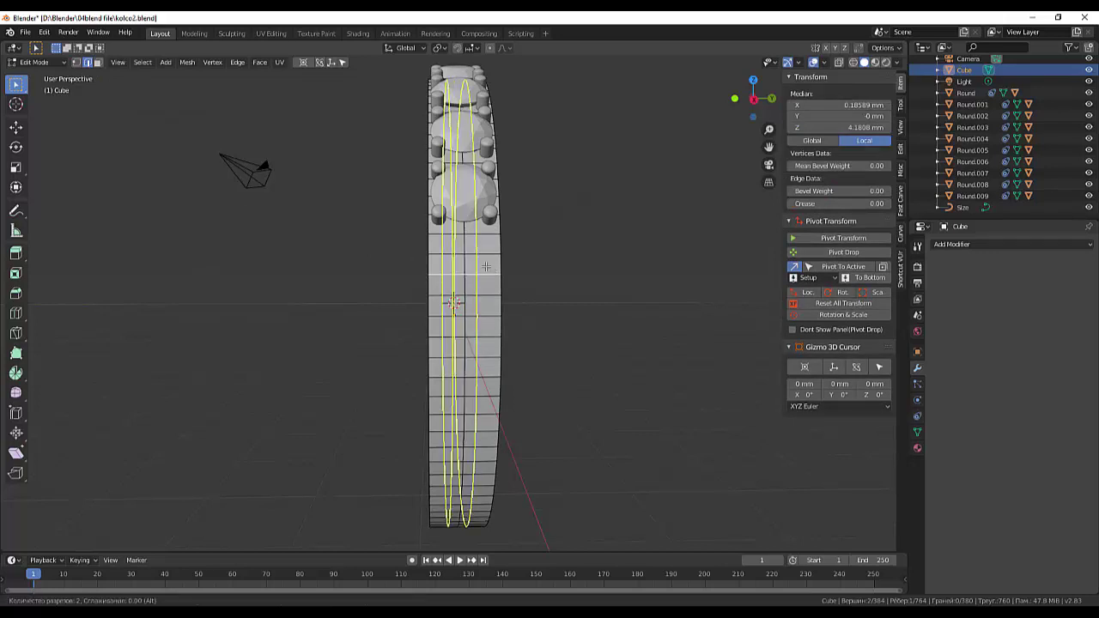
left_click(486, 267)
right_click(486, 266)
key("s")
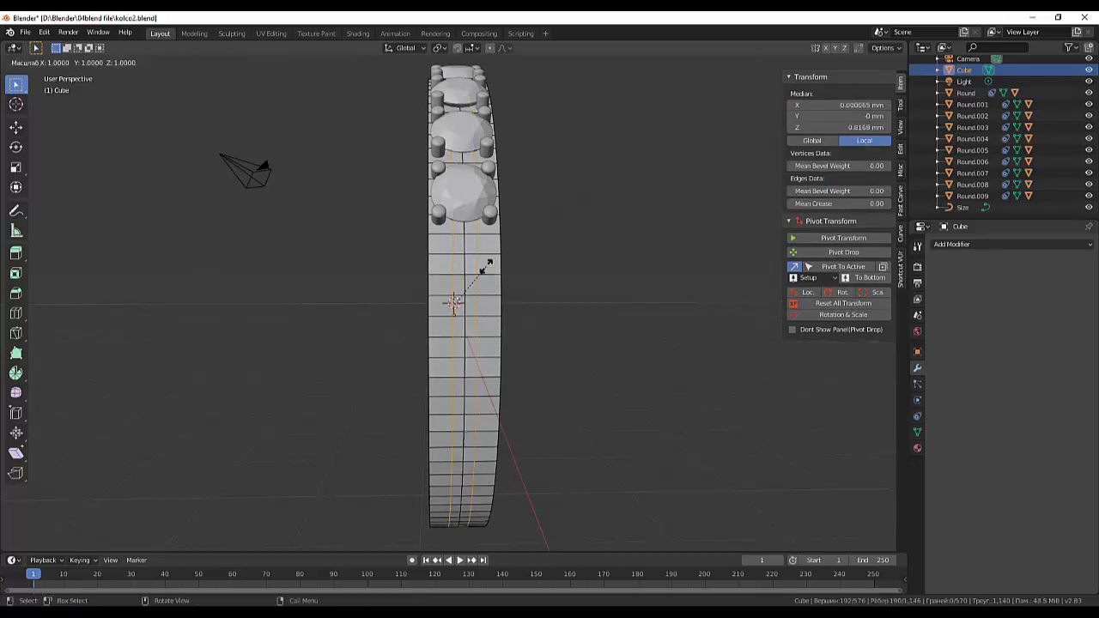
key("y")
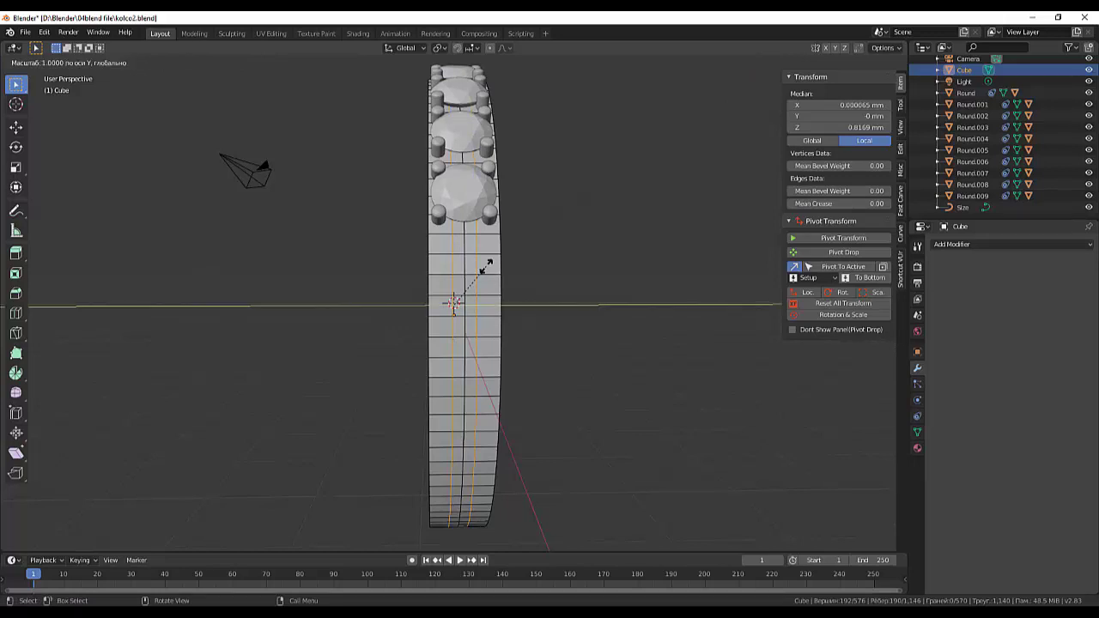
left_click(589, 302)
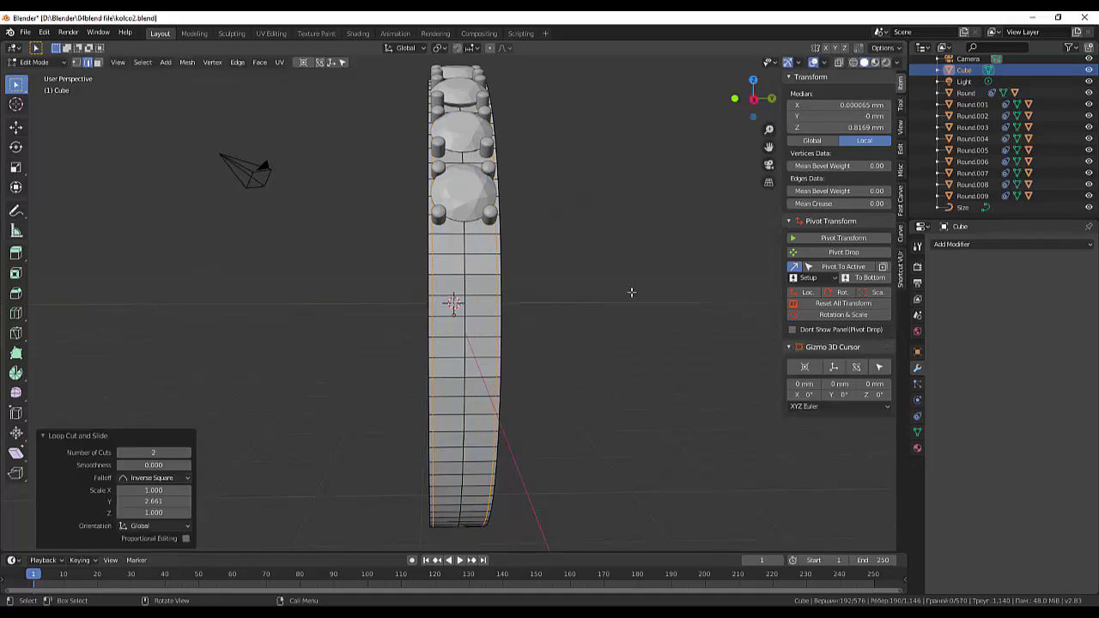
Step: Add two centred loop cuts around the band's inner surface and scale them by about 2.422 along Y towards the rims
middle_click_drag(633, 294, 459, 318)
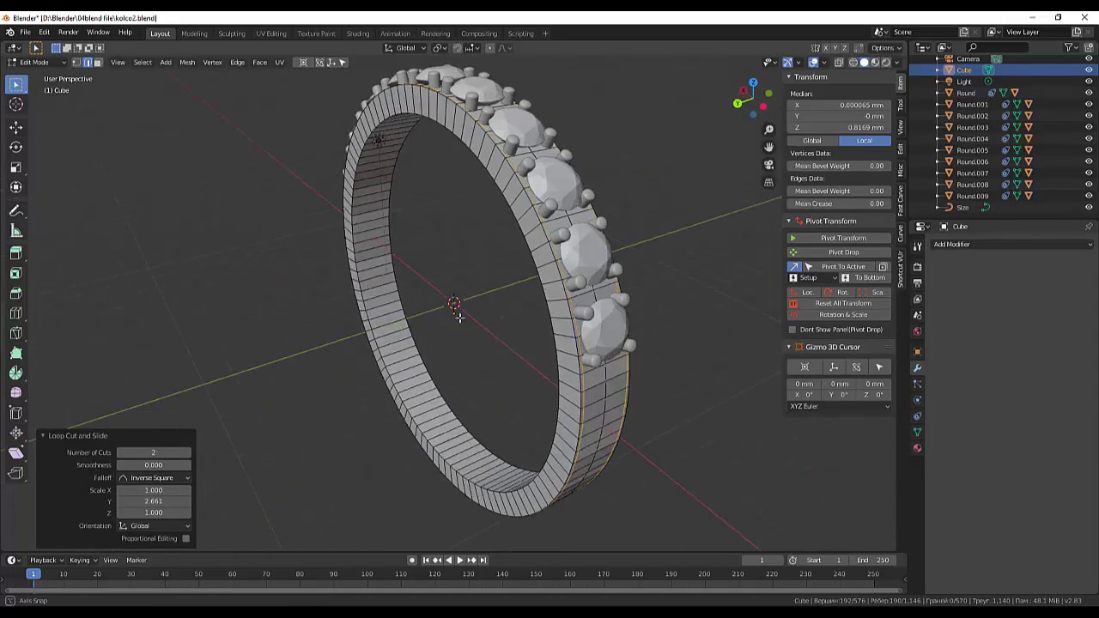
left_click(381, 305)
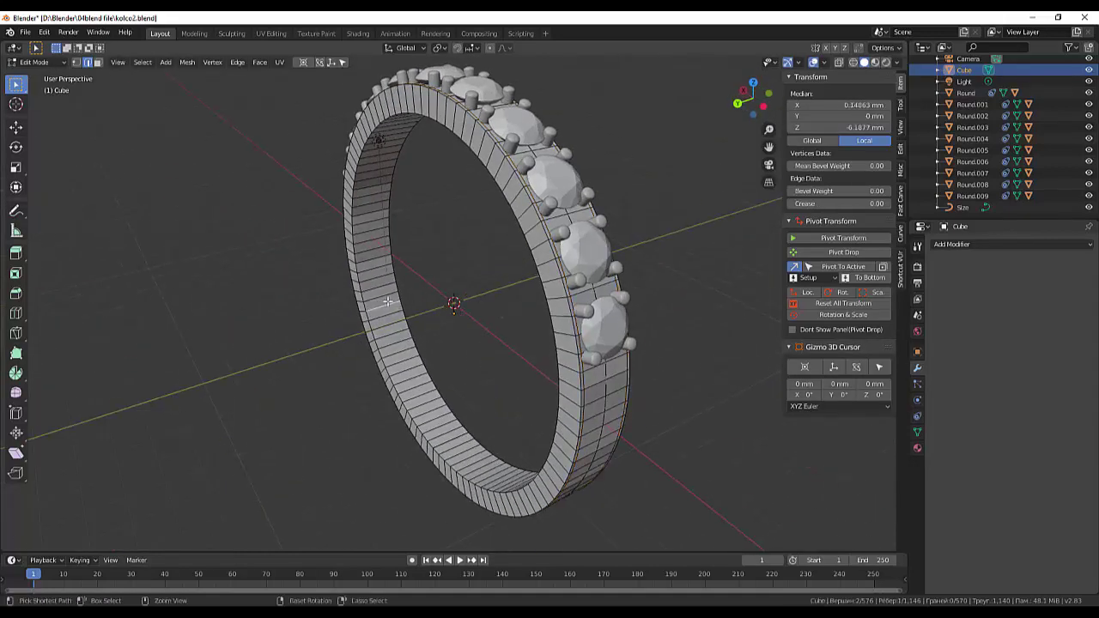
key("ctrl+r")
scroll(388, 299, "up", 1)
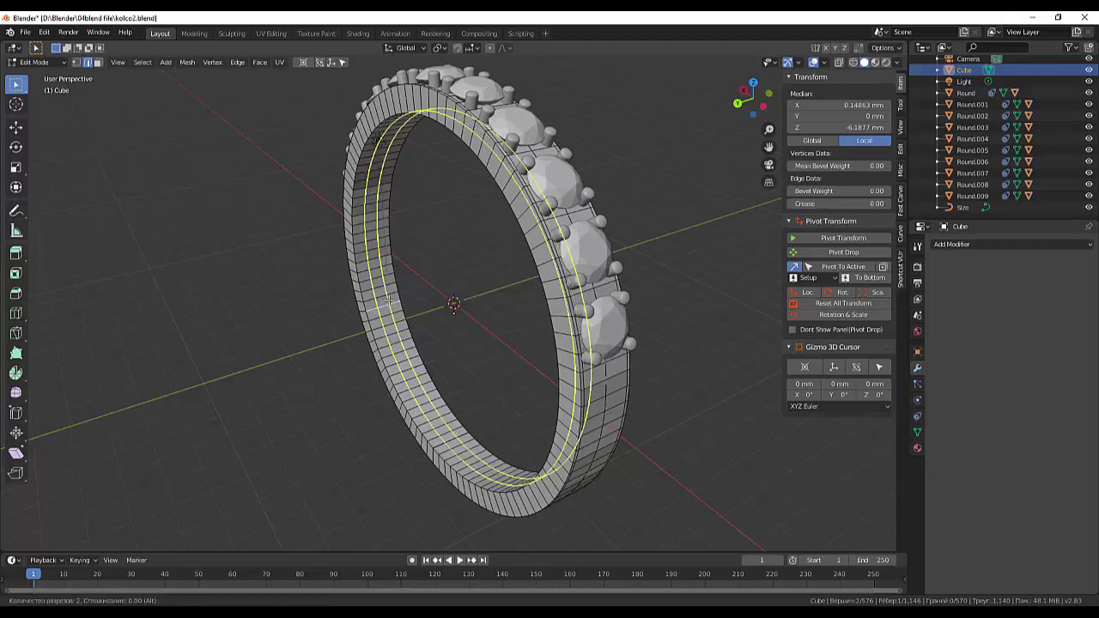
left_click(388, 299)
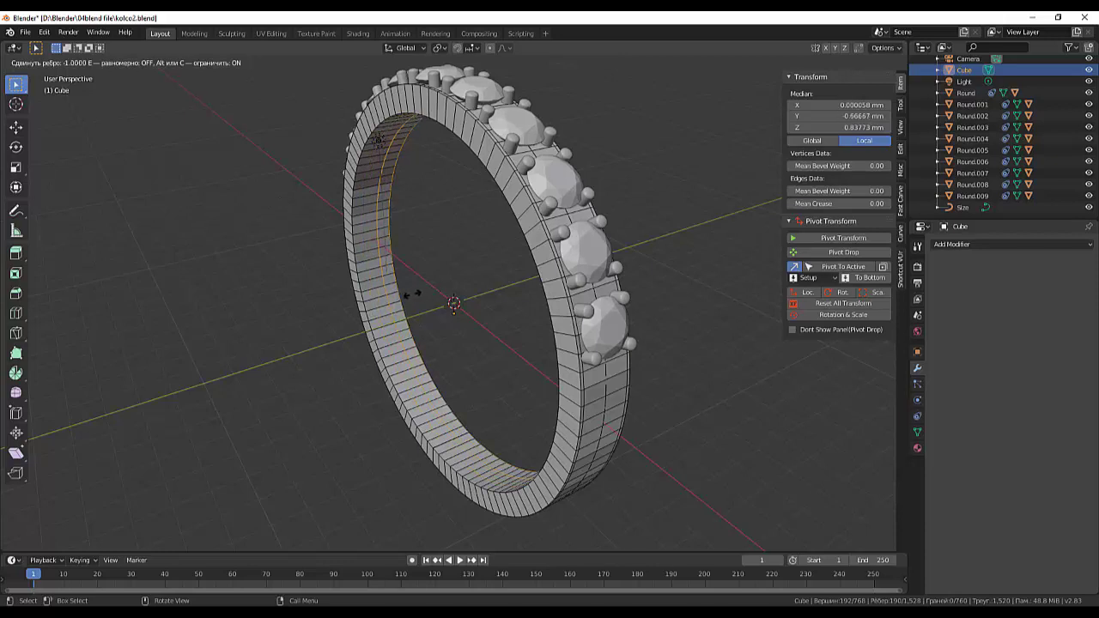
right_click(411, 294)
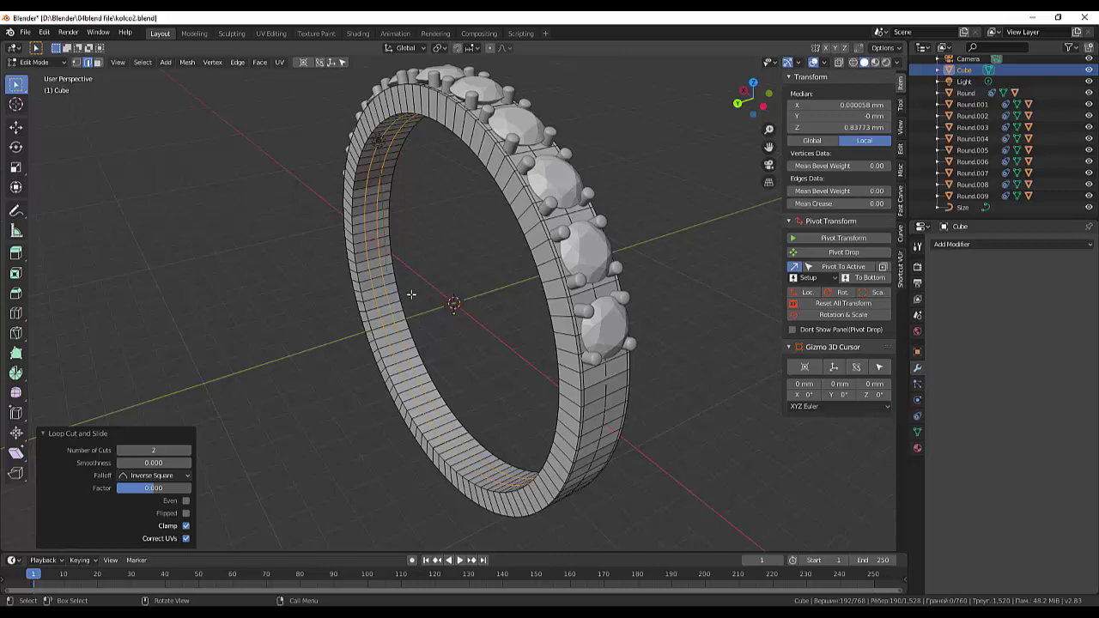
key("s")
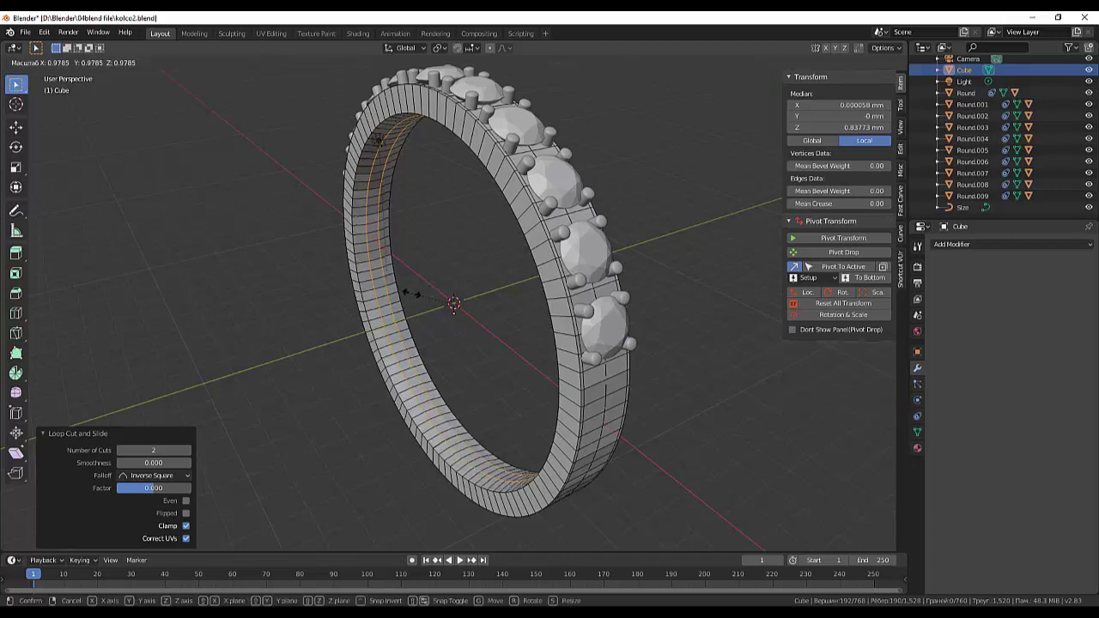
key("y")
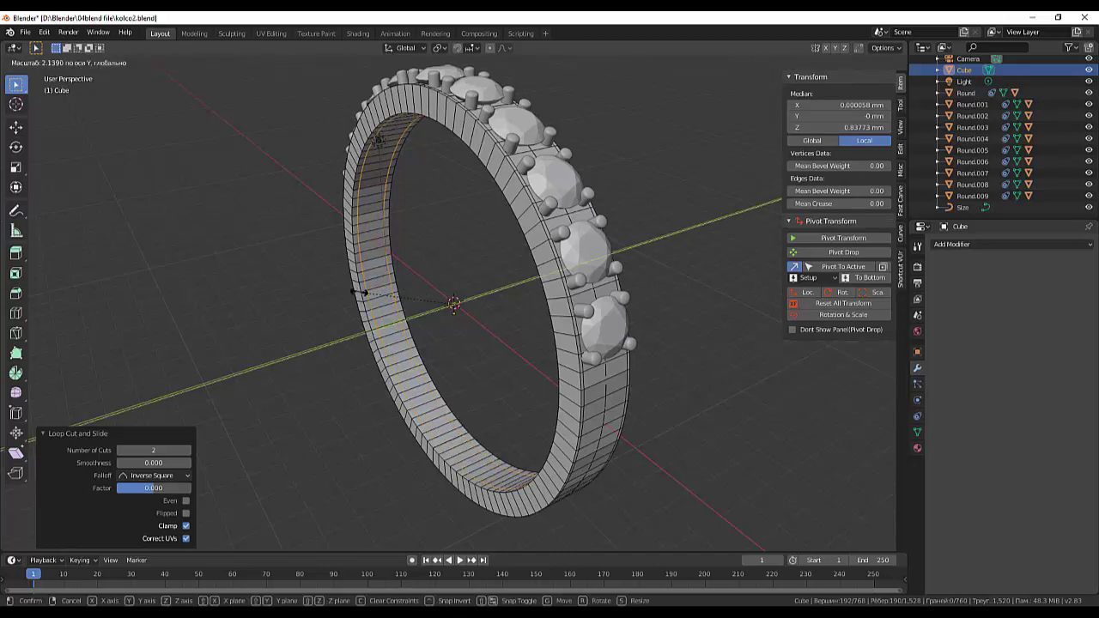
left_click(378, 298)
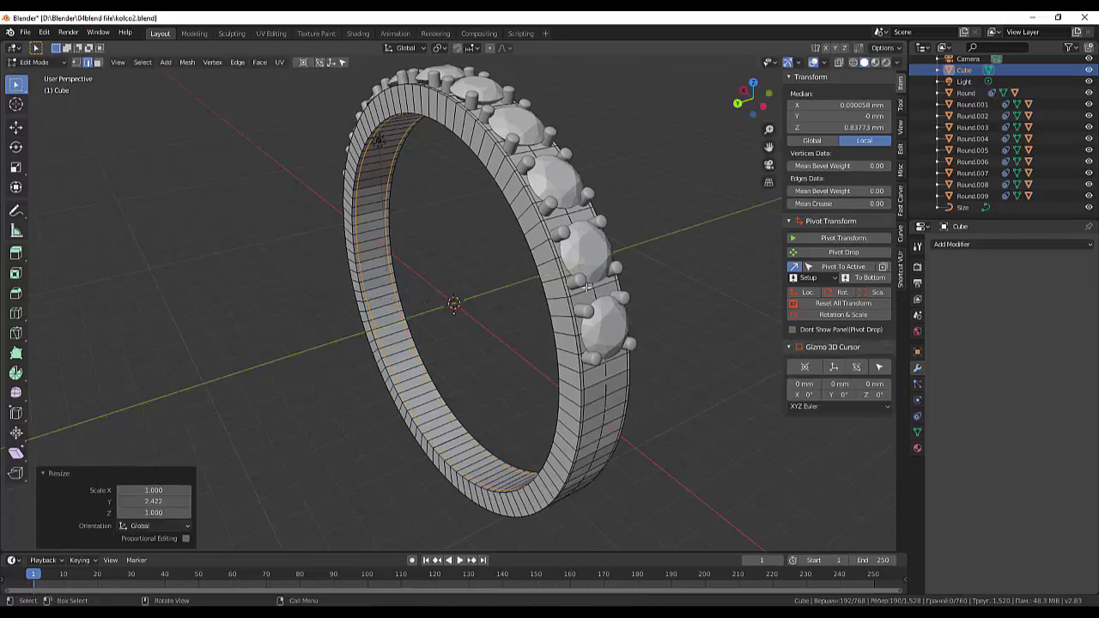
Step: Try adding two edge loops around the flat side face of the ring band with a loop cut
middle_click_drag(588, 287, 625, 230)
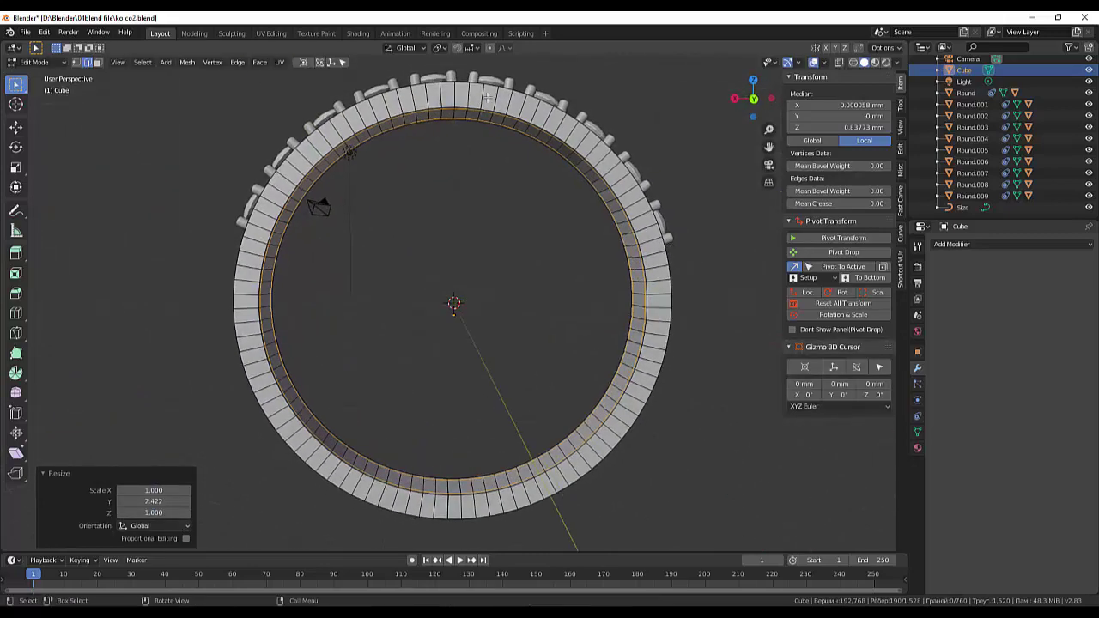
left_click(487, 109)
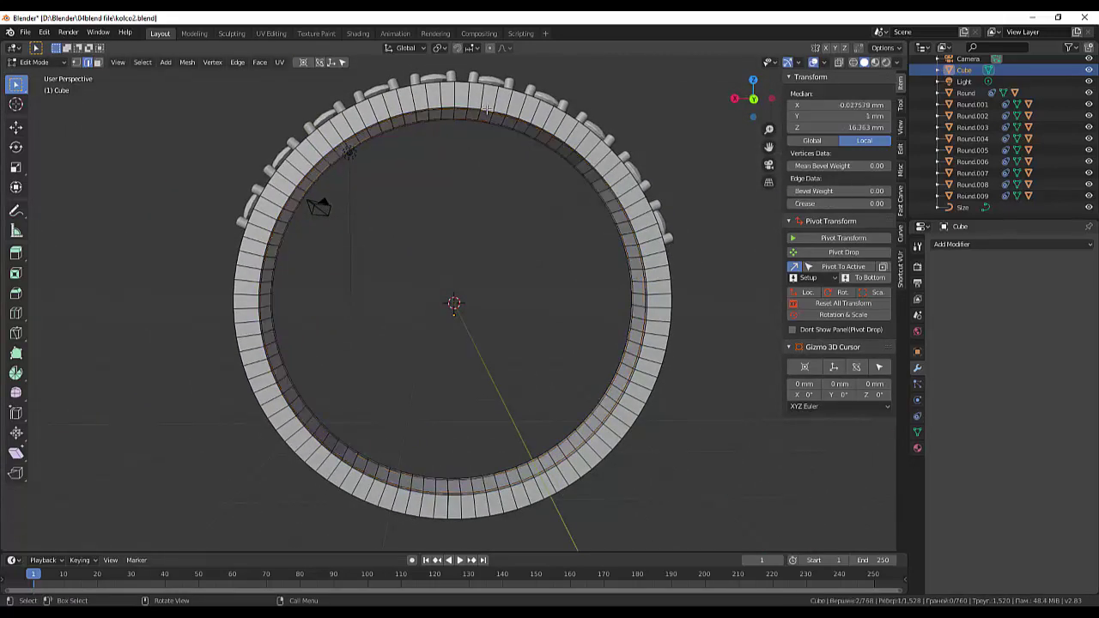
middle_click_drag(487, 109, 411, 158)
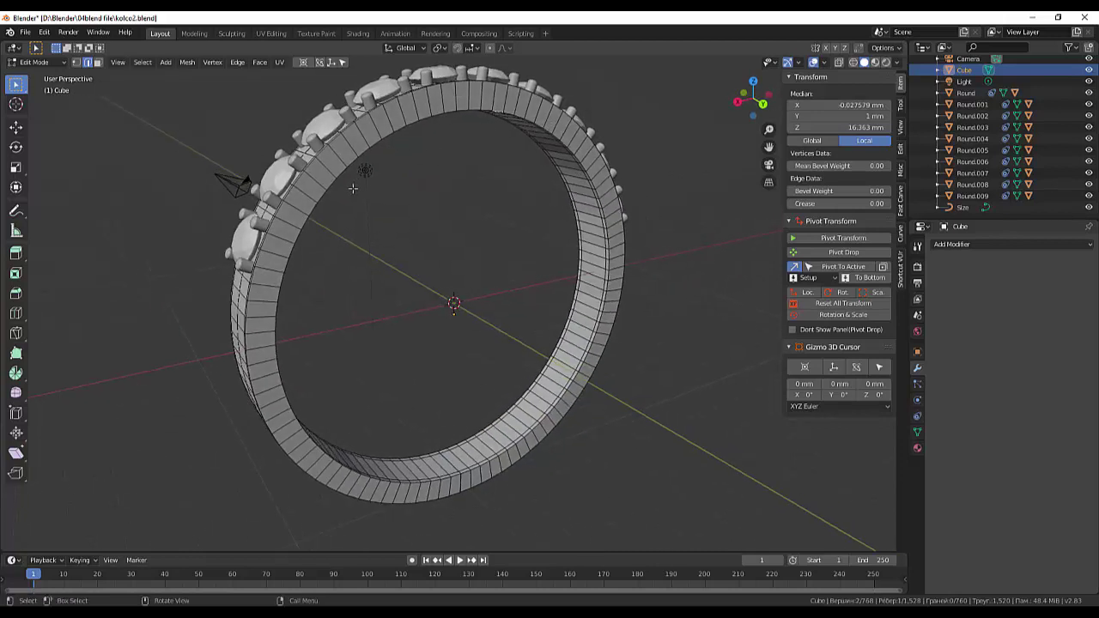
left_click(329, 169)
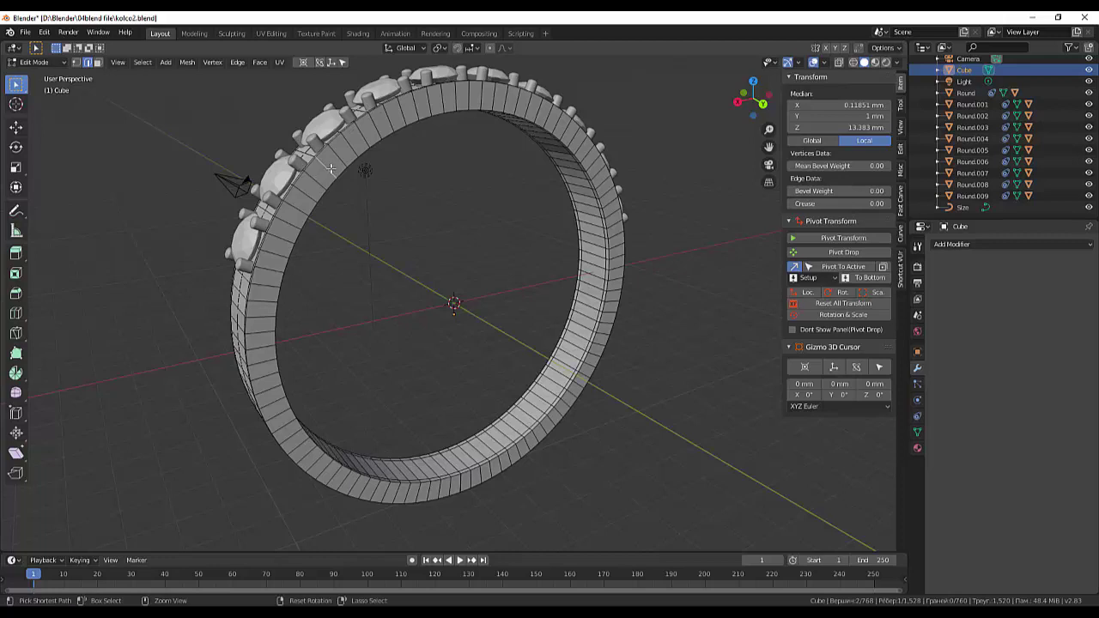
key("ctrl+r")
scroll(329, 169, "up", 3)
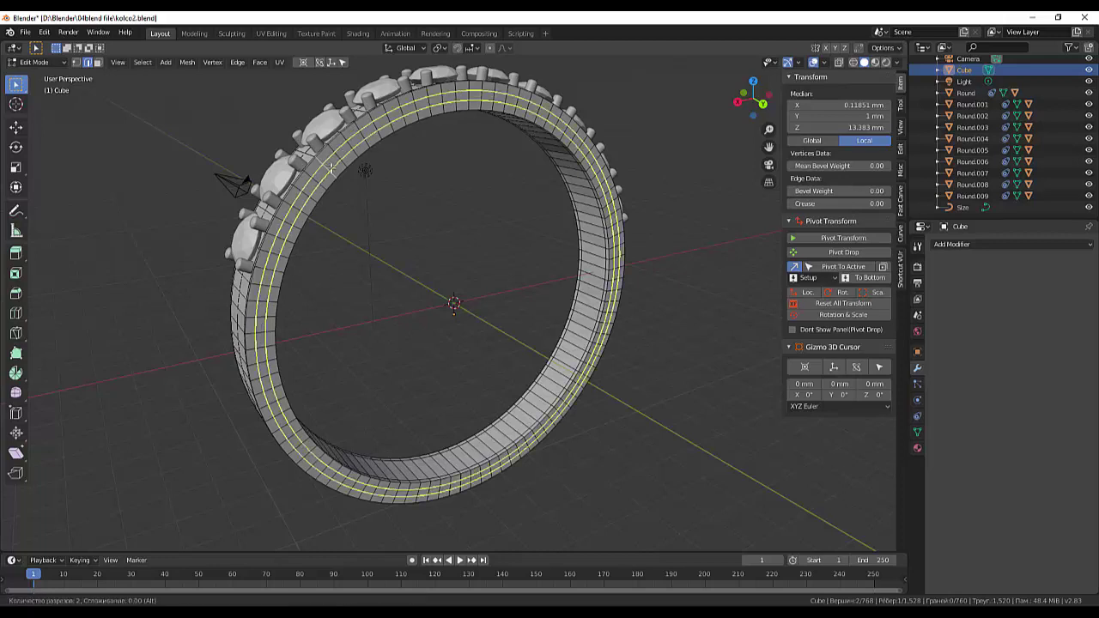
left_click(329, 168)
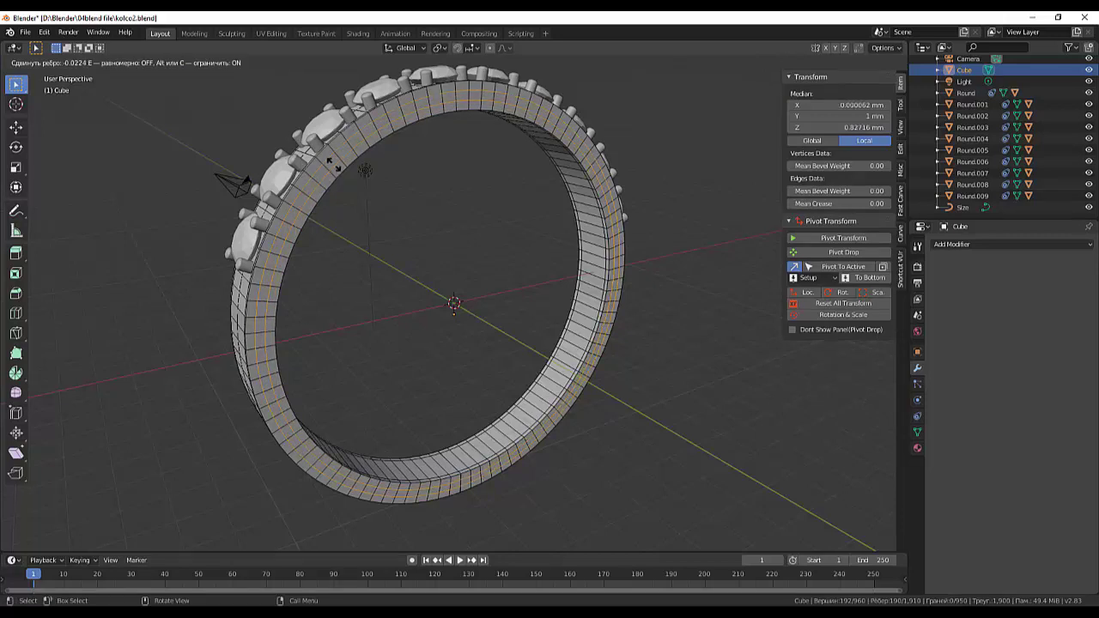
left_click(331, 166)
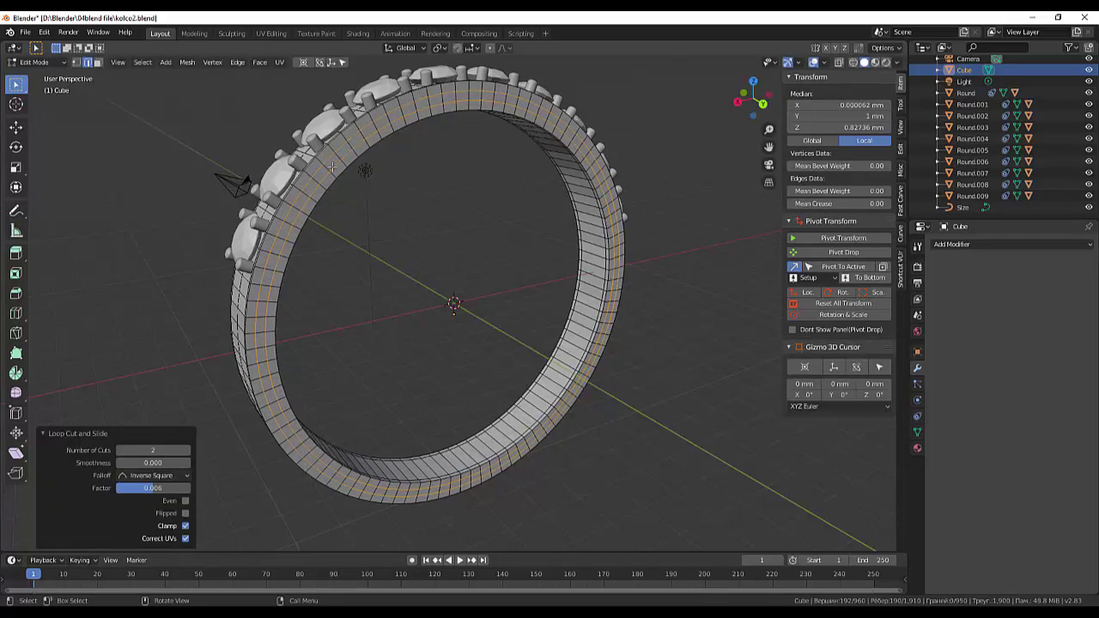
Step: Try scaling the two new edge loops along Z, cancel the scaling, and undo the two-loop cut
key("z")
key("s")
key("z")
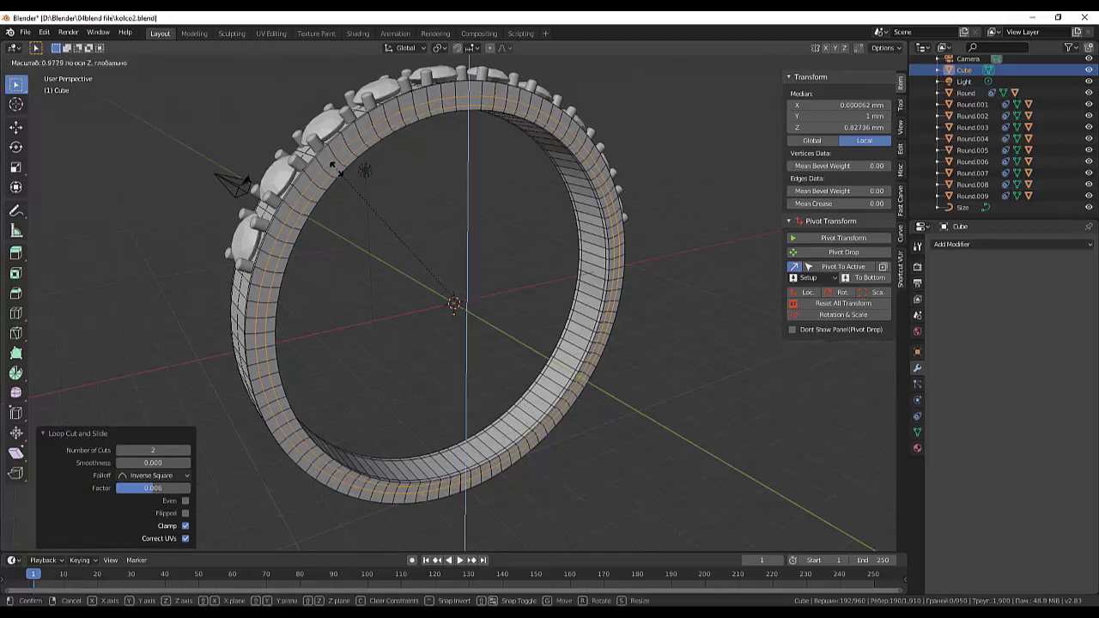
right_click(331, 163)
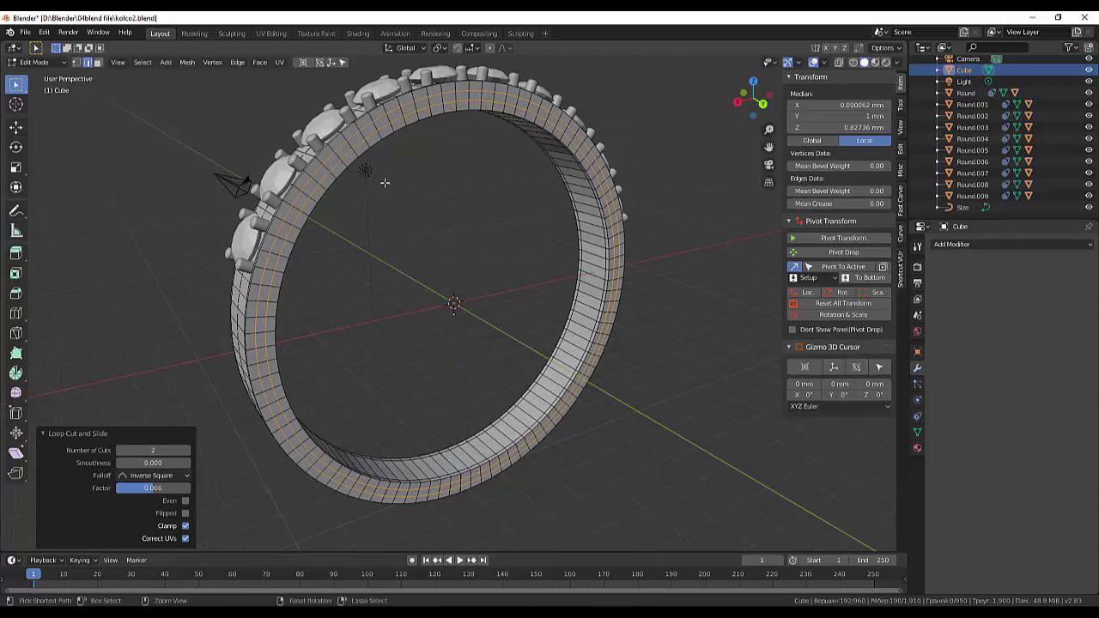
key("ctrl+z")
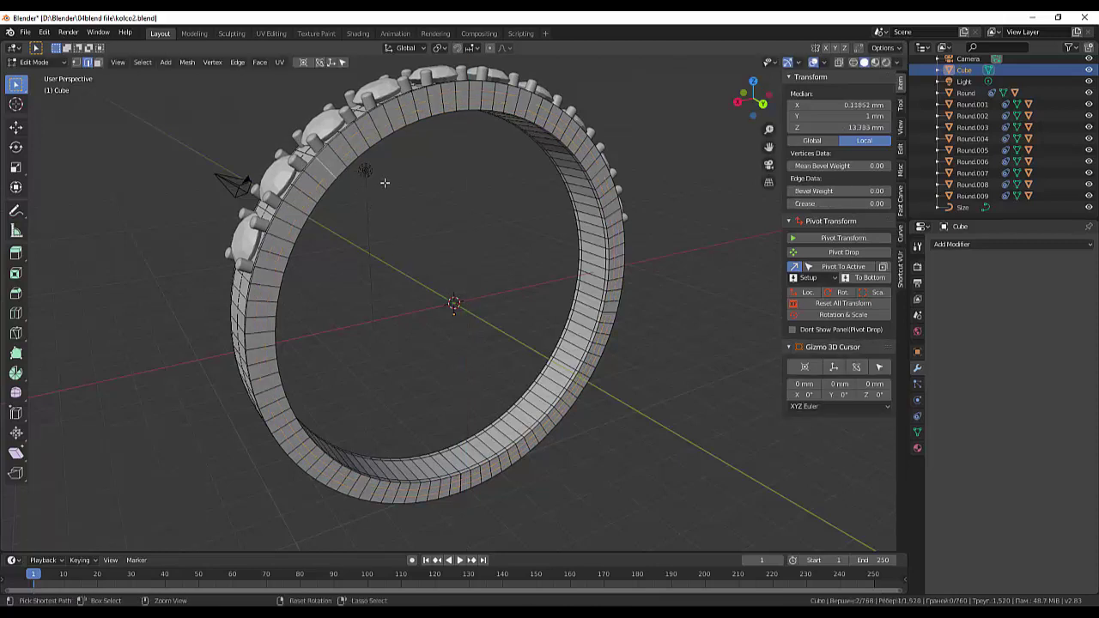
Step: Add one edge loop on the ring band's side face, slid toward the inner rim at a factor of about 0.8
left_click(331, 174, "alt")
key("g")
key("g")
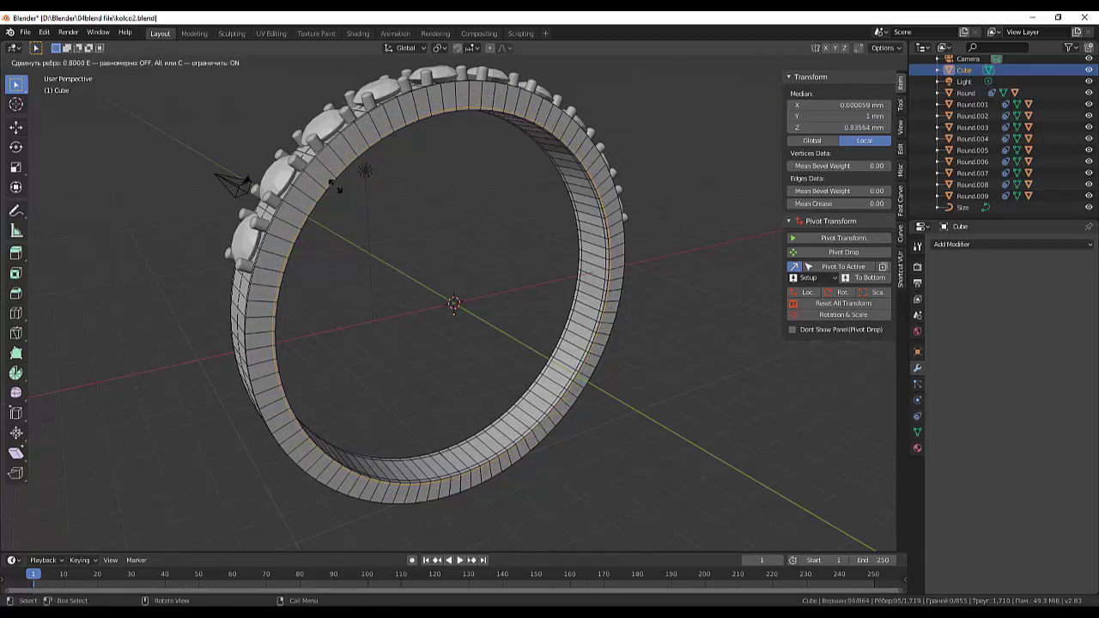
left_click(335, 186)
Step: Add one edge loop on the same side face, slid toward the outer rim at a factor of about -0.817
left_click(326, 168)
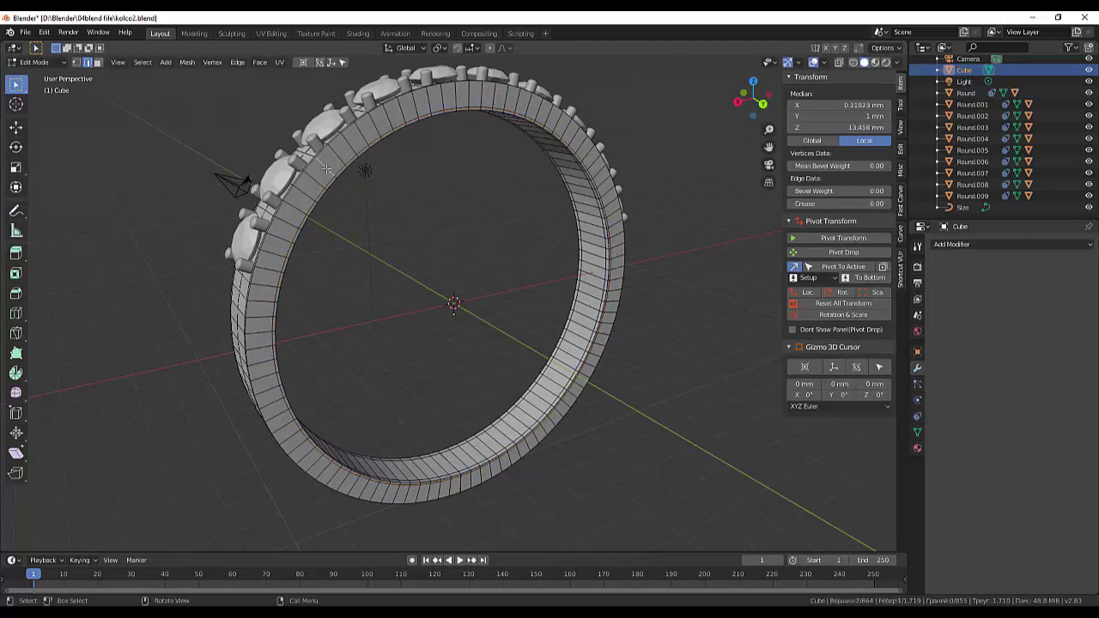
left_click(327, 167, "alt")
key("g")
key("g")
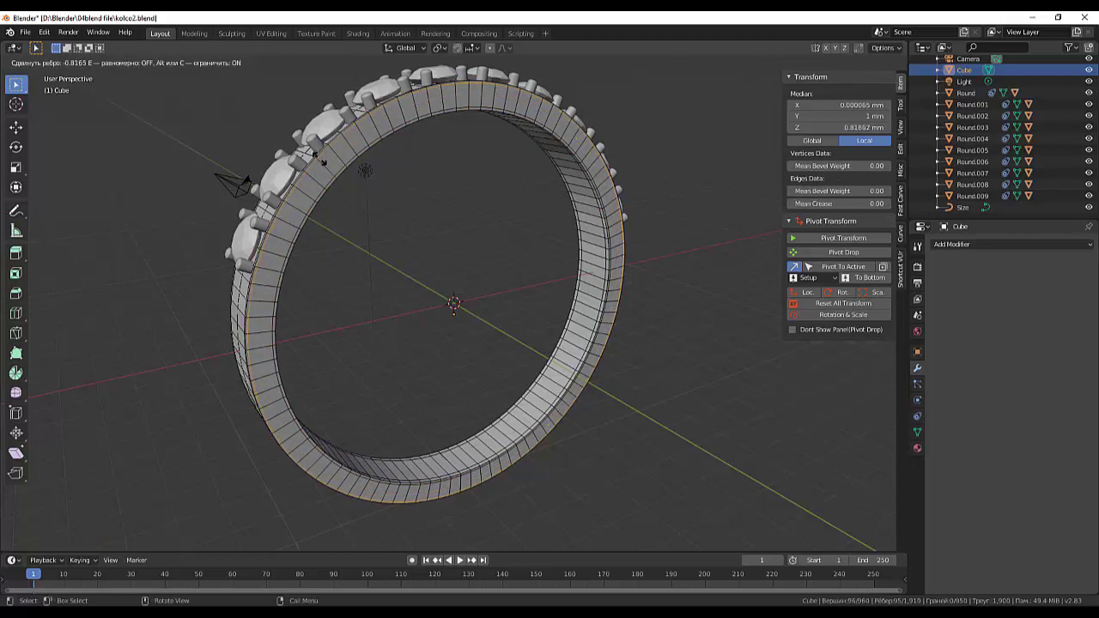
left_click(323, 162)
Step: Try an edge loop near the outer rim of the ring's opposite side face at a factor of about -0.677, and undo it
middle_click_drag(628, 222, 472, 145)
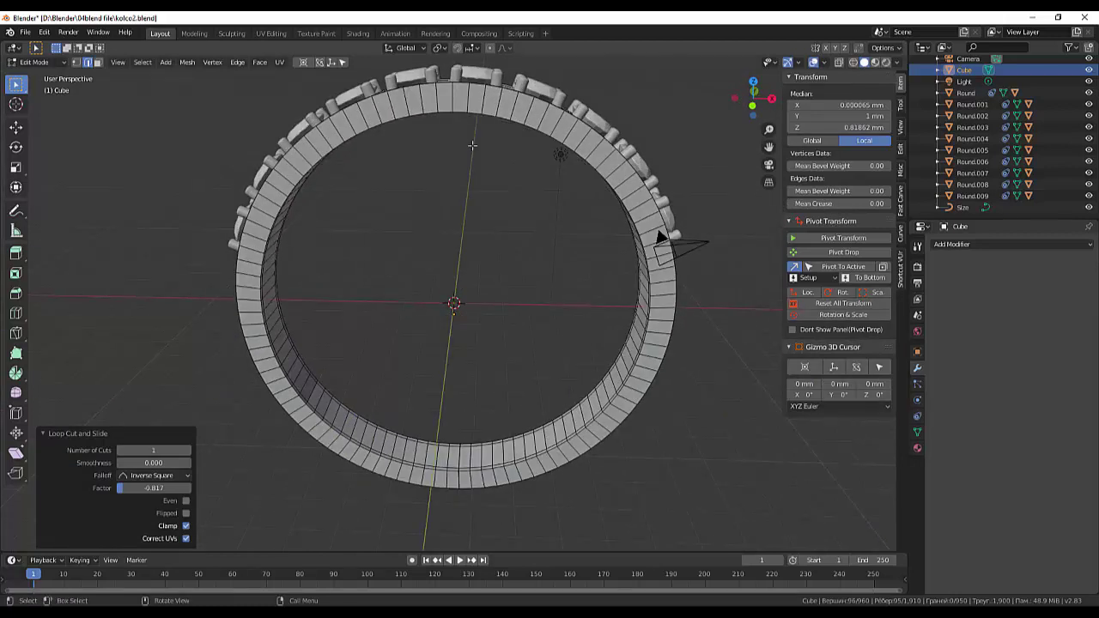
left_click(542, 120)
left_click(542, 120, "alt")
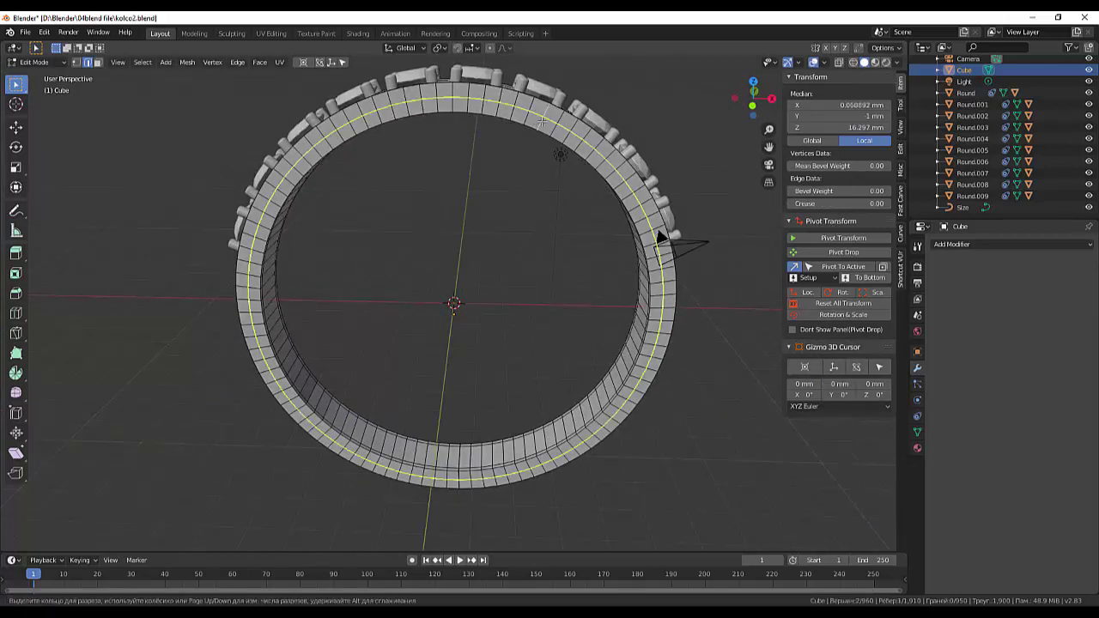
key("g")
key("g")
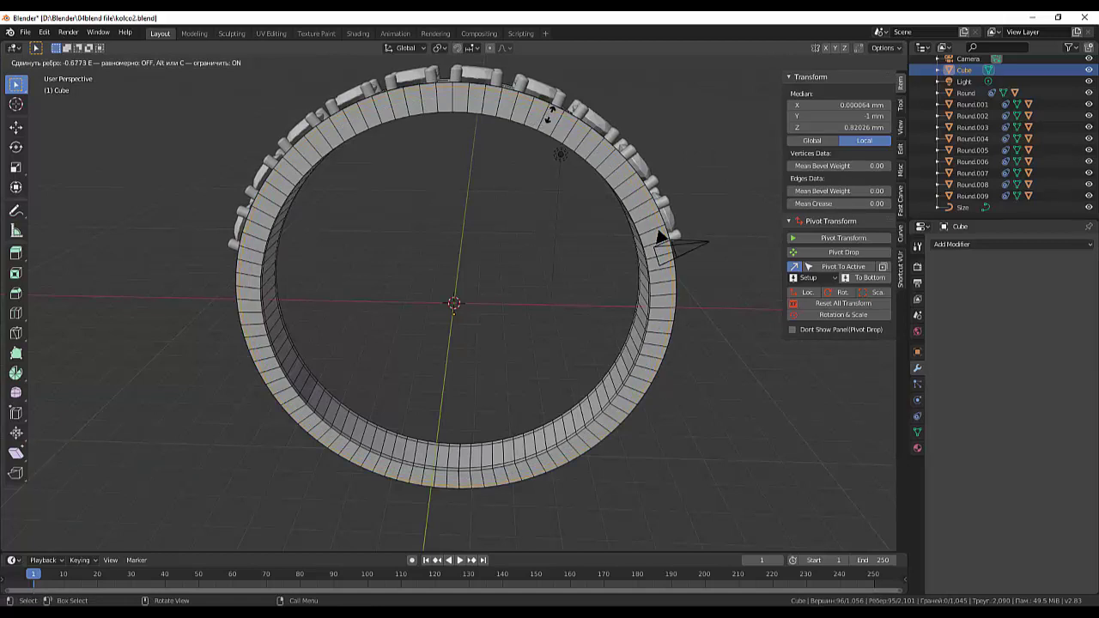
left_click(547, 118)
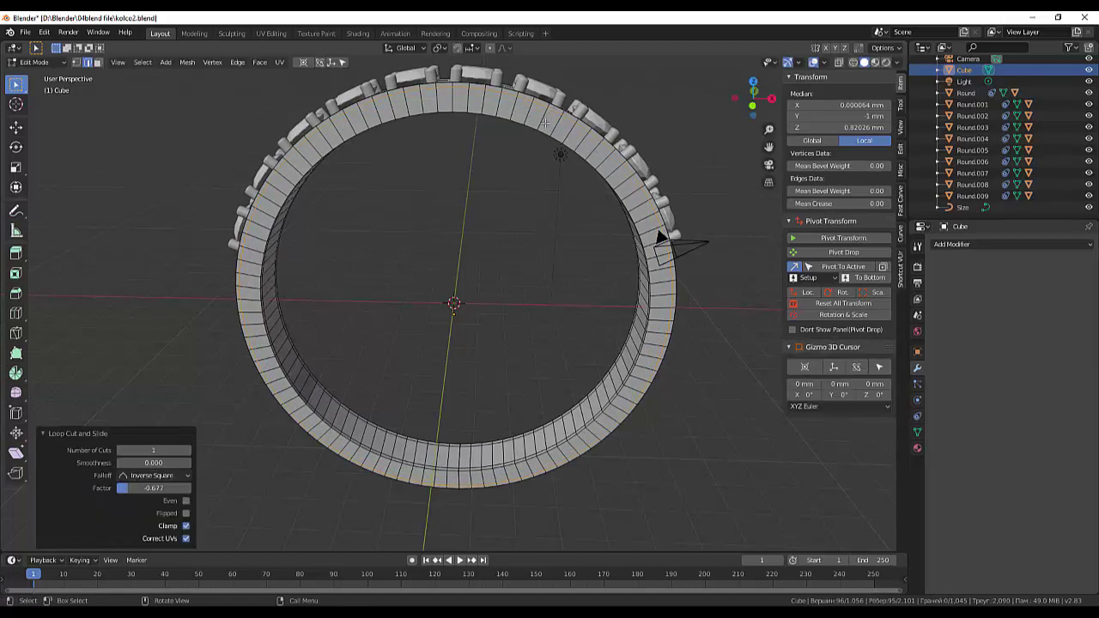
key("ctrl")
key("ctrl+z")
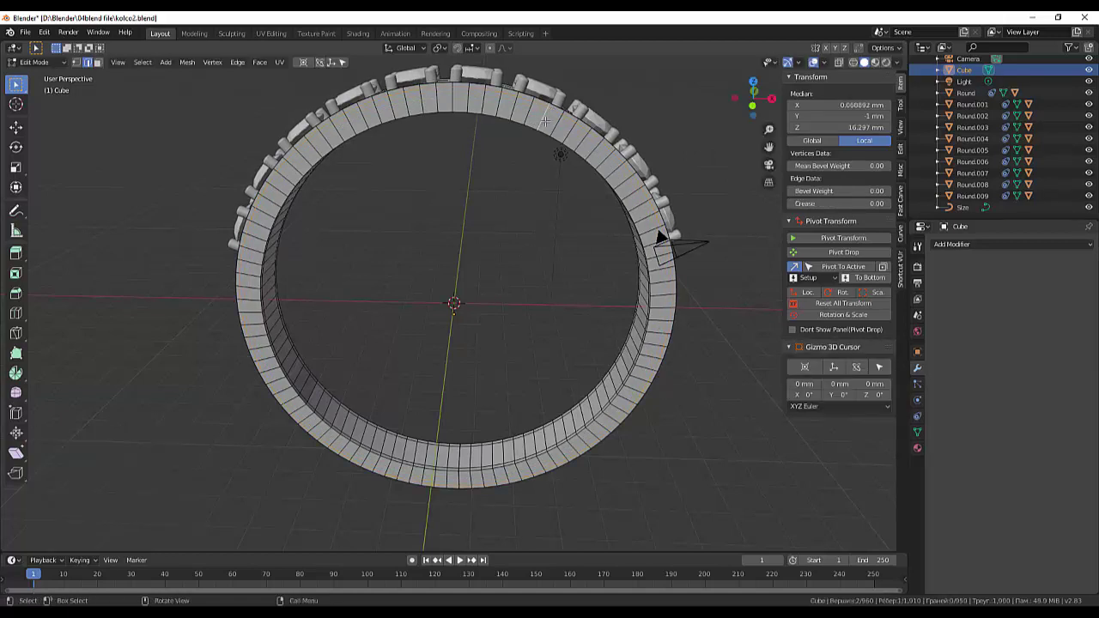
Step: Add one edge loop on the opposite side face, slid toward the outer rim at a factor of about -0.8
key("ctrl")
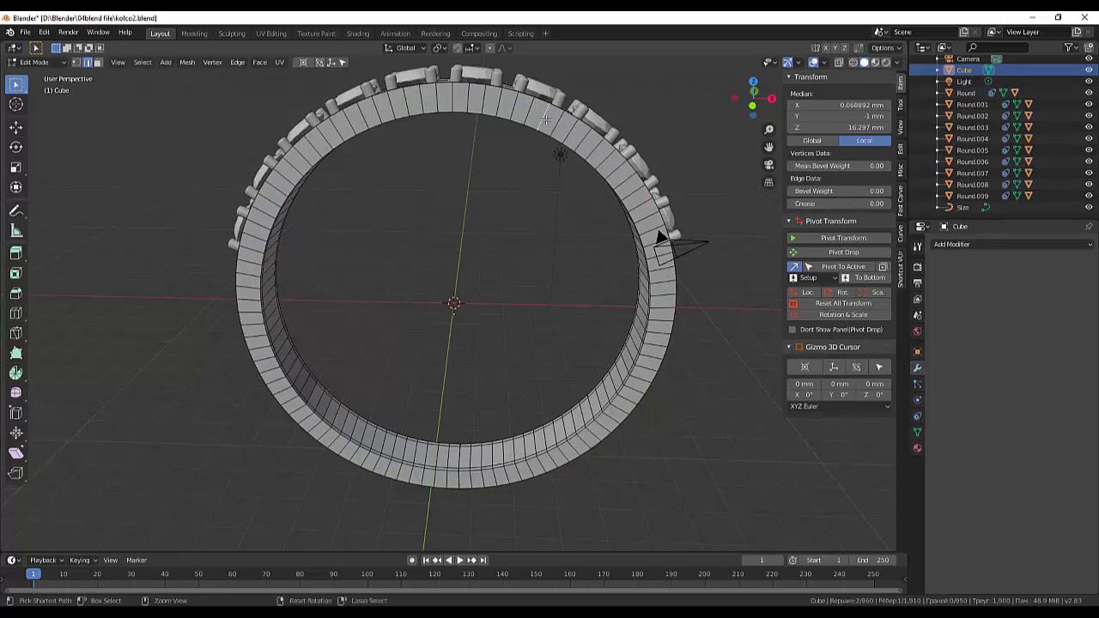
key("ctrl+r")
left_click(546, 121)
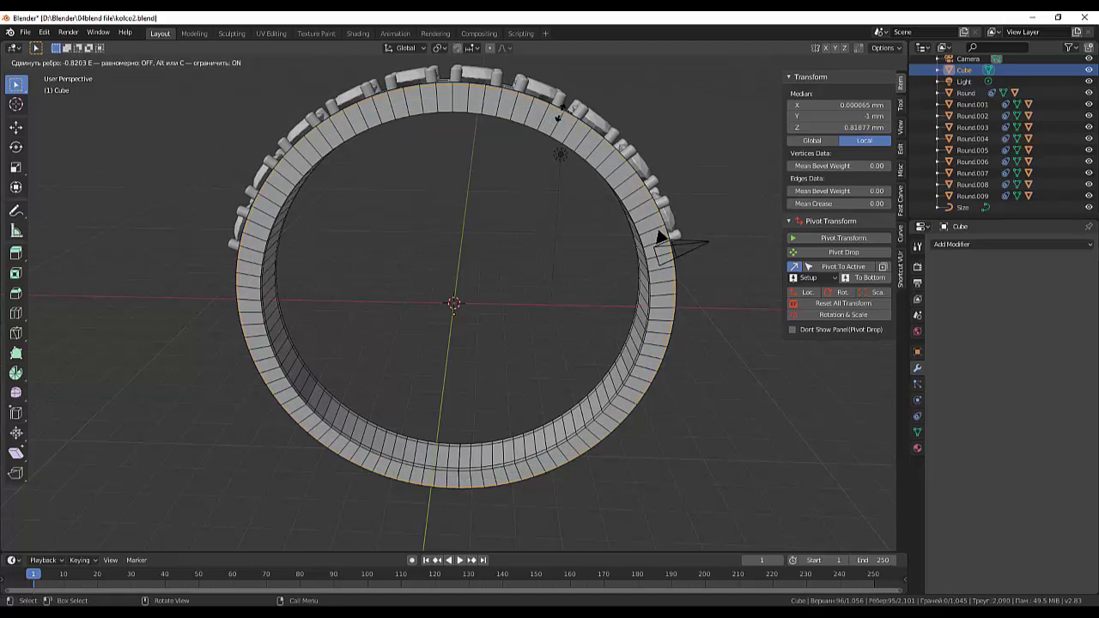
right_click(555, 126)
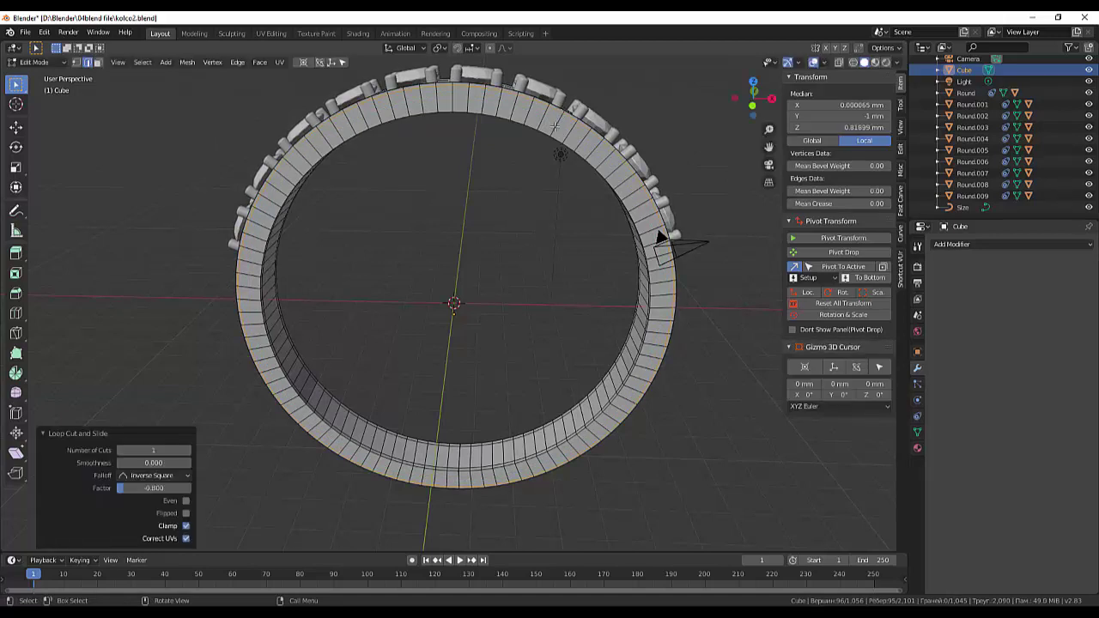
Step: Add one edge loop on the opposite side face, slid toward the inner rim at a factor of about 0.745
key("ctrl+r")
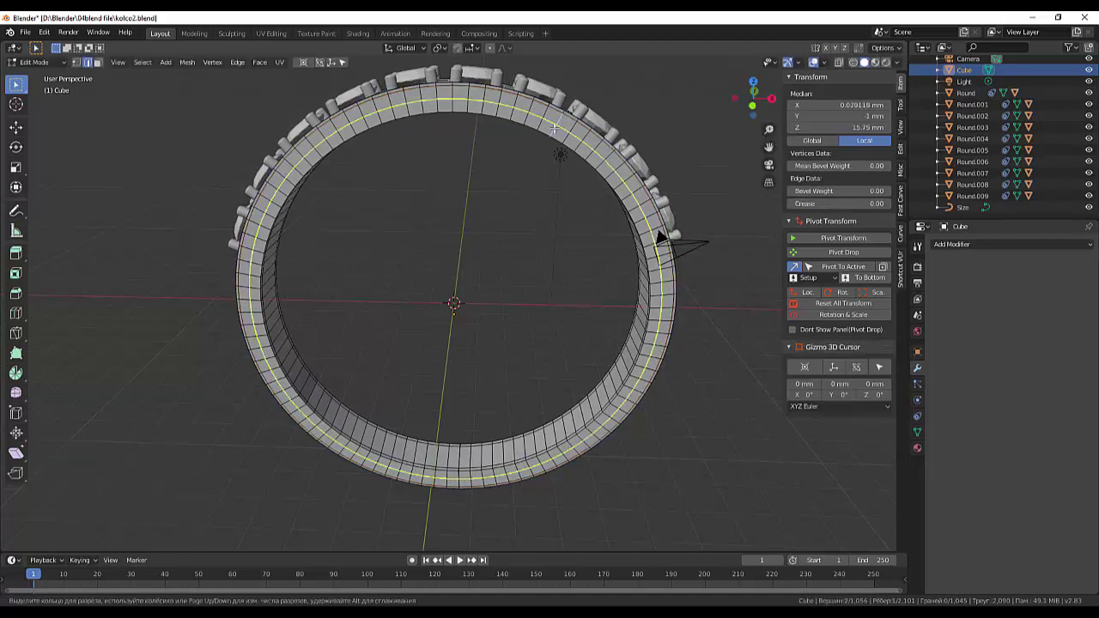
left_click(556, 126)
right_click(556, 126)
key("g")
key("g")
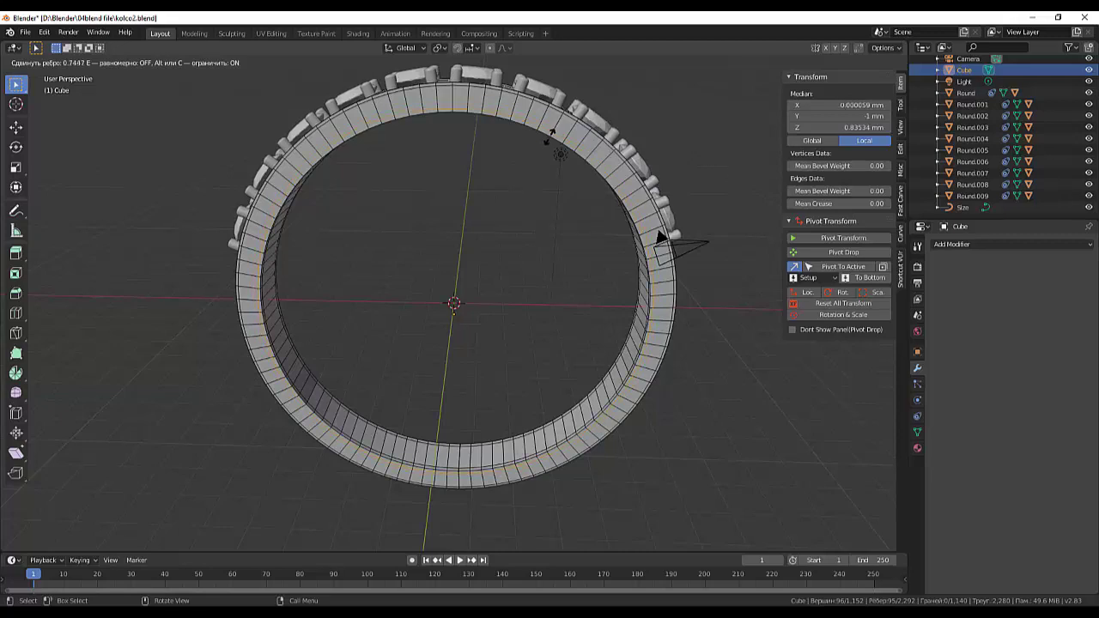
left_click(549, 138)
Step: Finish editing the ring band's mesh and return to Object Mode
middle_click_drag(751, 163, 549, 189)
scroll(593, 158, "down", 3)
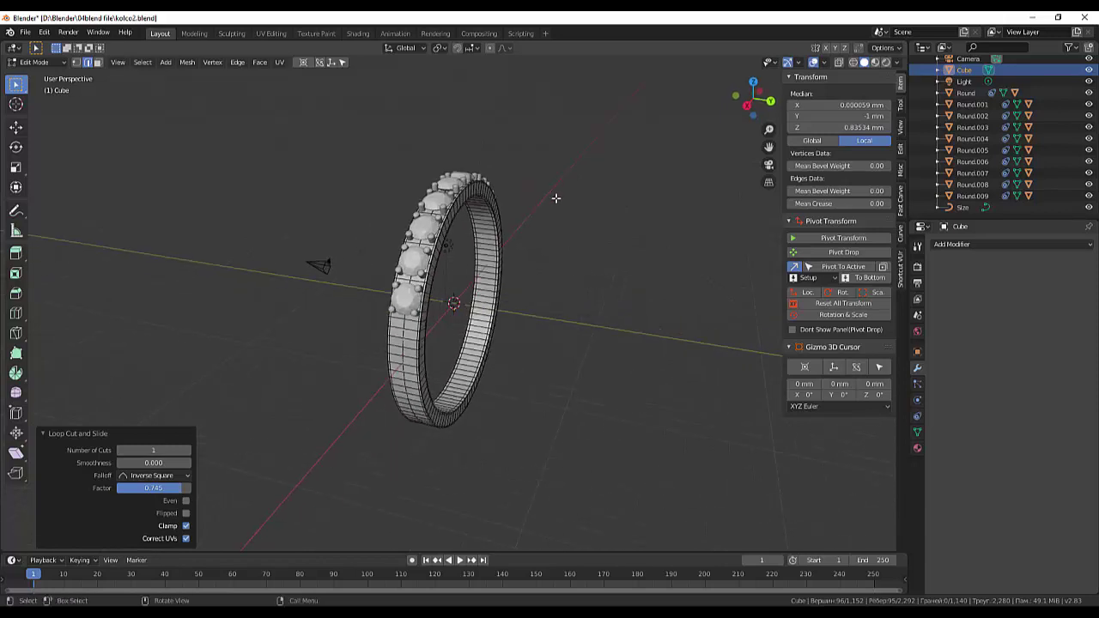
key("alt+a")
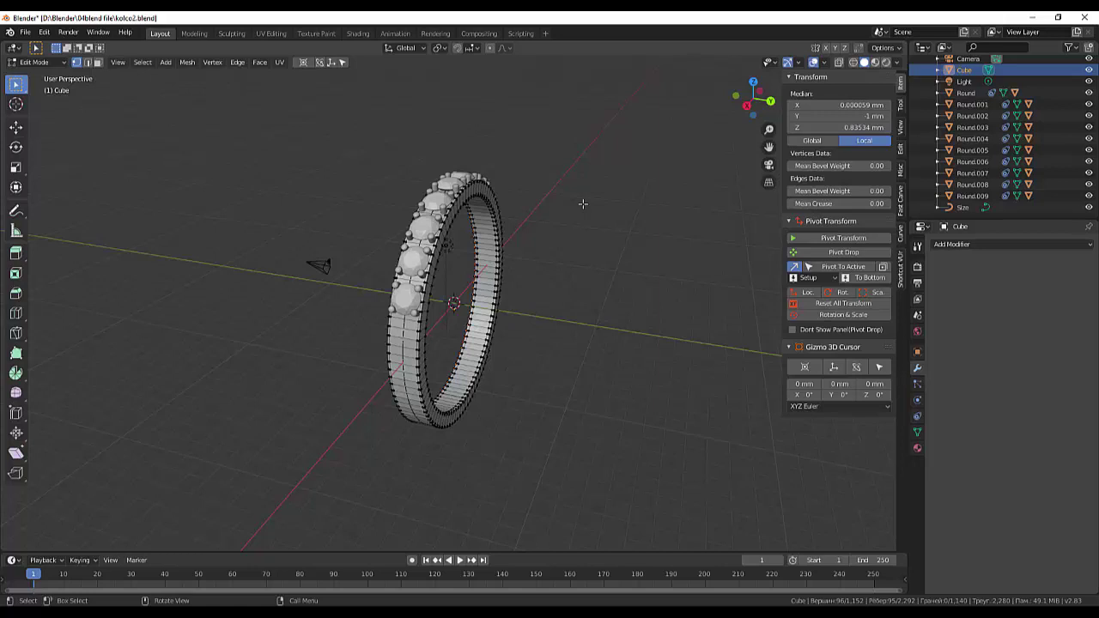
key("2")
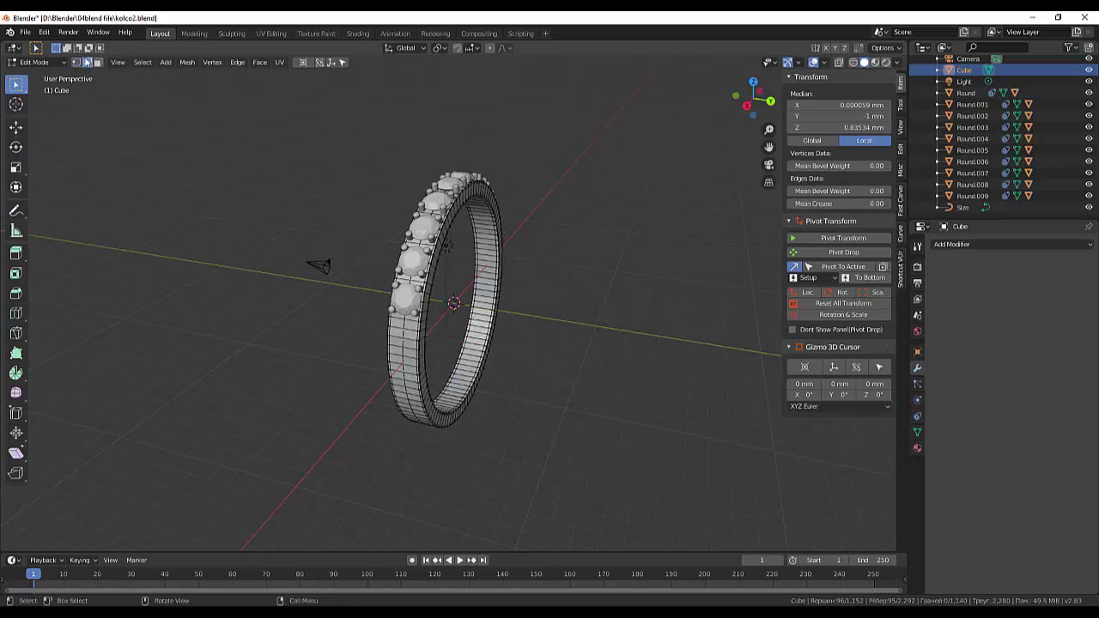
left_click(35, 62)
left_click(41, 77)
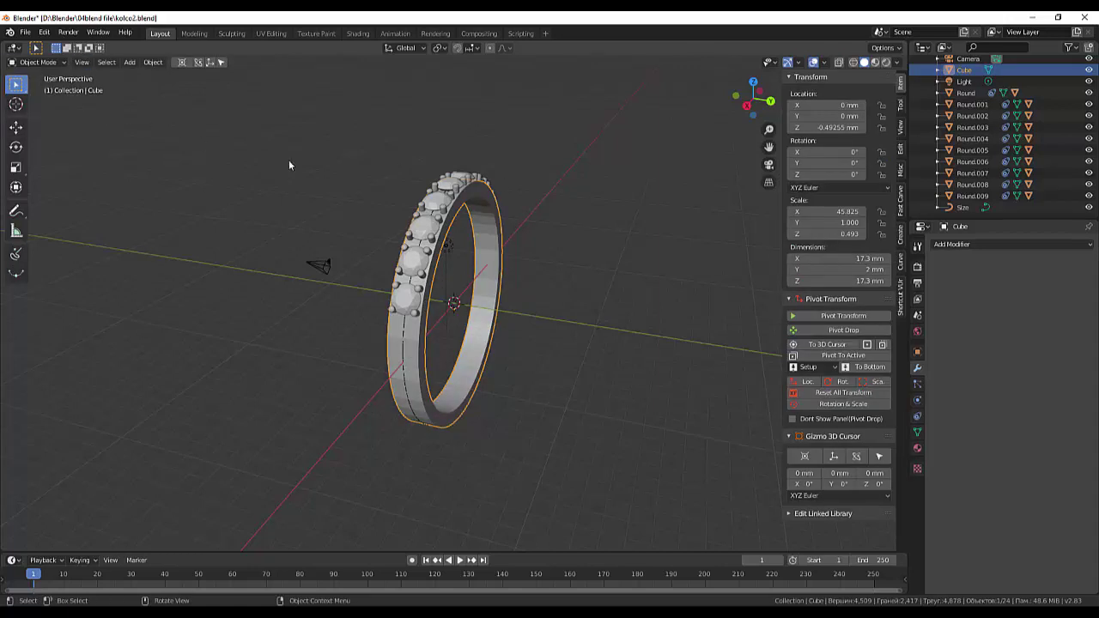
Step: Add a Subdivision Surface modifier at level 2 to the ring band
key("ctrl")
key("ctrl+2")
scroll(585, 327, "up", 2)
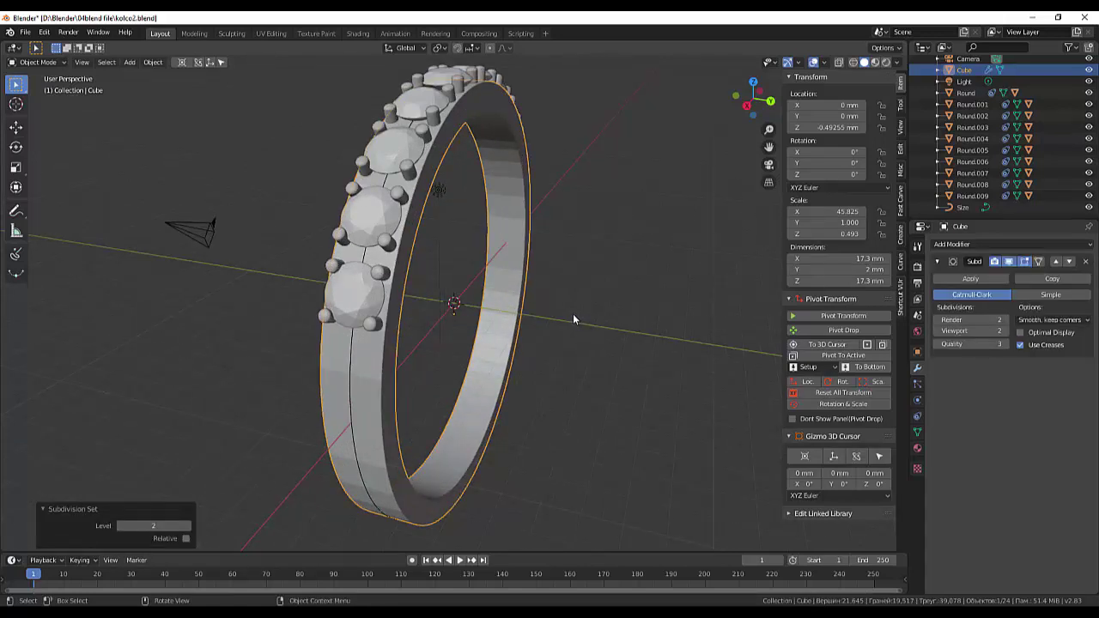
Step: Apply the band's Subdivision Surface modifier and add a second Subdivision Surface modifier to it
left_click(971, 279)
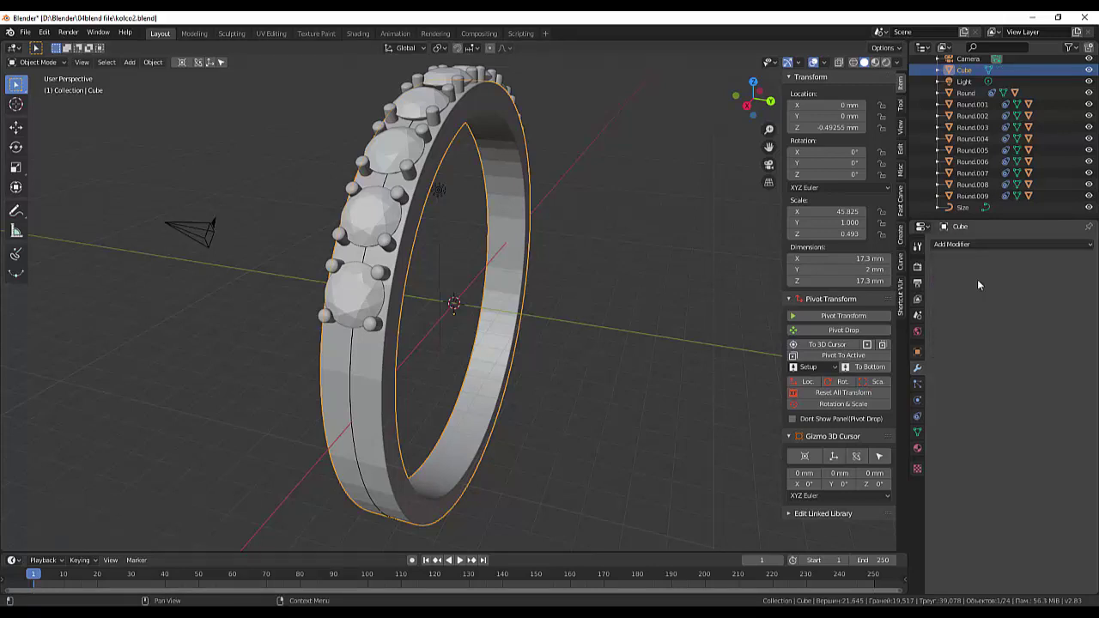
left_click(950, 244)
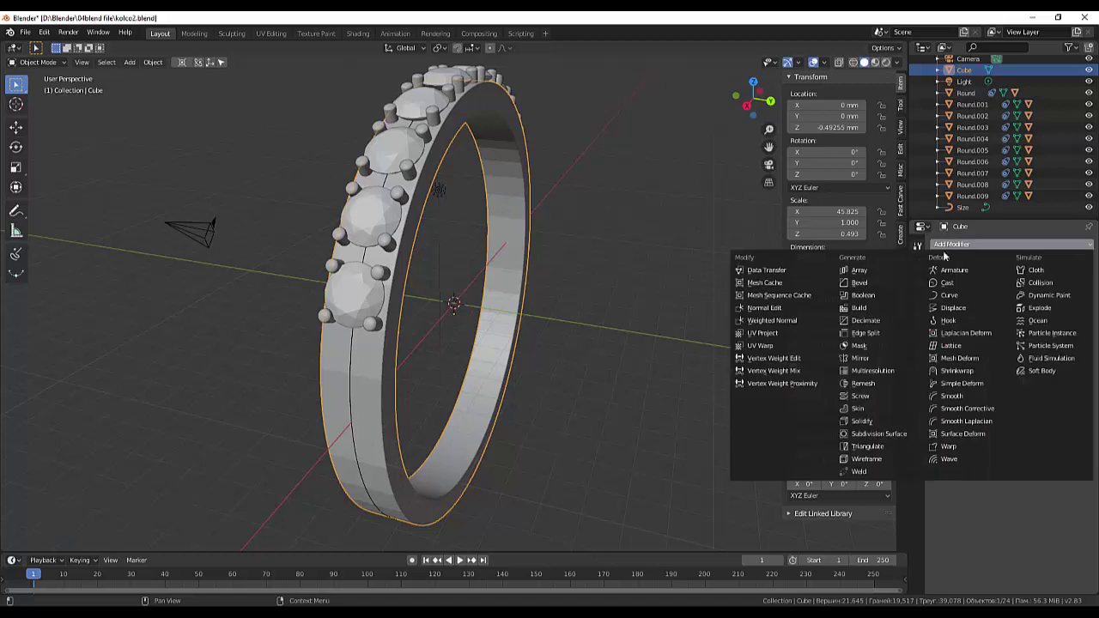
left_click(876, 436)
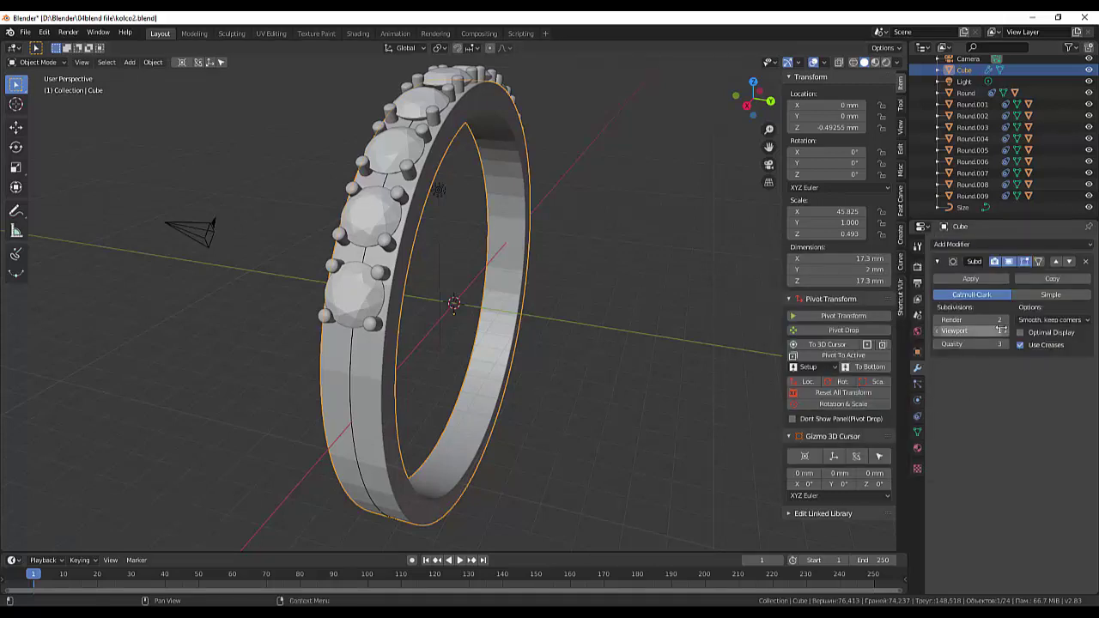
Step: Try render level 3 and viewport levels up to 4 on the band's subdivision, and return both to level 2
left_click(969, 331)
type("2")
key("Return")
left_click(1004, 320)
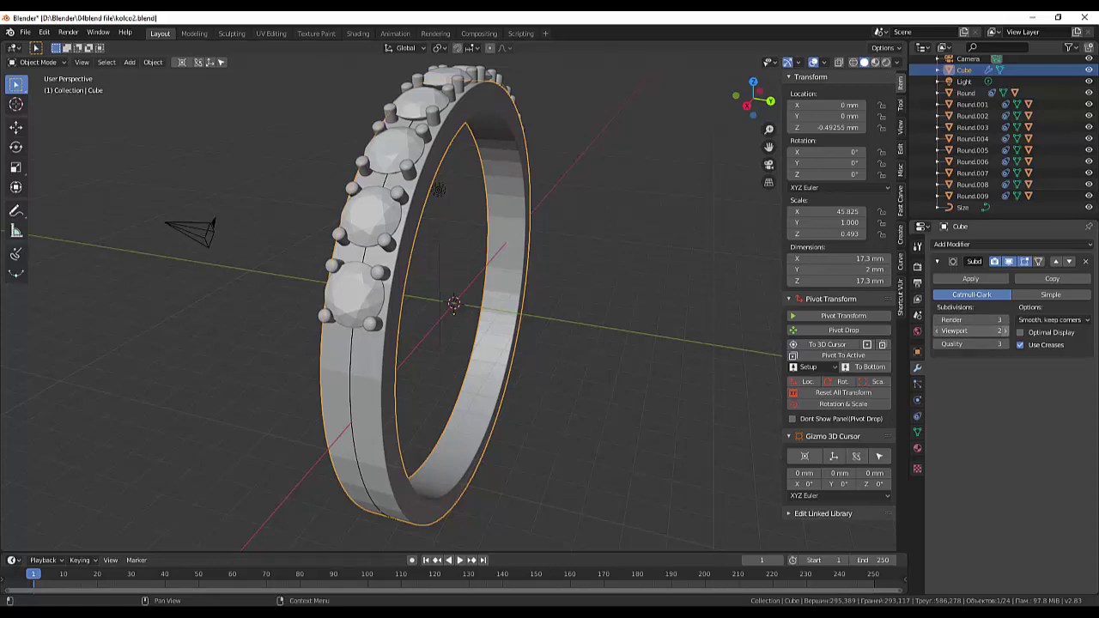
left_click(937, 331)
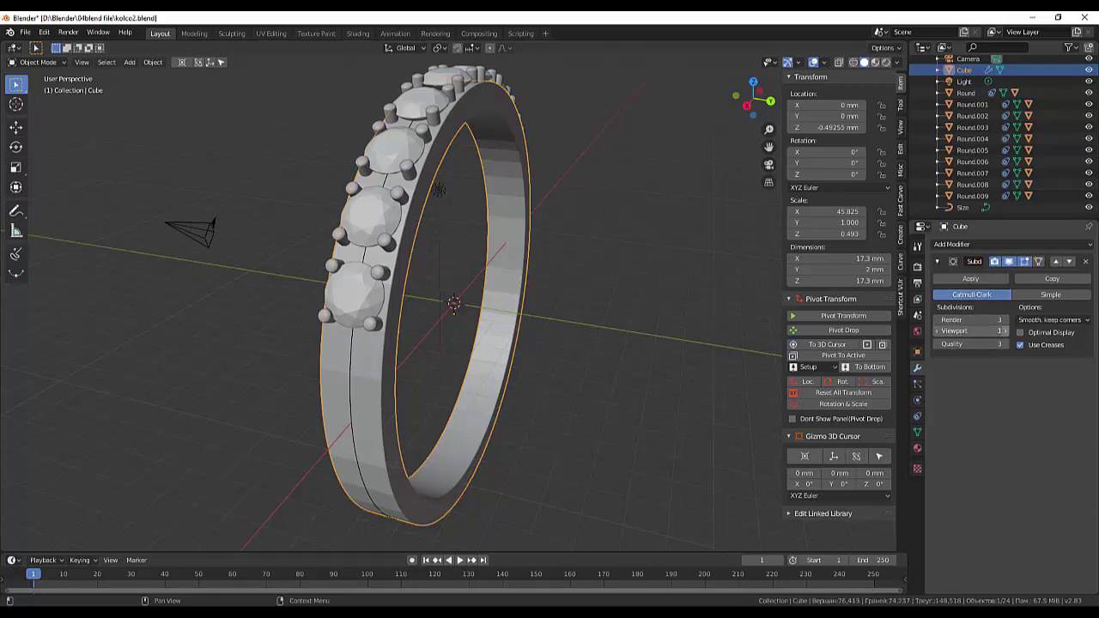
left_click(1004, 330)
left_click(1004, 330)
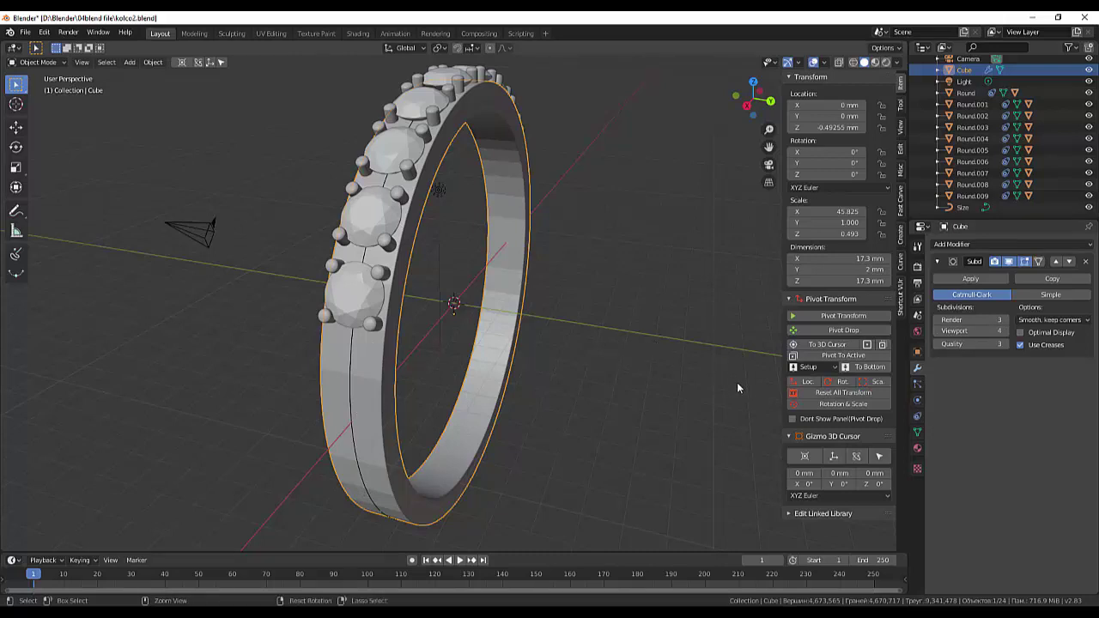
key("ctrl+2")
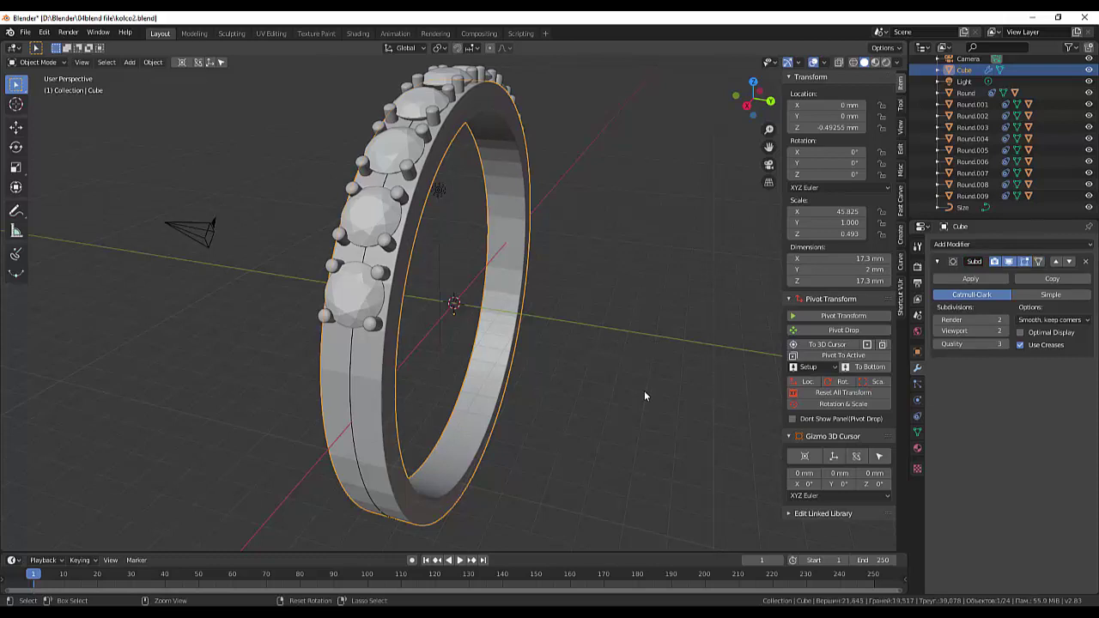
Step: Undo the band's previous subdivision changes and add a fresh Subdivision Surface modifier to its original mesh
key("ctrl+z")
key("Tab")
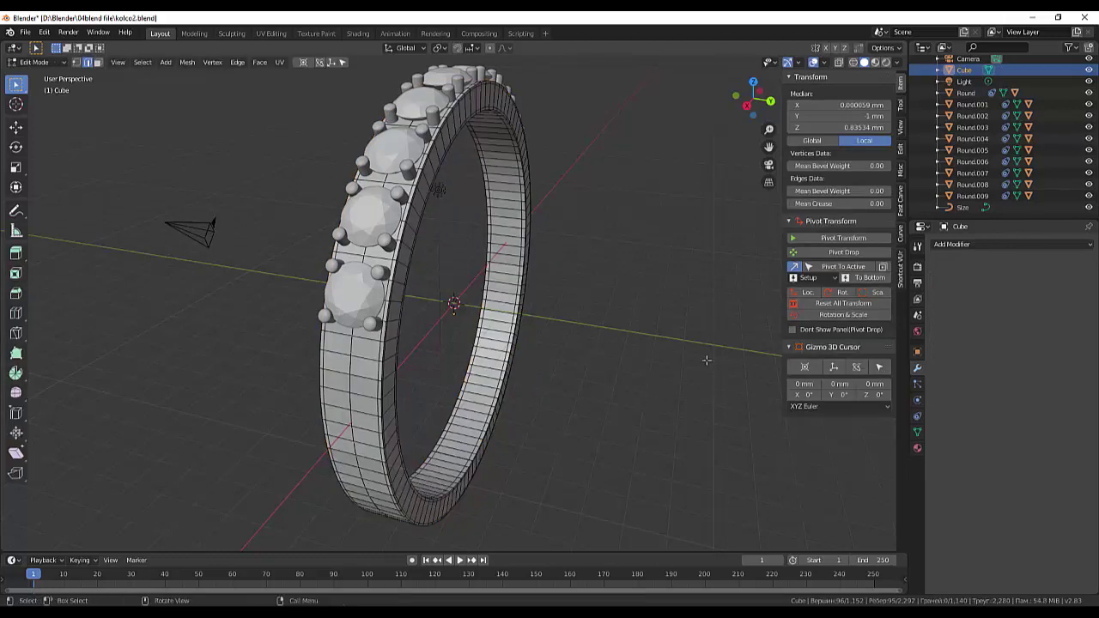
left_click(951, 244)
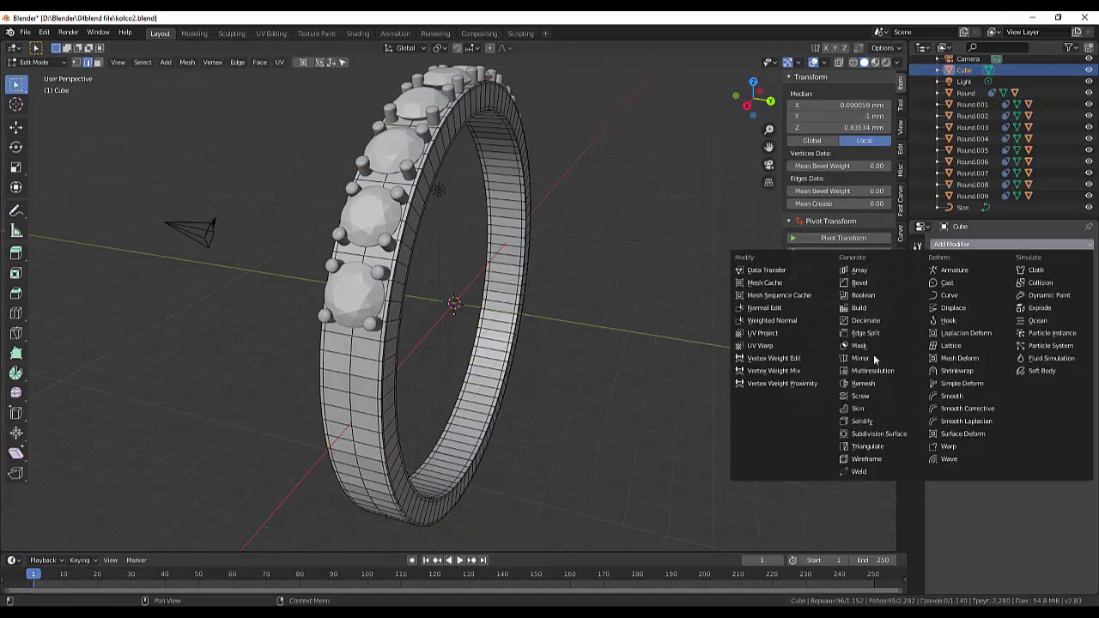
left_click(879, 435)
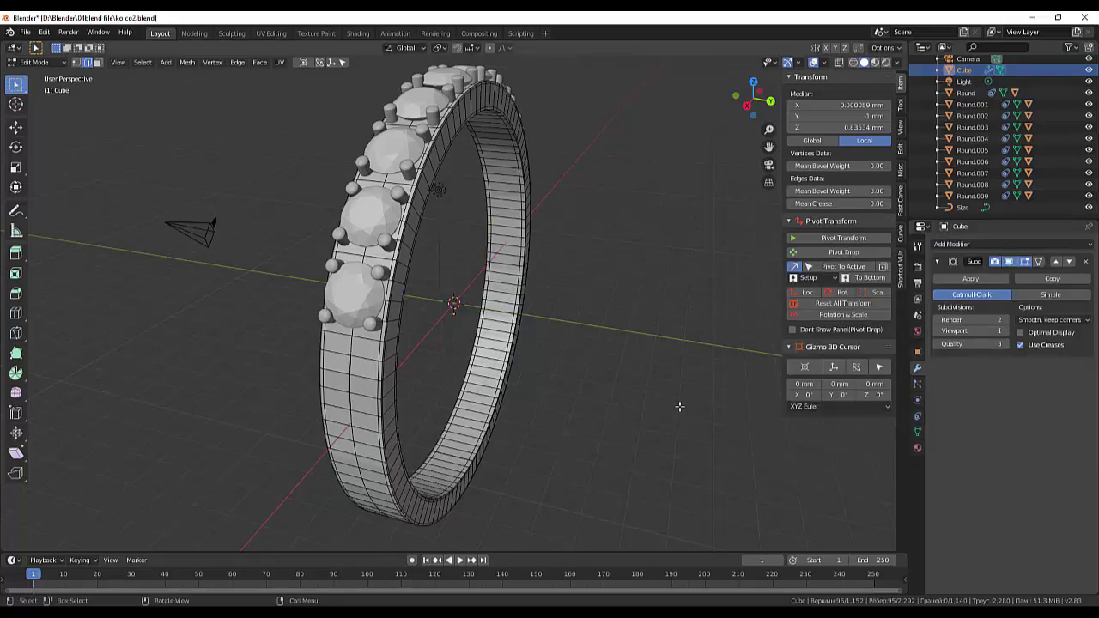
Step: Return the ring band to Object Mode and apply Shade Smooth to it
middle_click_drag(680, 406, 150, 117, "alt")
left_click(48, 61)
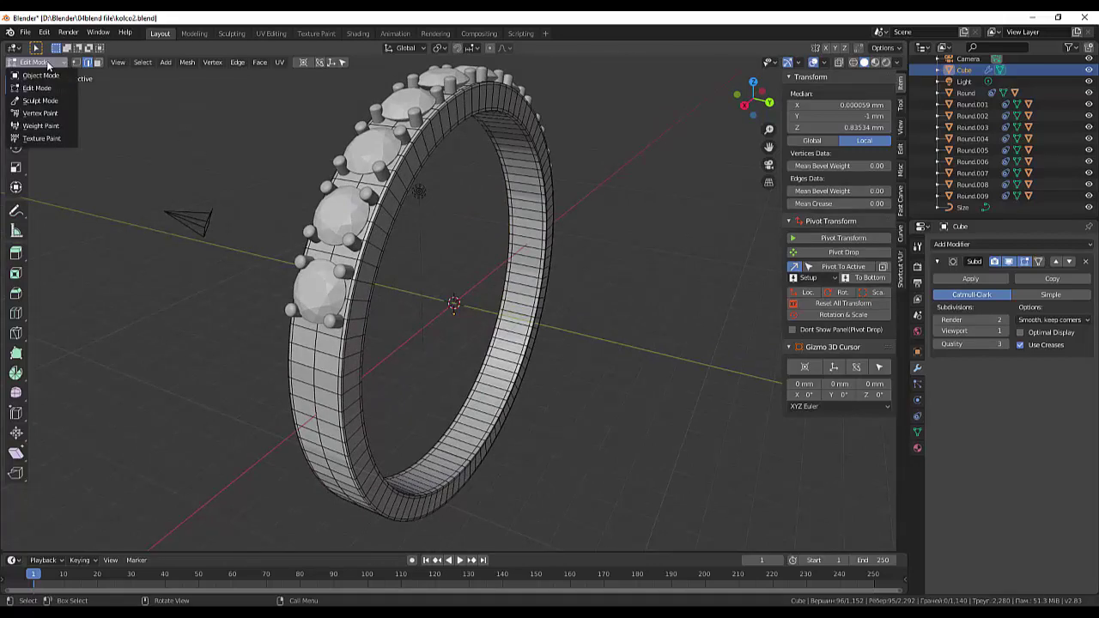
left_click(37, 77)
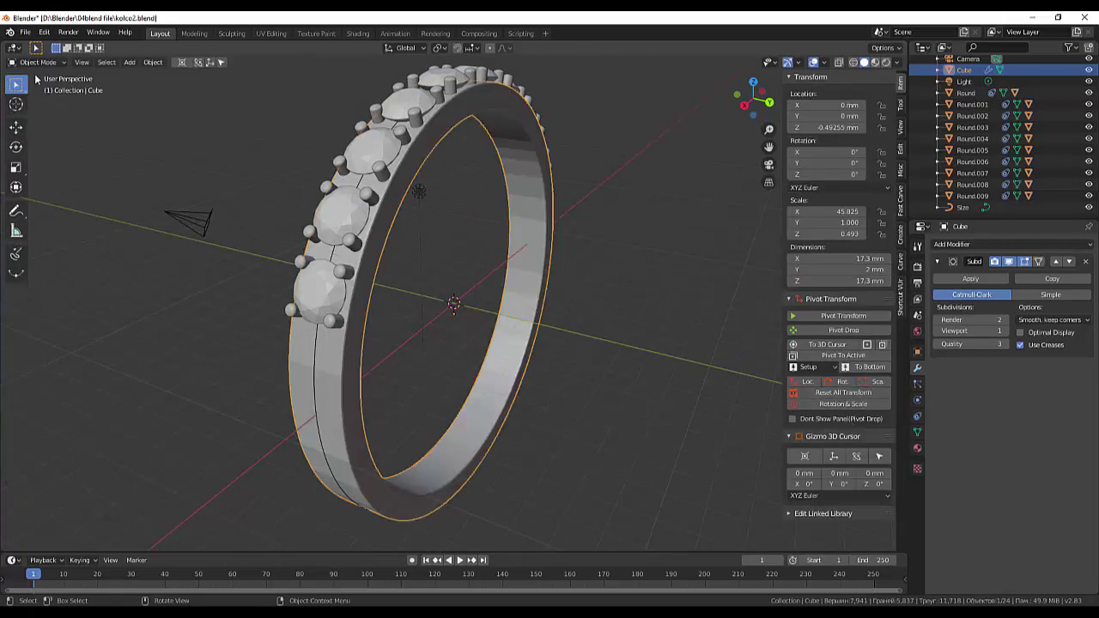
right_click(573, 346)
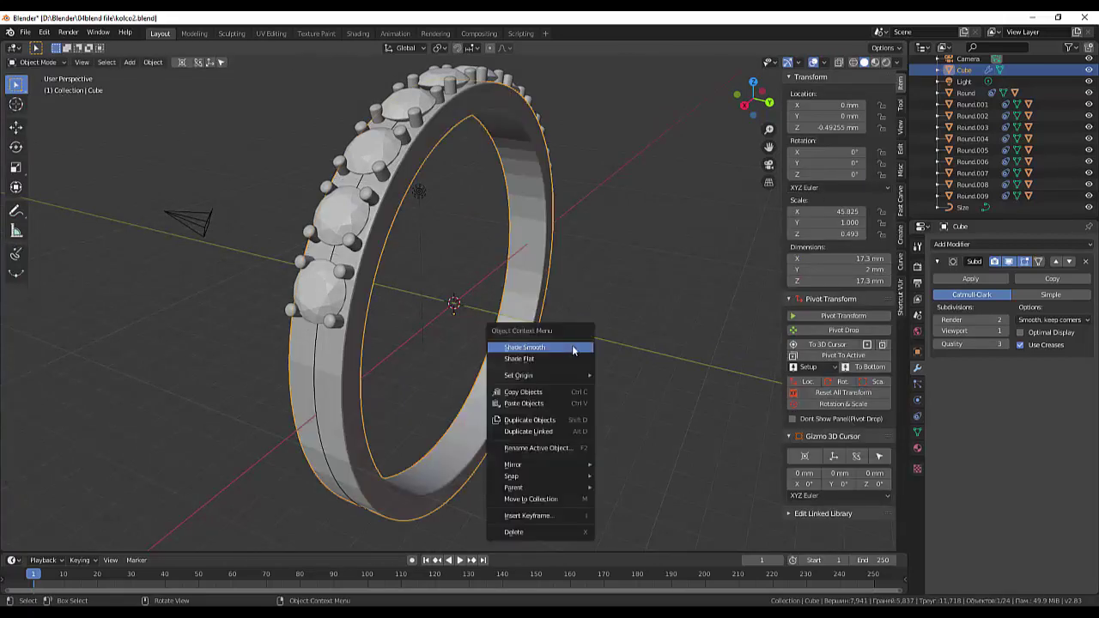
left_click(543, 347)
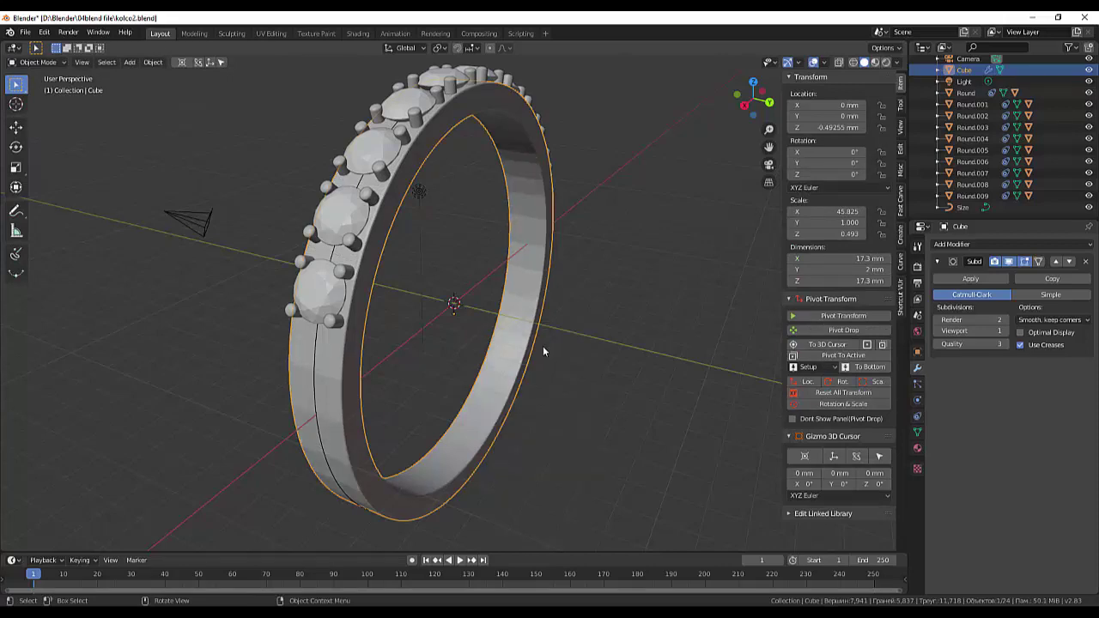
Step: Set both the render and viewport levels of the band's Subdivision Surface modifier to 3
middle_click_drag(542, 346, 601, 198)
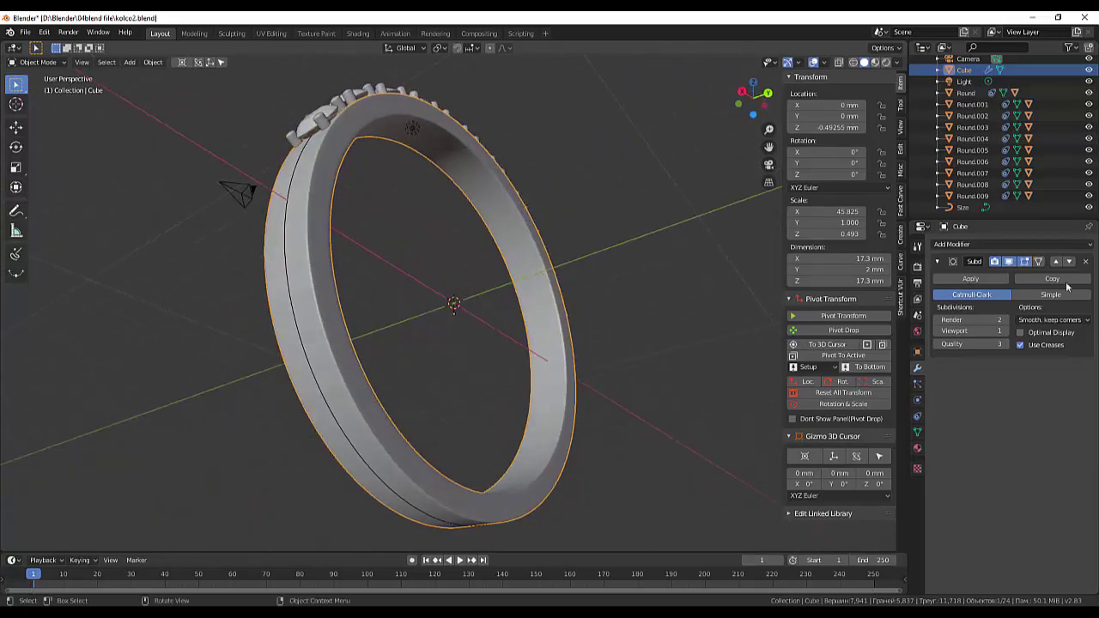
left_click(1002, 319)
left_click(1002, 331)
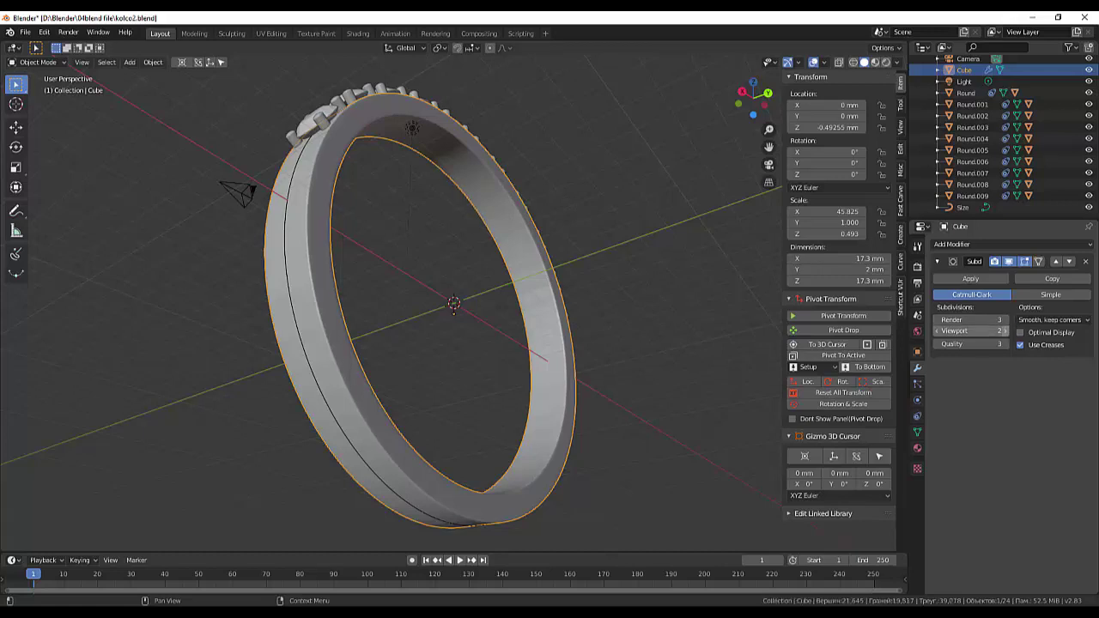
left_click(1002, 330)
middle_click_drag(640, 283, 645, 355)
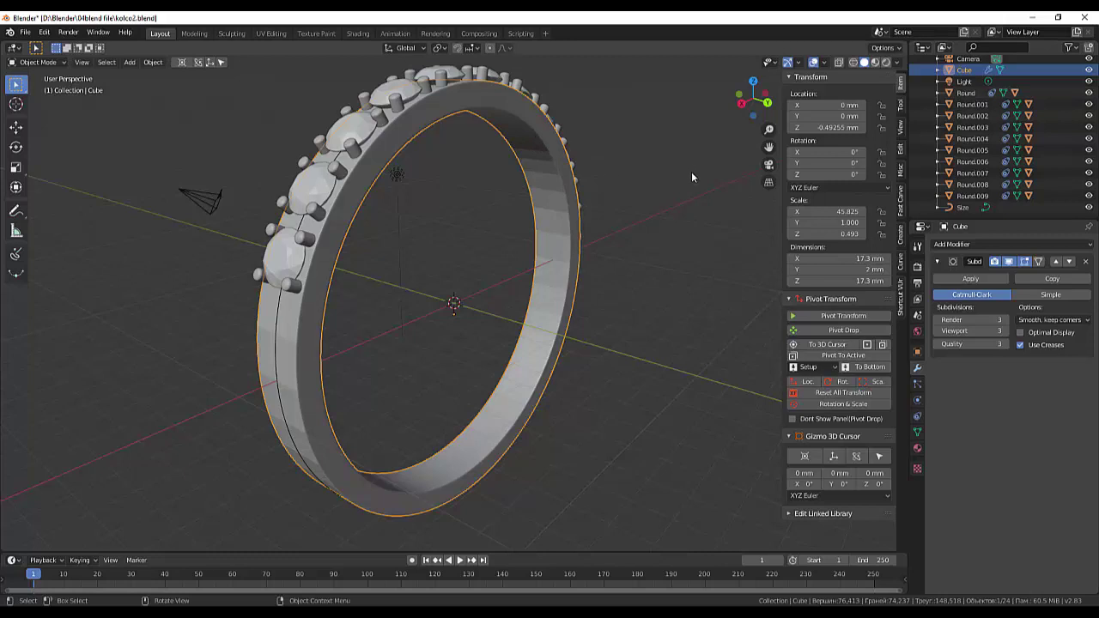
Step: Toggle the Size curve's visibility off and on, and hide the Round gem object
left_click(965, 208)
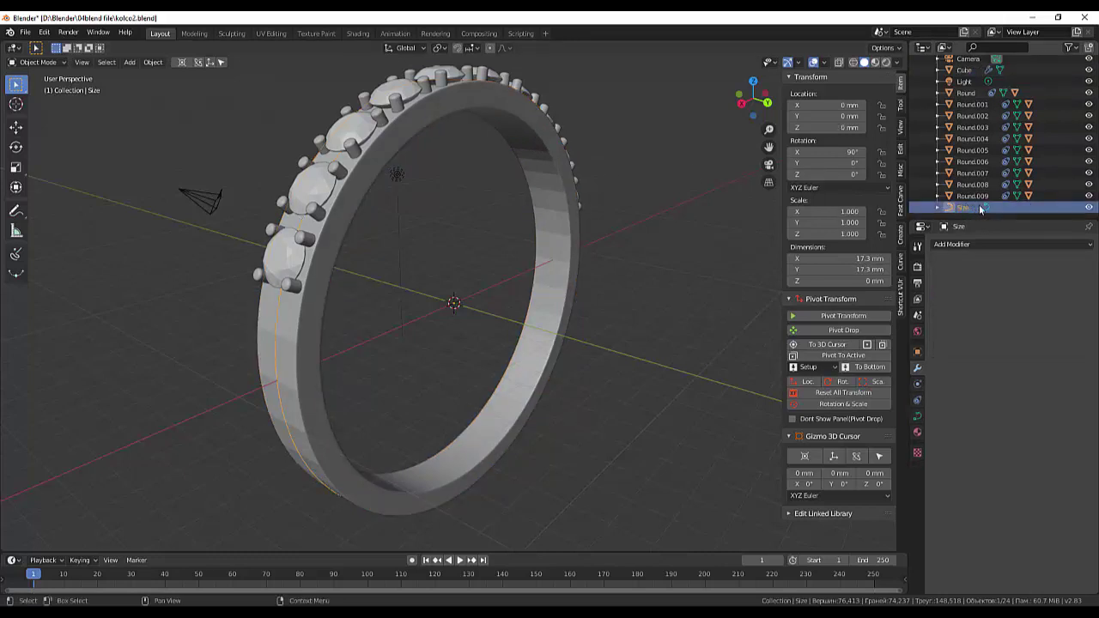
left_click(1089, 209)
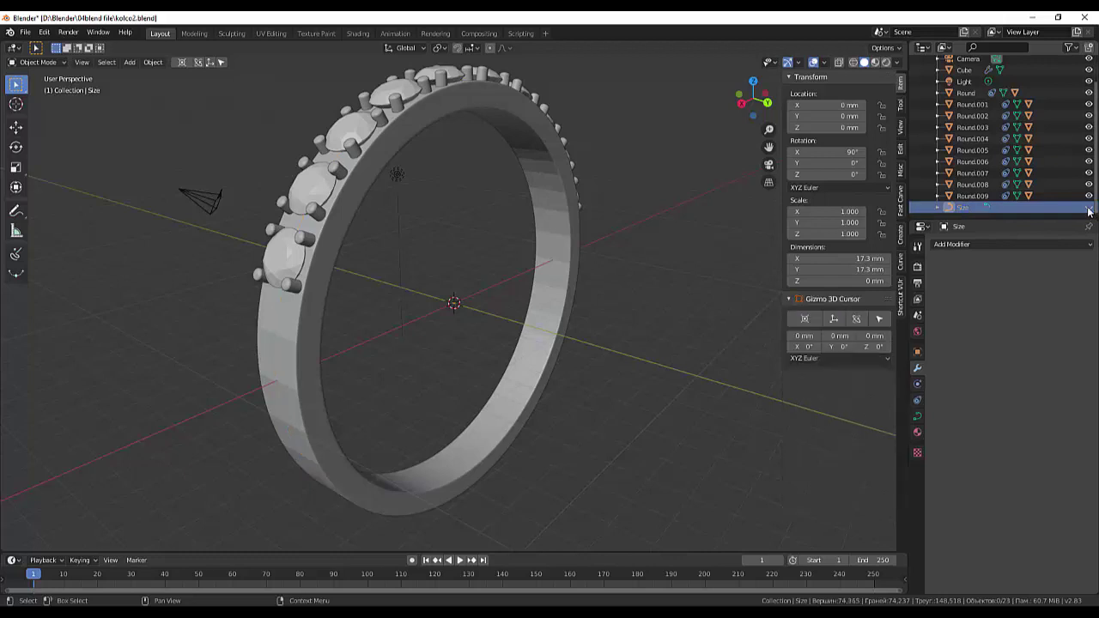
left_click(1089, 208)
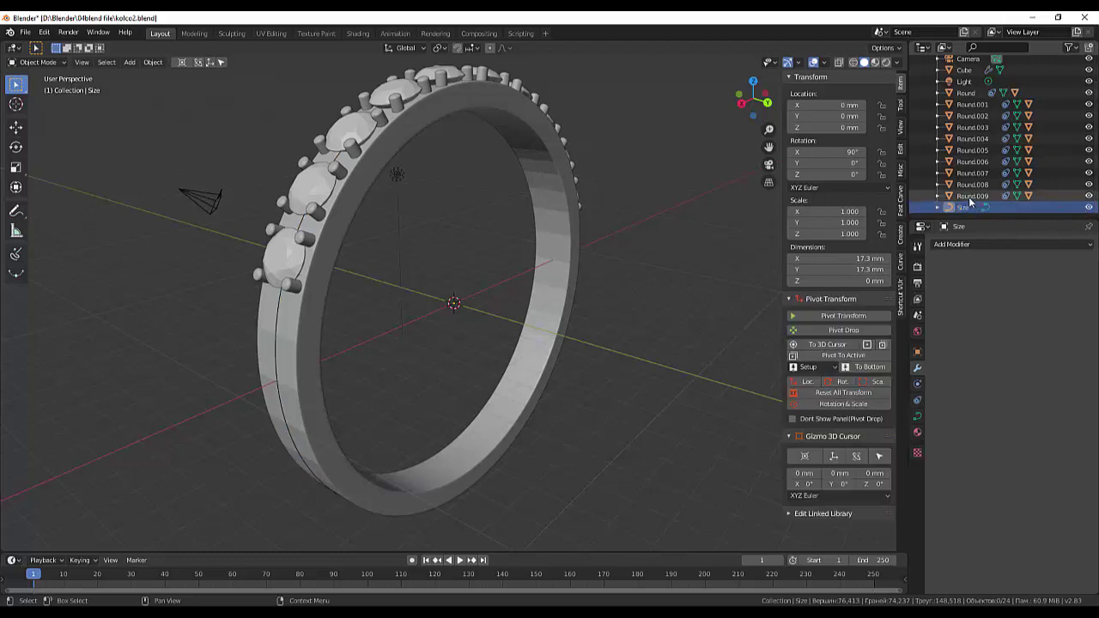
left_click(966, 93)
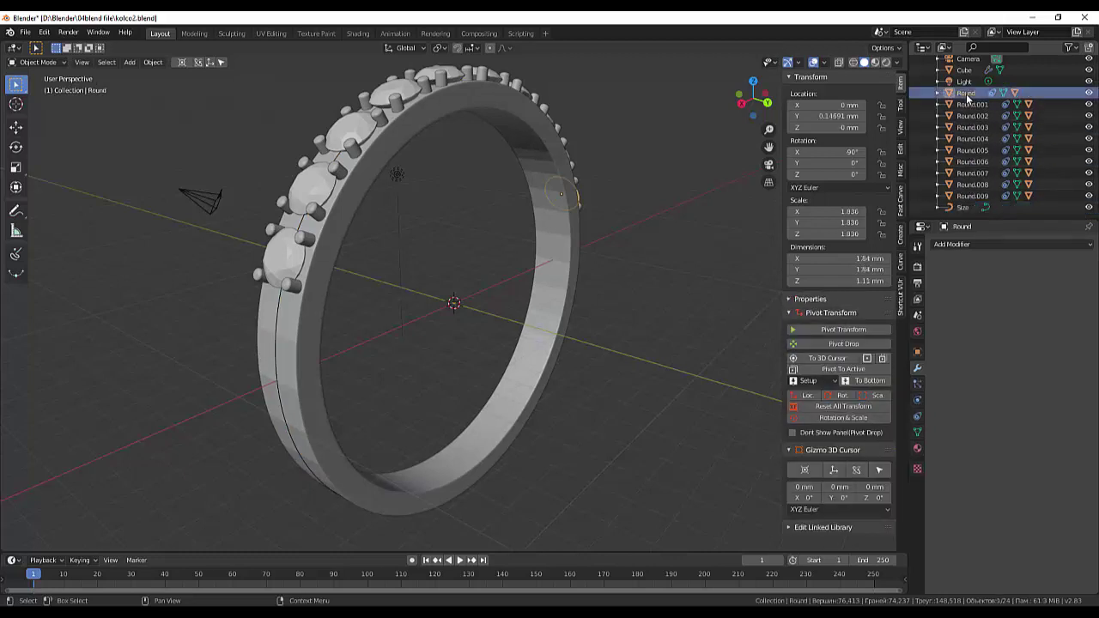
left_click(1089, 93)
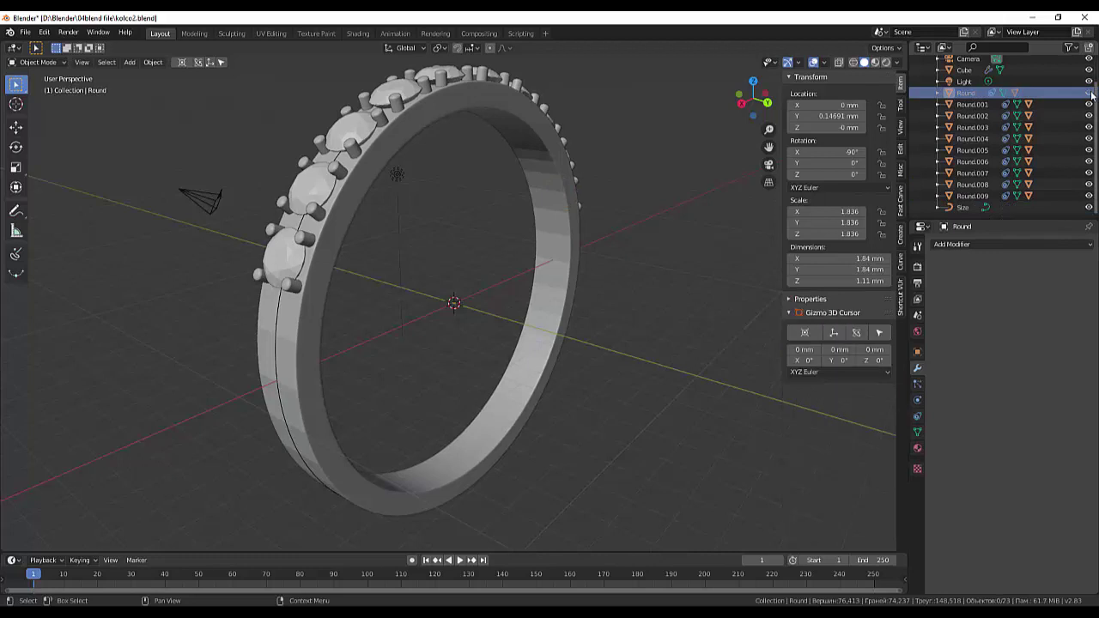
Step: Hide the ring band and add a mesh cylinder with 40 vertices, located at 90 mm on X
left_click(1090, 71)
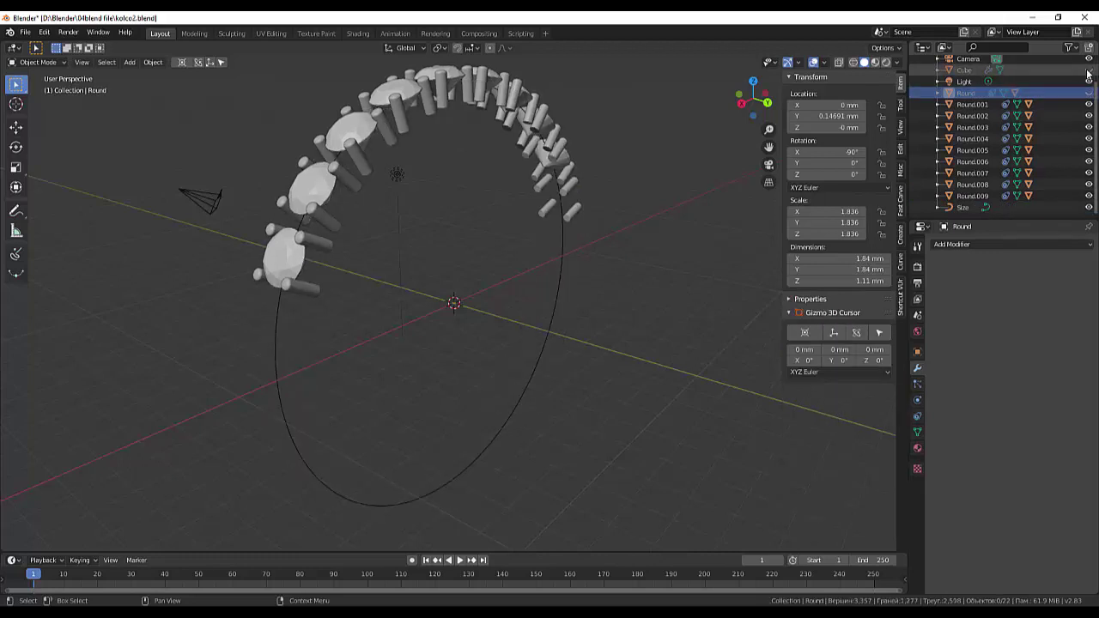
middle_click_drag(711, 193, 694, 232)
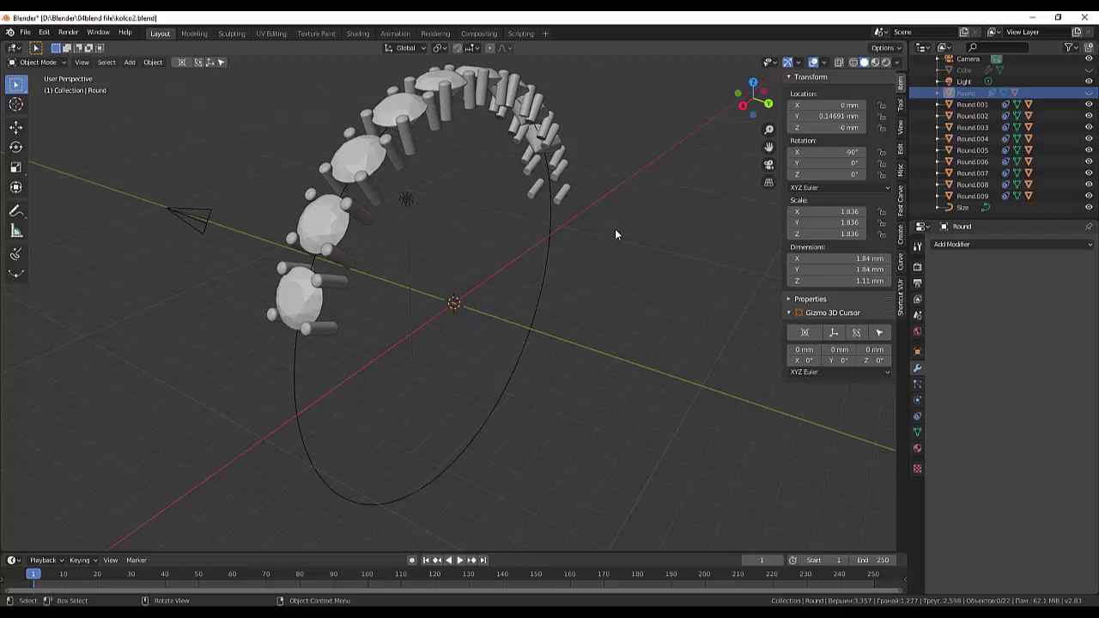
key("shift+a")
mouse_move(615, 230)
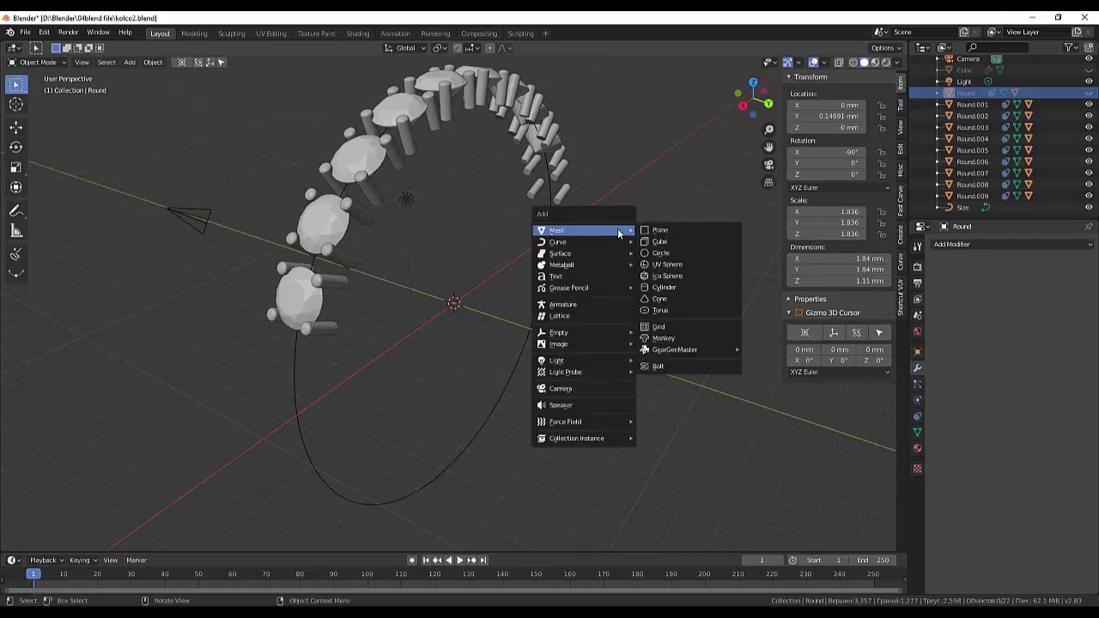
left_click(670, 288)
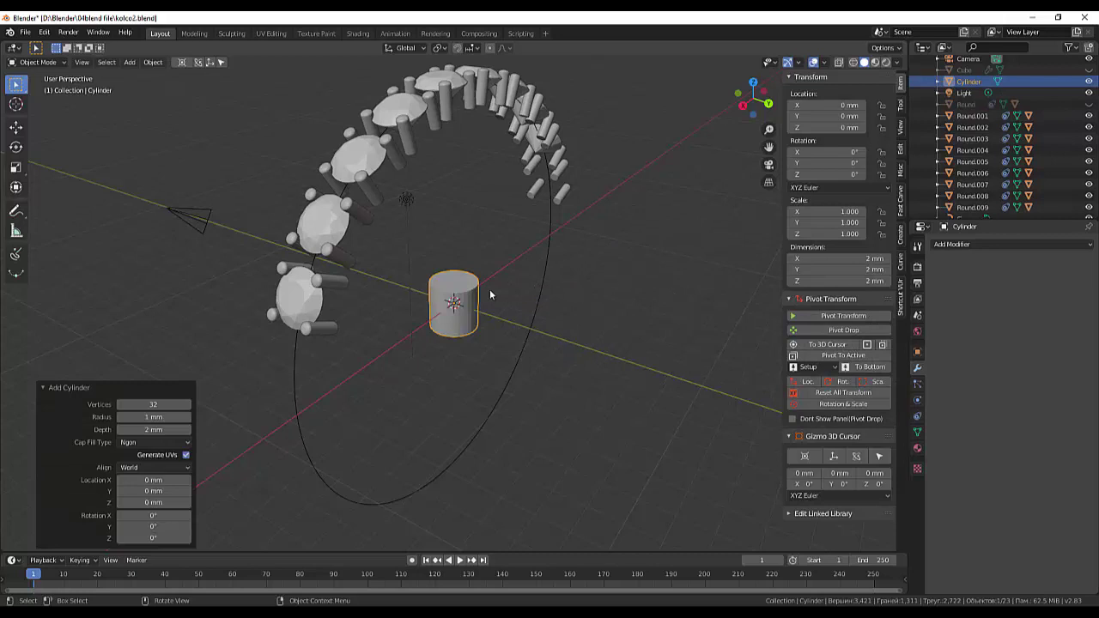
left_click(156, 404)
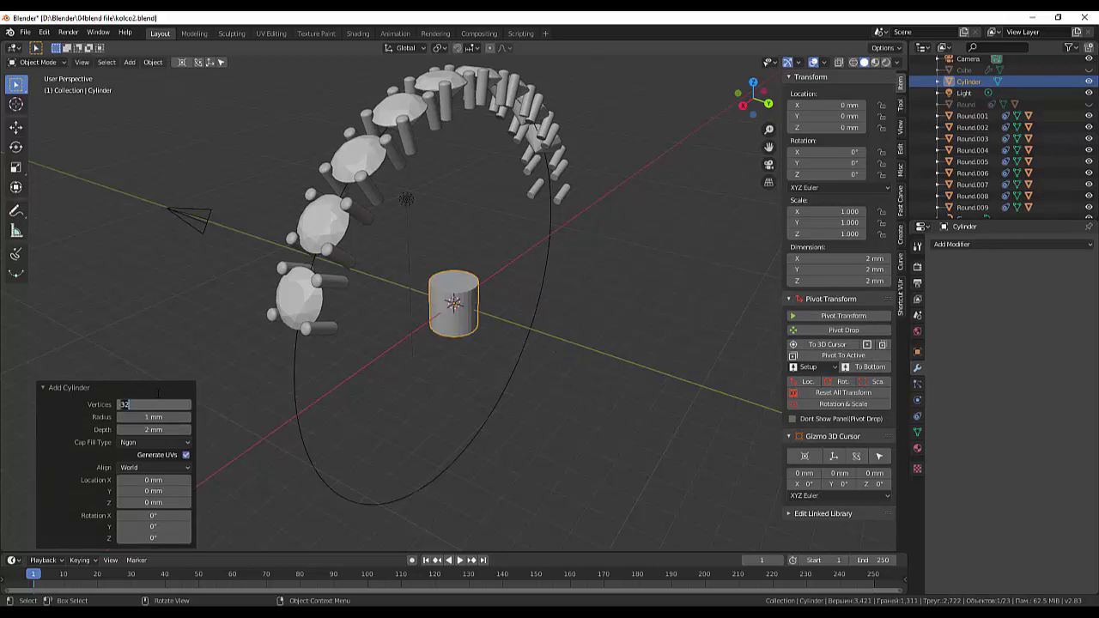
type("40")
left_click(153, 480)
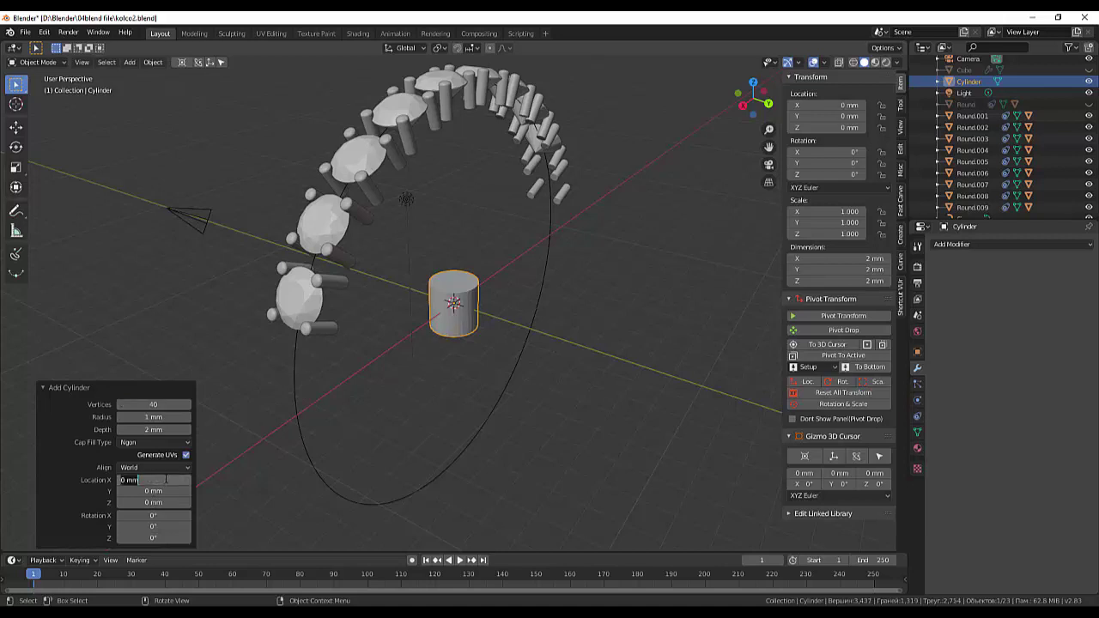
type("90")
key("Return")
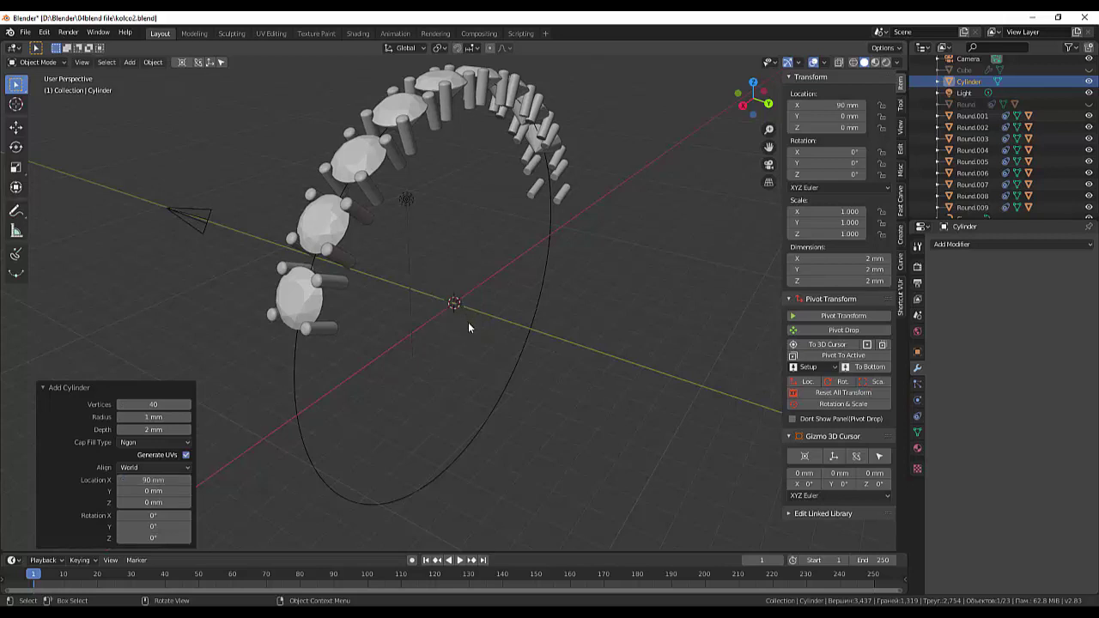
Step: Undo adding the cylinder and hiding the ring band
scroll(468, 327, "down", 8)
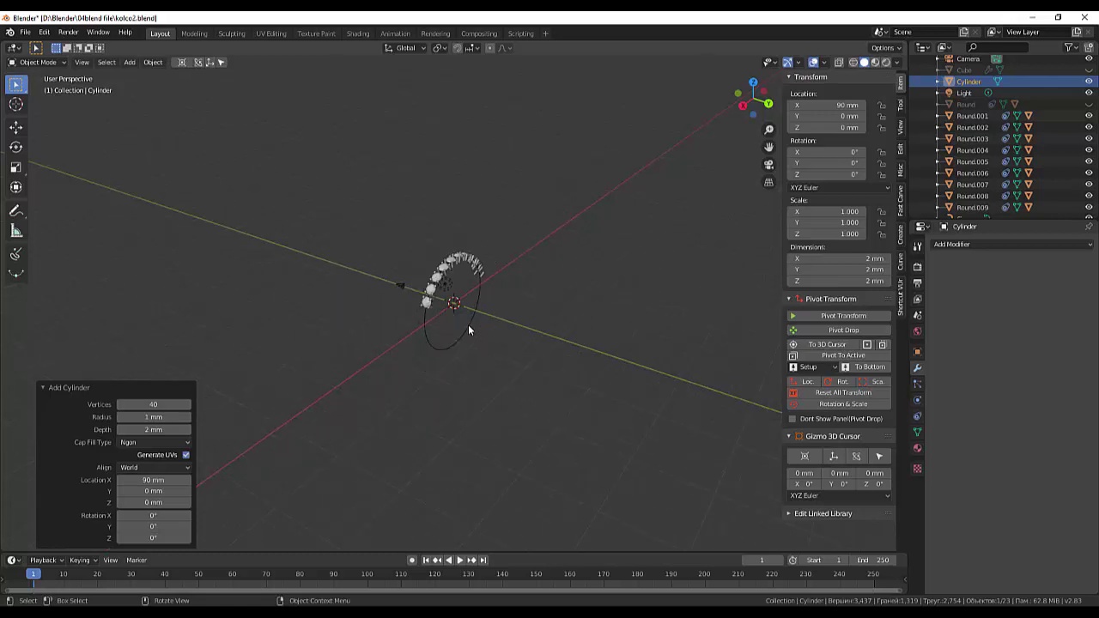
scroll(468, 326, "up", 2)
key("ctrl+z")
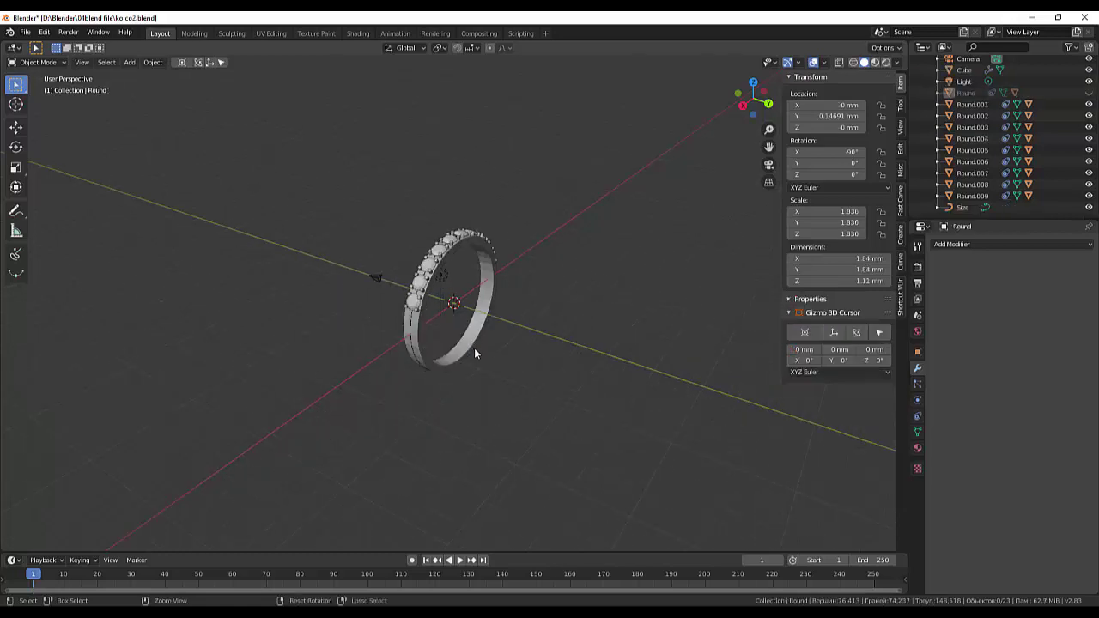
scroll(477, 348, "up", 7)
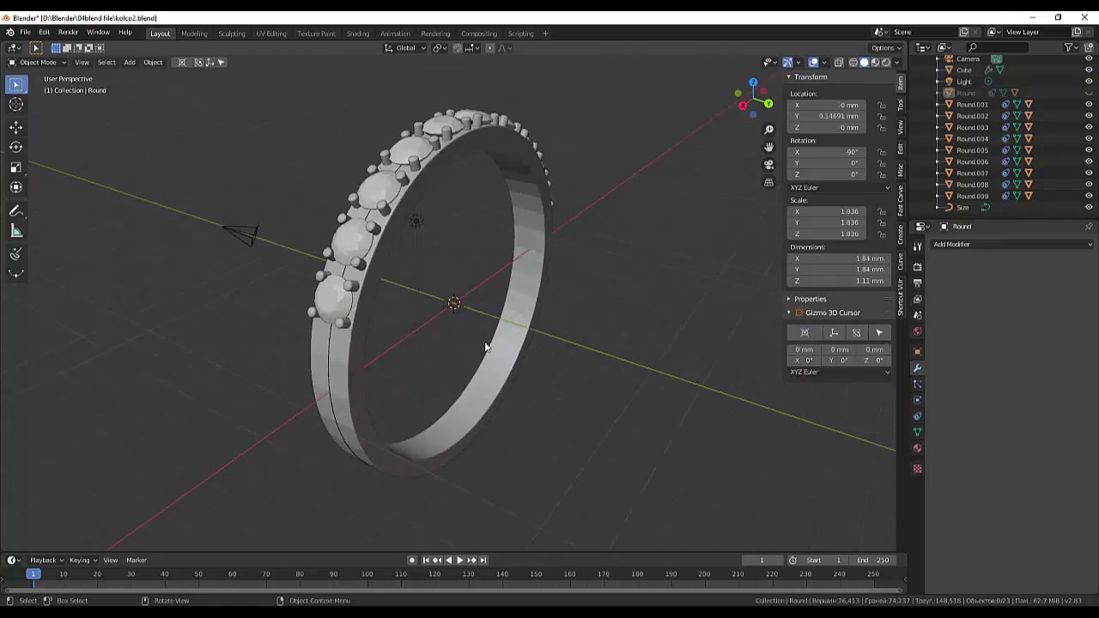
scroll(485, 341, "down", 1)
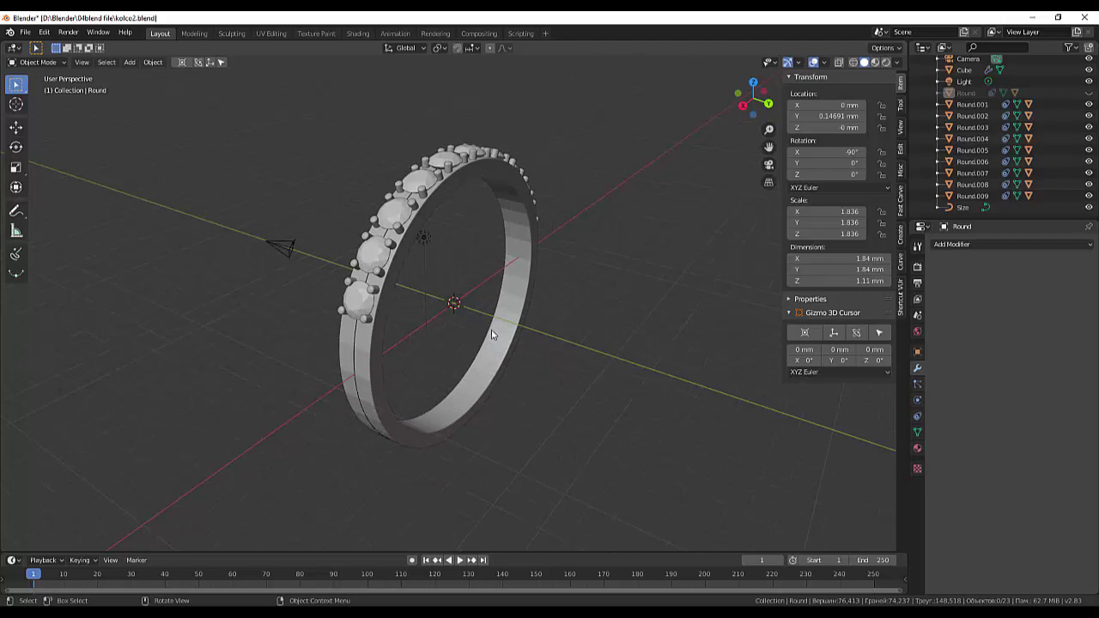
scroll(472, 337, "up", 5)
scroll(472, 338, "down", 5)
Step: Select the ring band in Object Mode and apply Shade Smooth to it again
left_click(474, 380)
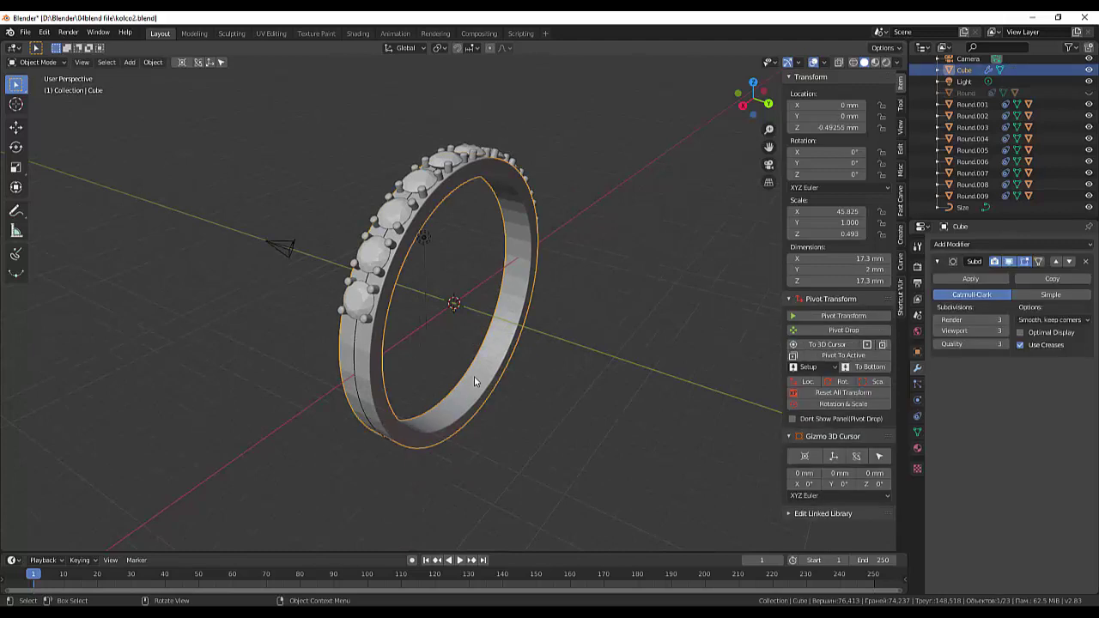
right_click(486, 359)
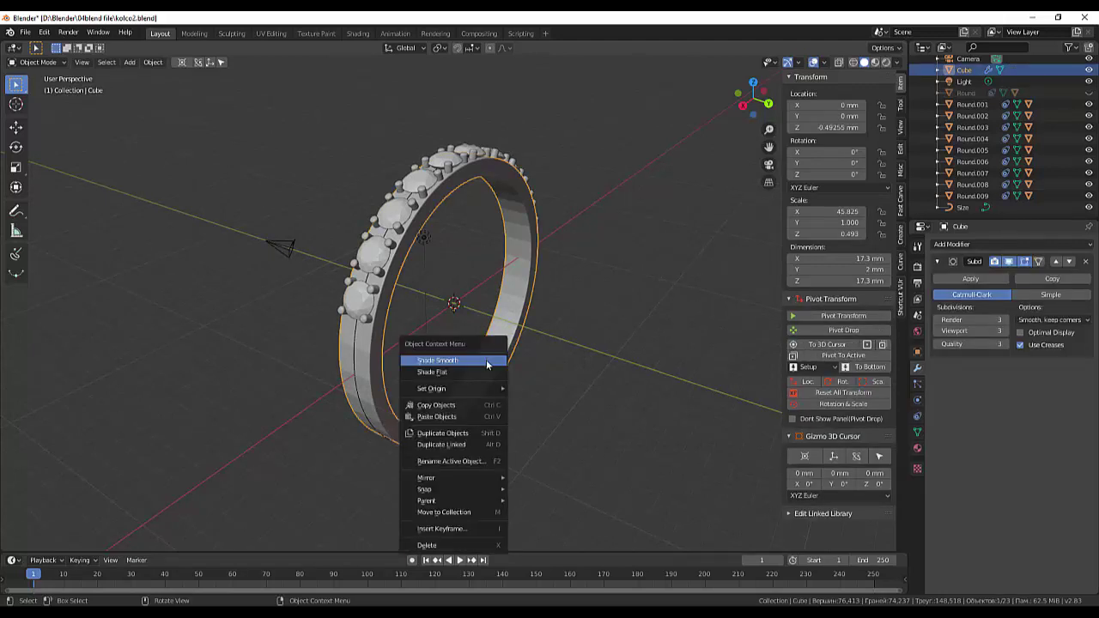
left_click(38, 62)
left_click(43, 73)
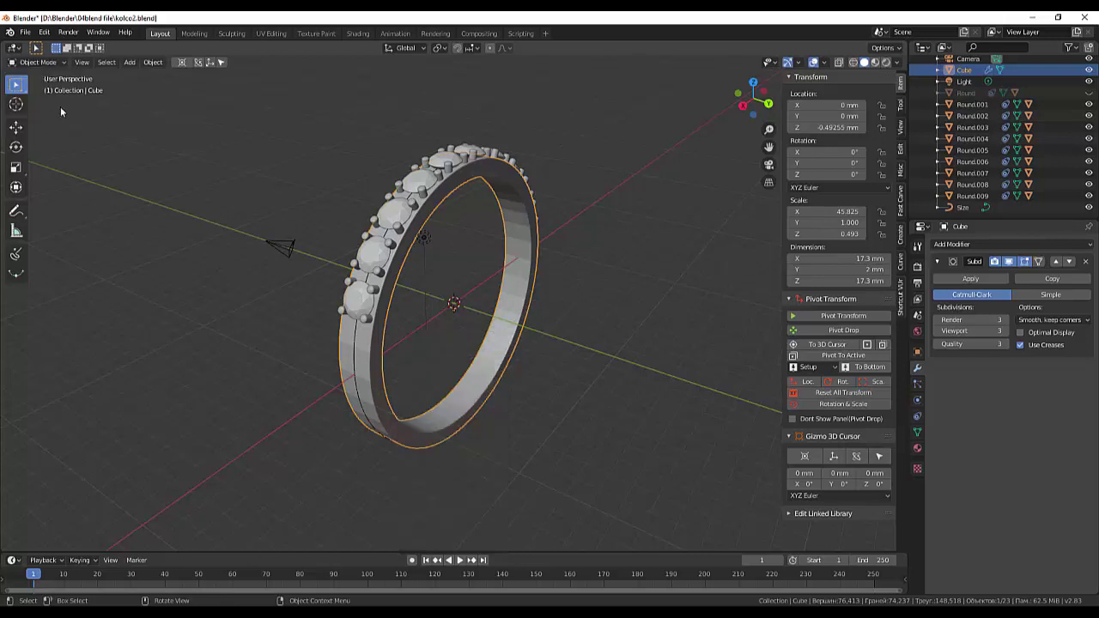
right_click(501, 344)
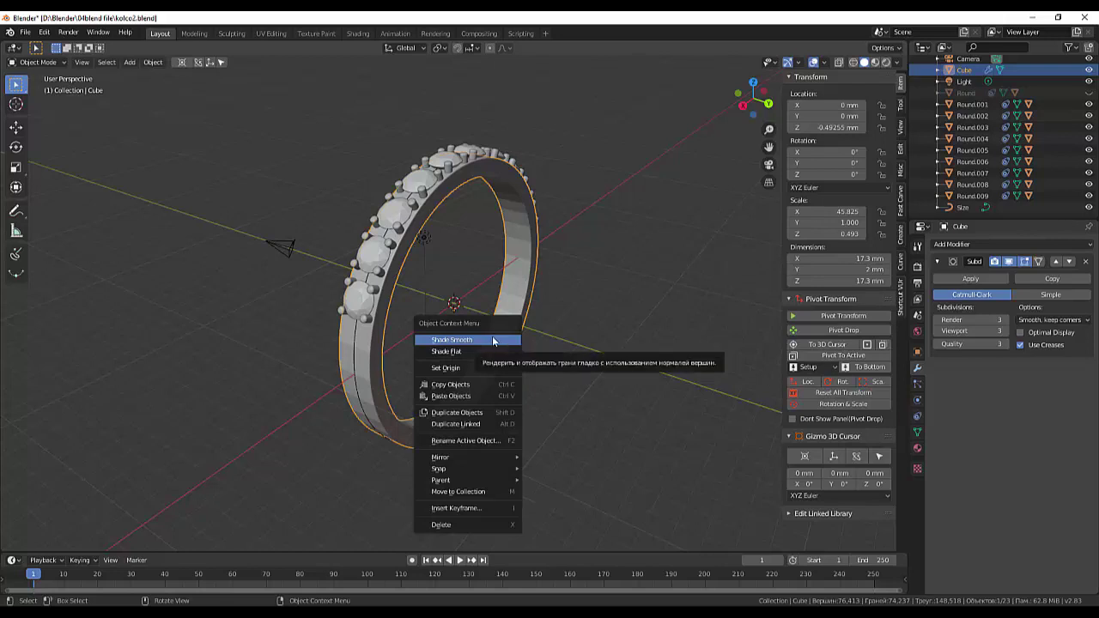
left_click(493, 341)
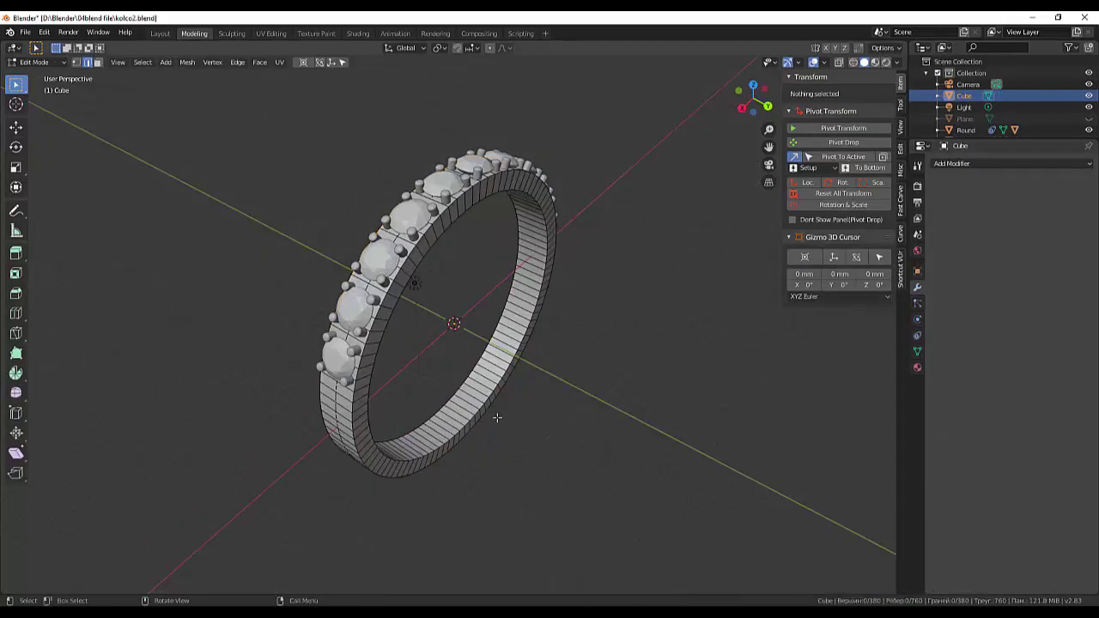
Step: Bevel the ring band's two outer edge loops with 3 segments and a width of about 0.08 mm
scroll(475, 363, "up", 2)
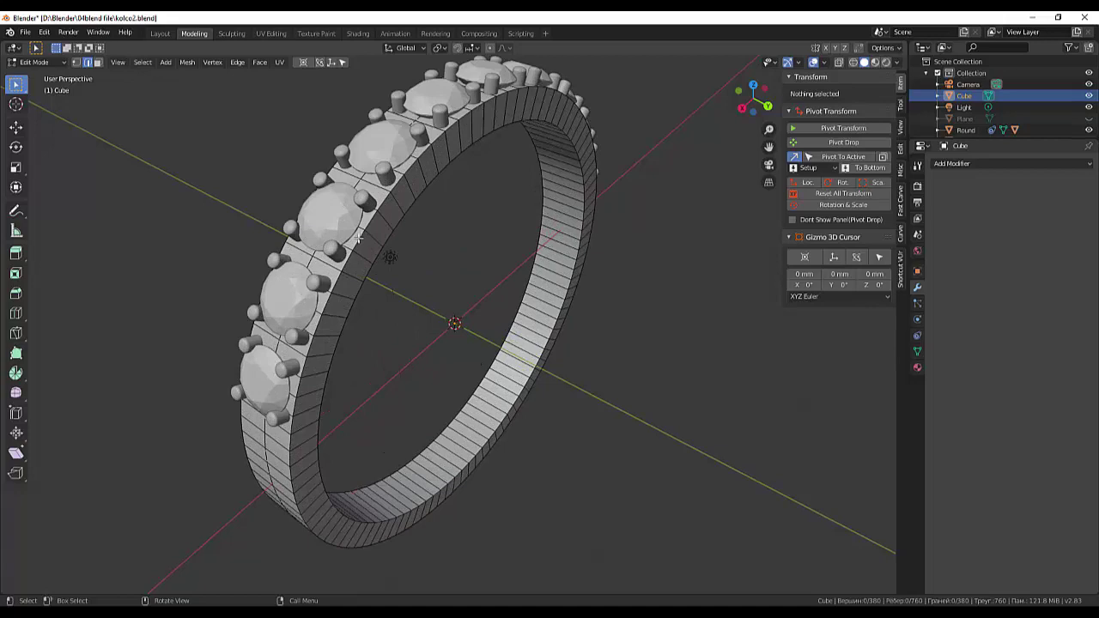
left_click(358, 238)
middle_click_drag(358, 238, 601, 314)
left_click(519, 290, "alt")
left_click(432, 297, "shift")
left_click(434, 294, "alt+shift")
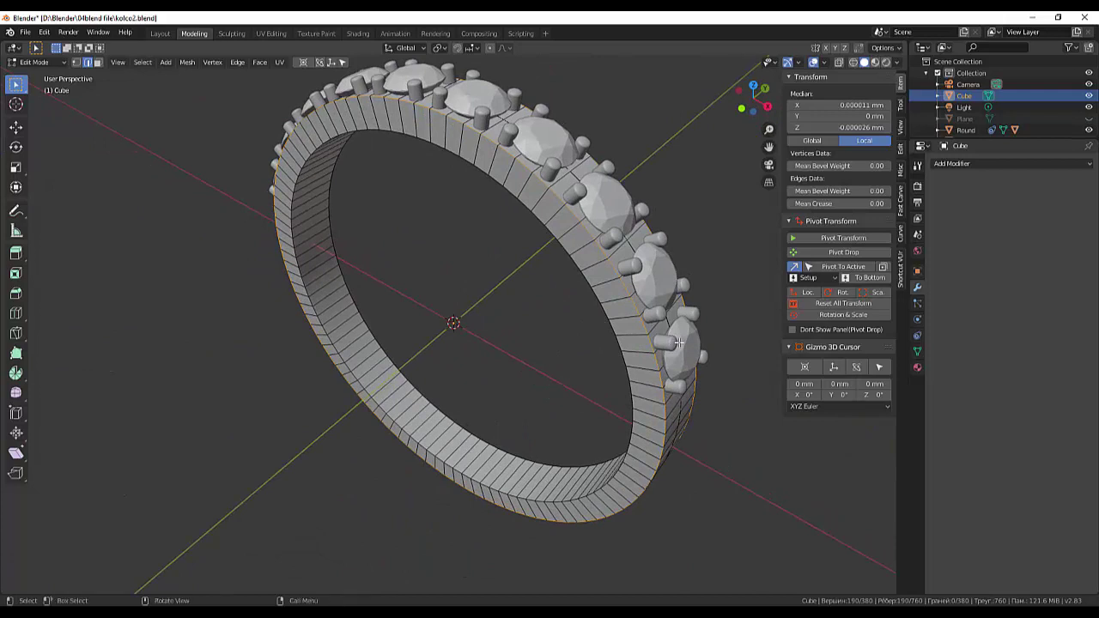
key("ctrl+b")
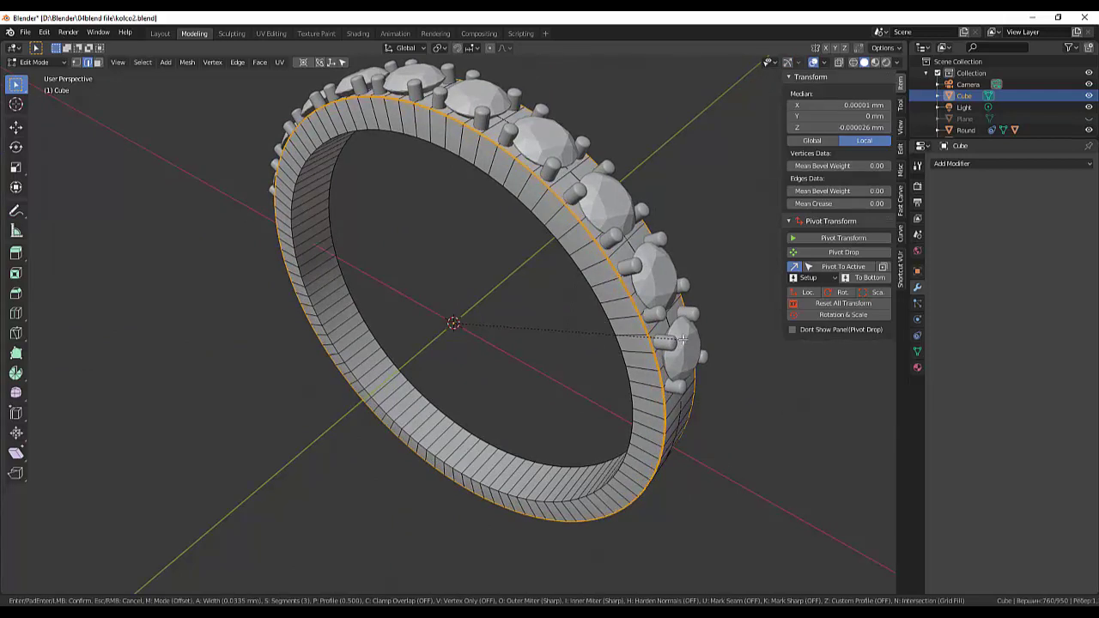
scroll(684, 342, "down", 1)
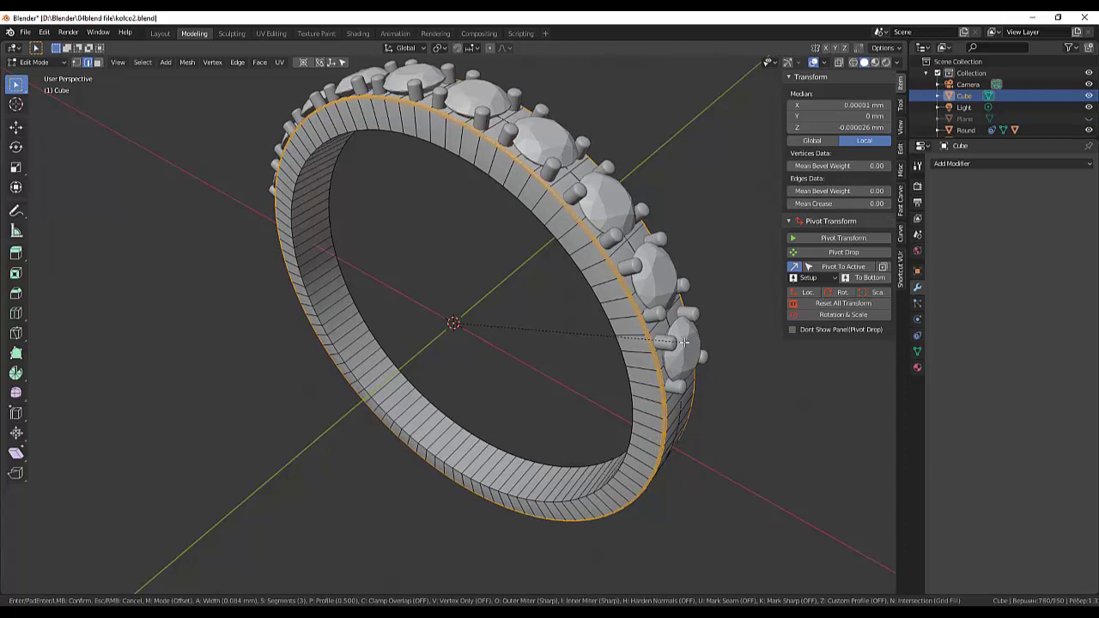
left_click(683, 342)
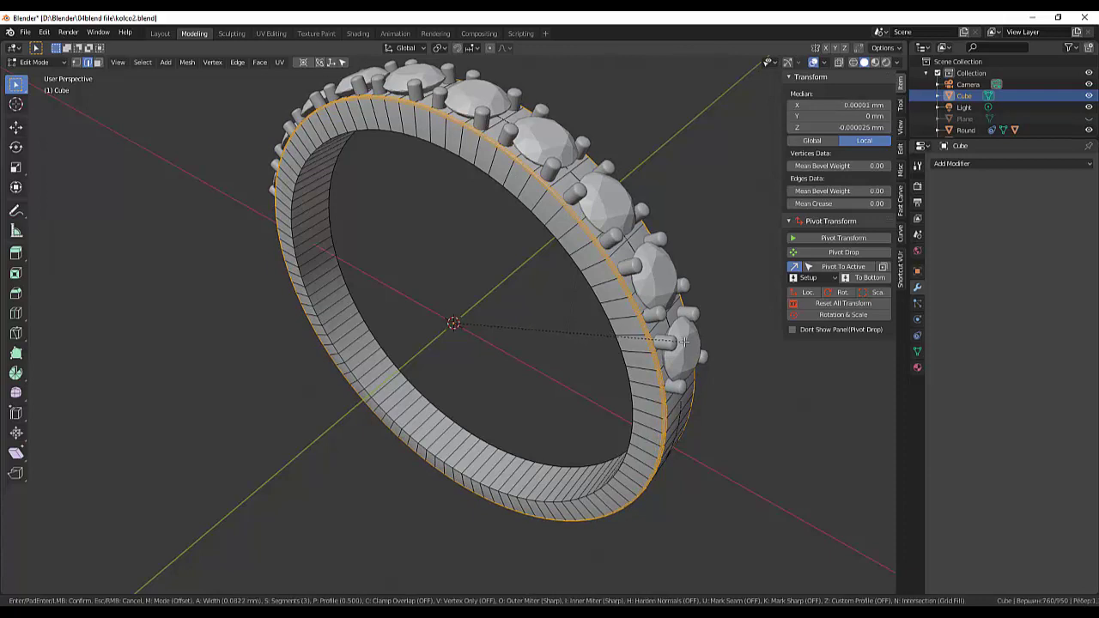
Step: Bevel the ring band's two inner edge loops with 3 segments and a width of about 0.13 mm, then clear the selection
left_click(424, 450, "alt")
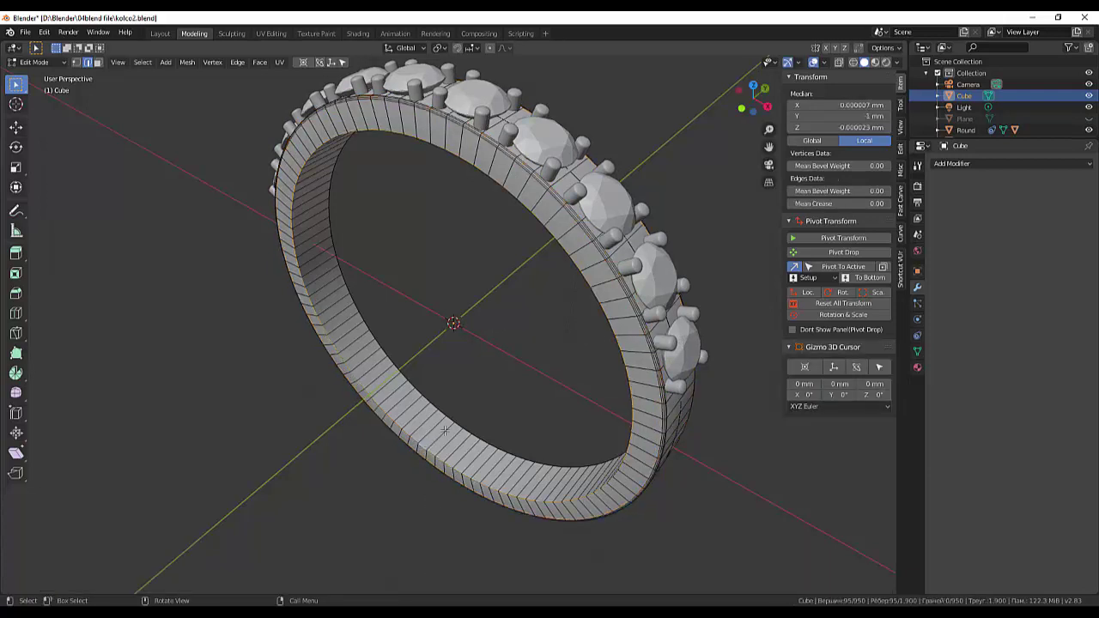
left_click(456, 427, "alt+shift")
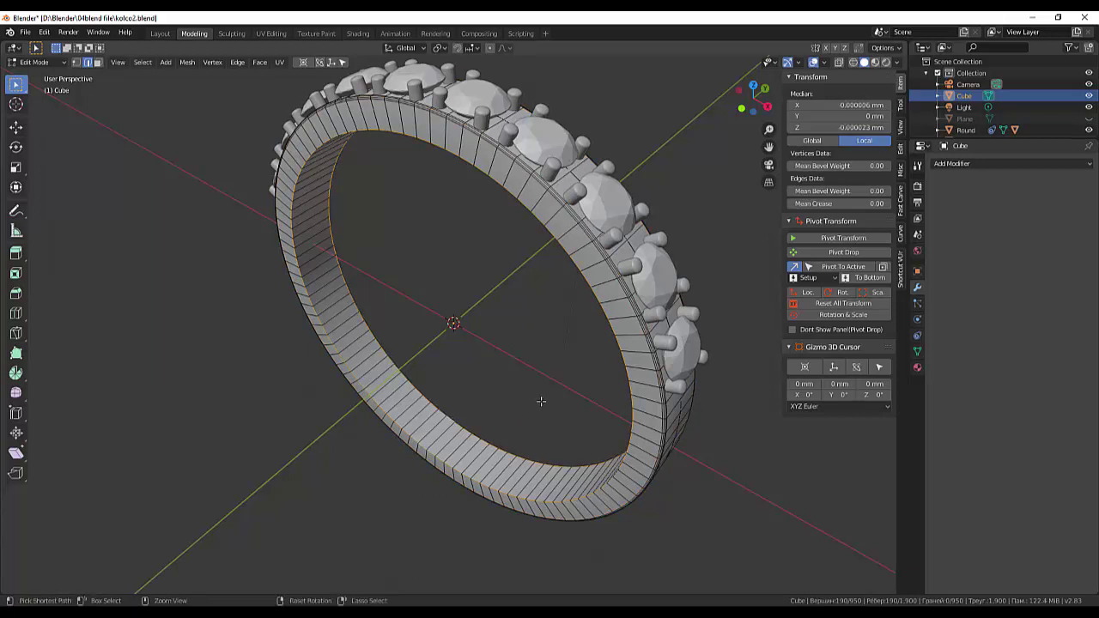
key("ctrl+b")
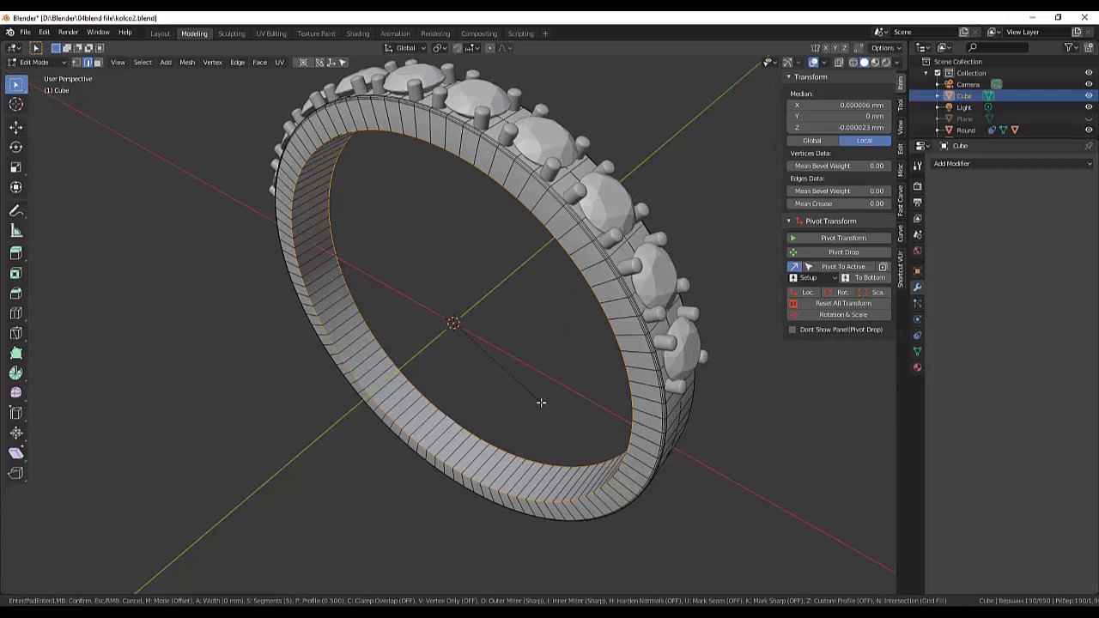
scroll(544, 404, "down", 1)
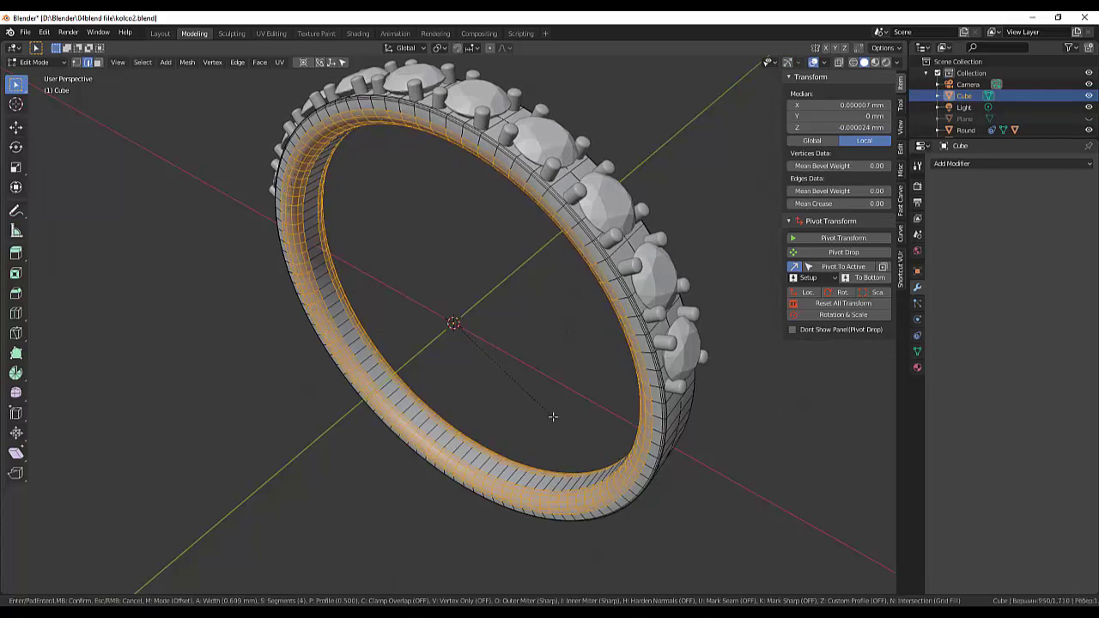
scroll(554, 416, "down", 1)
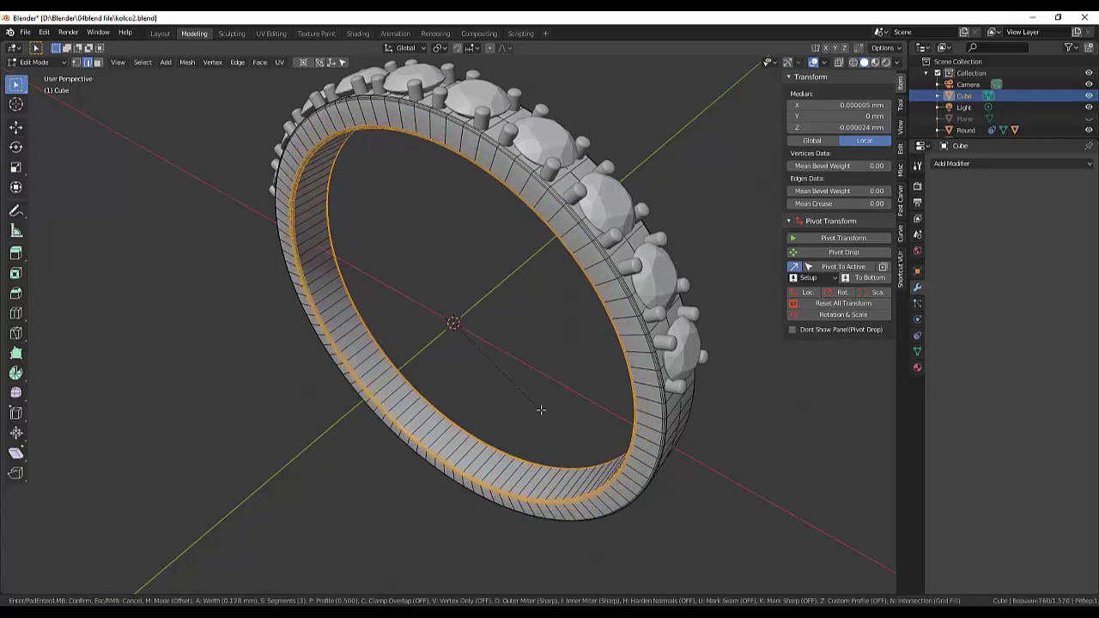
left_click(538, 416)
left_click(762, 579)
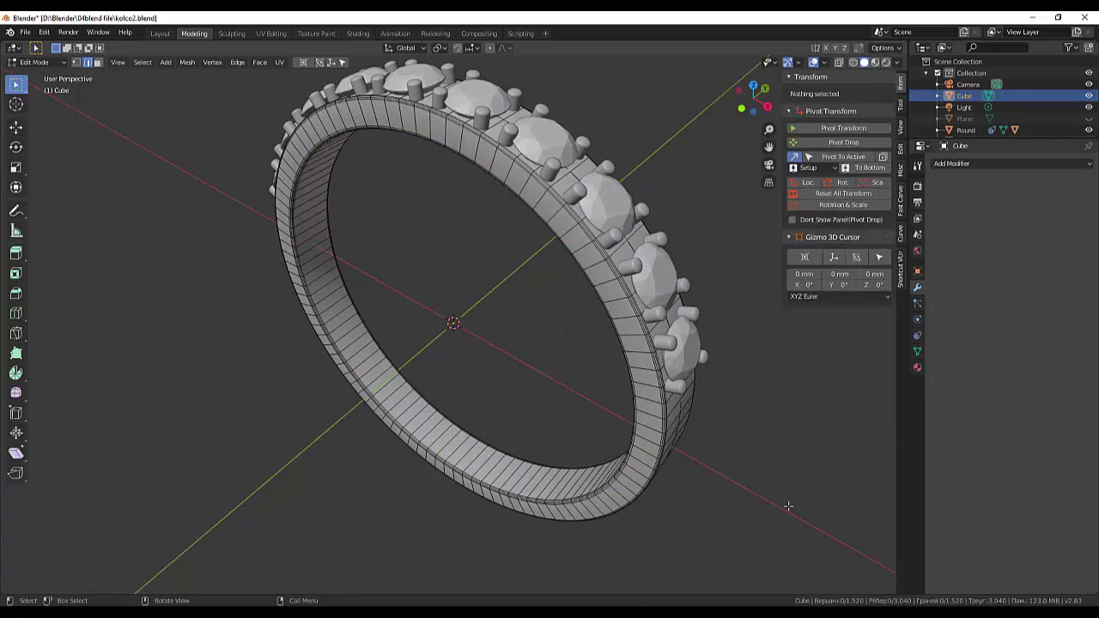
Step: Return the ring band to Object Mode and inspect its bevelled edges from several angles
middle_click_drag(762, 579, 627, 446)
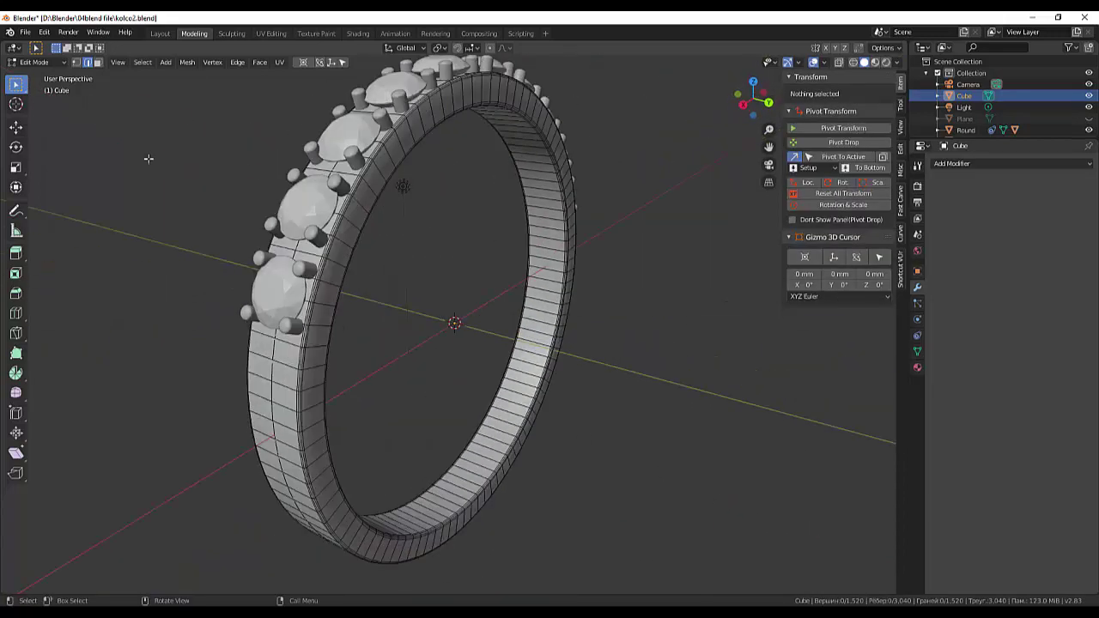
left_click(30, 63)
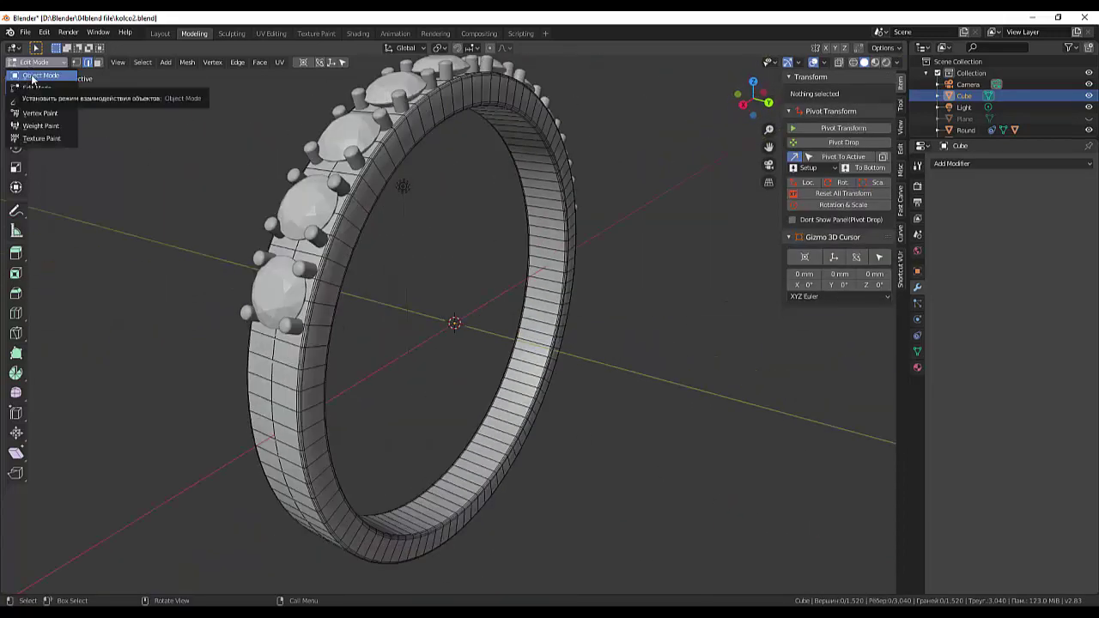
left_click(31, 77)
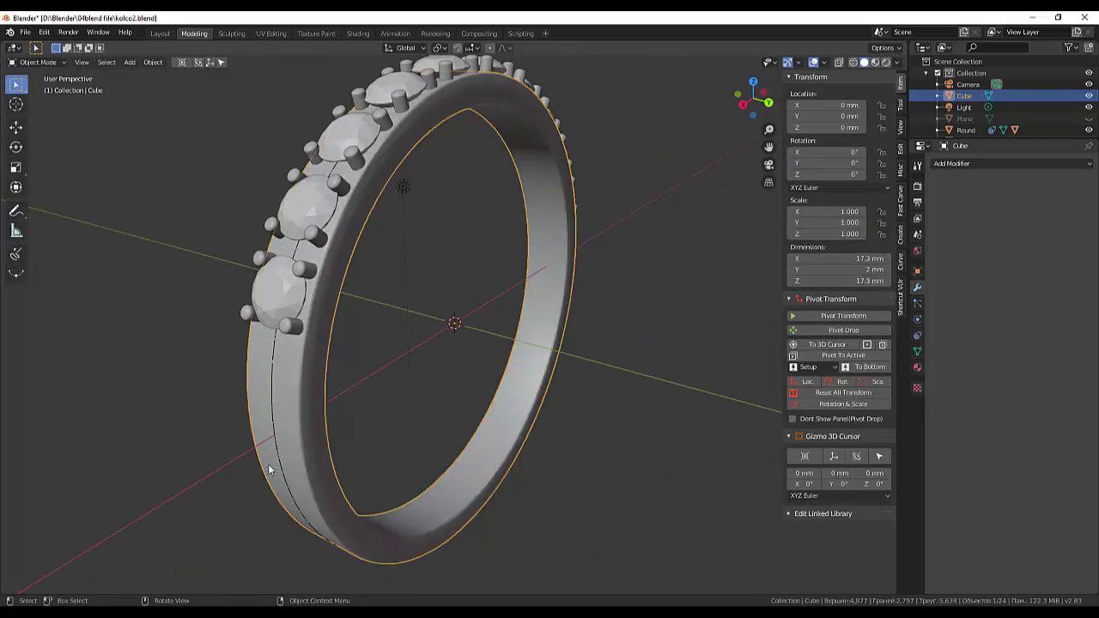
middle_click_drag(287, 461, 252, 476)
middle_click_drag(358, 424, 413, 394)
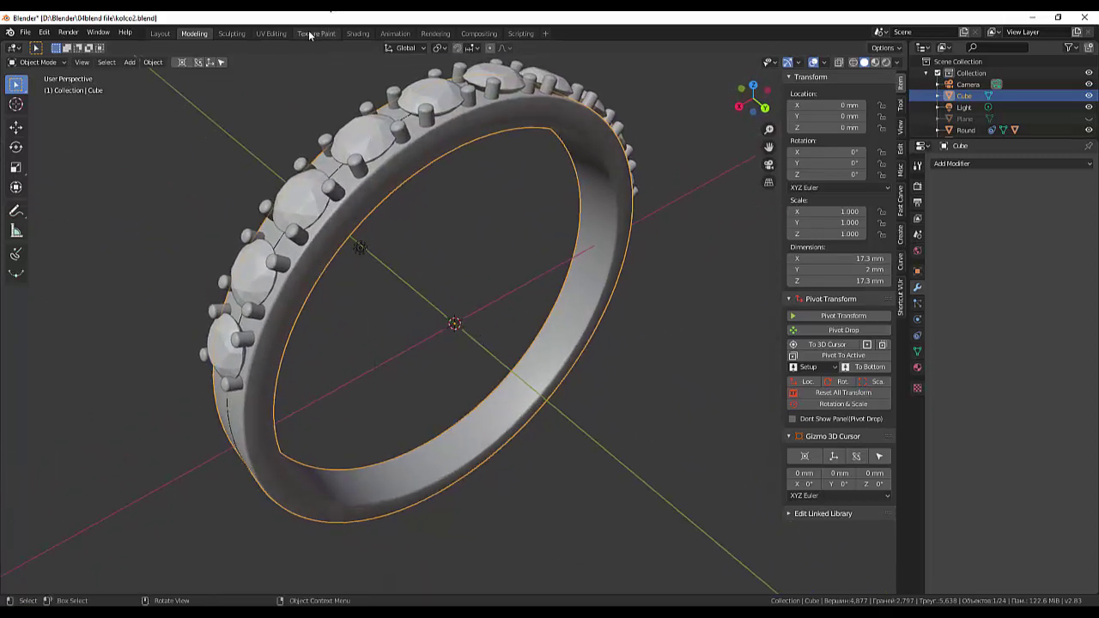
Step: In the Shading workspace, set the Base Color of the ring band's material to a near-white silver tone
left_click(357, 33)
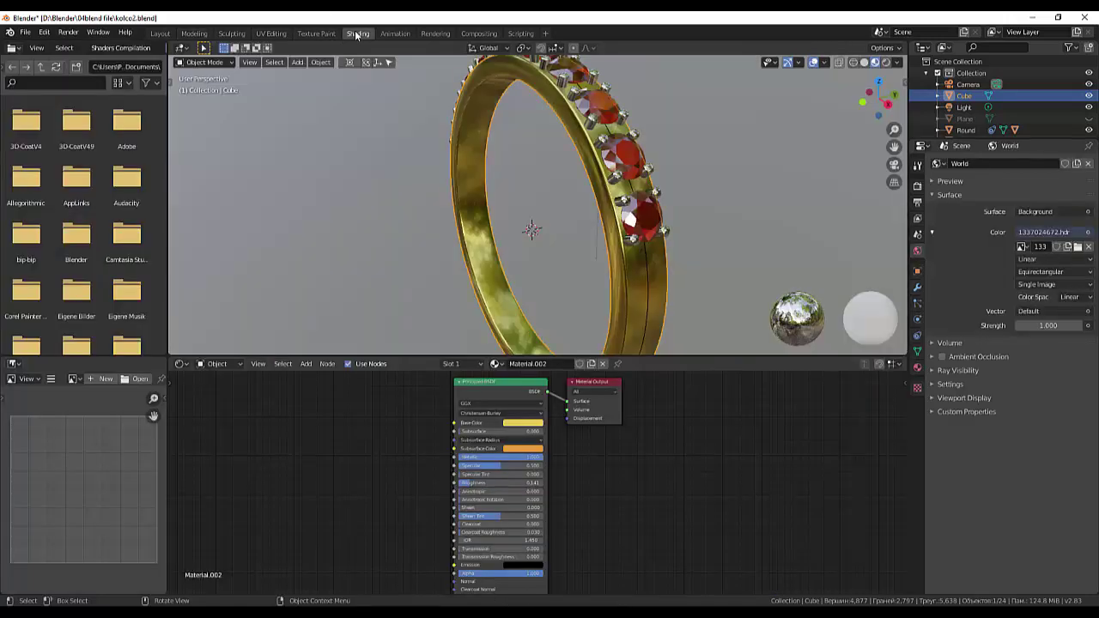
left_click(513, 425)
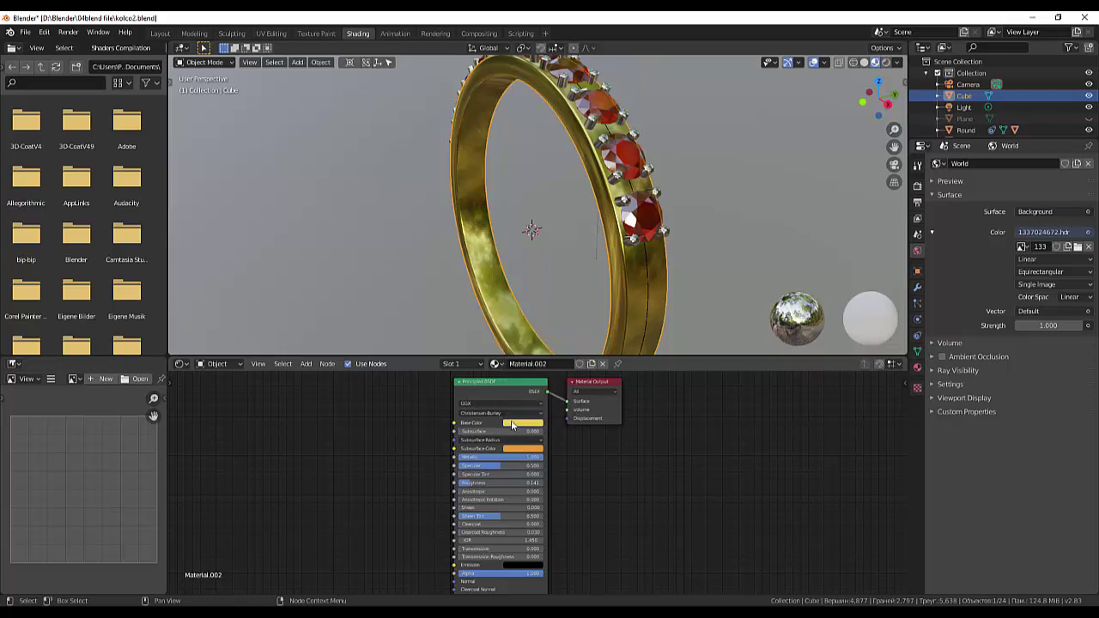
left_click(513, 425)
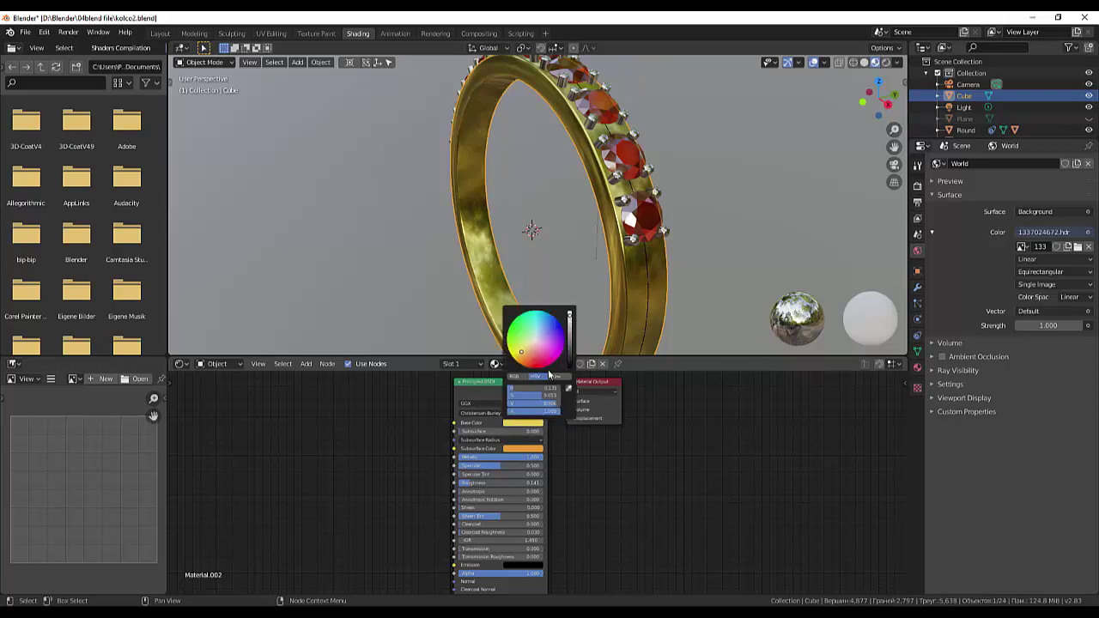
left_click_drag(521, 353, 535, 340)
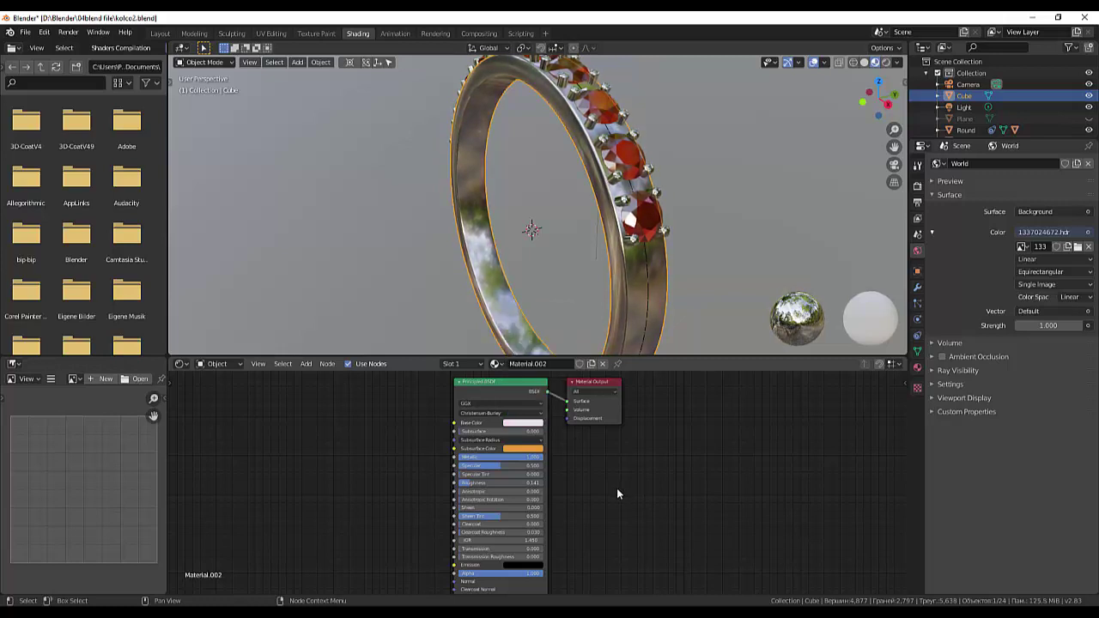
Step: Set the band material's Subsurface Color to near-white, raise its Specular, and lower Roughness to about 0.07
left_click(518, 449)
left_click(535, 367)
left_click_drag(464, 485, 517, 469)
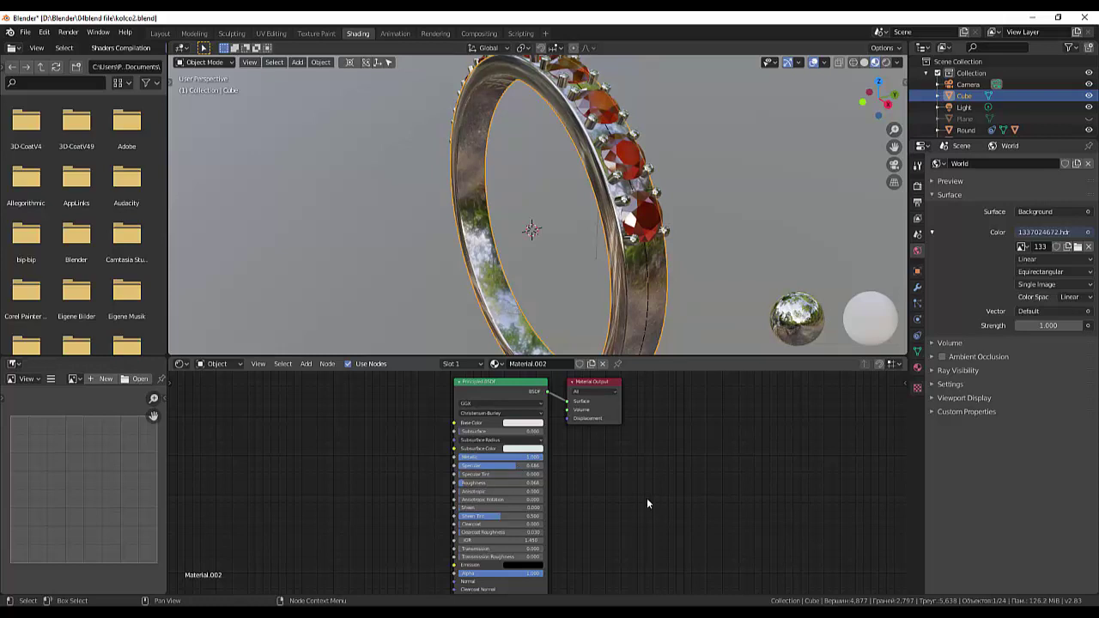
Step: Select a gem and set the Base Color of its Diamond material to a deep, saturated blue
left_click(636, 222)
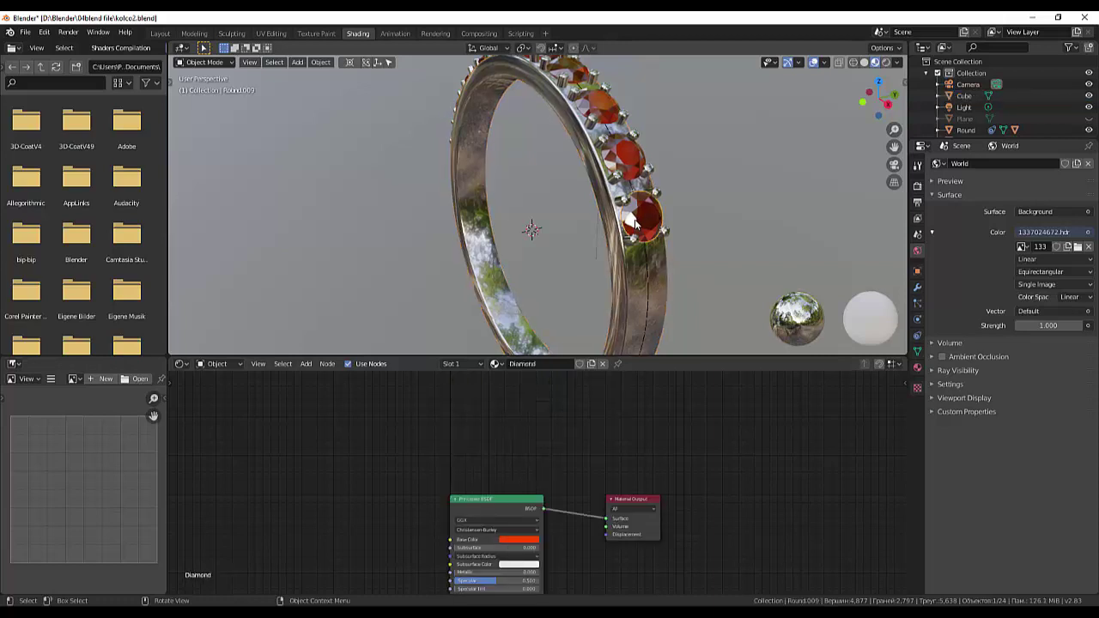
left_click(519, 539)
left_click(542, 457)
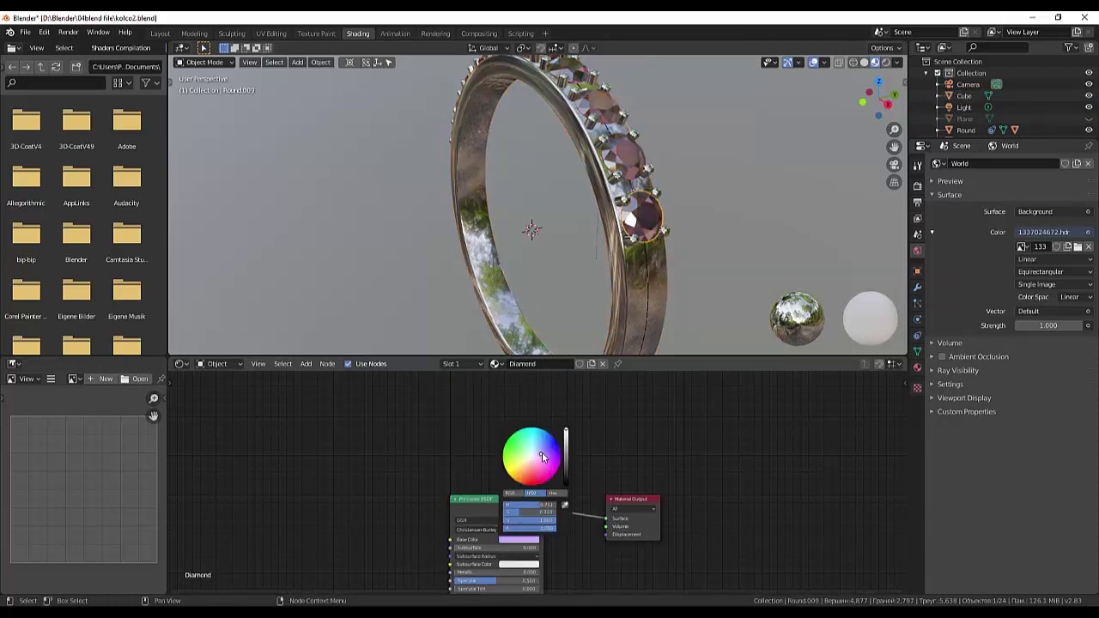
left_click(544, 439)
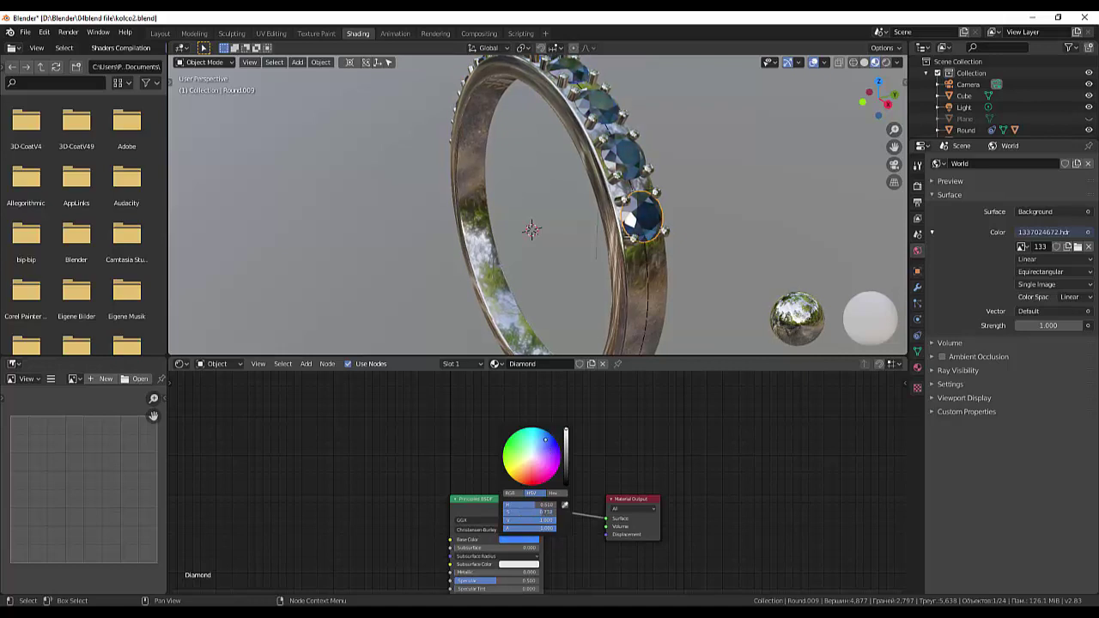
mouse_move(545, 440)
left_mouse_down()
mouse_move(532, 451)
mouse_move(550, 446)
left_mouse_up()
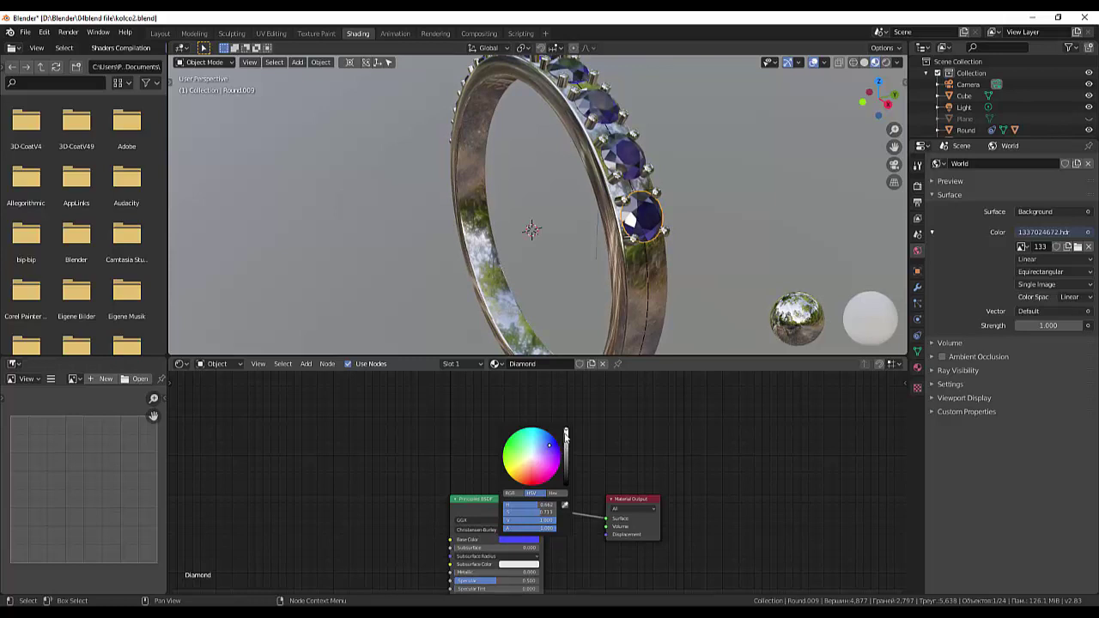
left_click_drag(550, 447, 555, 446)
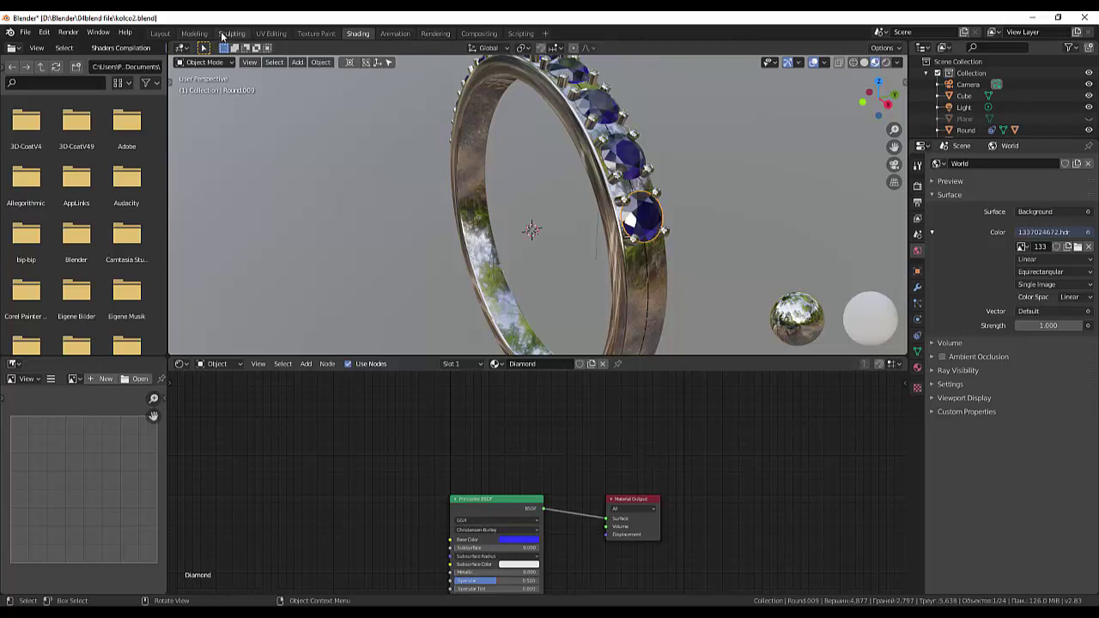
Step: Return to the Modeling workspace and frame the whole ring with empty space around it
left_click(194, 34)
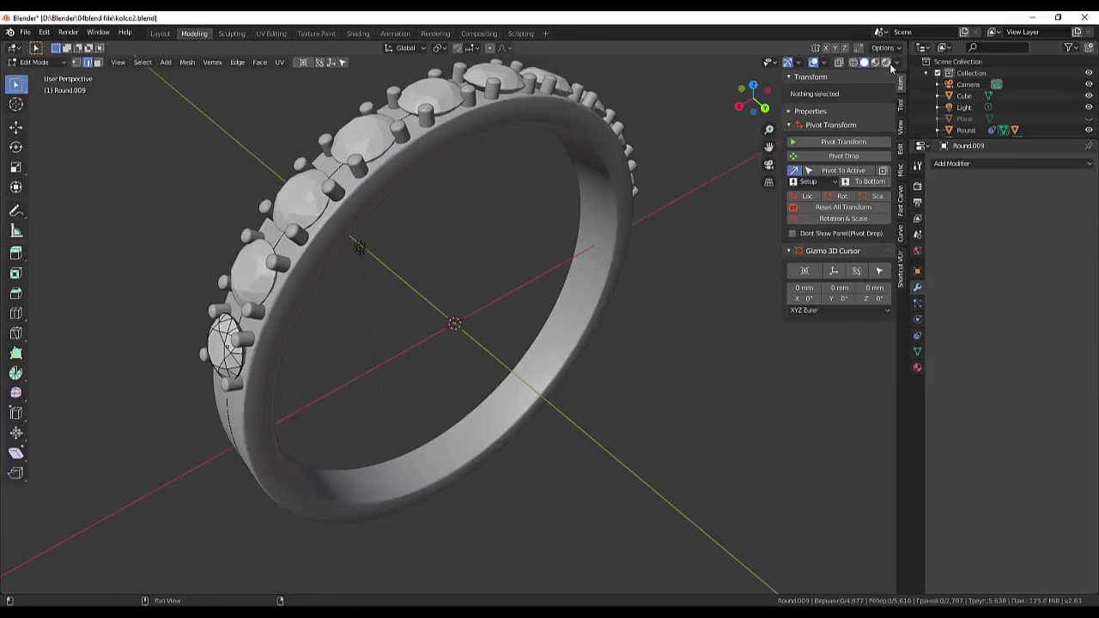
scroll(668, 294, "down", 3)
scroll(667, 294, "down", 2)
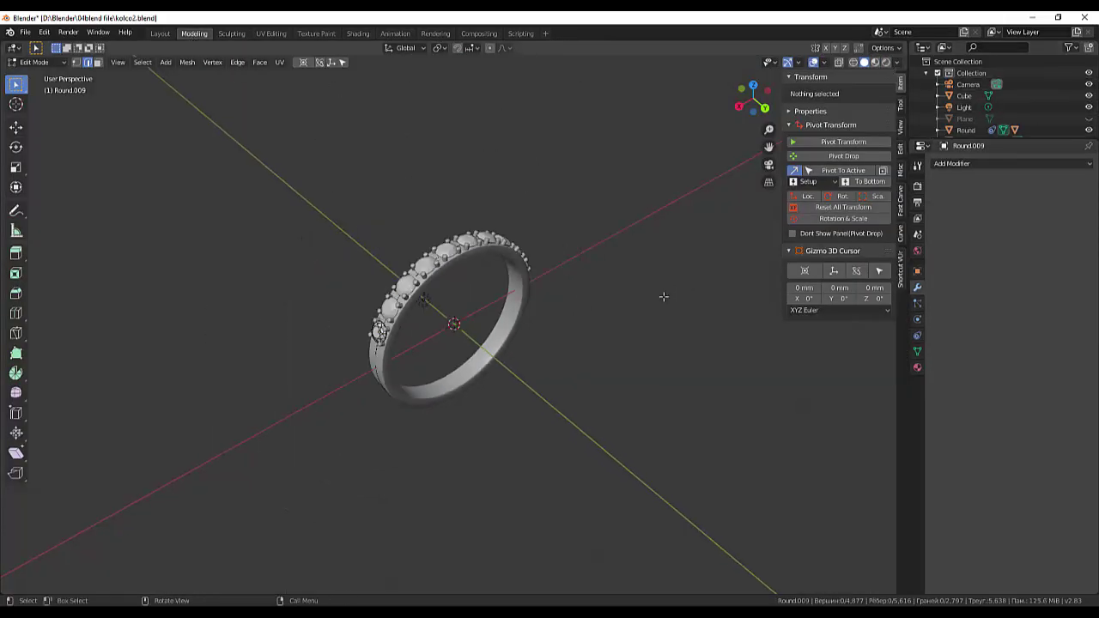
middle_click_drag(616, 356, 634, 326)
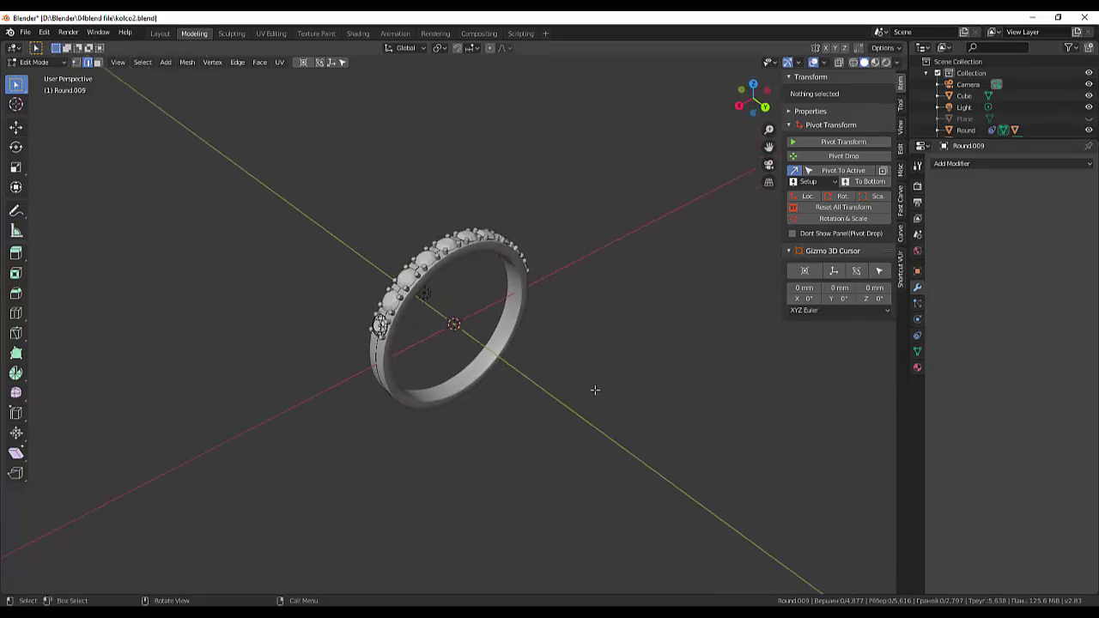
Step: Try adding a 2000 mm plane mesh at the origin, and undo the addition
key("shift+a")
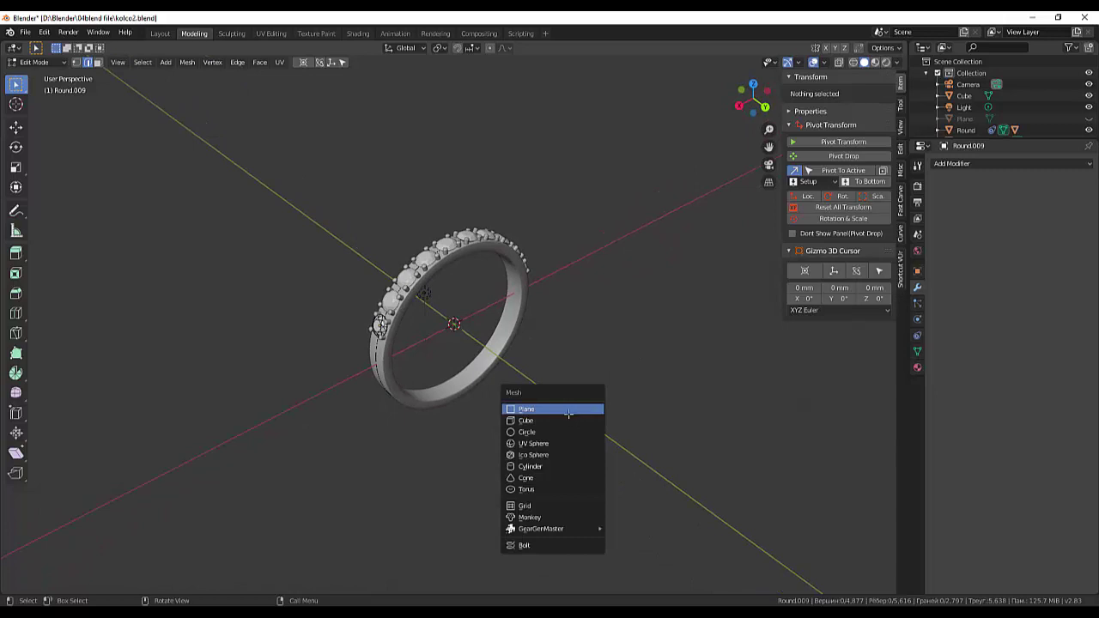
left_click(571, 412)
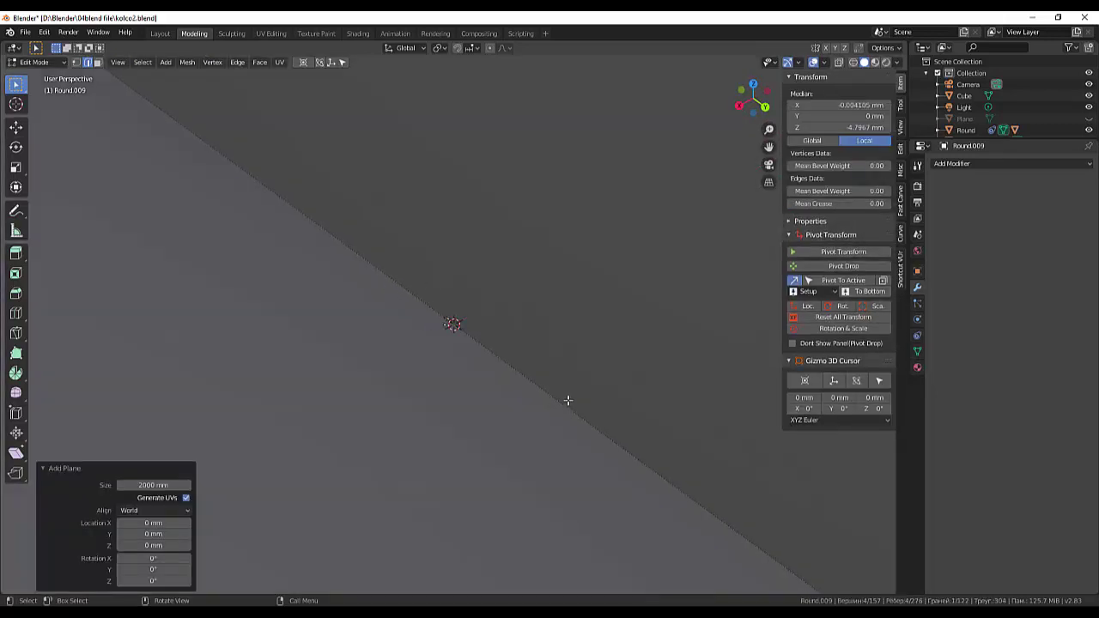
scroll(568, 401, "up", 5)
scroll(568, 398, "down", 1)
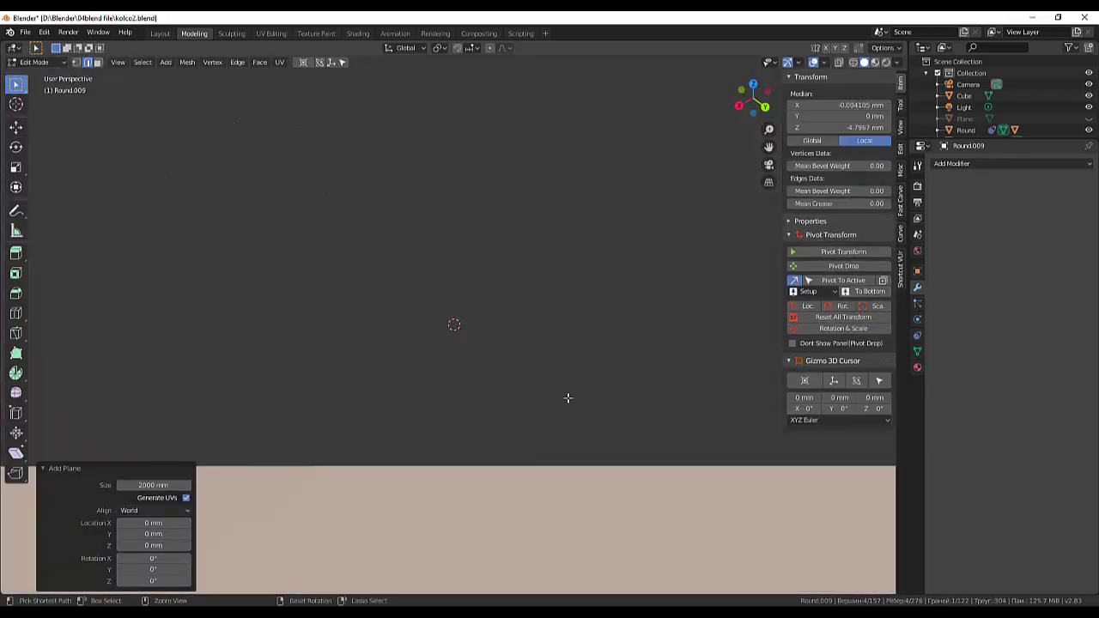
key("ctrl+z")
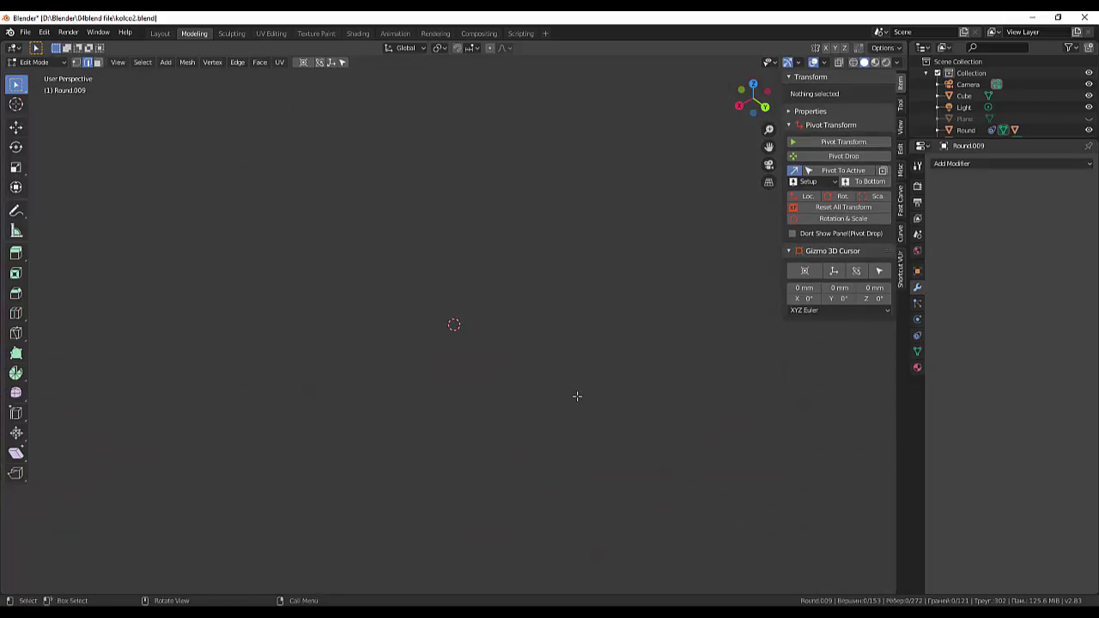
Step: Frame the ring again and unhide the existing Plane object in the scene collection
scroll(569, 360, "down", 10)
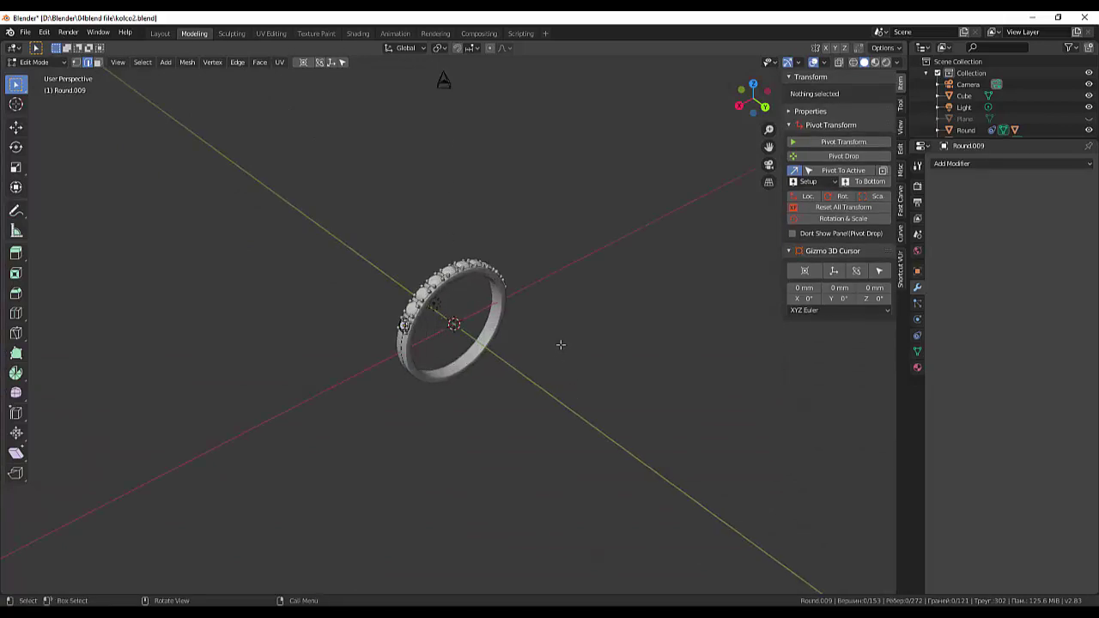
scroll(561, 345, "up", 5)
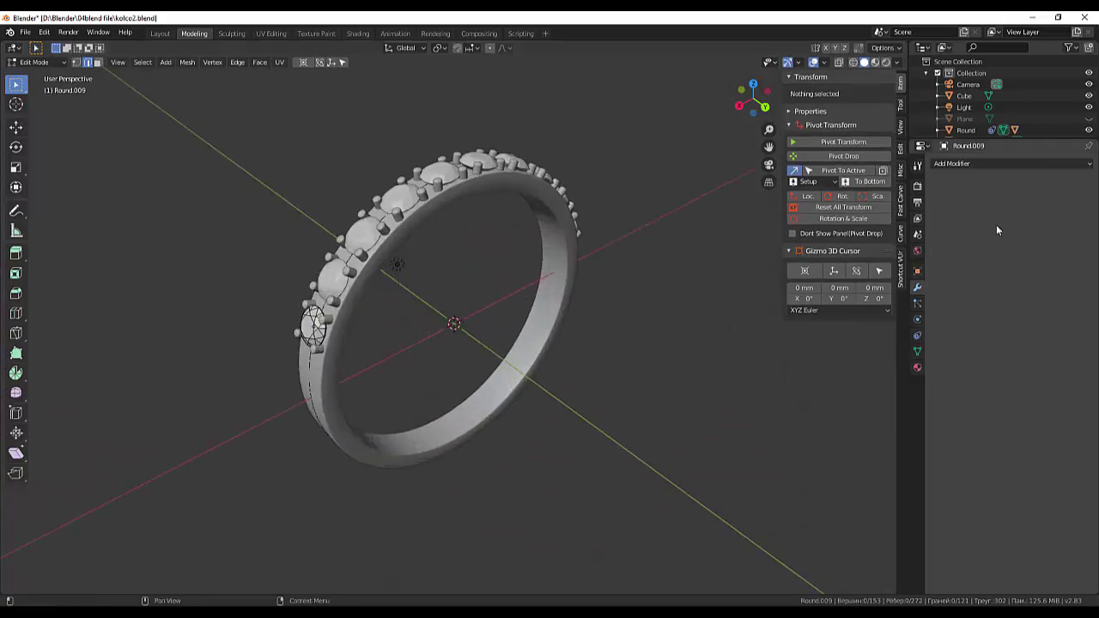
left_click(1089, 119)
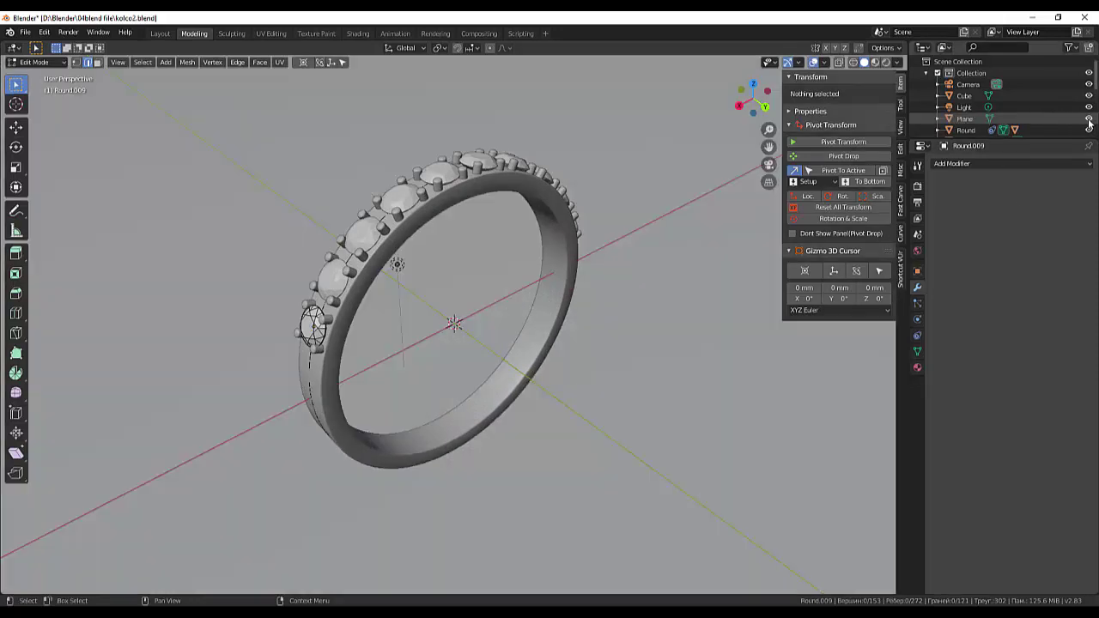
Step: Switch to Object Mode and scale the ground plane uniformly to about 0.057, roughly 114 mm per side
scroll(622, 364, "down", 10)
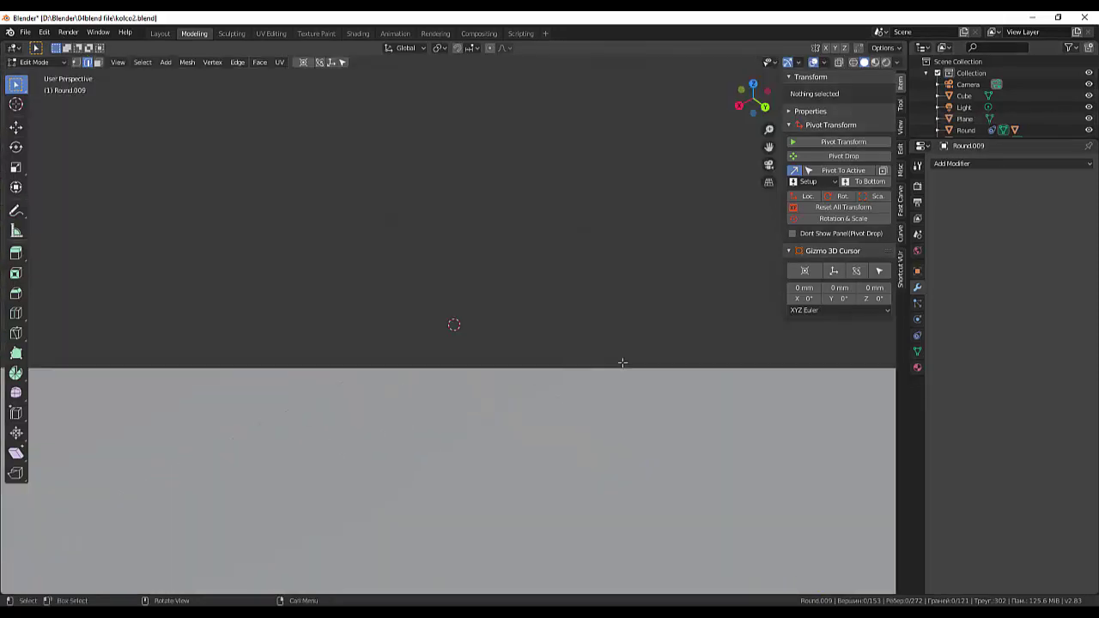
scroll(622, 363, "up", 10)
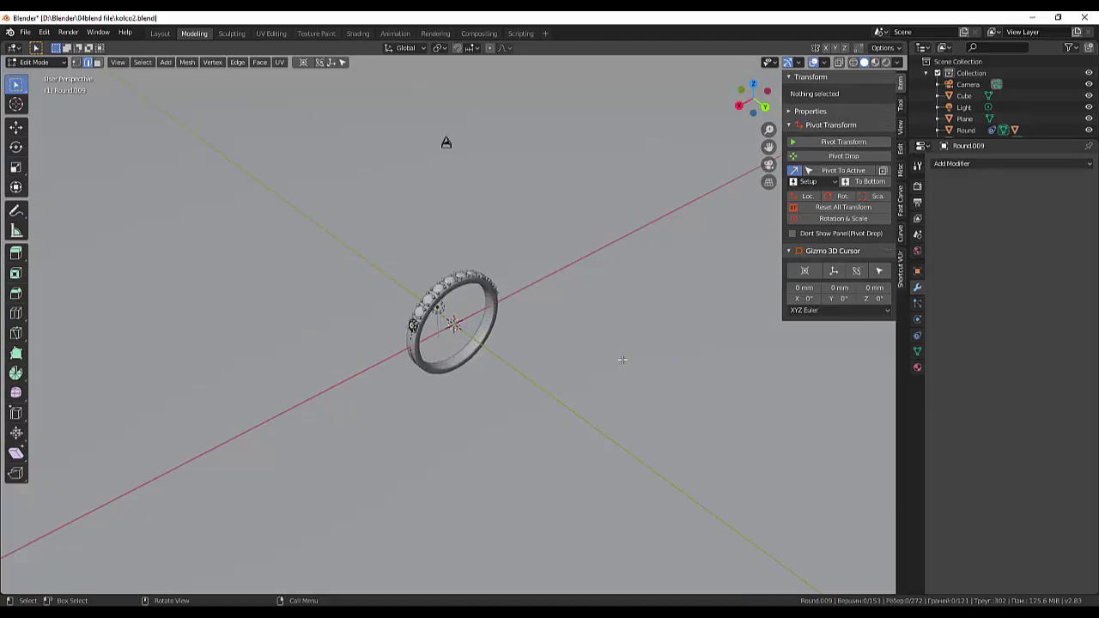
key("KP_7")
scroll(621, 358, "down", 6)
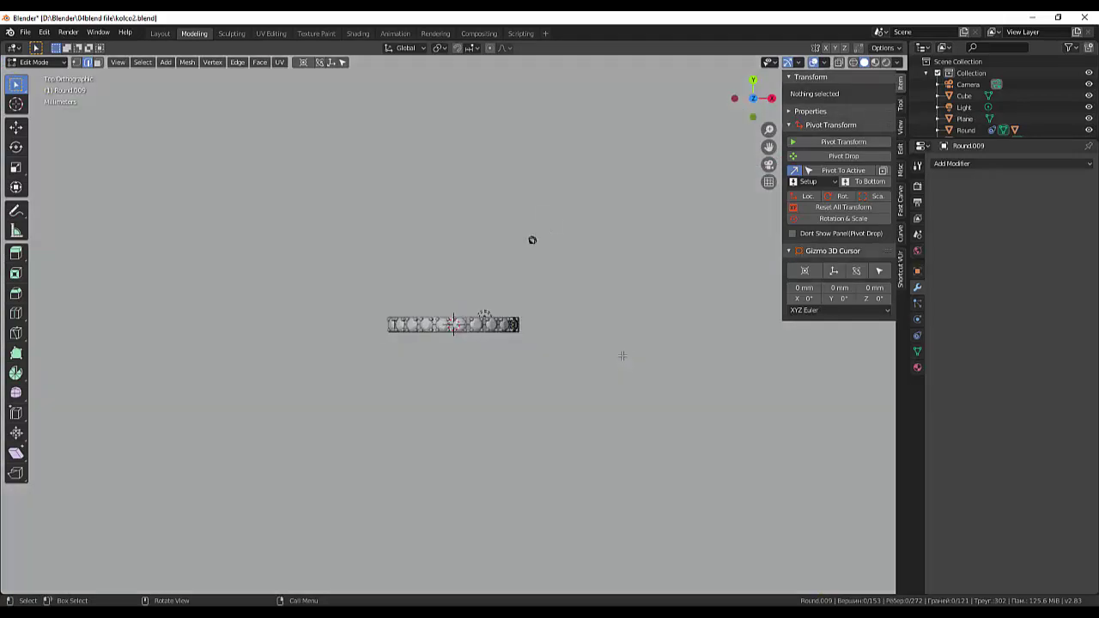
scroll(620, 355, "down", 4)
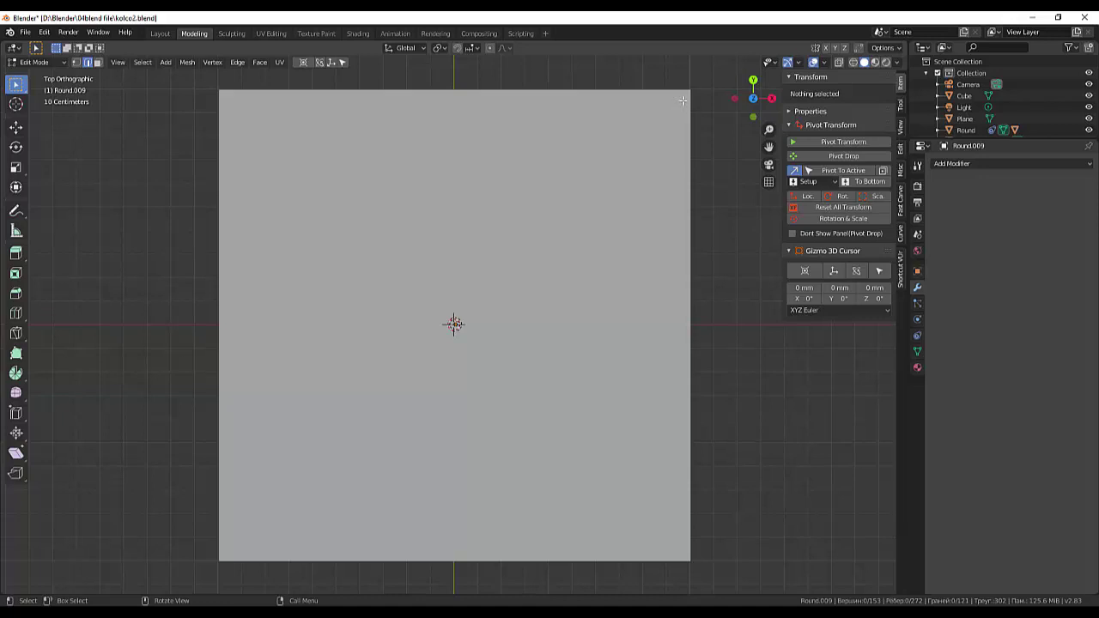
left_click(35, 62)
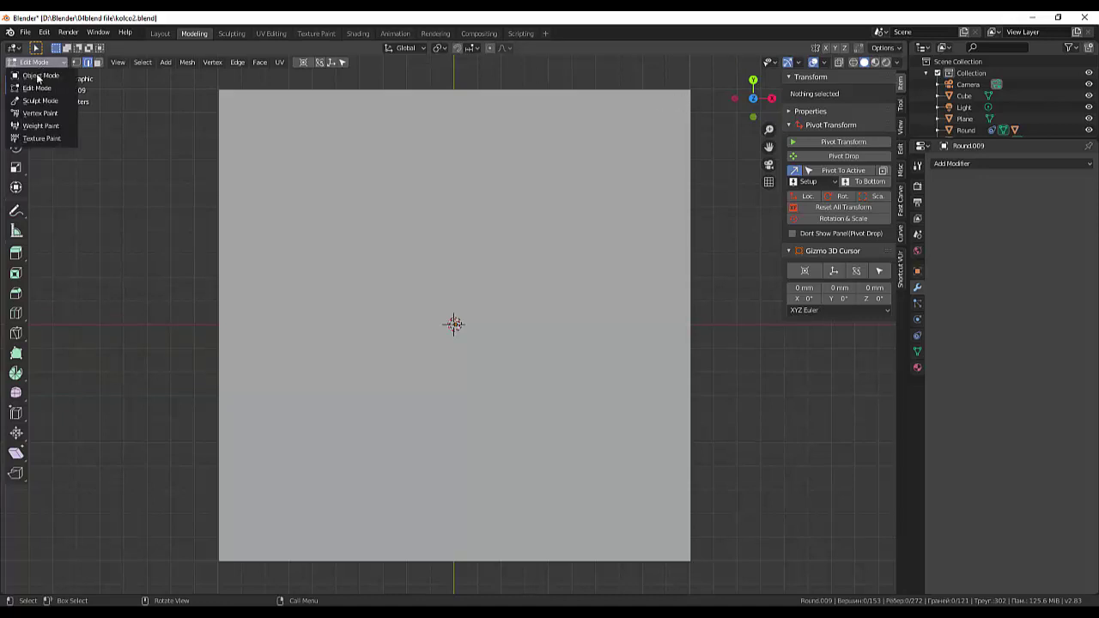
left_click(41, 69)
left_click(578, 177)
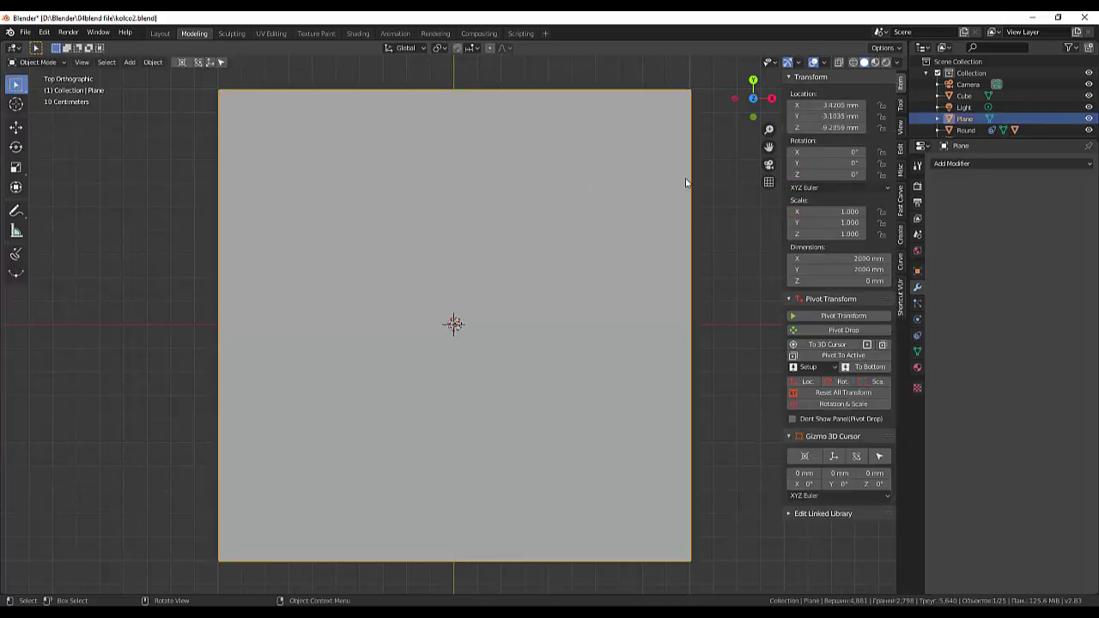
key("s")
left_click(465, 316)
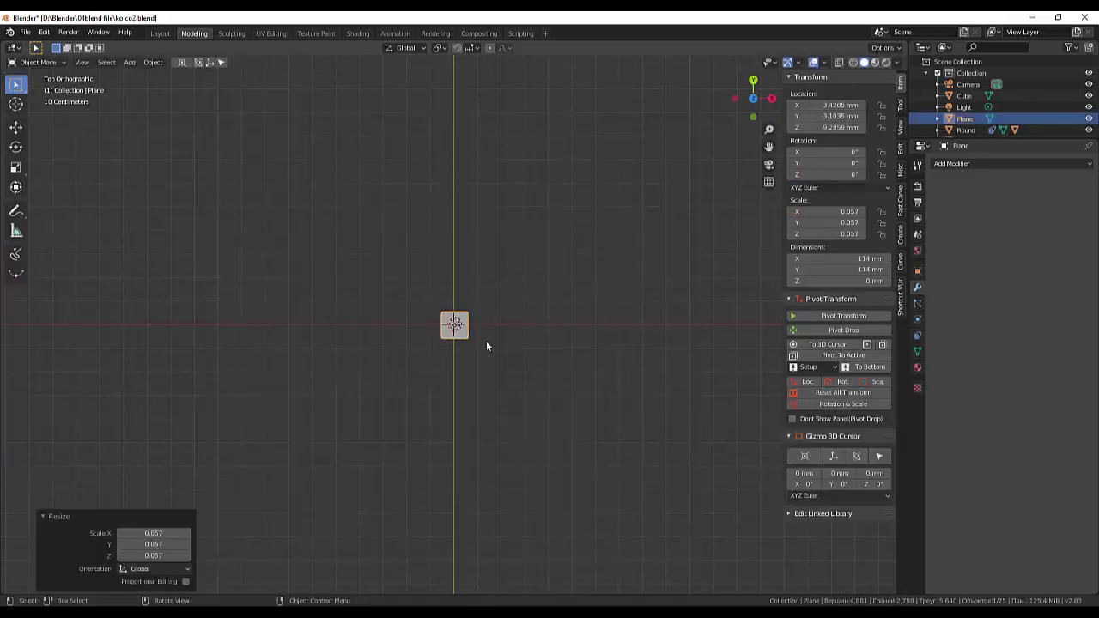
Step: Extrude two adjacent outer edges of the plane about 58.7 mm upward along Z to form backdrop walls
mouse_move(488, 337)
middle_mouse_down()
mouse_move(489, 313)
mouse_move(491, 326)
middle_mouse_up()
middle_click_drag(515, 380, 536, 319)
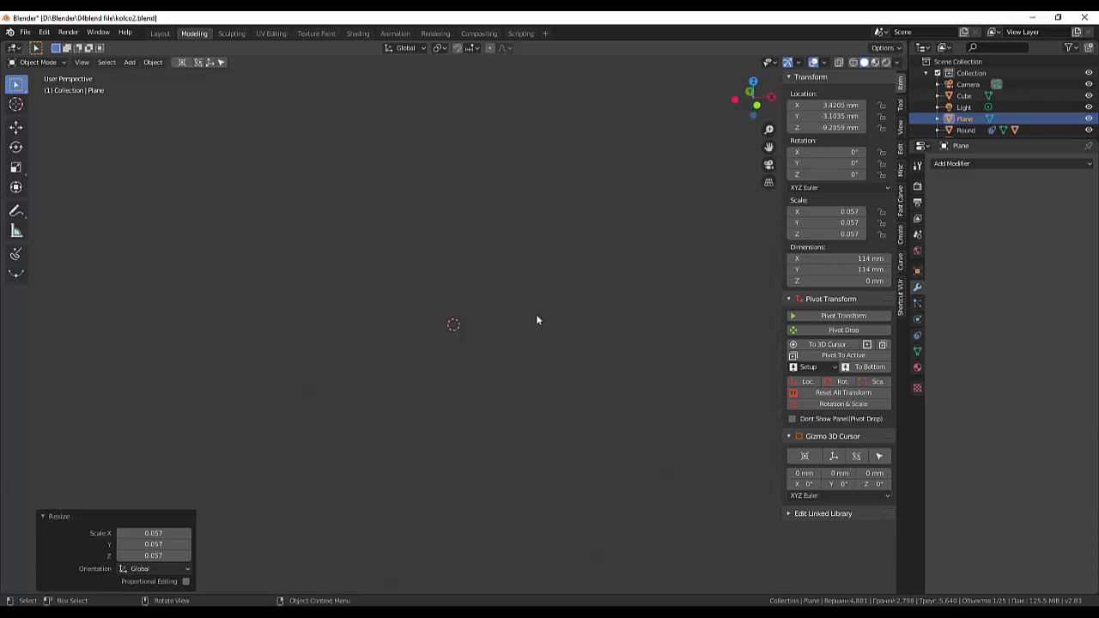
left_click(25, 85)
scroll(651, 438, "up", 8)
scroll(632, 420, "up", 4)
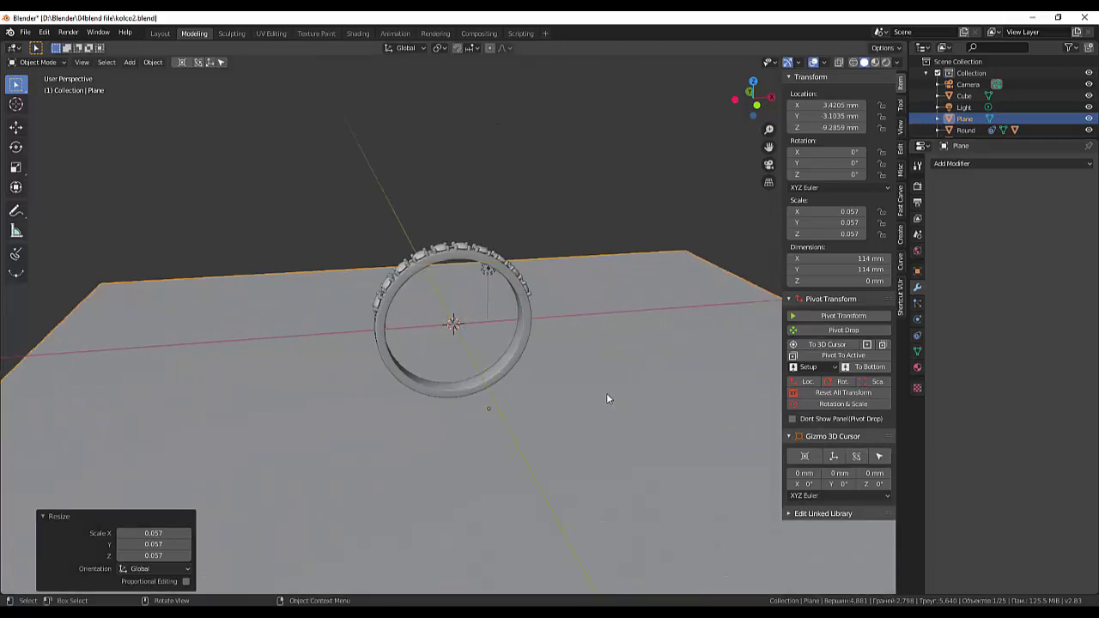
middle_click_drag(609, 400, 423, 268)
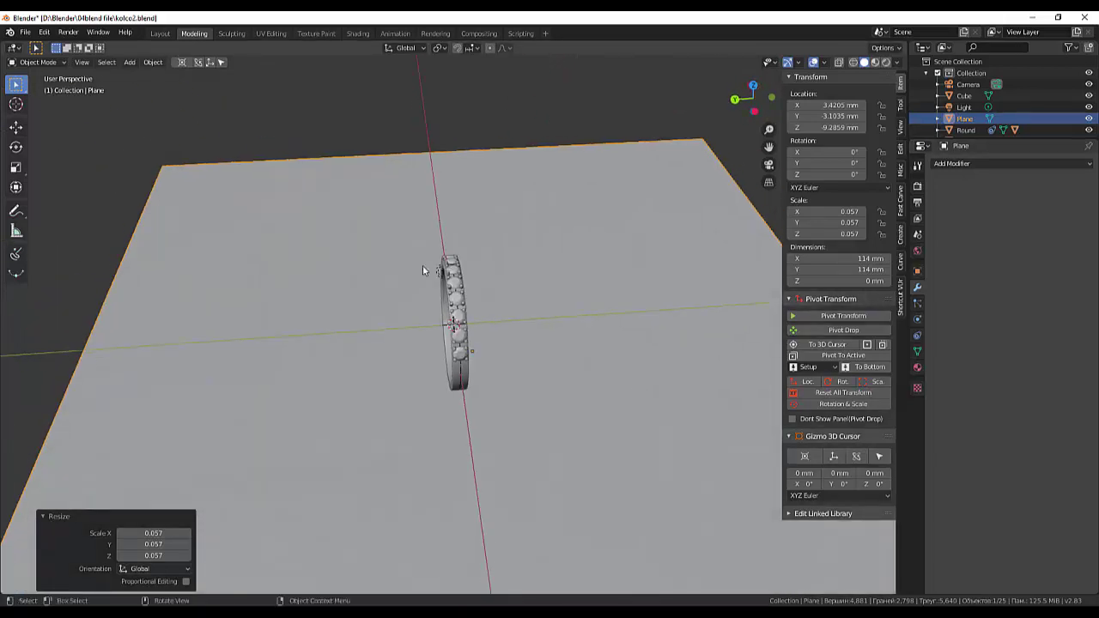
left_click(328, 163)
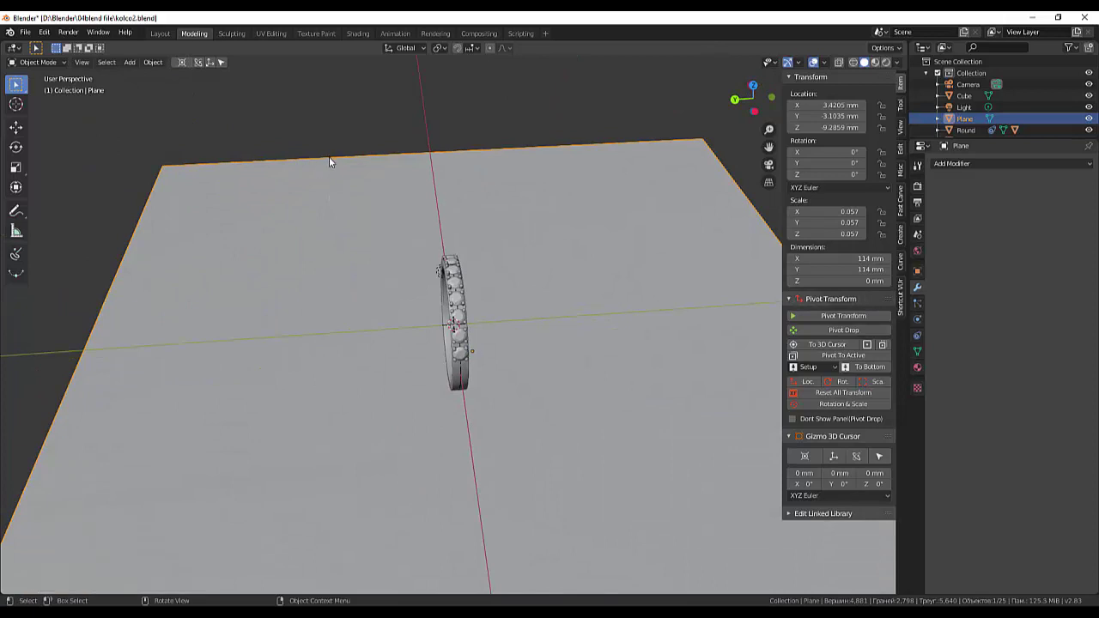
left_click(34, 61)
left_click(37, 88)
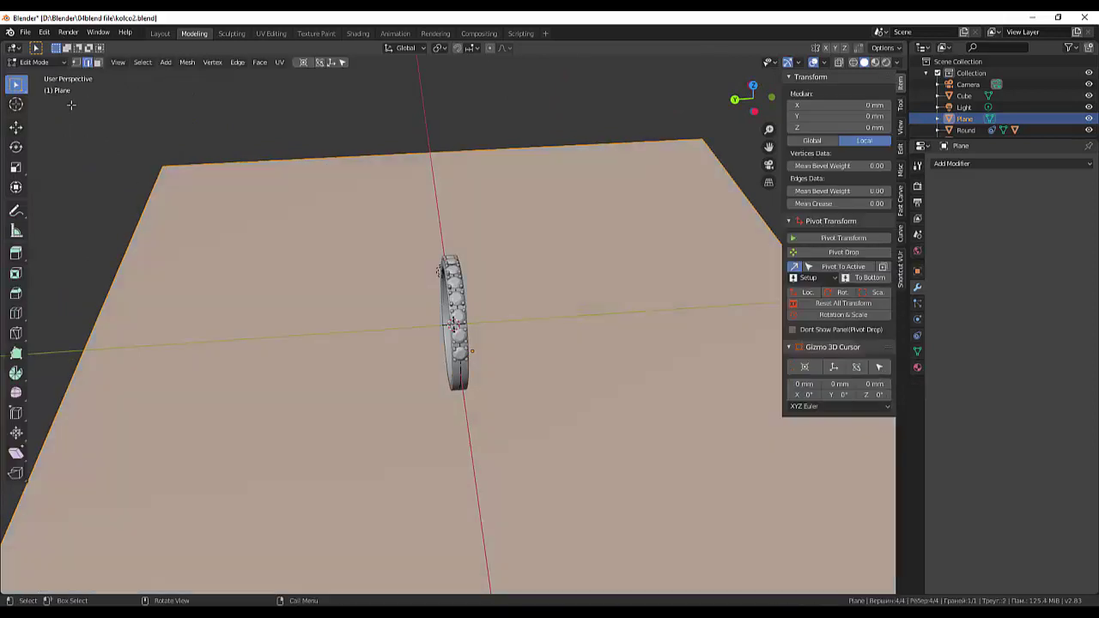
left_click(229, 158)
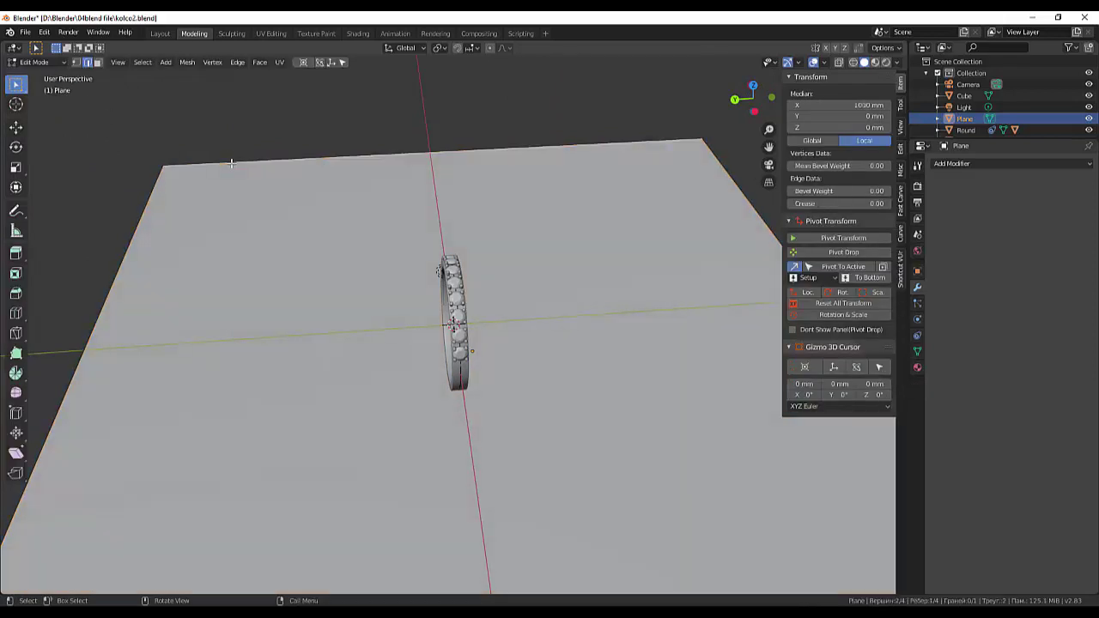
left_click(135, 231, "shift")
key("e")
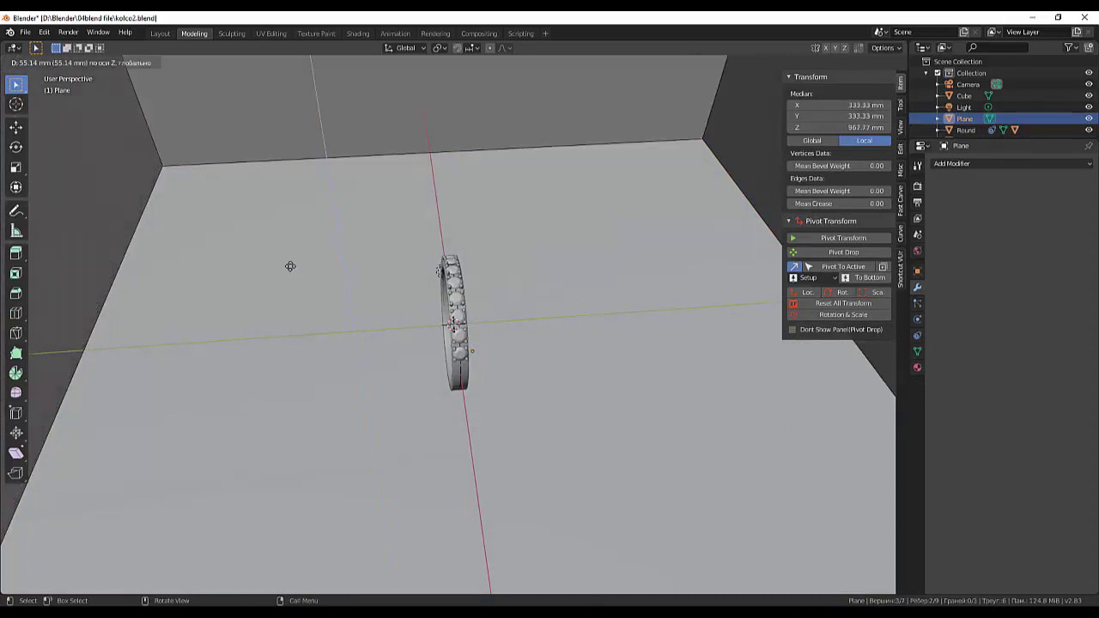
left_click(292, 228)
Step: Bevel the two floor-to-wall edges and the vertical corner edge of the backdrop with 8 segments and an offset of about 231 mm
middle_click_drag(714, 398, 674, 349)
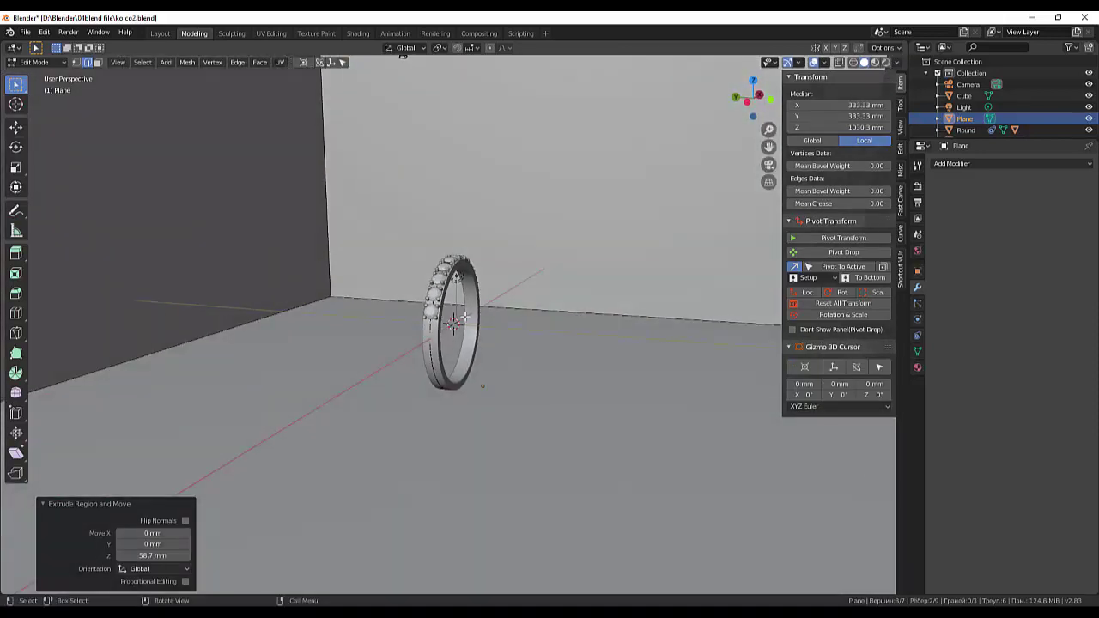
left_click(400, 308)
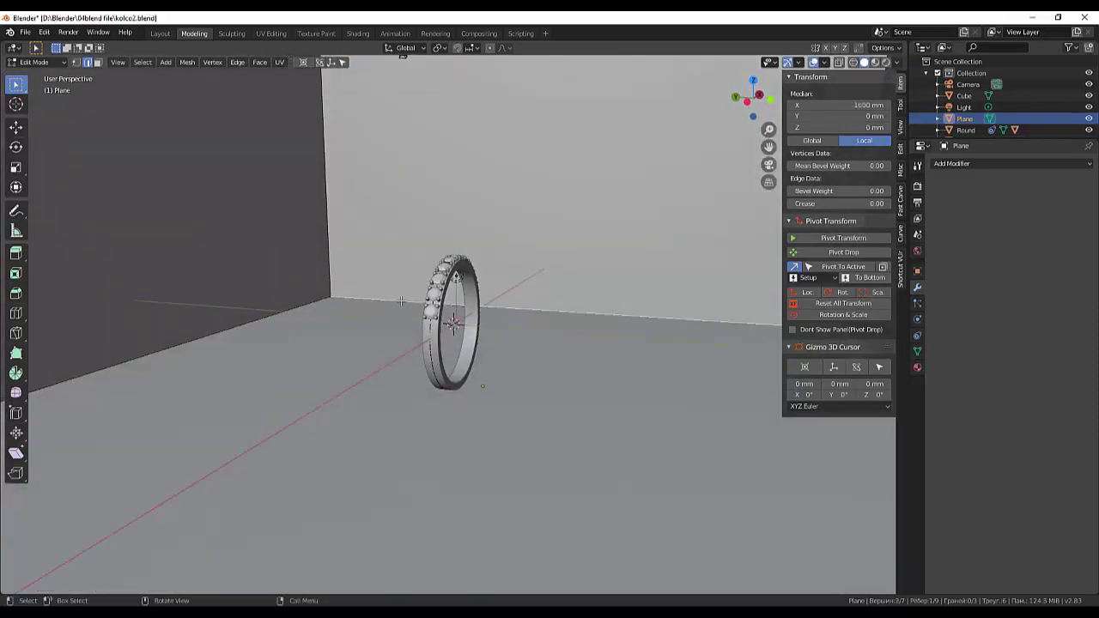
left_click(325, 247, "shift")
left_click(262, 314, "shift")
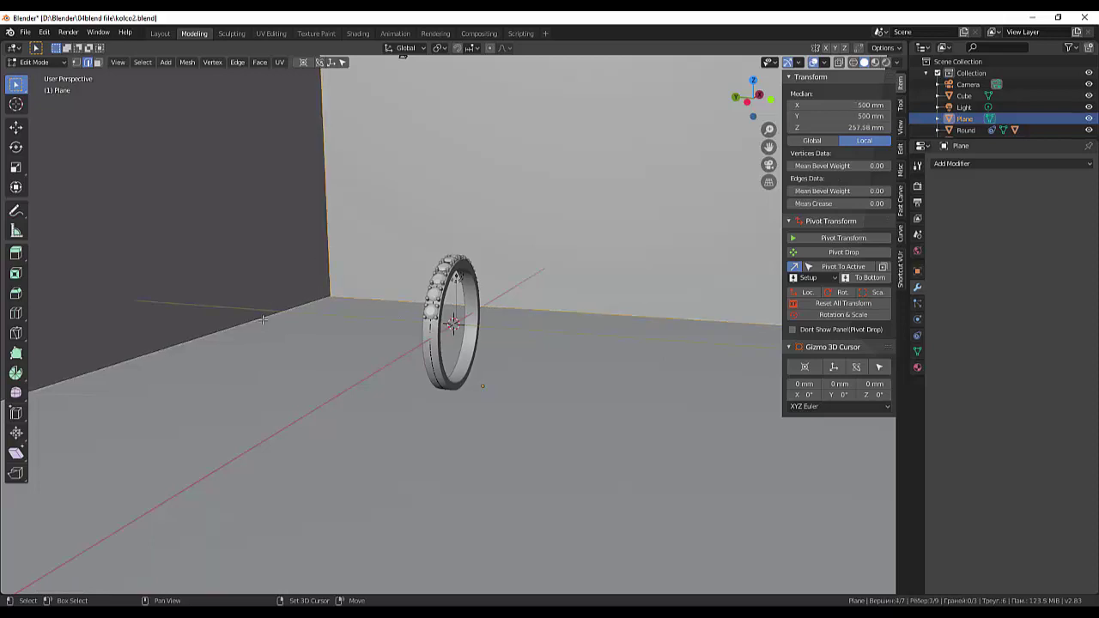
key("ctrl+b")
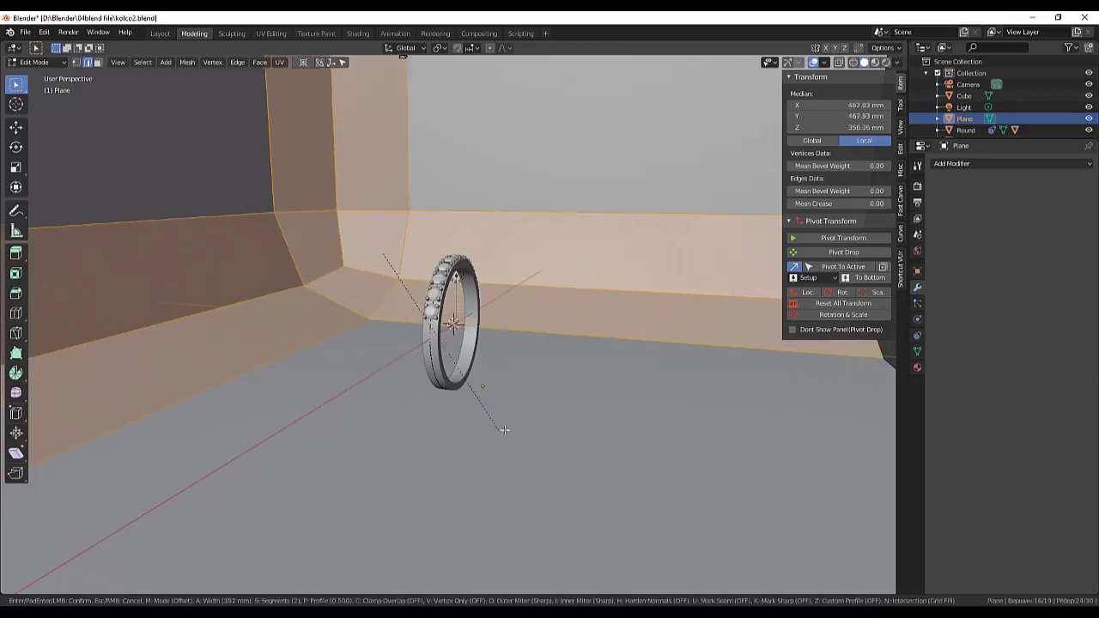
scroll(507, 434, "down", 2)
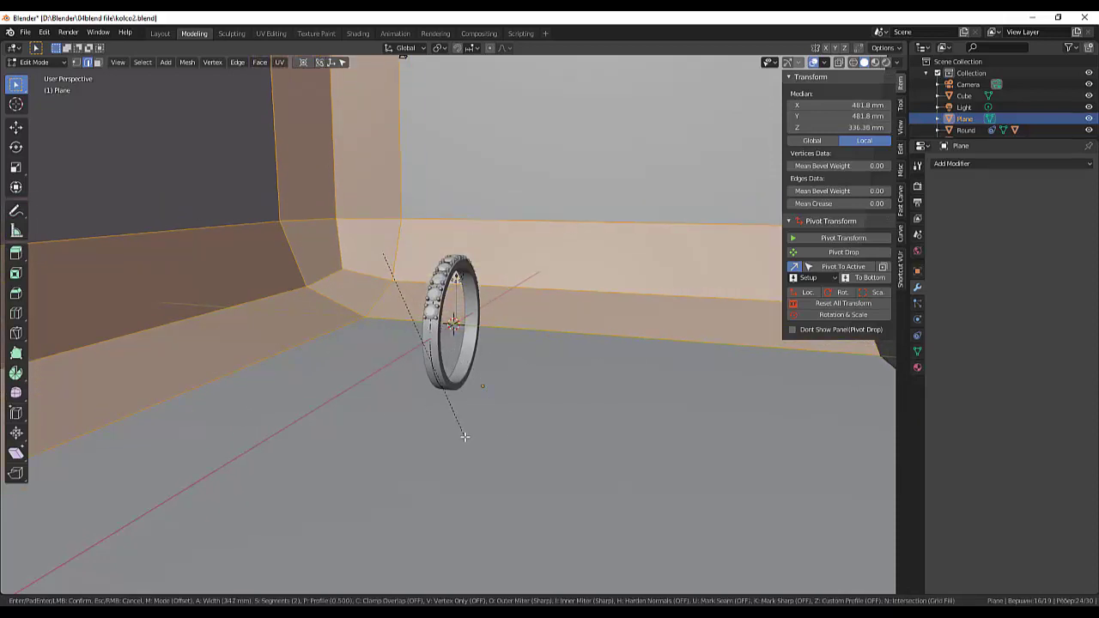
scroll(464, 436, "up", 6)
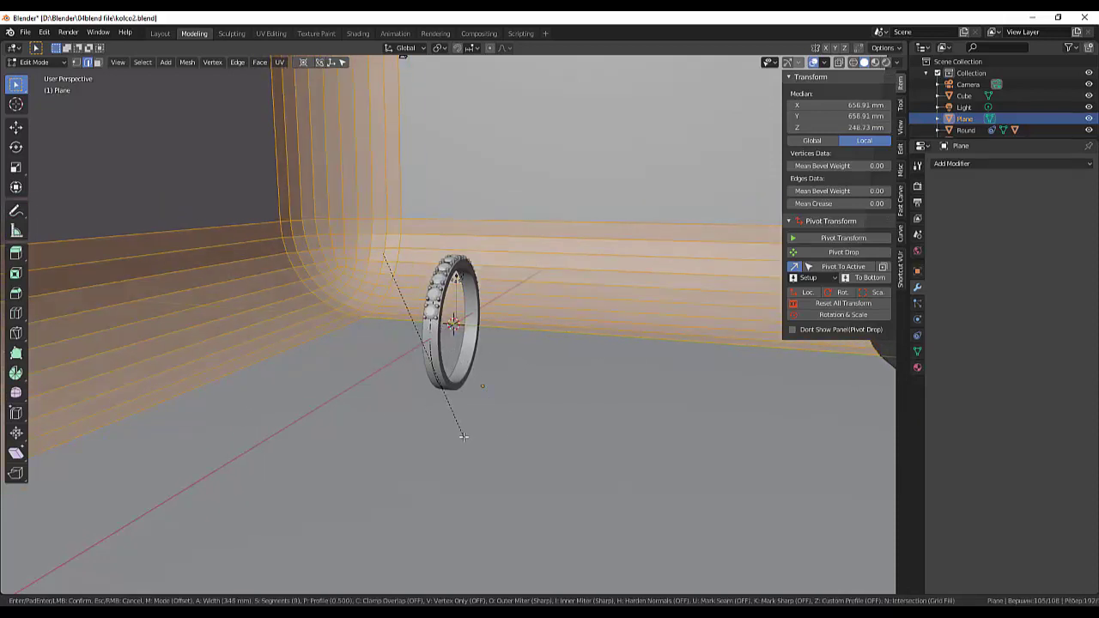
left_click(410, 417)
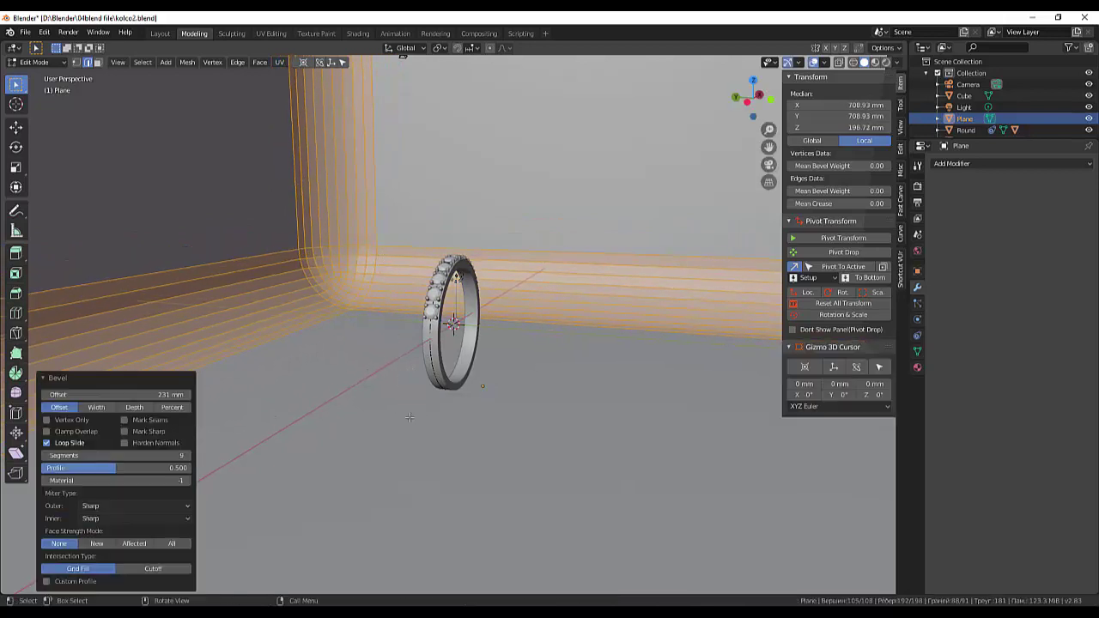
Step: Return to Object Mode and apply Shade Smooth to the backdrop plane
left_click(38, 62)
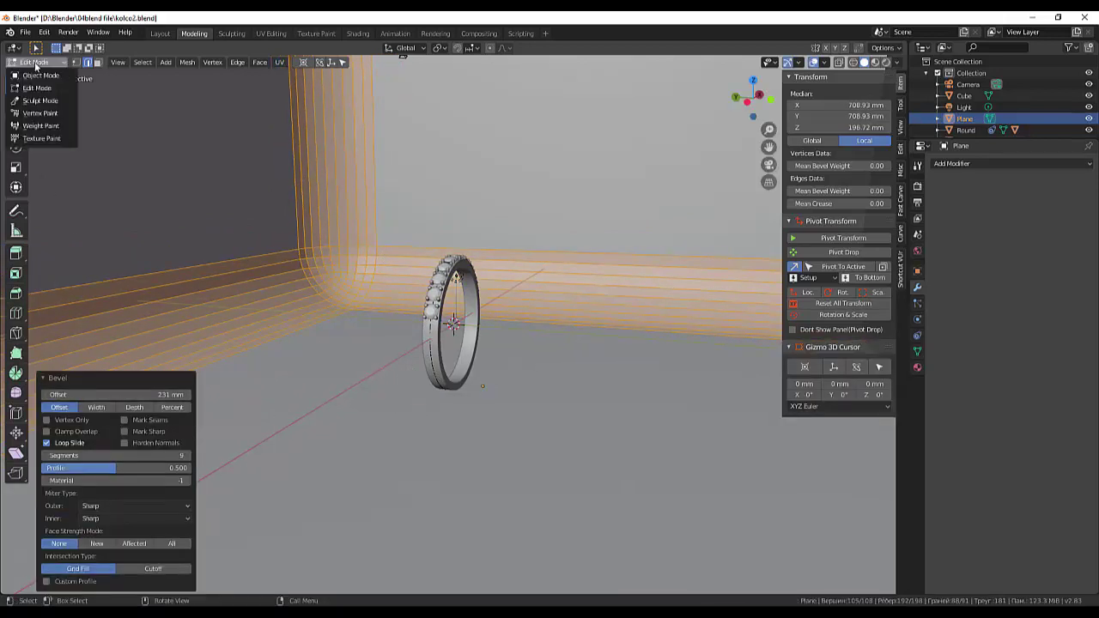
left_click(38, 77)
right_click(323, 285)
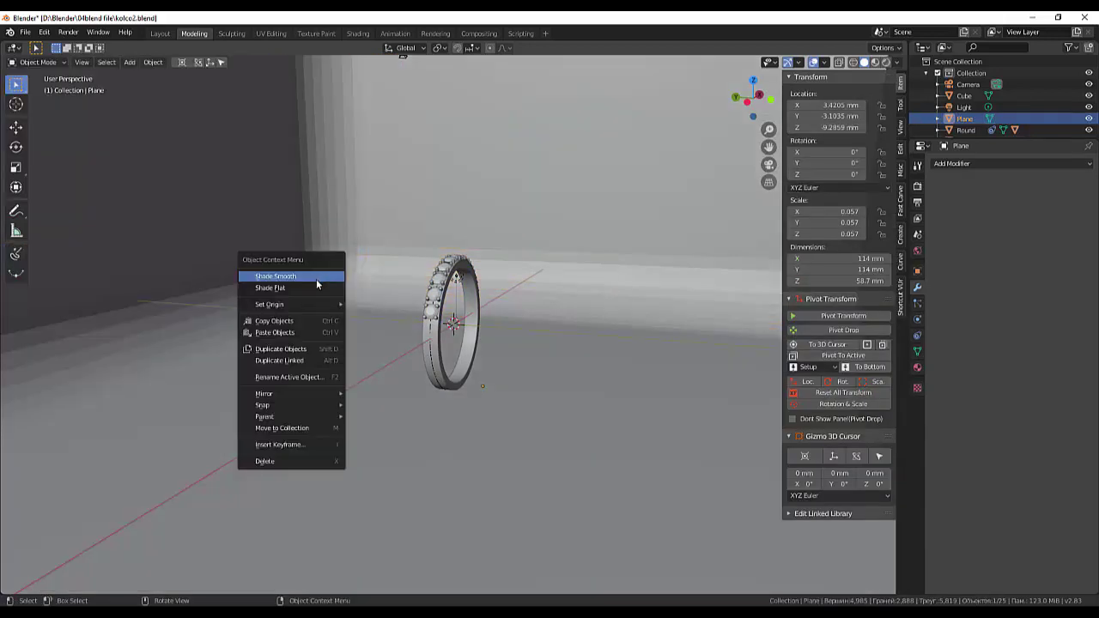
left_click(299, 278)
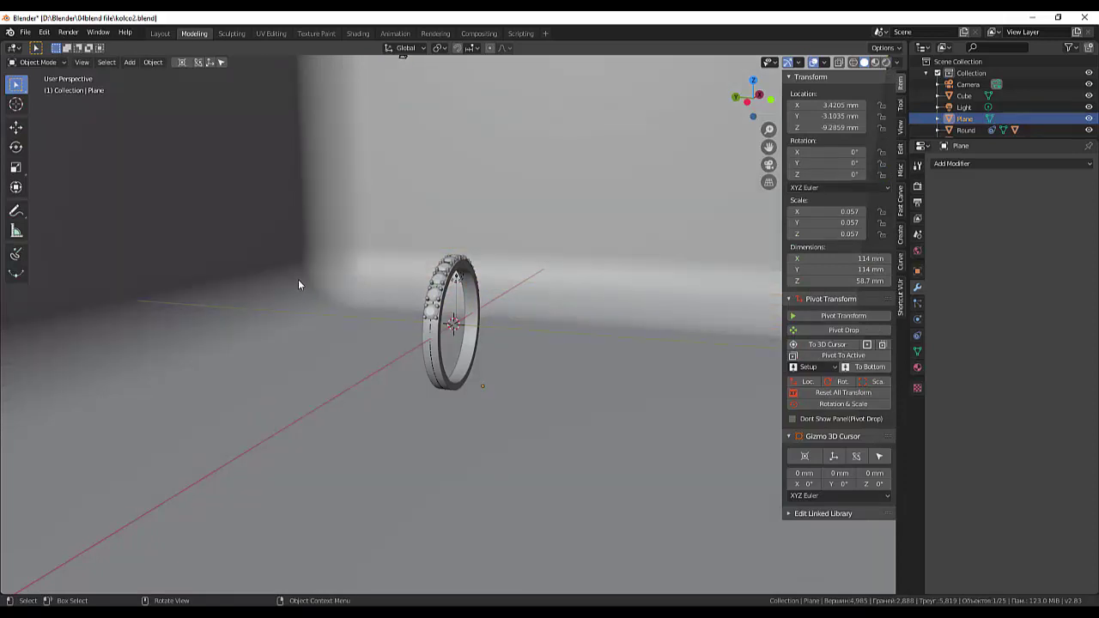
middle_click_drag(314, 393, 500, 454)
scroll(502, 456, "down", 3)
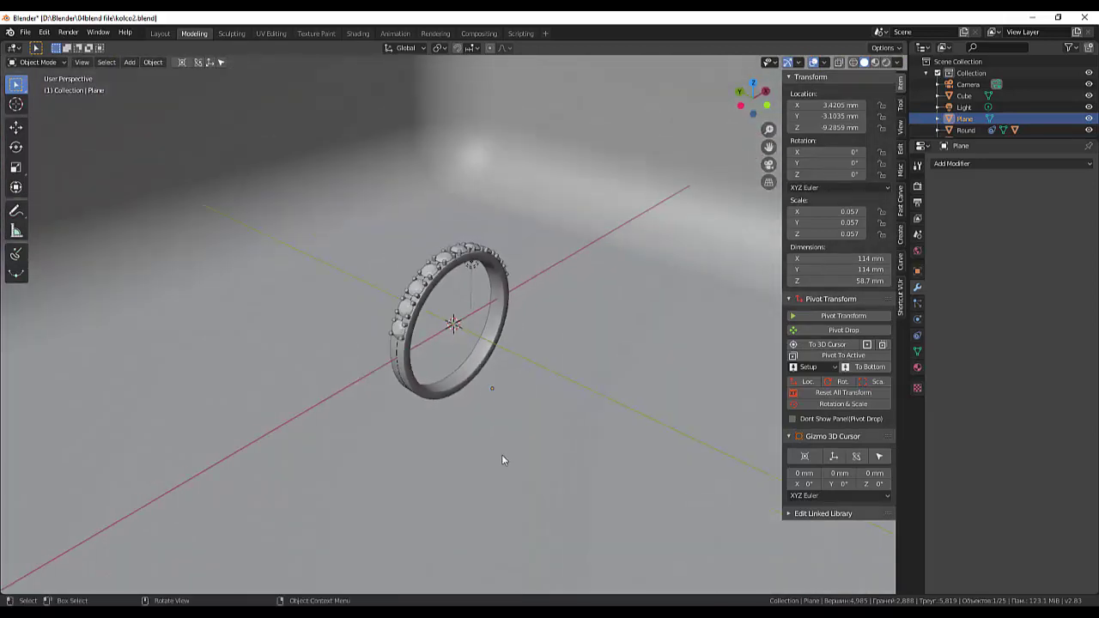
left_click(469, 388)
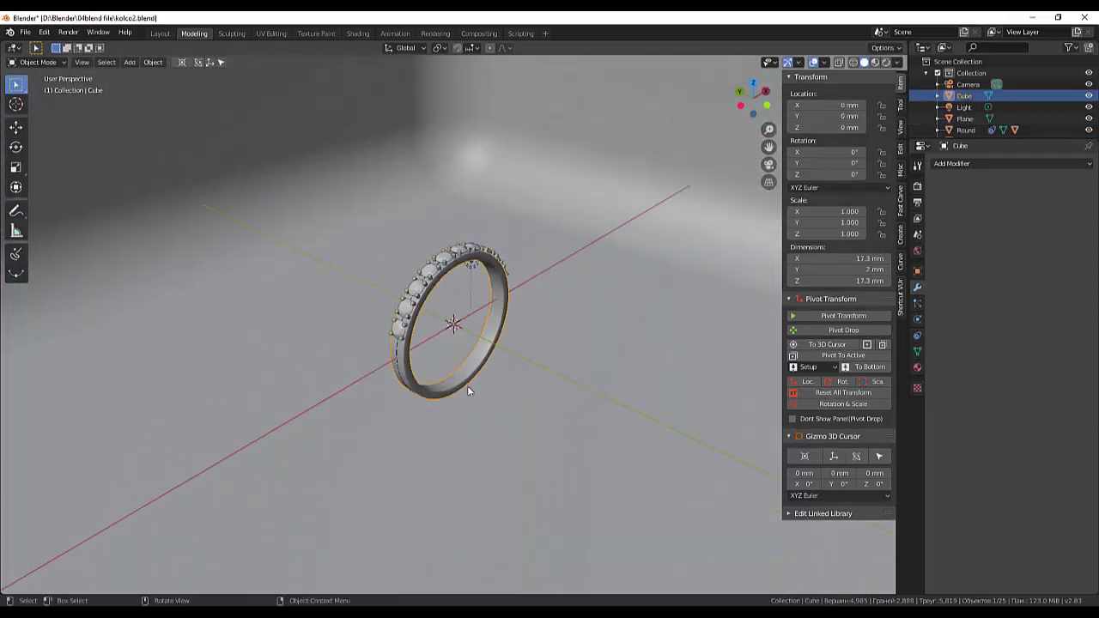
key("r")
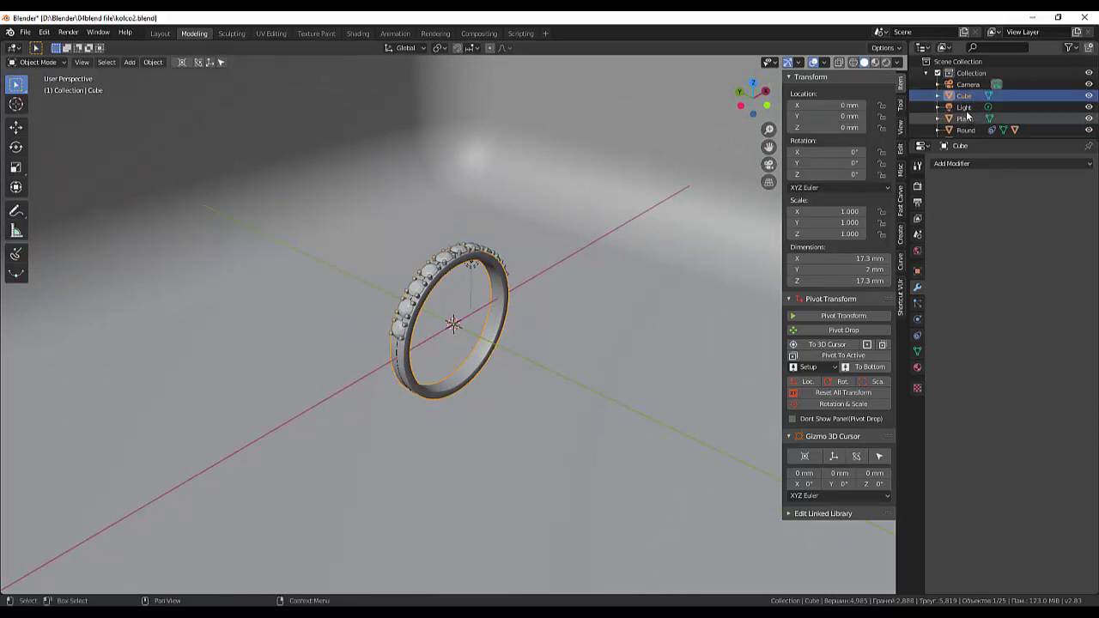
key("Escape")
left_click(352, 220)
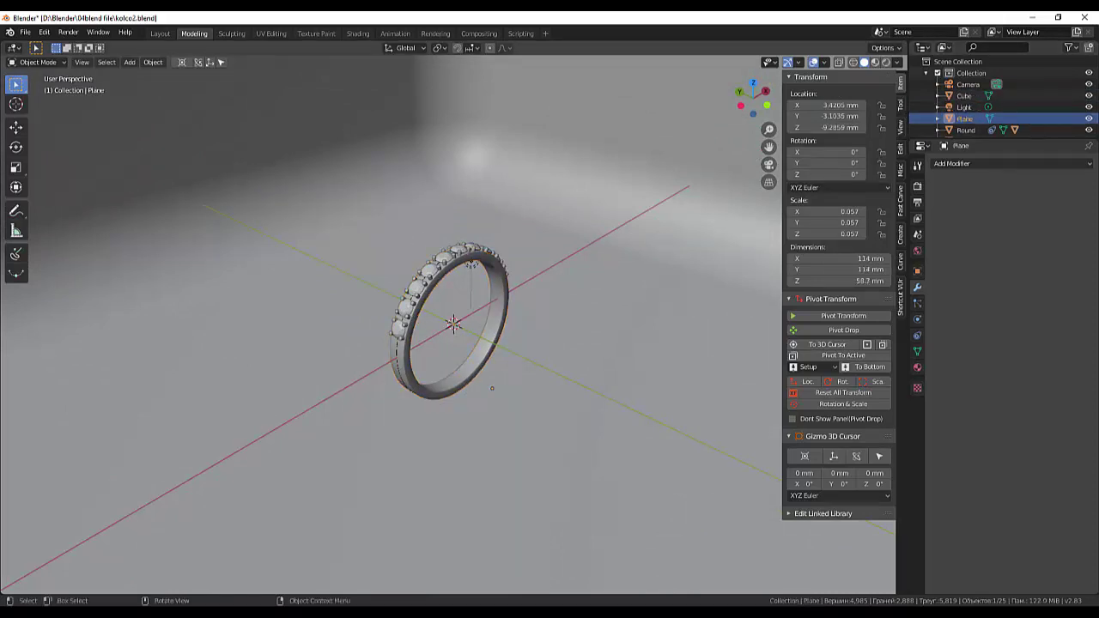
left_click(34, 62)
left_click_drag(370, 218, 547, 438)
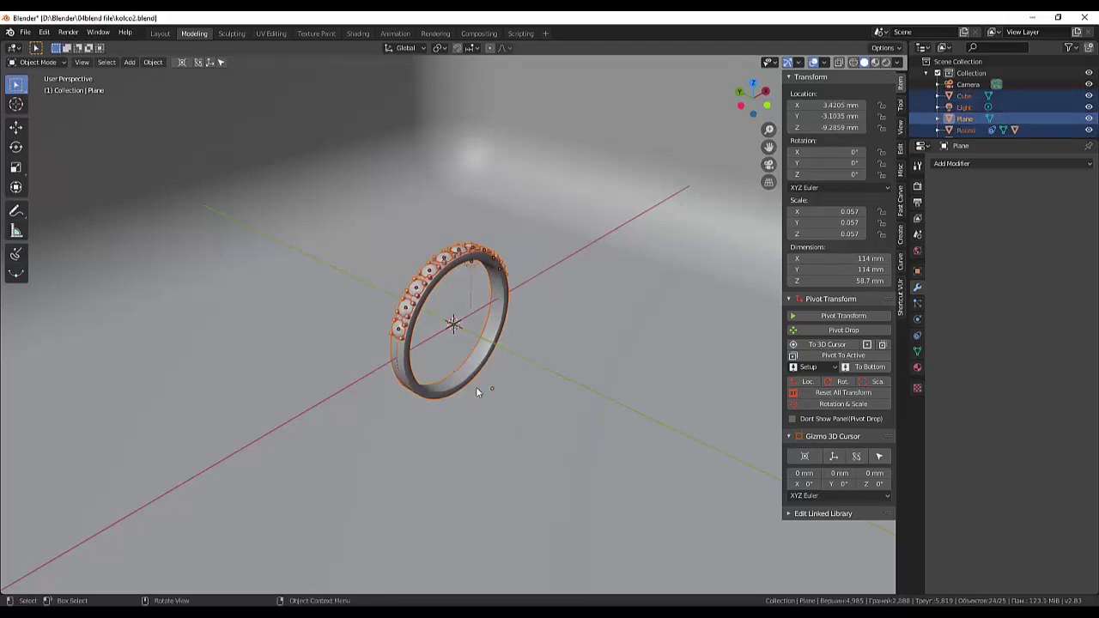
key("r")
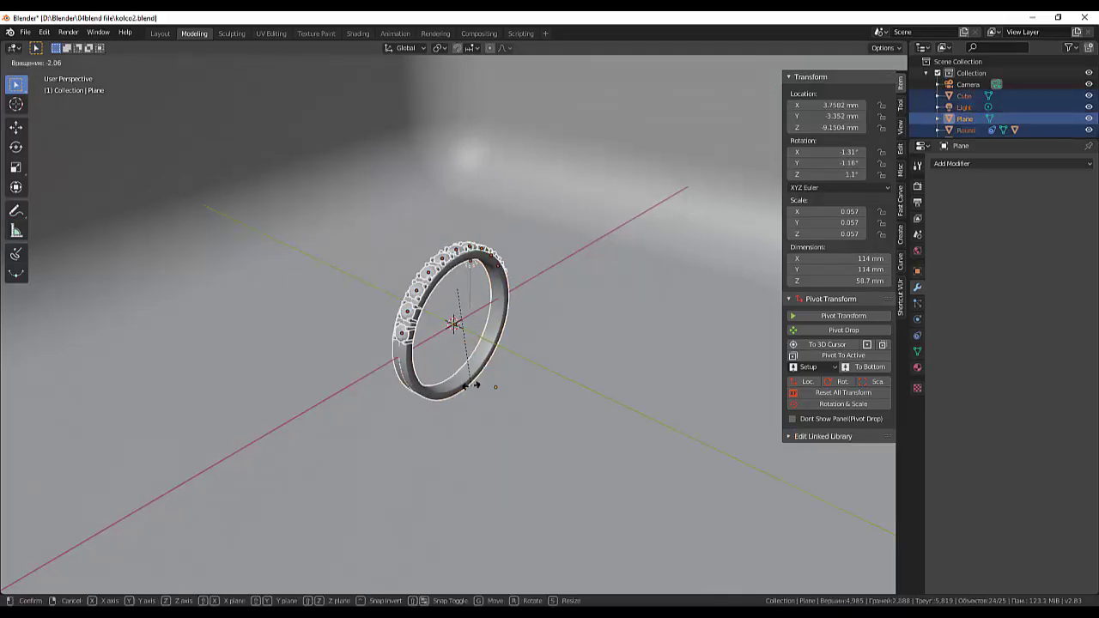
right_click(541, 371)
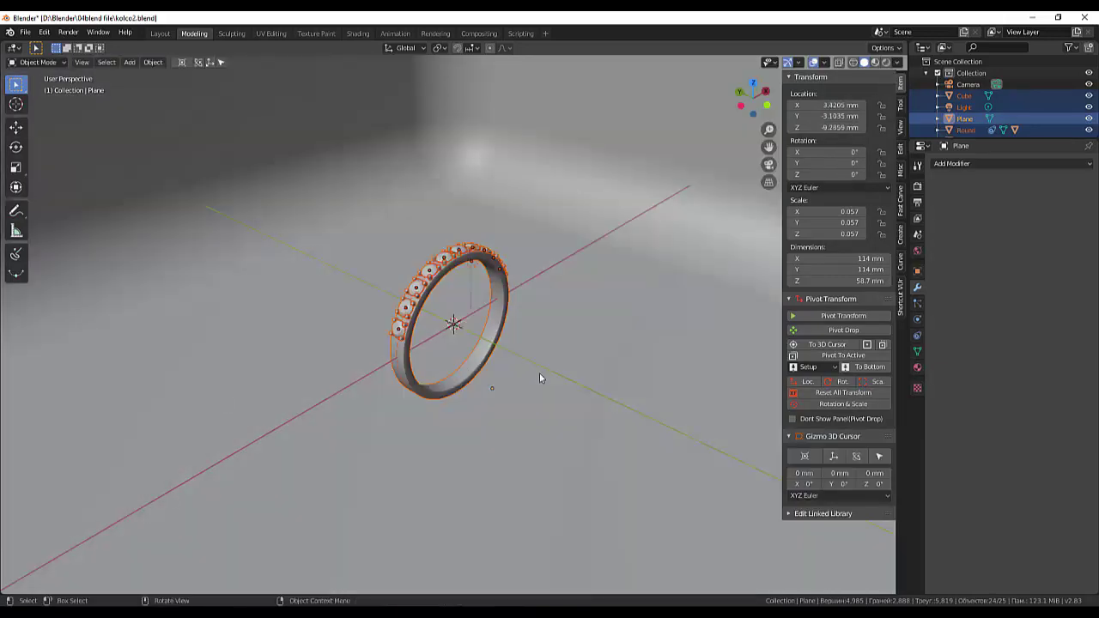
left_click(583, 421)
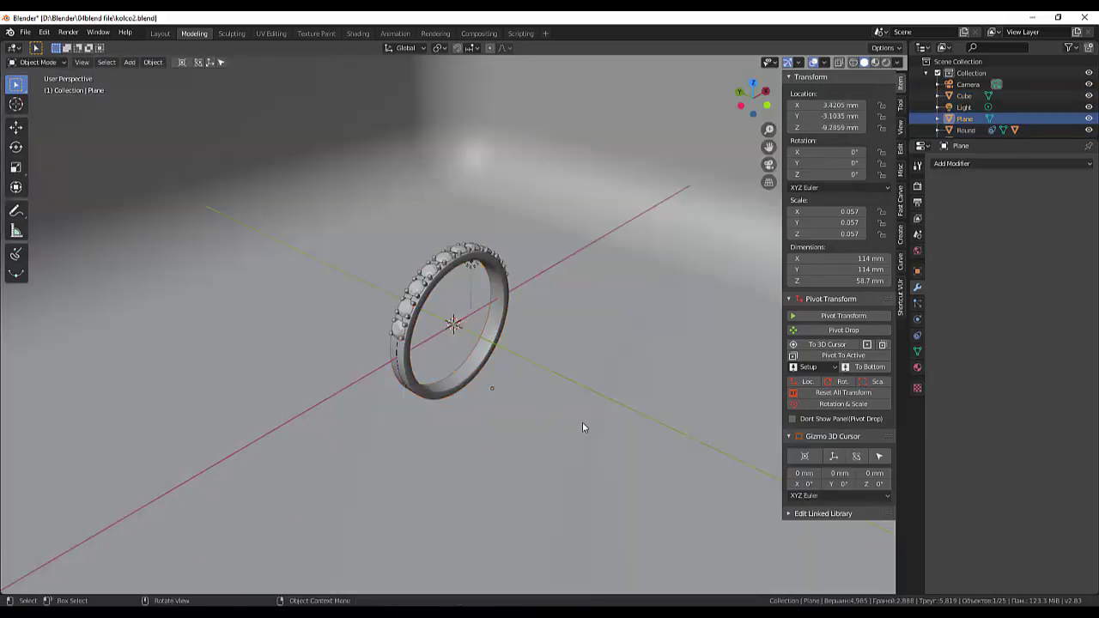
left_click(449, 270)
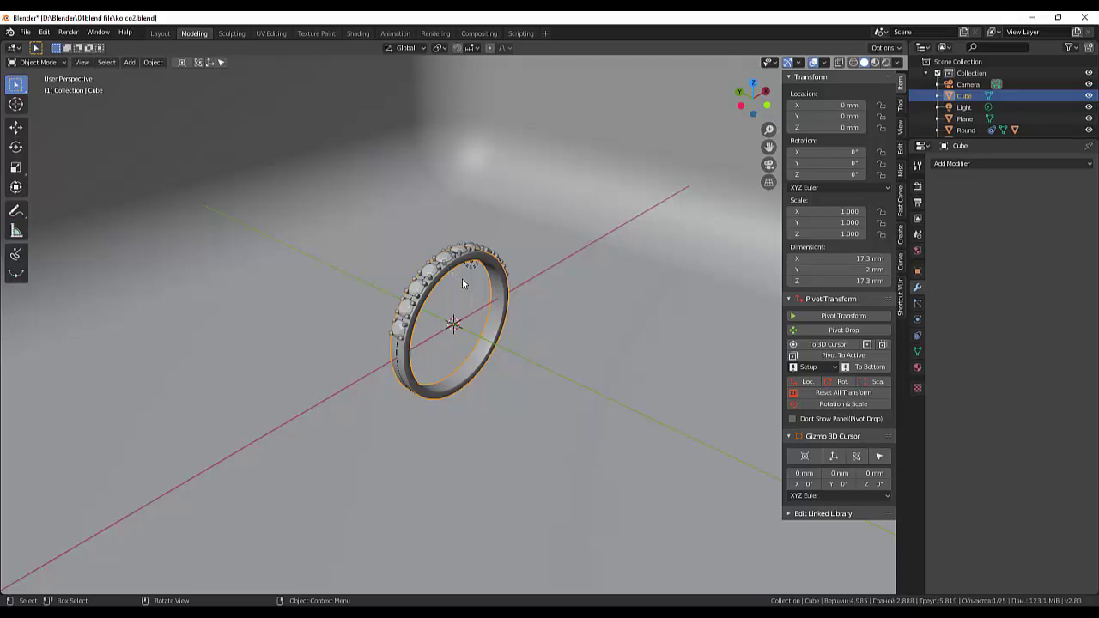
key("r")
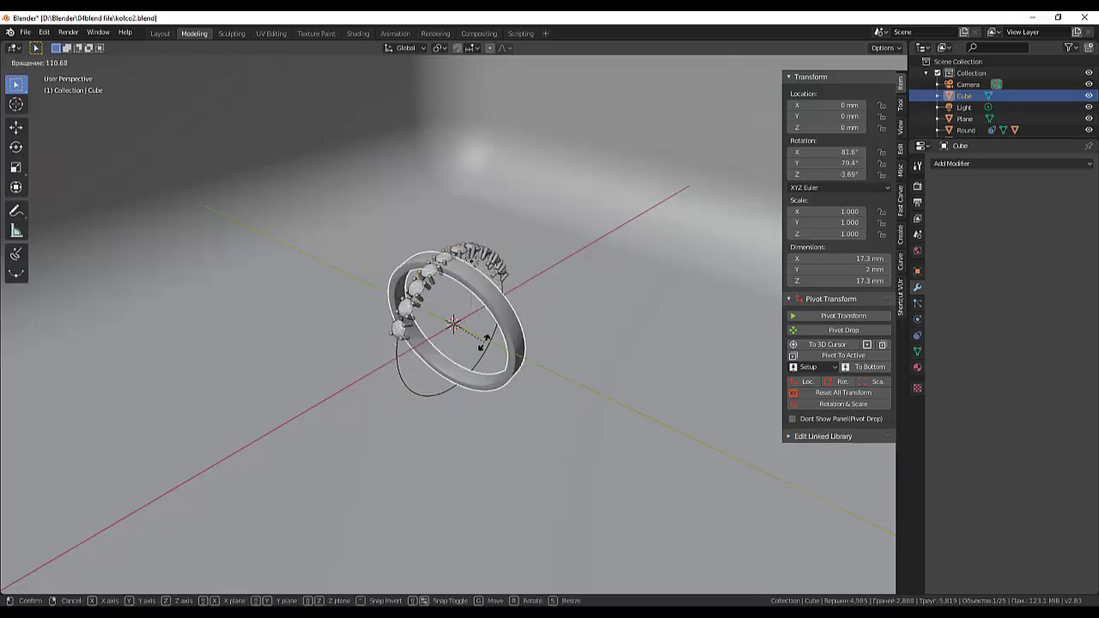
key("Escape")
left_click(614, 351)
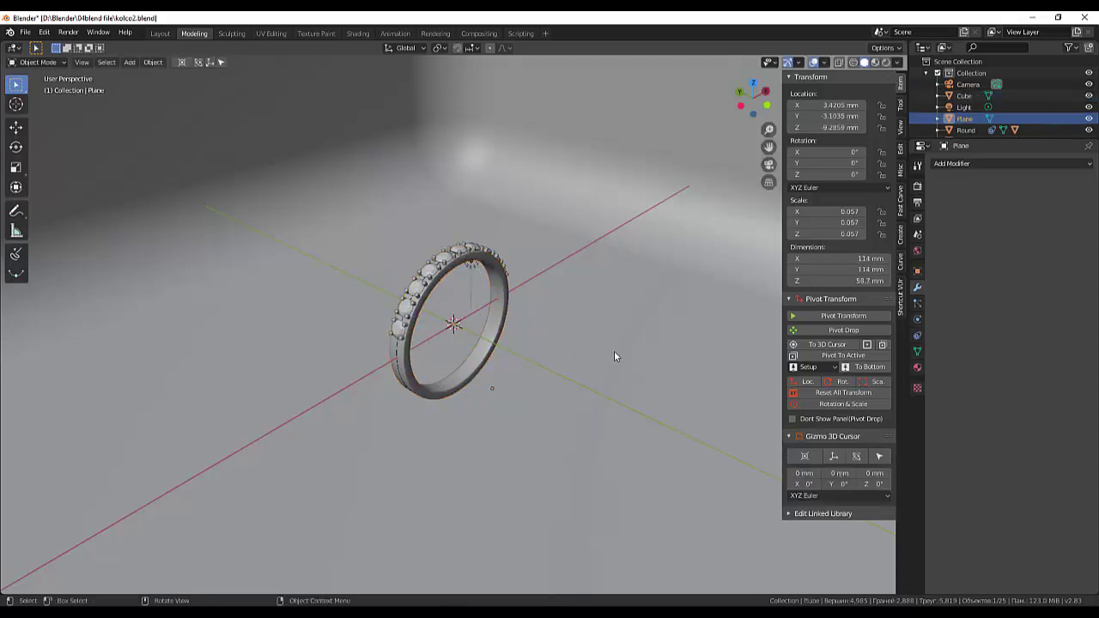
left_click(965, 130)
scroll(965, 134, "down", 5)
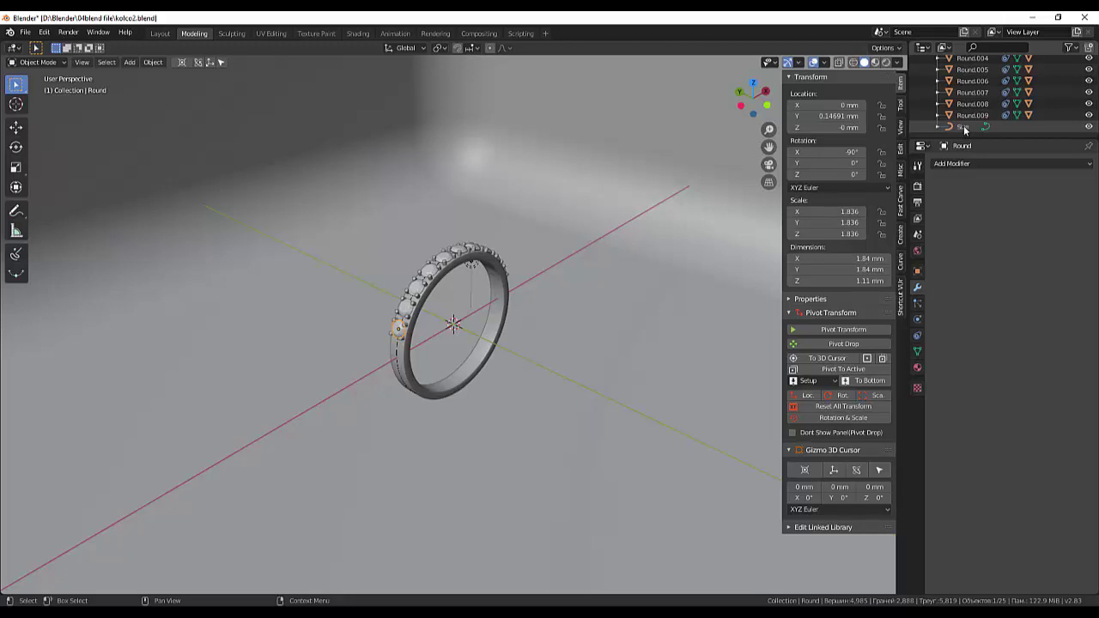
left_click(965, 129)
scroll(964, 129, "up", 3)
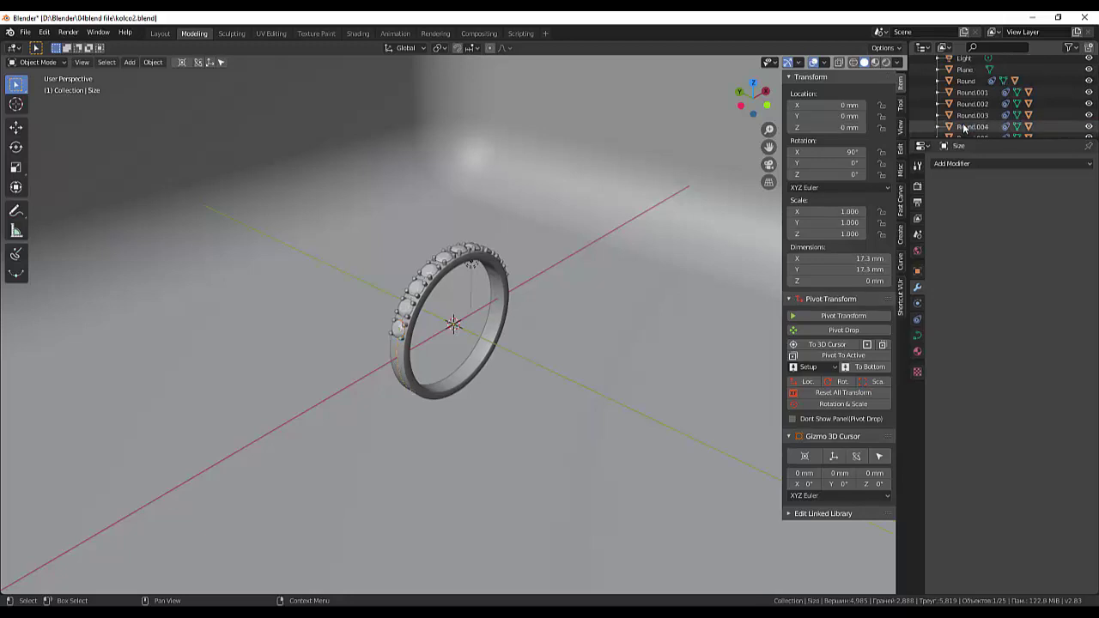
scroll(963, 120, "up", 1)
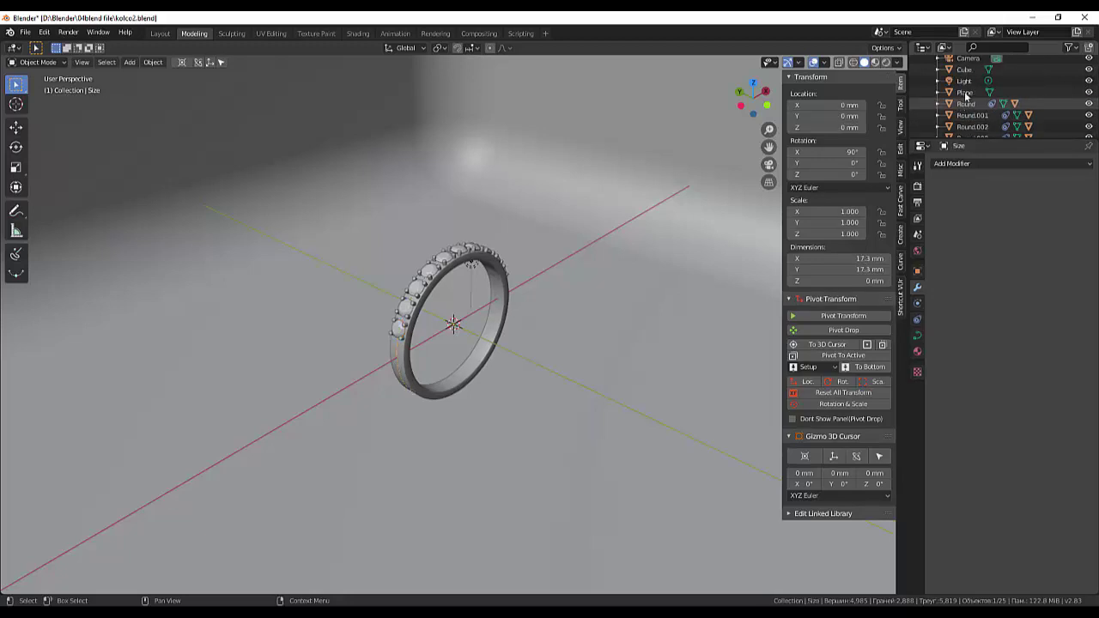
left_click(968, 105, "shift")
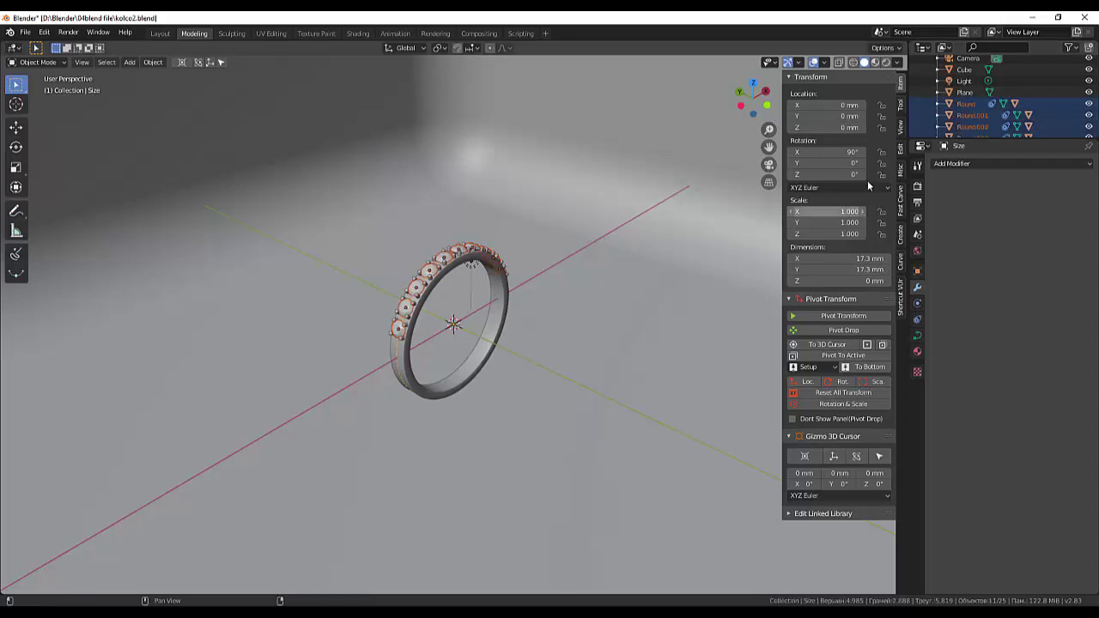
left_click(970, 71, "shift")
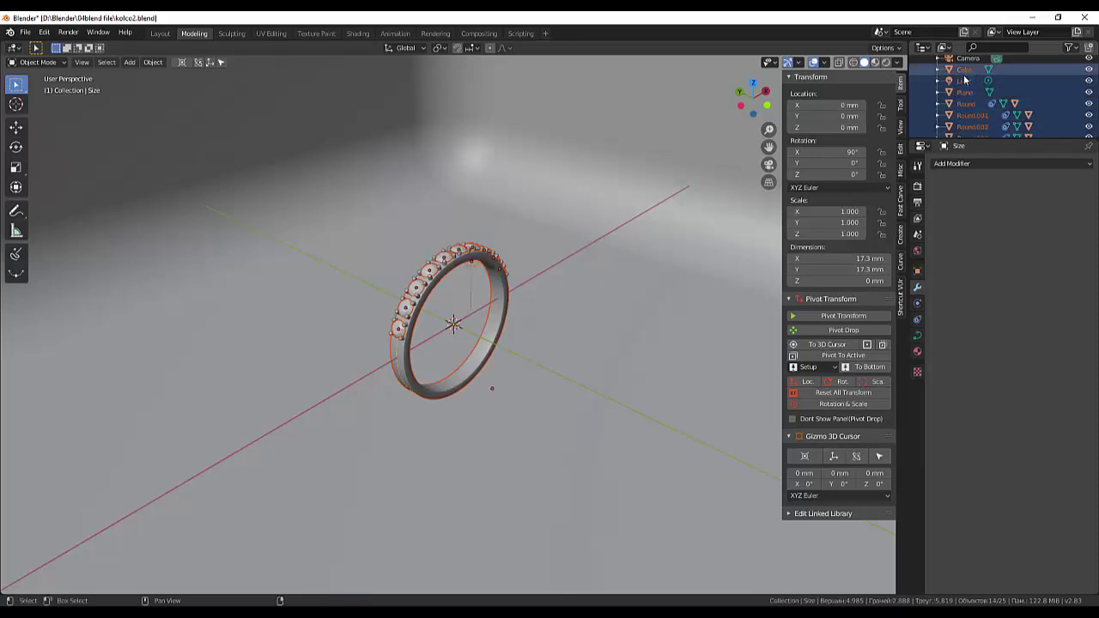
left_click(965, 81, "ctrl")
left_click(965, 92, "ctrl")
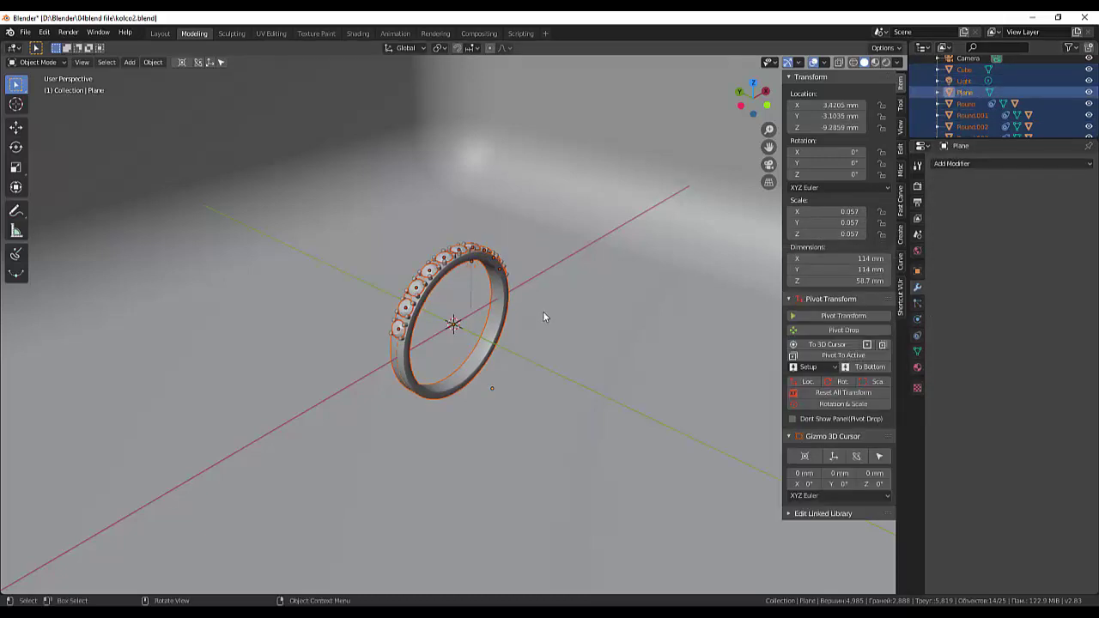
key("r")
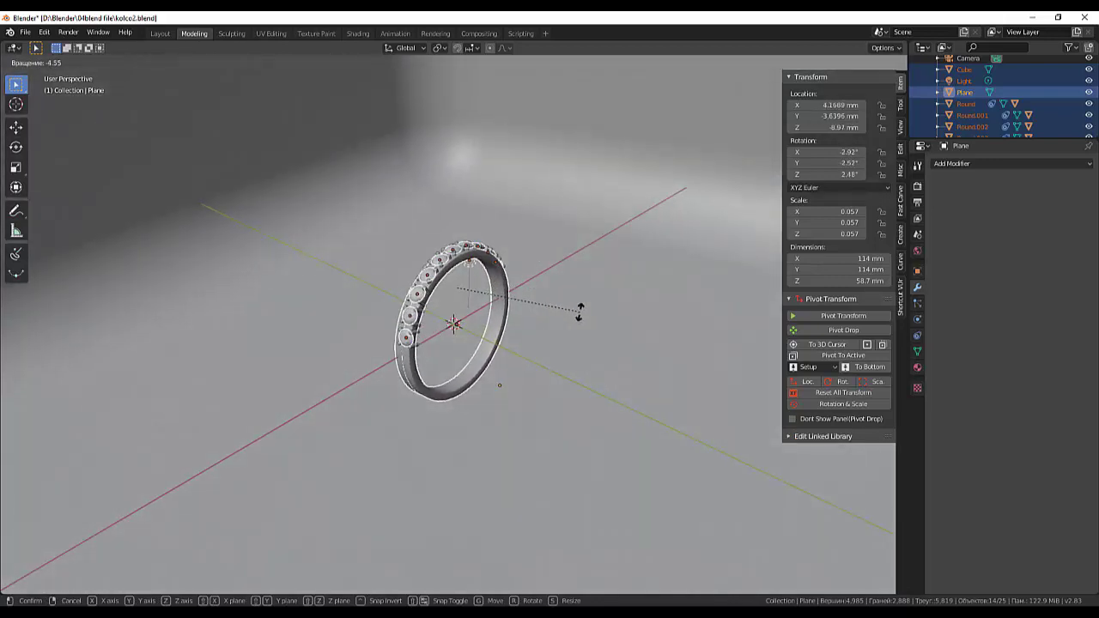
right_click(580, 311)
left_click(586, 393)
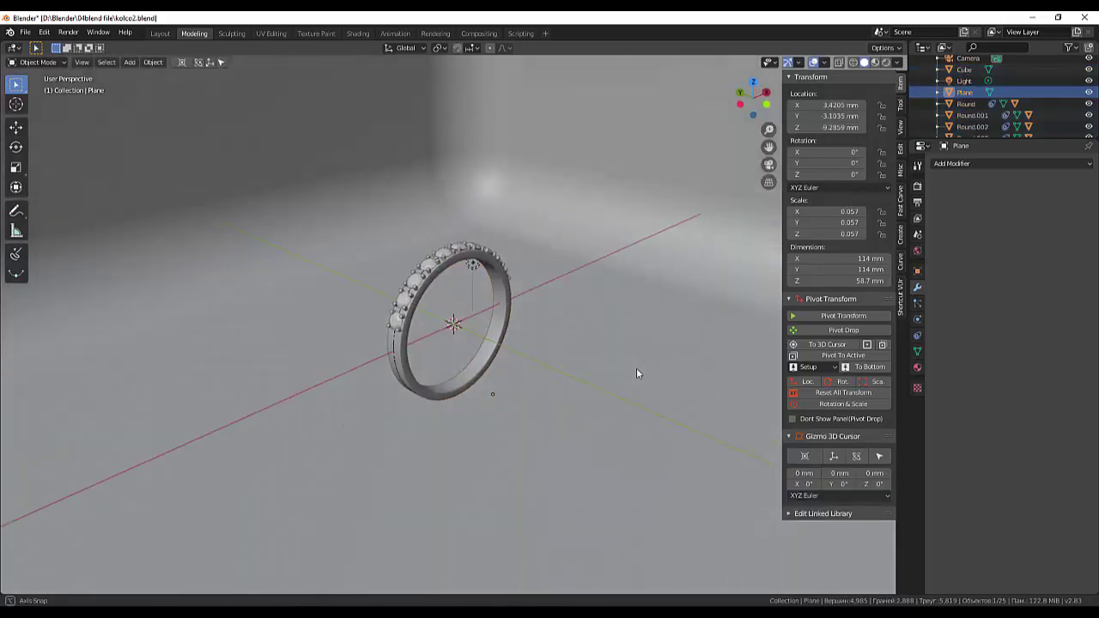
middle_click_drag(636, 374, 661, 397)
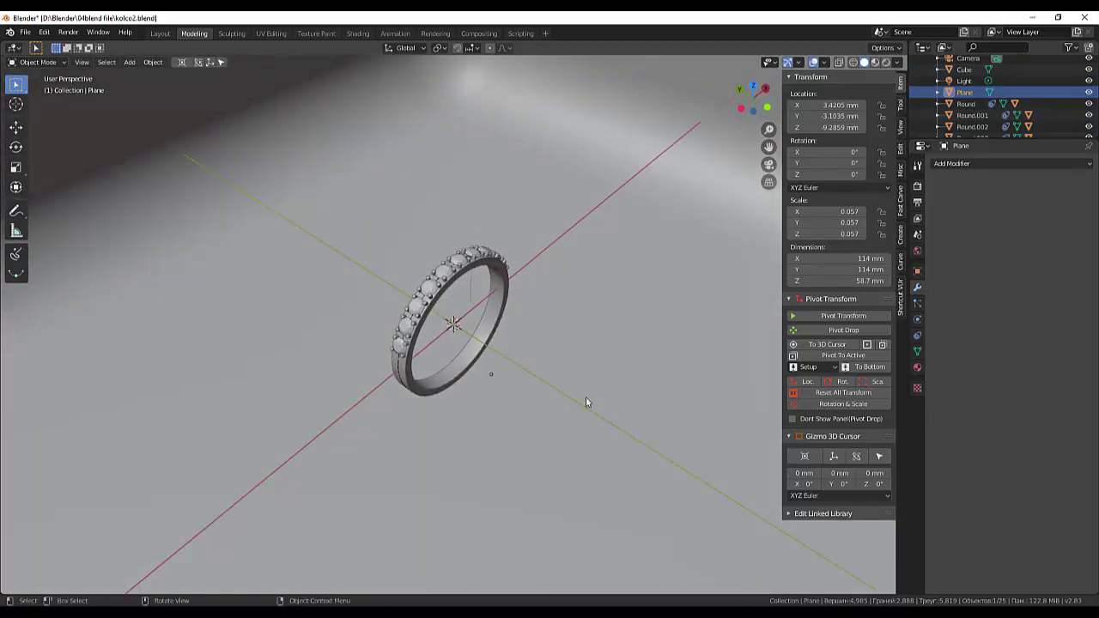
scroll(533, 418, "up", 2)
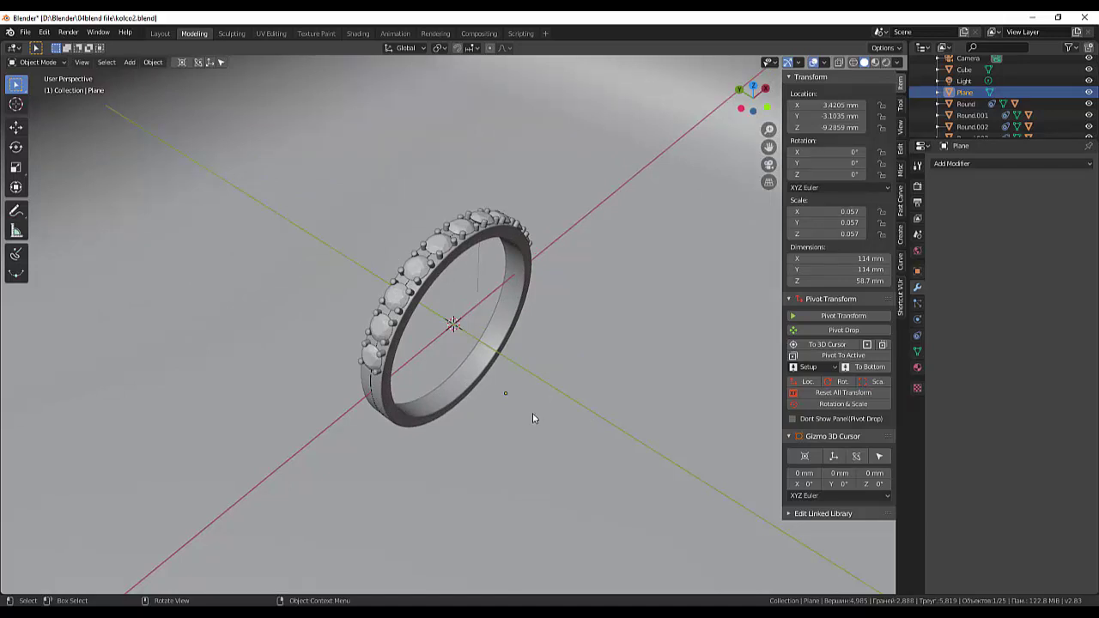
scroll(1014, 130, "down", 5)
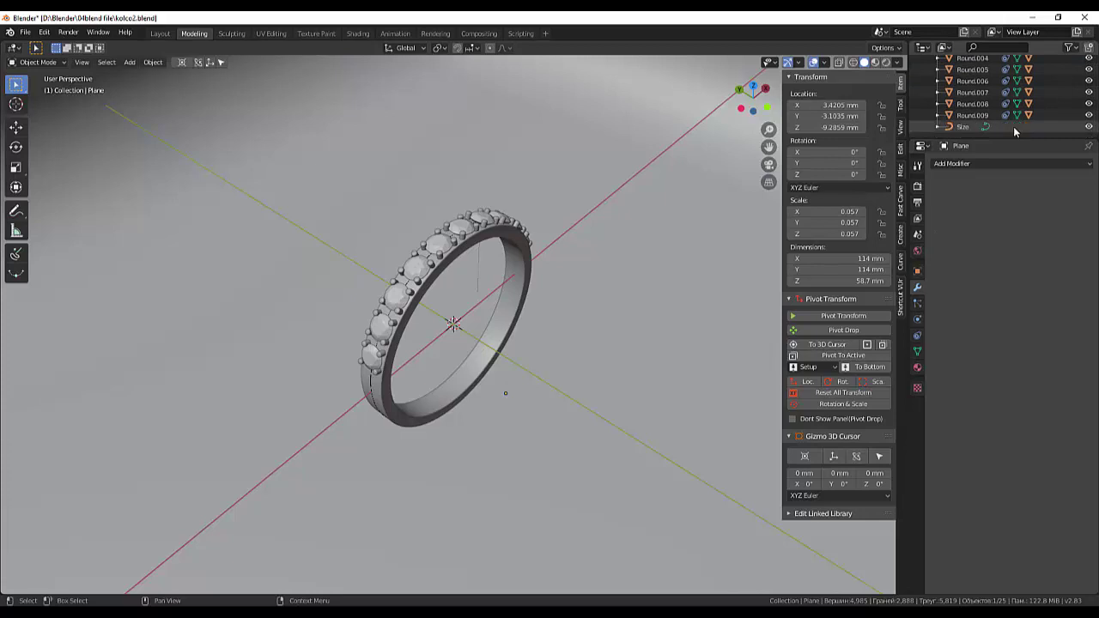
left_click(1089, 127)
left_click(1089, 126)
left_click(967, 127)
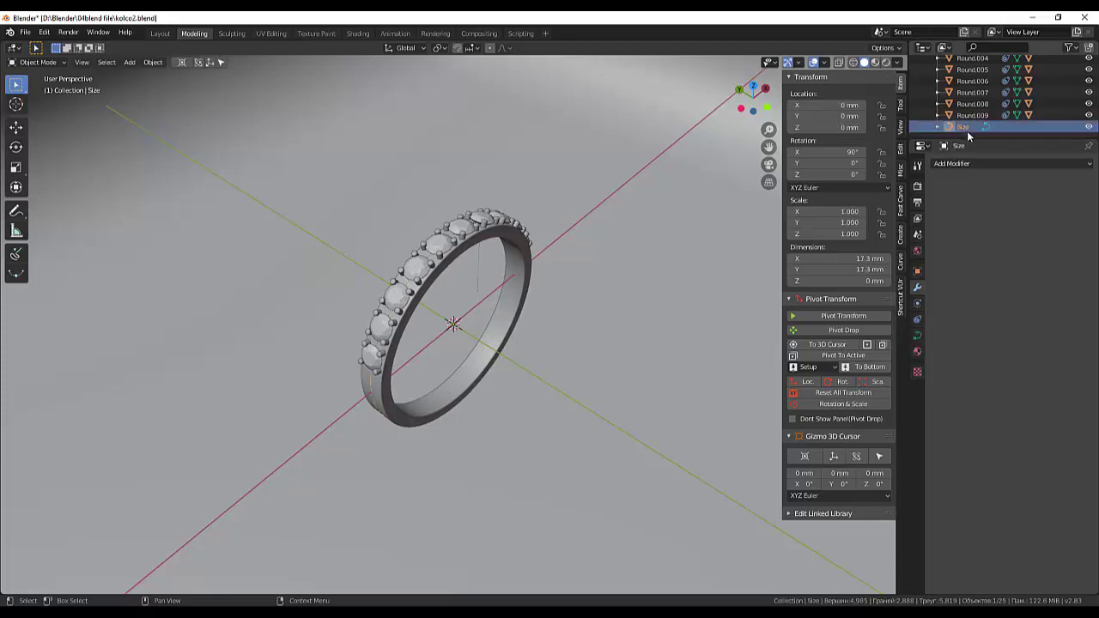
left_click(549, 371)
scroll(546, 374, "up", 2)
middle_click_drag(545, 375, 529, 396)
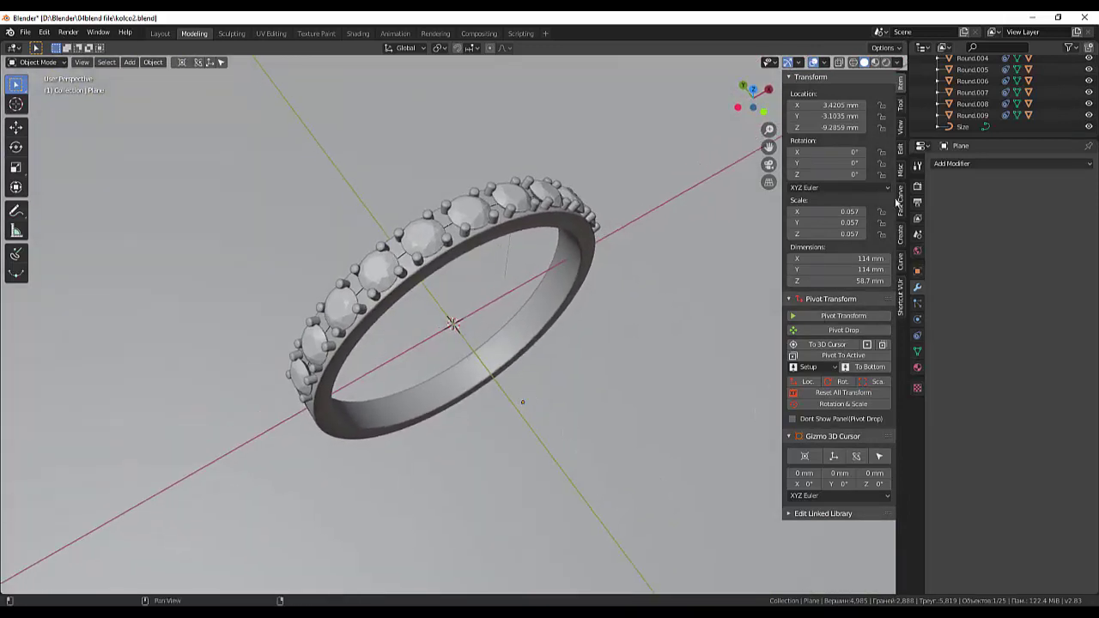
Step: Set the render resolution to 800 × 800 px and bring the camera closer so the ring nearly fills the frame
key("KP_0")
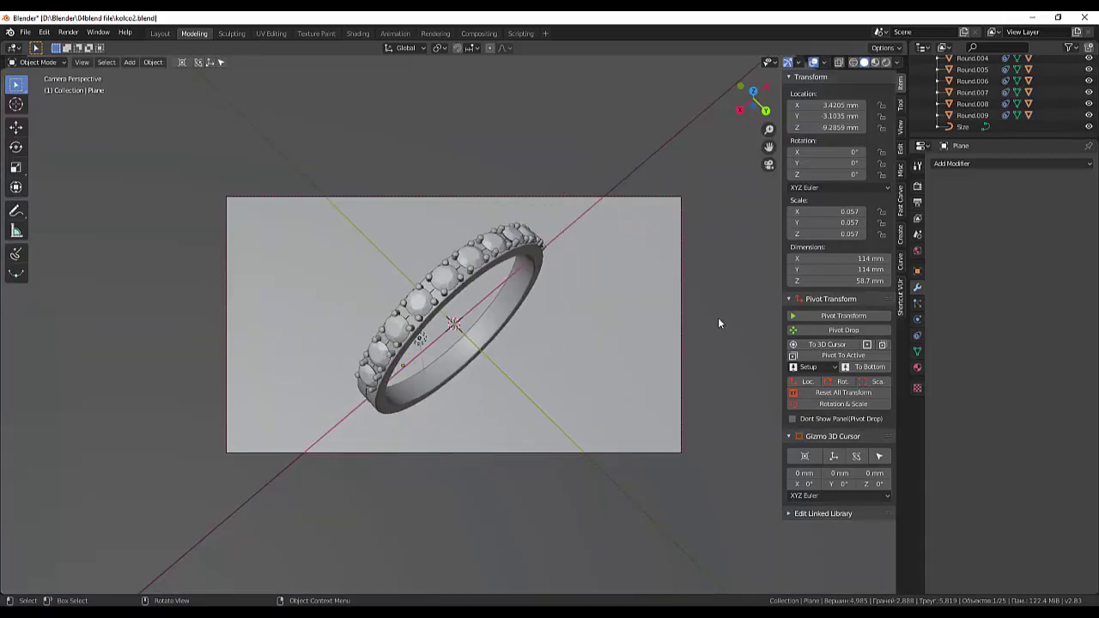
left_click(918, 187)
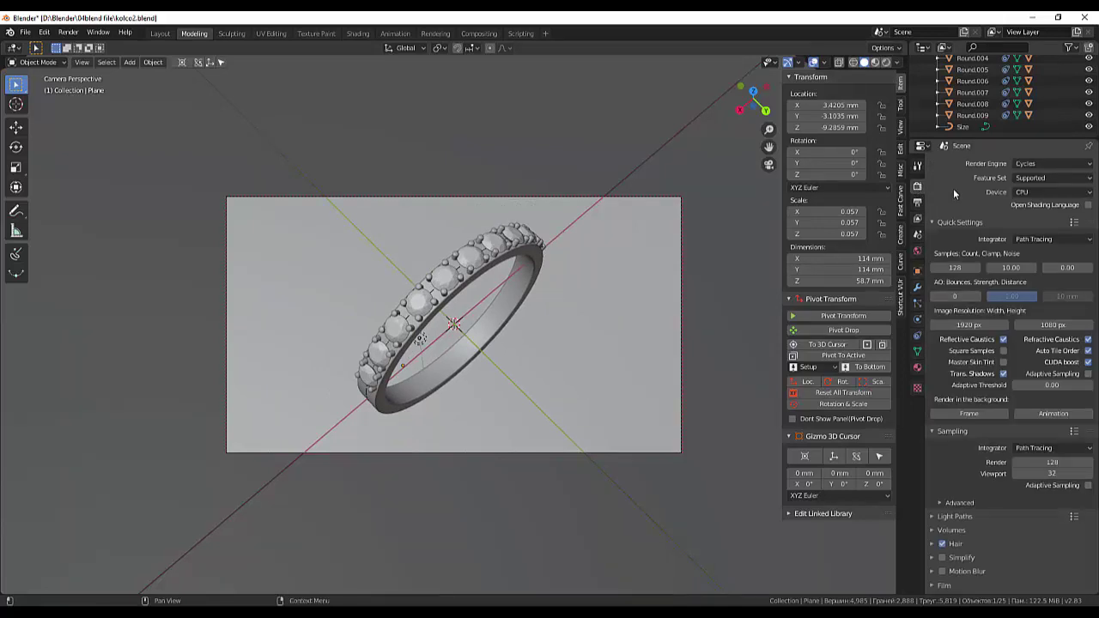
left_click(917, 202)
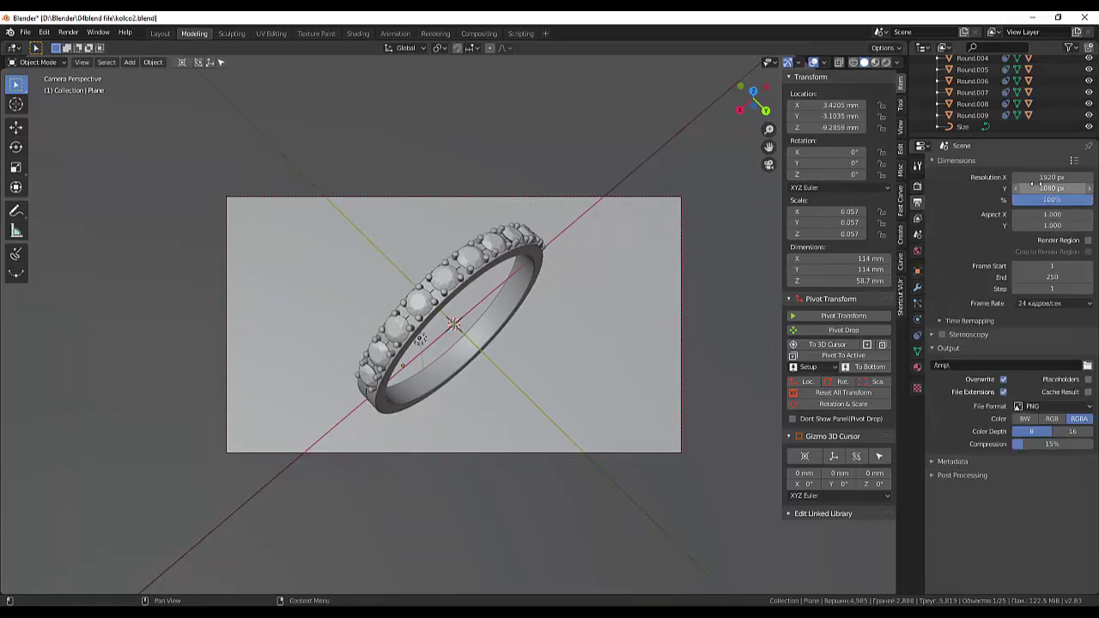
double_click(1052, 177)
type("8")
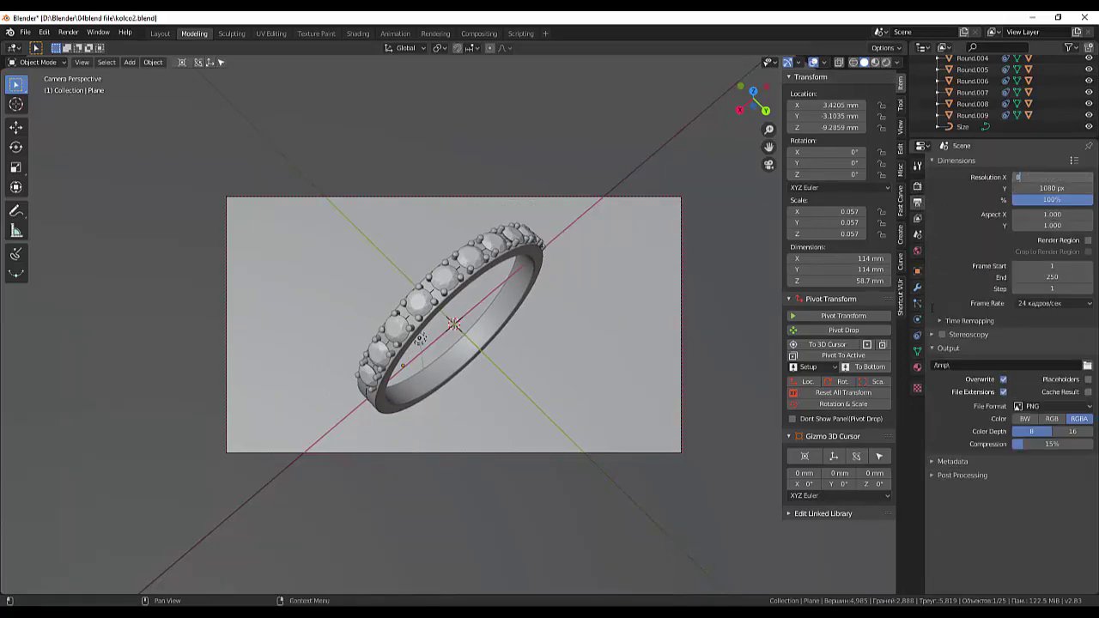
type("00")
key("Return")
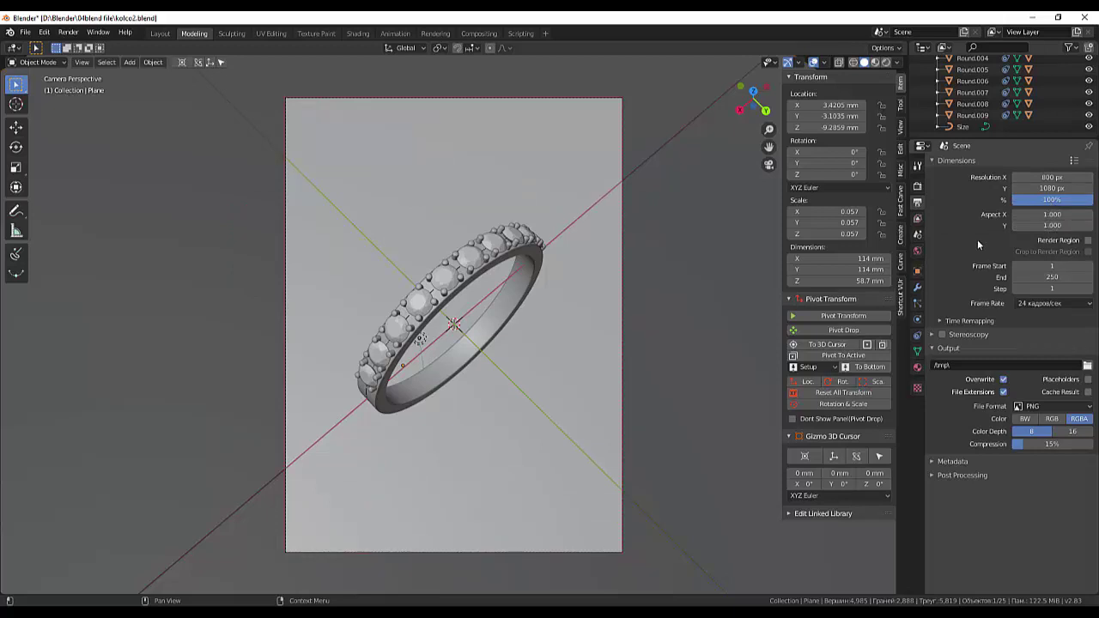
left_click(1050, 187)
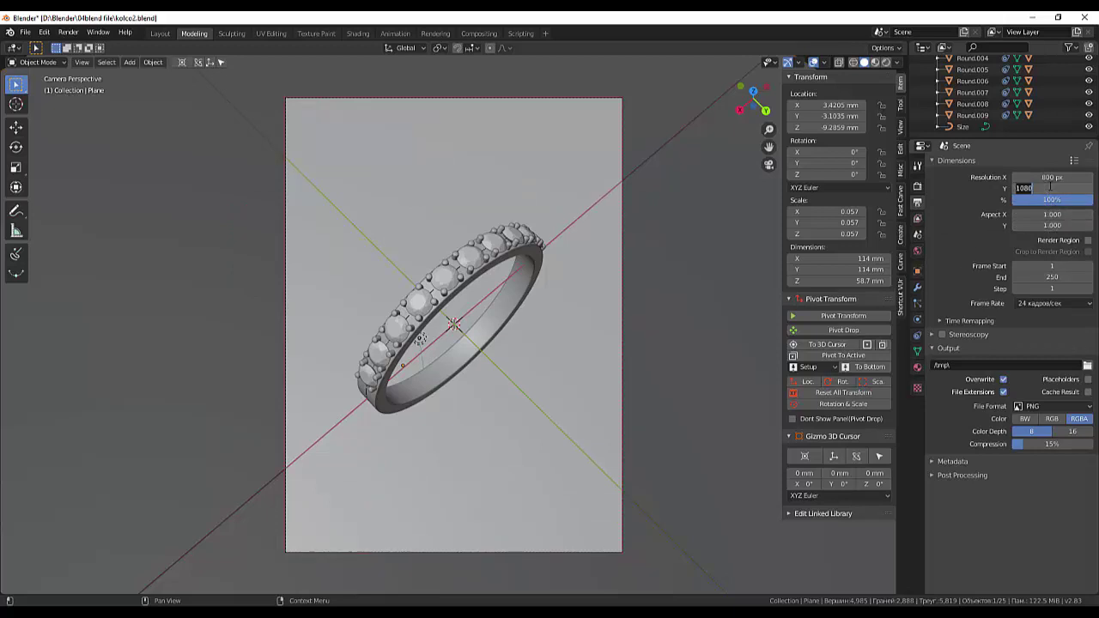
type("800")
key("Return")
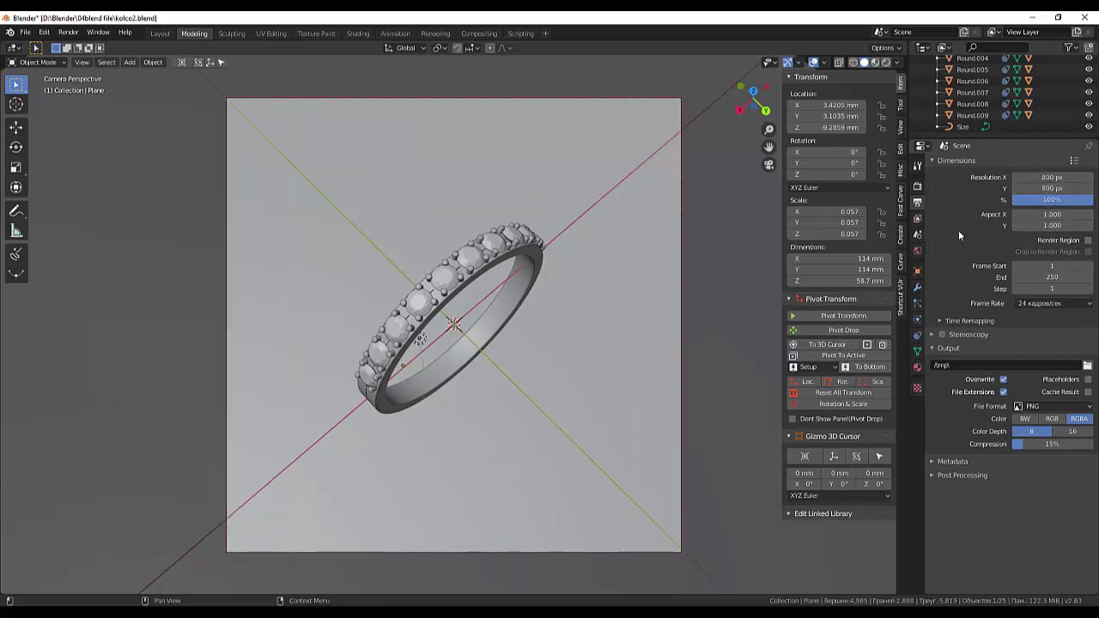
scroll(565, 330, "up", 3)
scroll(564, 330, "up", 2)
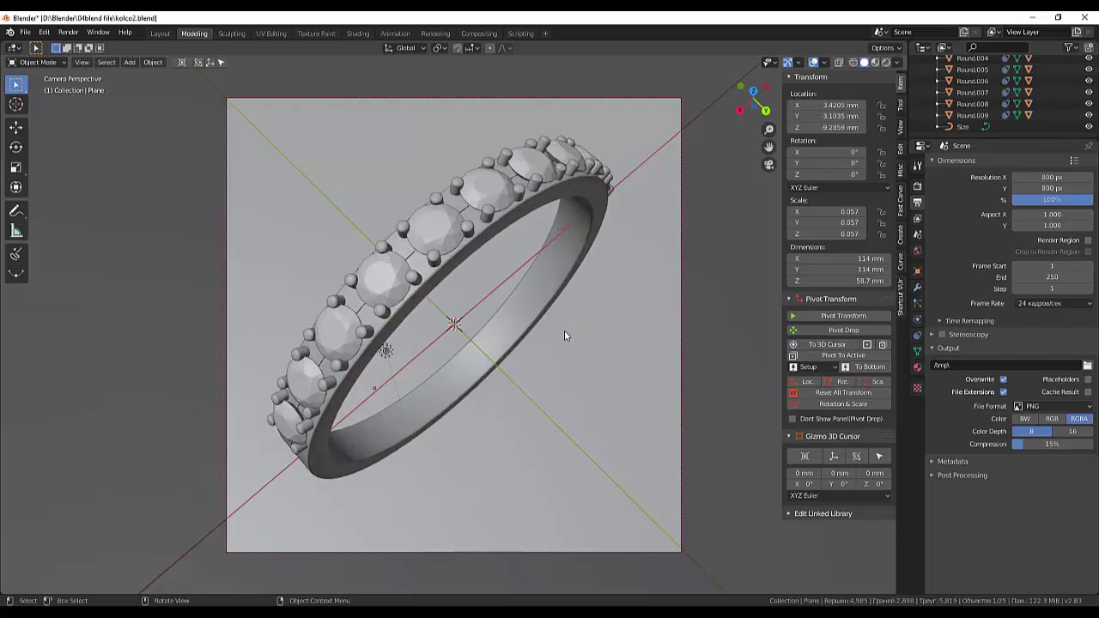
Step: Switch the node area of the Shading workspace to the Compositor and enable Use Nodes
left_click(358, 34)
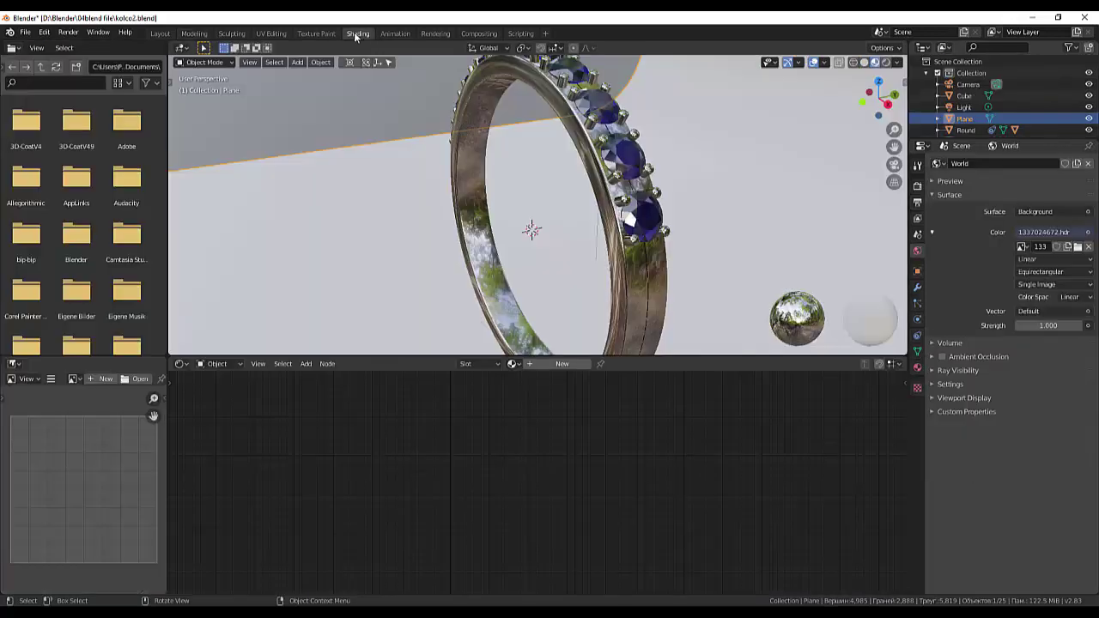
left_click(181, 364)
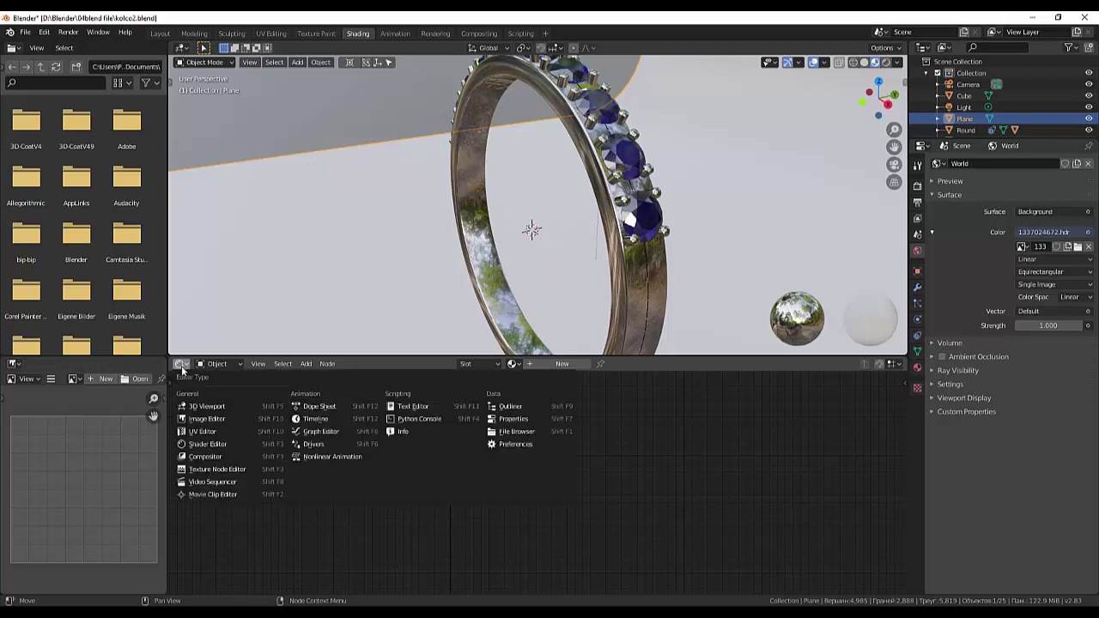
left_click(194, 458)
left_click(295, 364)
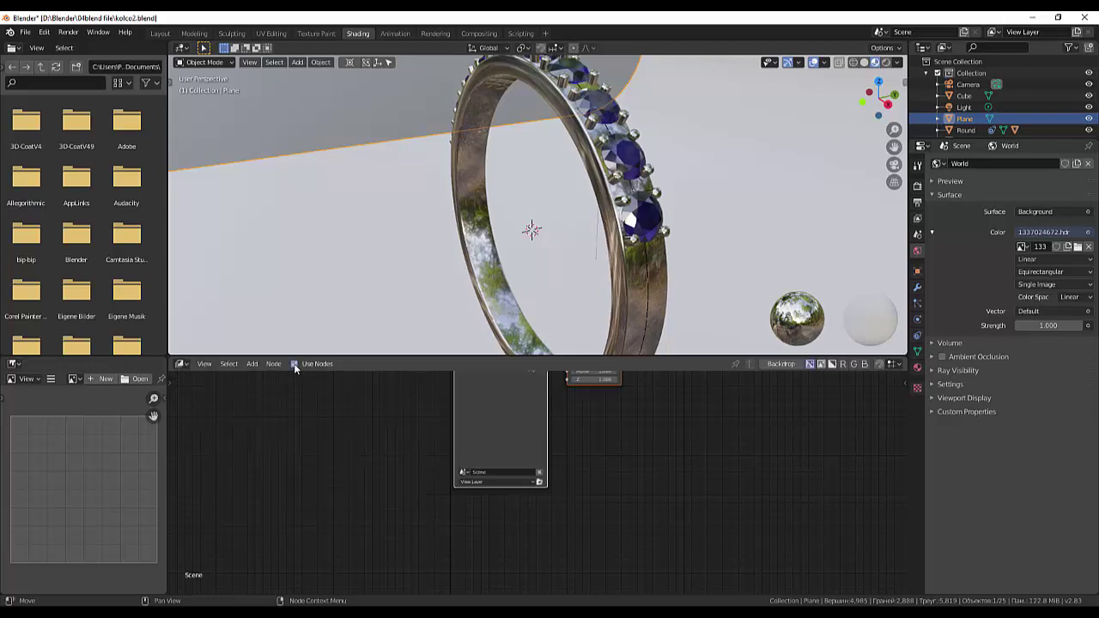
Step: Move the Composite node away from Render Layers and insert a Denoise node on the image link between them
middle_click_drag(517, 393, 476, 449)
left_click(541, 439)
left_click_drag(542, 440, 696, 437)
right_click(608, 495)
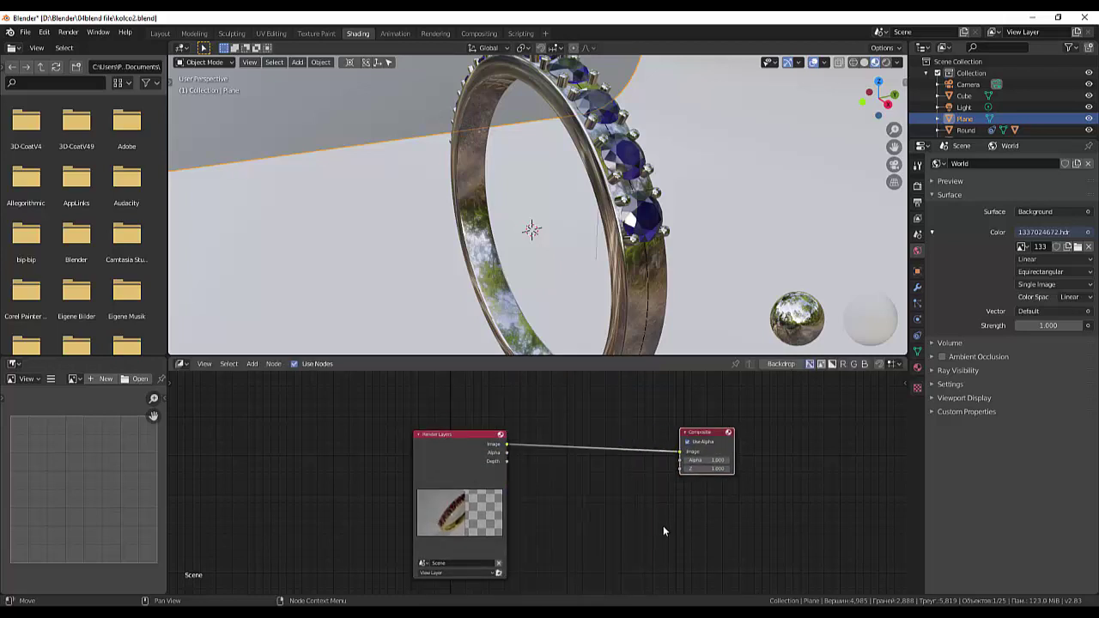
key("shift+a")
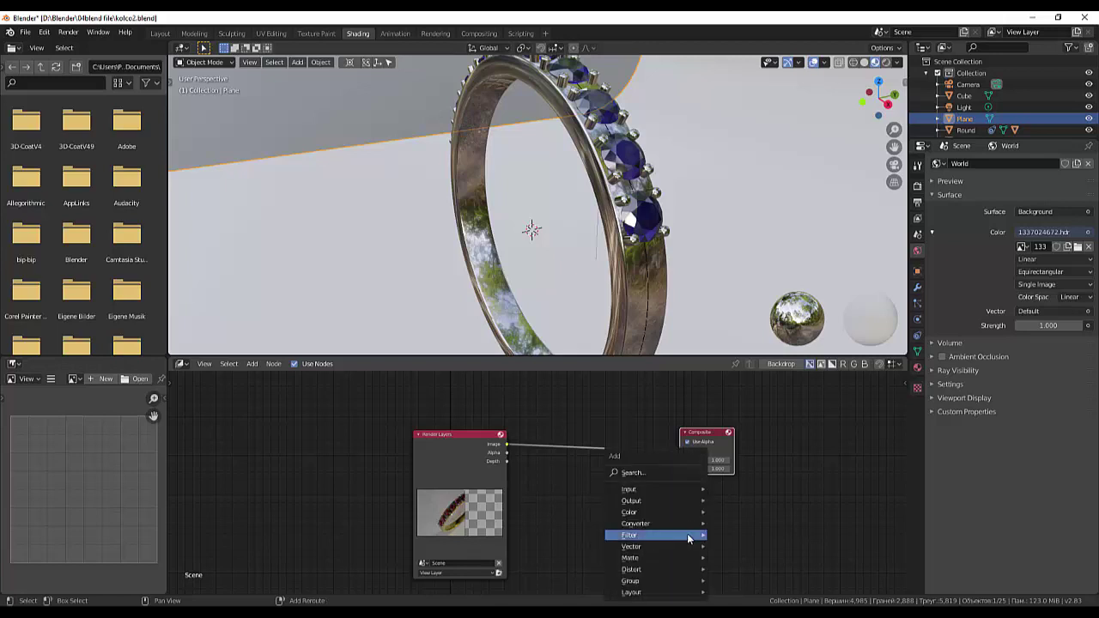
left_click(646, 474)
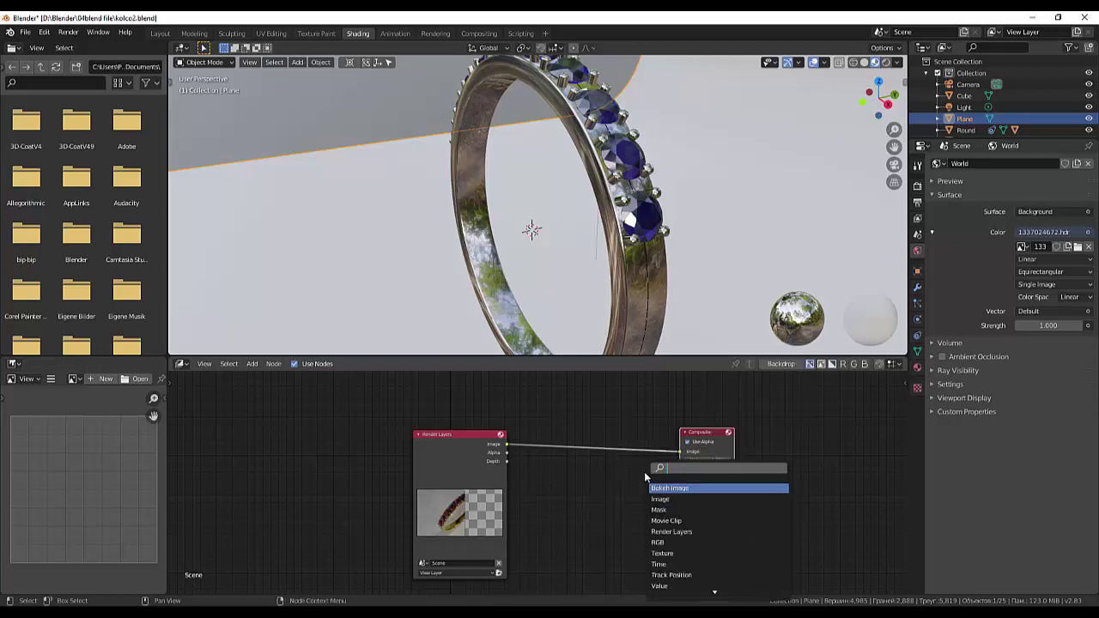
type("de")
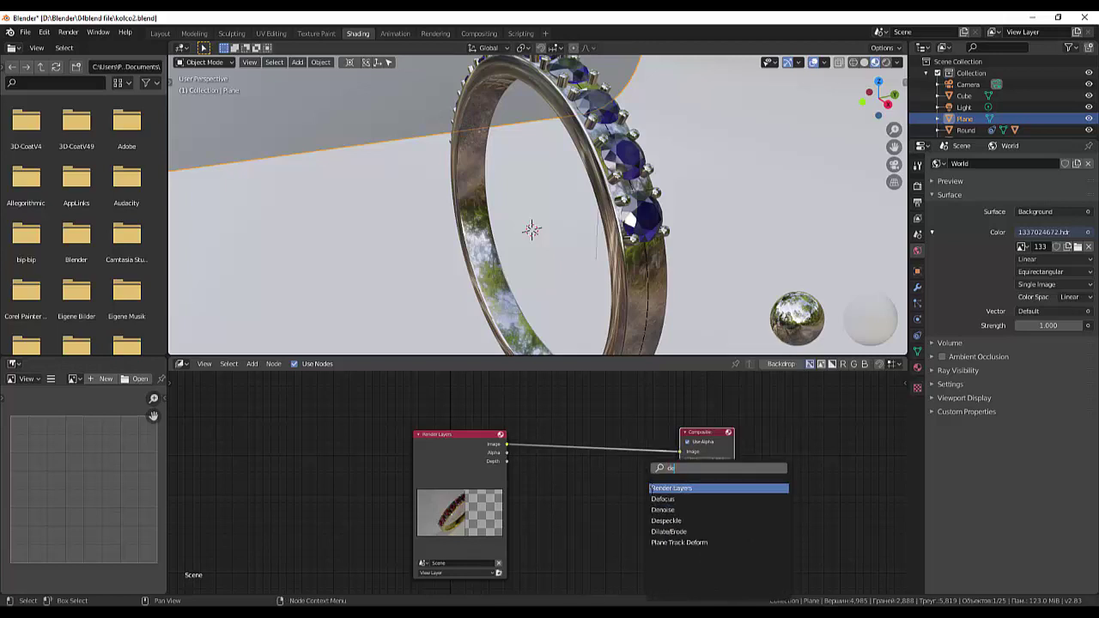
left_click(663, 510)
left_click(584, 464)
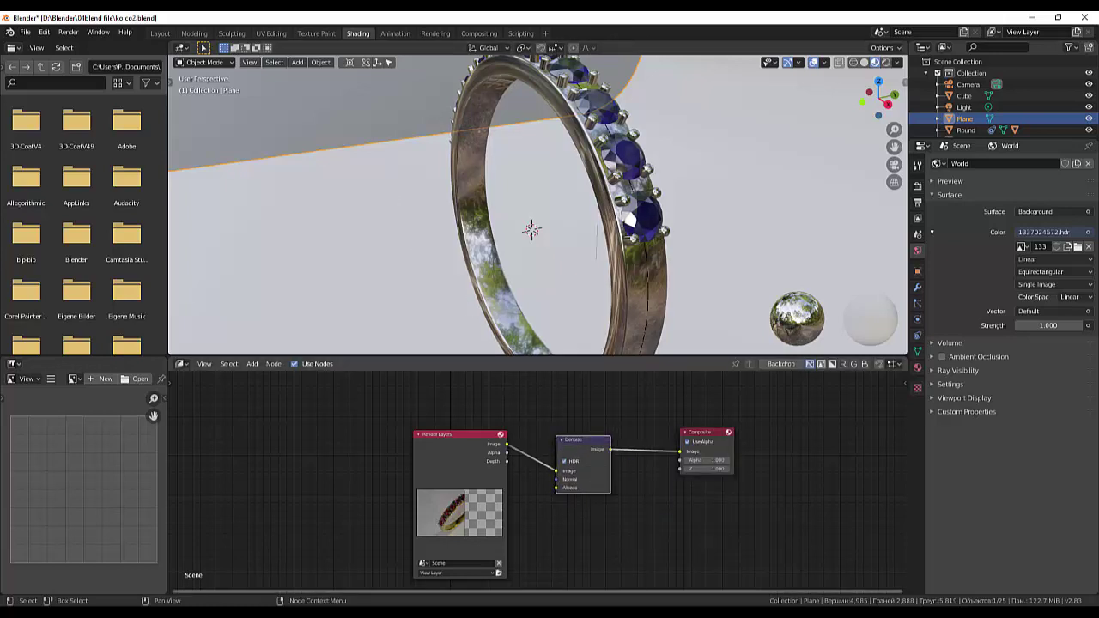
Step: Return to the Modeling workspace, then enable the Normal pass and disable the Z pass of the view layer
left_click(230, 34)
left_click(191, 34)
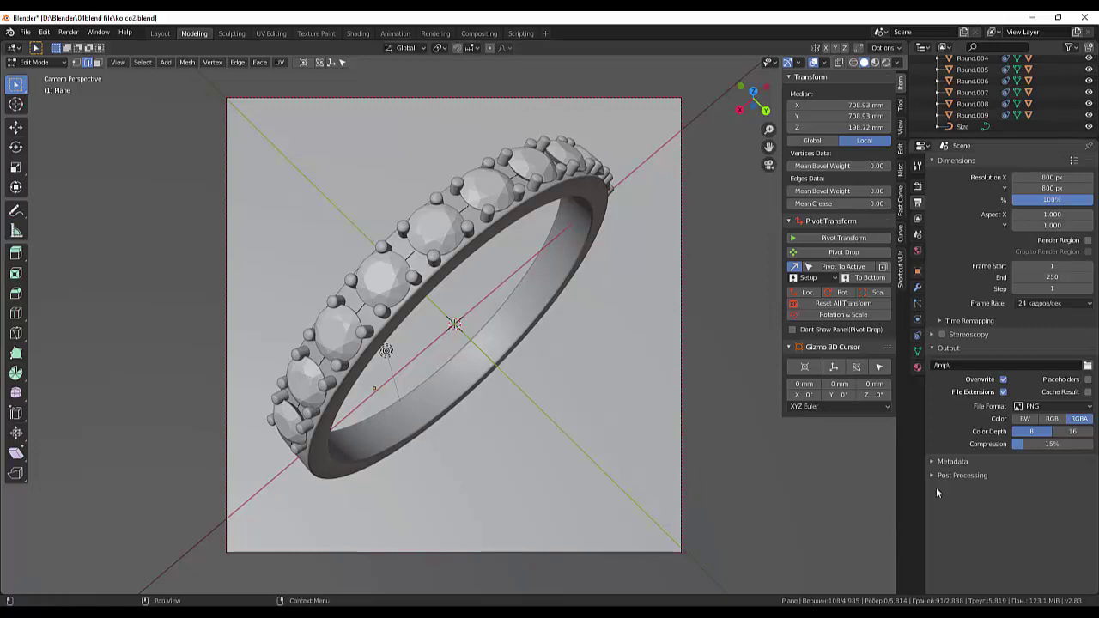
left_click(917, 186)
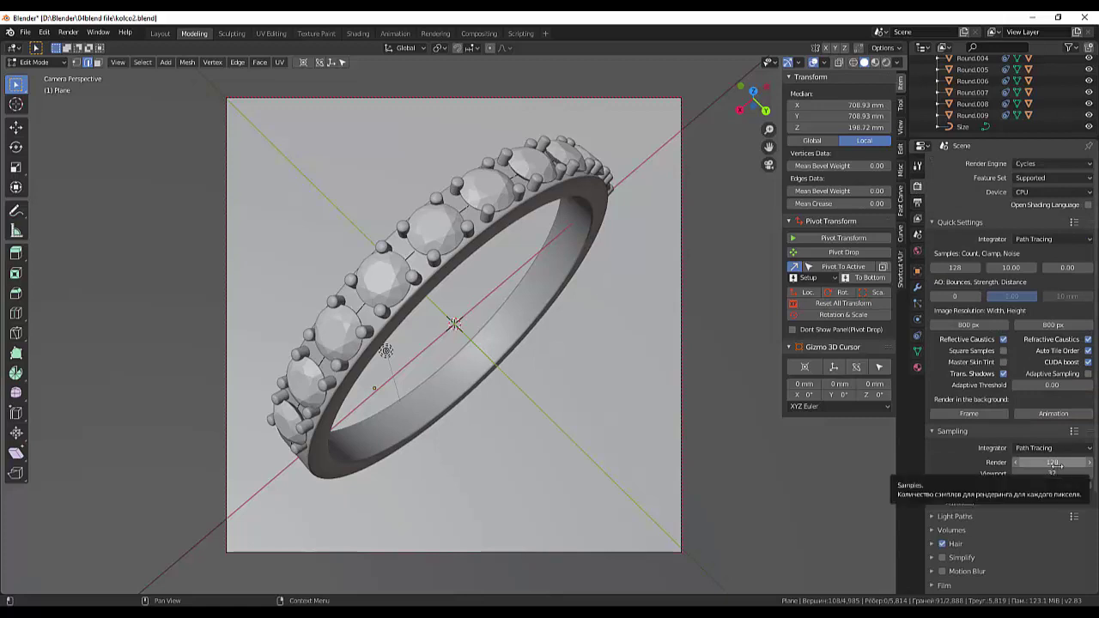
left_click(917, 203)
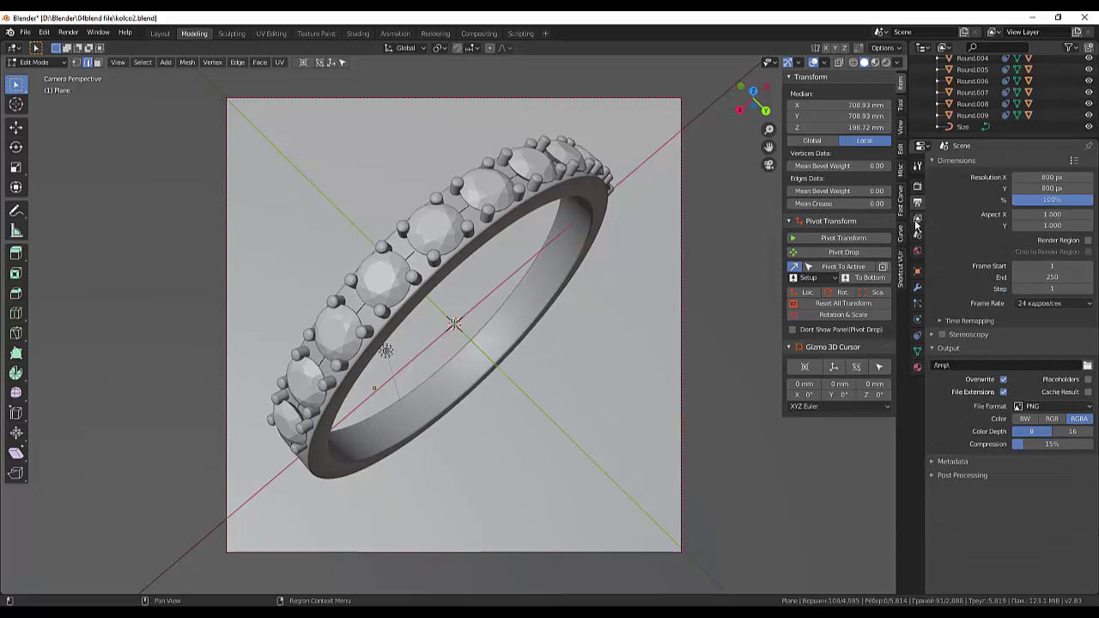
left_click(917, 220)
left_click(976, 250)
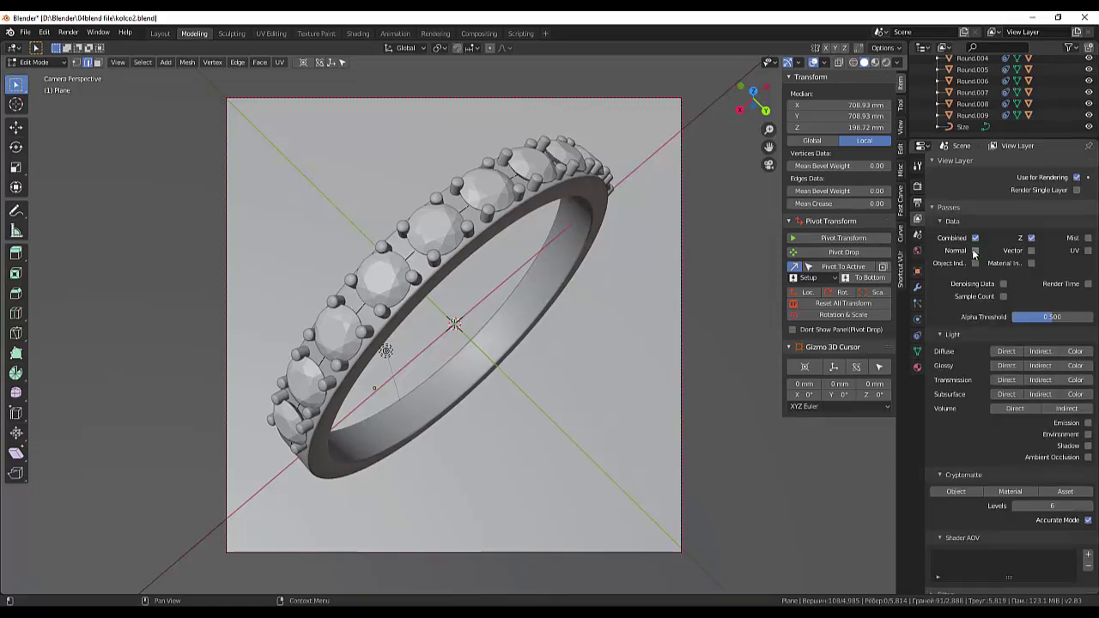
left_click(1032, 238)
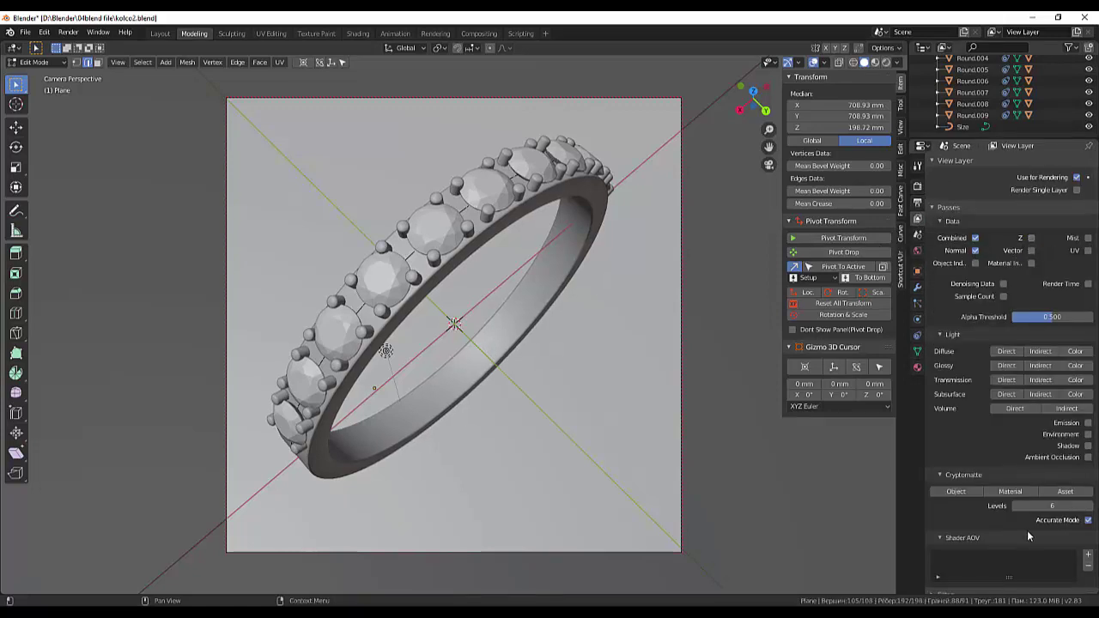
left_click(793, 509)
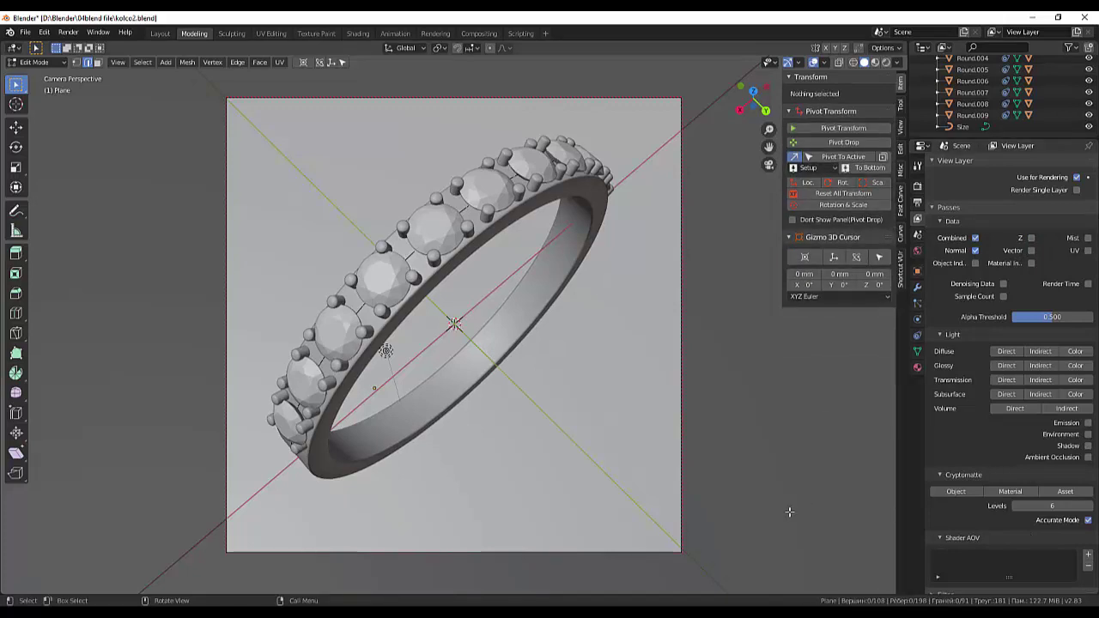
Step: Render the ring from the camera to check the lighting and denoising, and close the render window
key("F12")
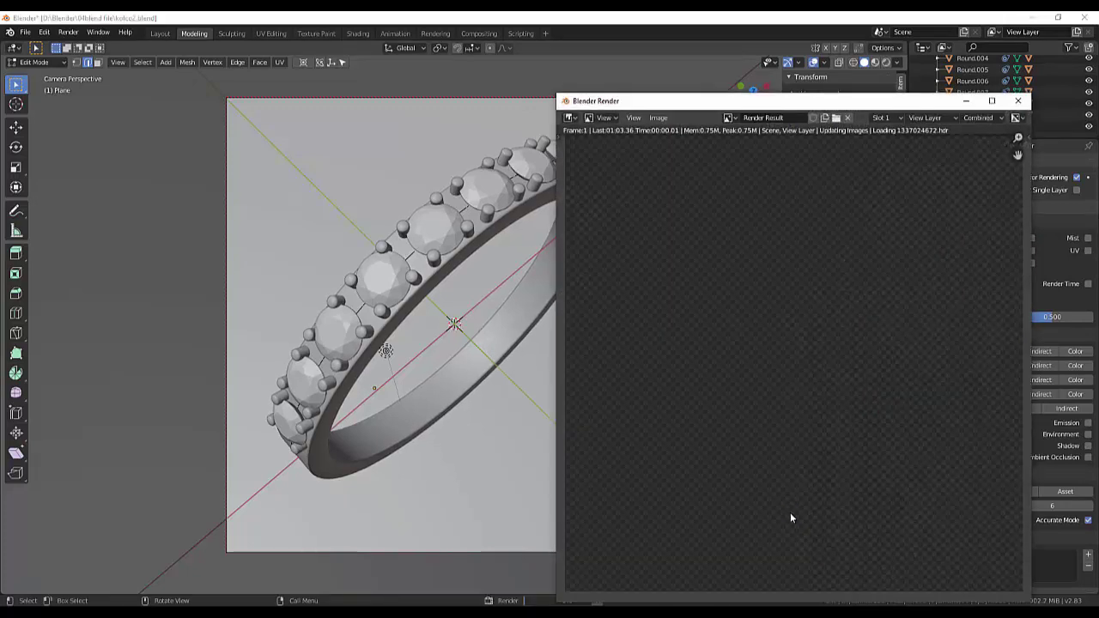
left_click_drag(816, 101, 754, 64)
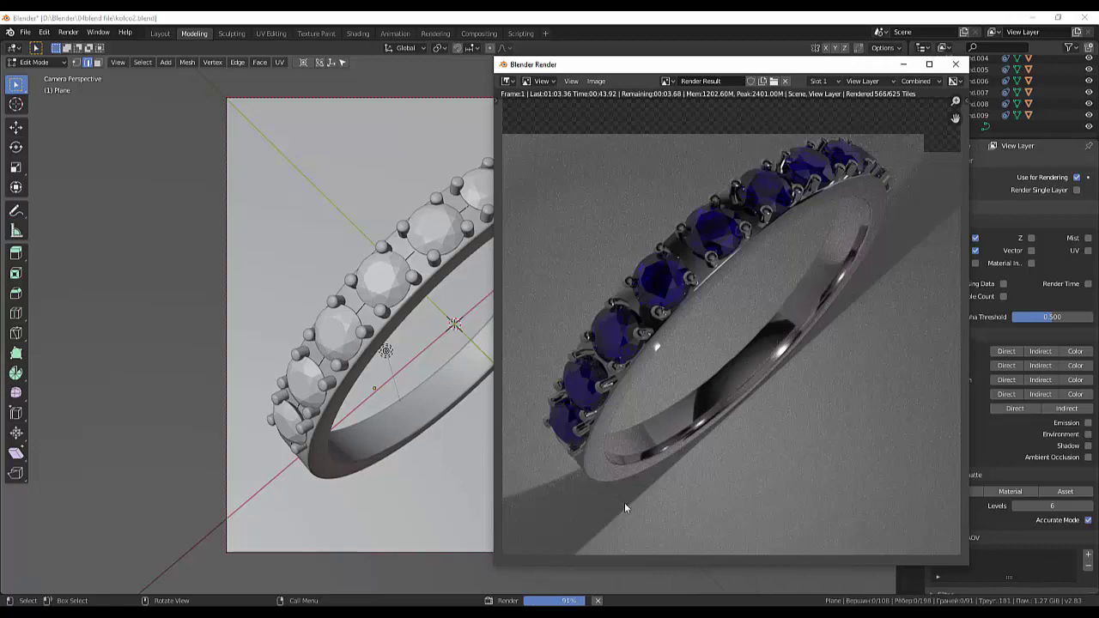
left_click(958, 65)
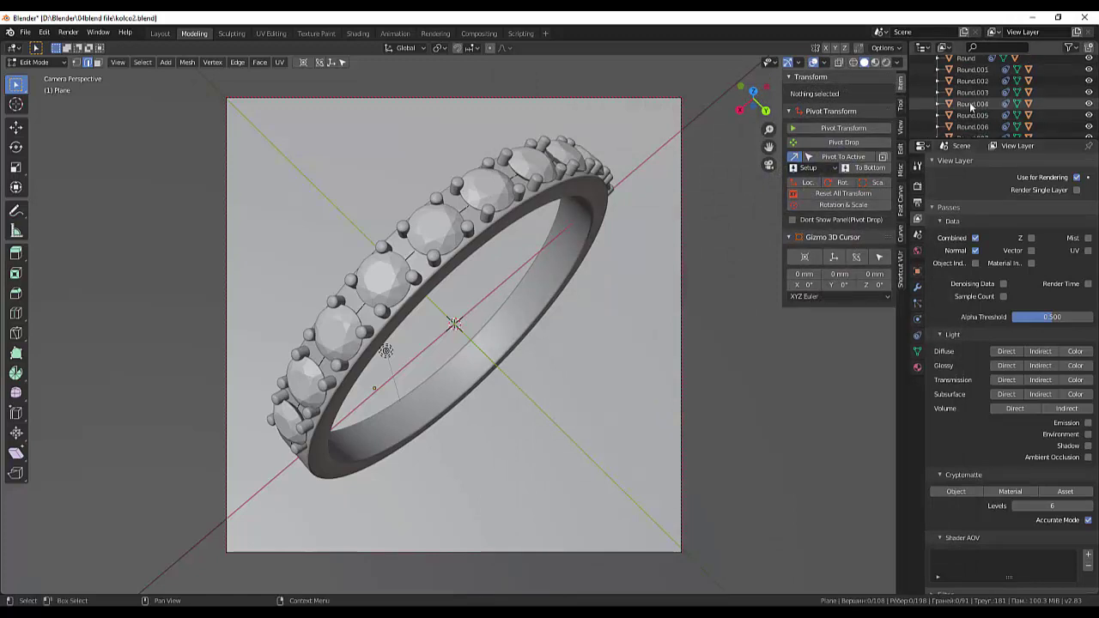
Step: Delete the existing Light object from the scene collection
scroll(973, 107, "up", 5)
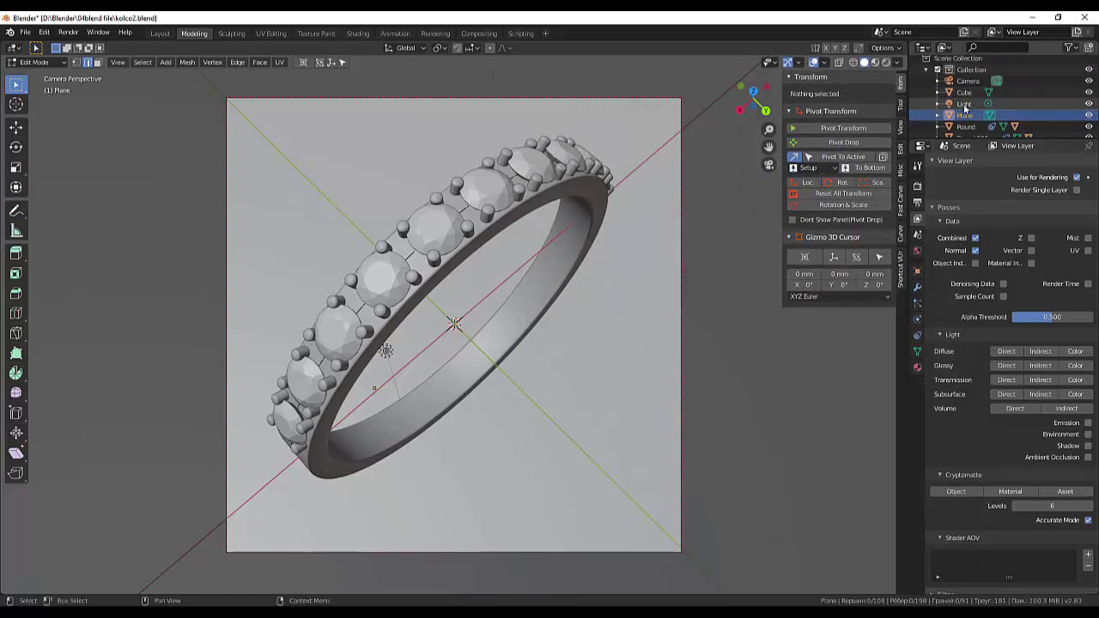
left_click(966, 104)
right_click(966, 104)
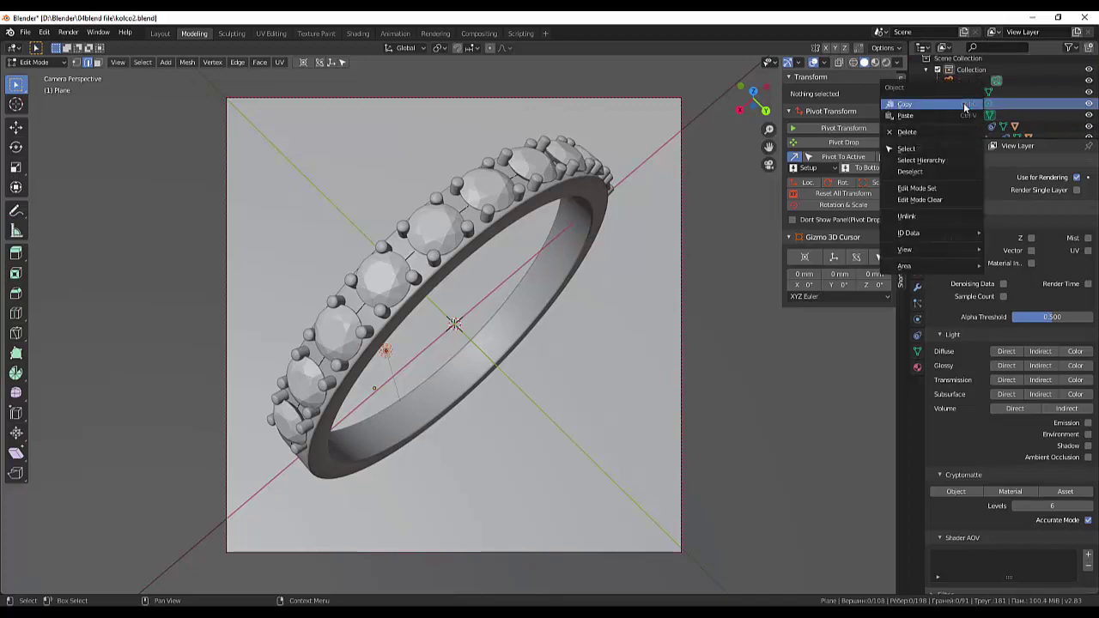
left_click(918, 134)
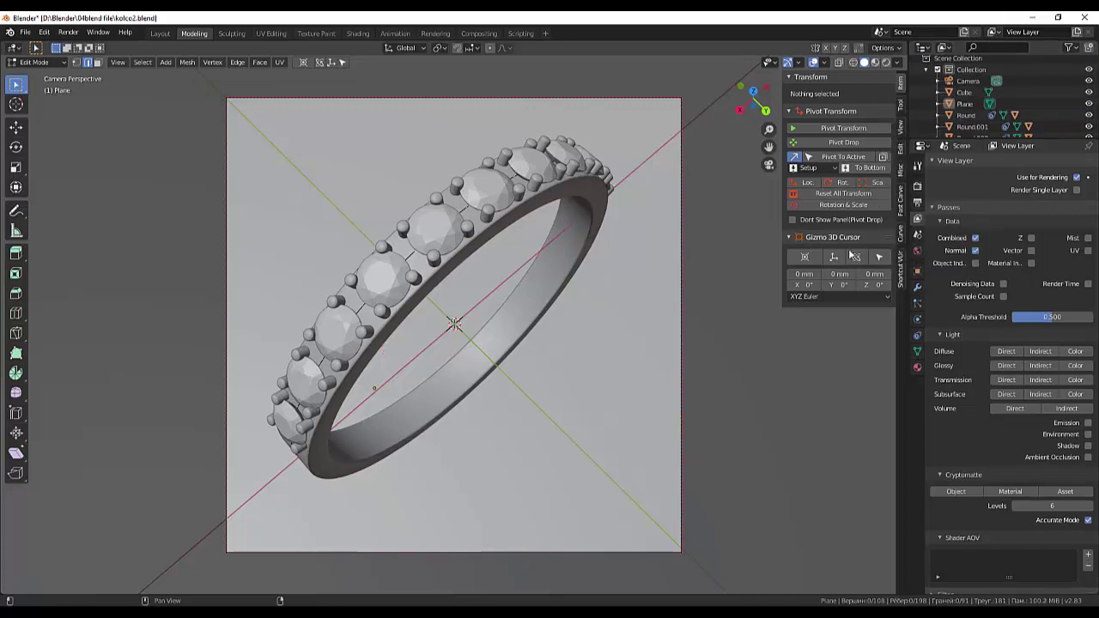
Step: Replace the world background's environment image with 1337024731.hdr from the HDR folder
left_click(917, 204)
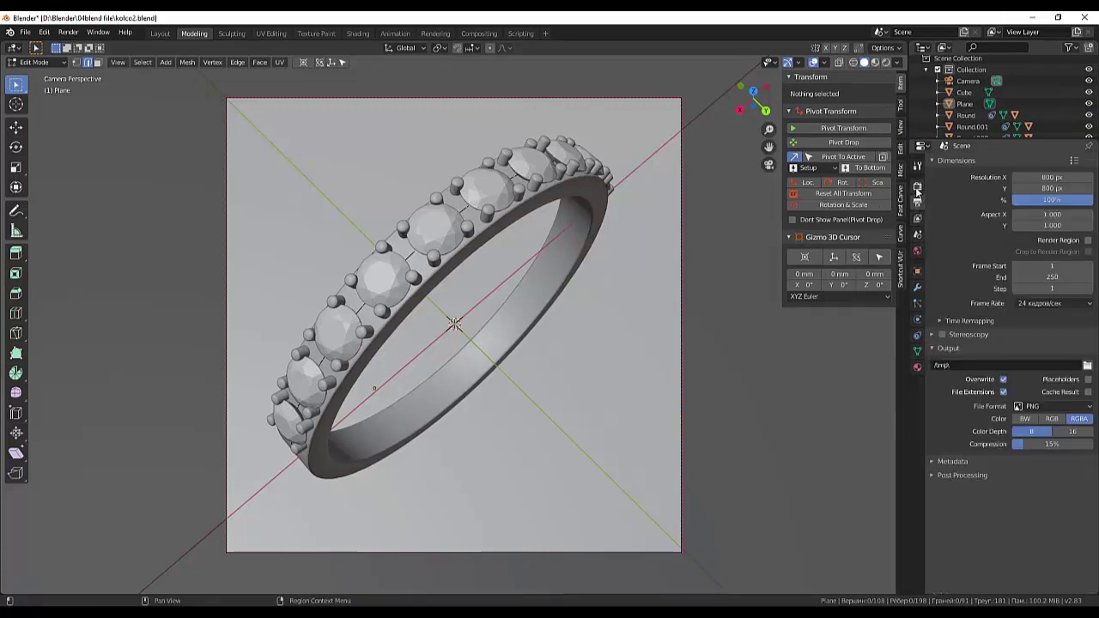
left_click(918, 188)
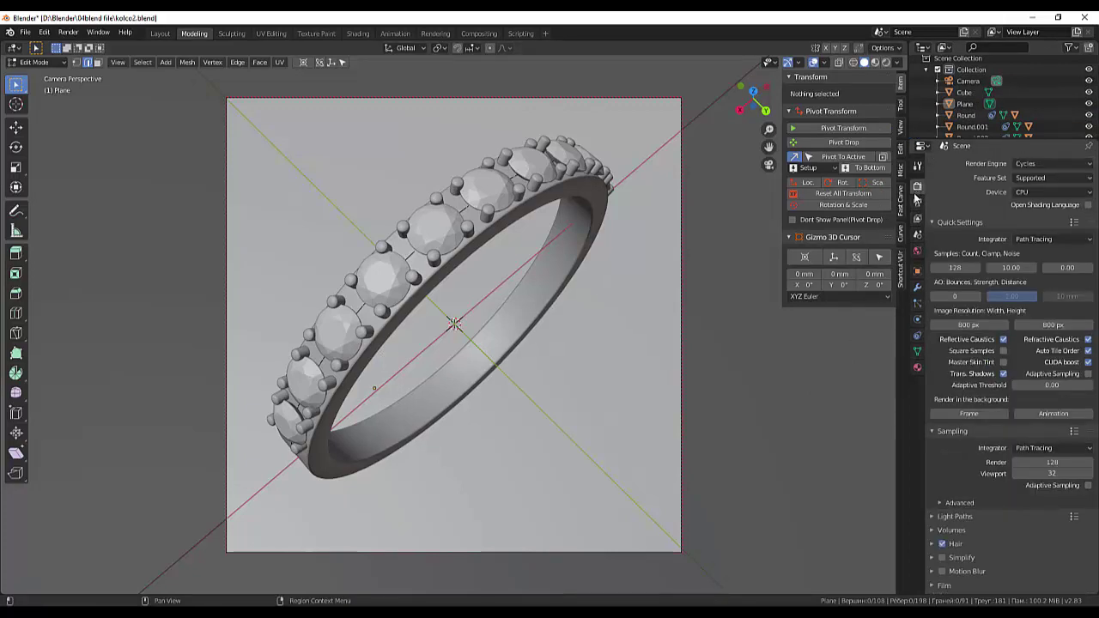
left_click(917, 204)
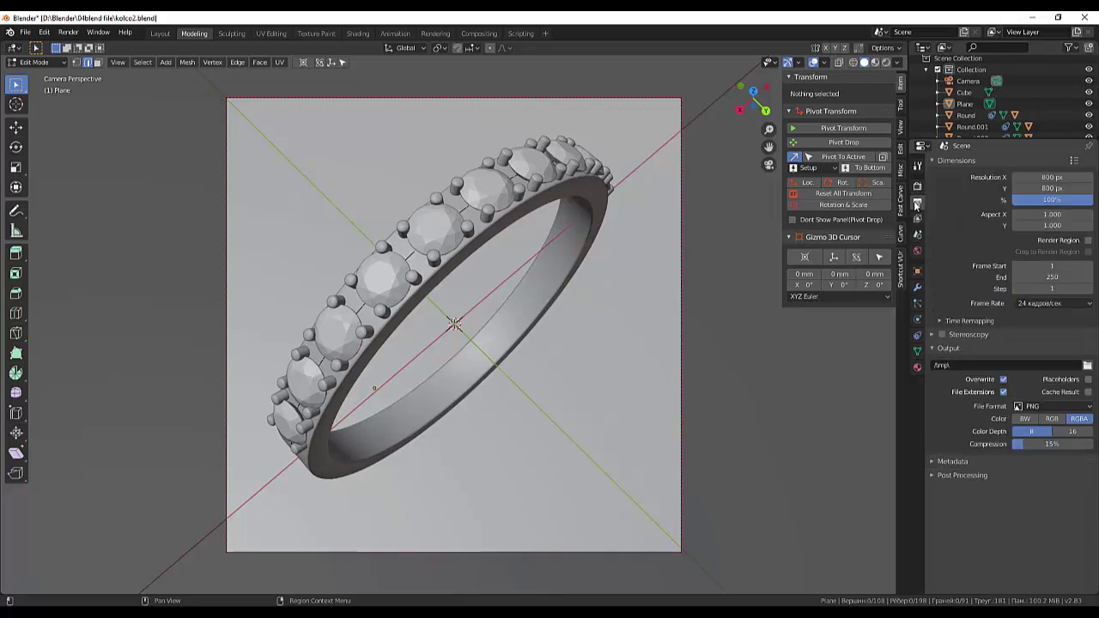
left_click(917, 249)
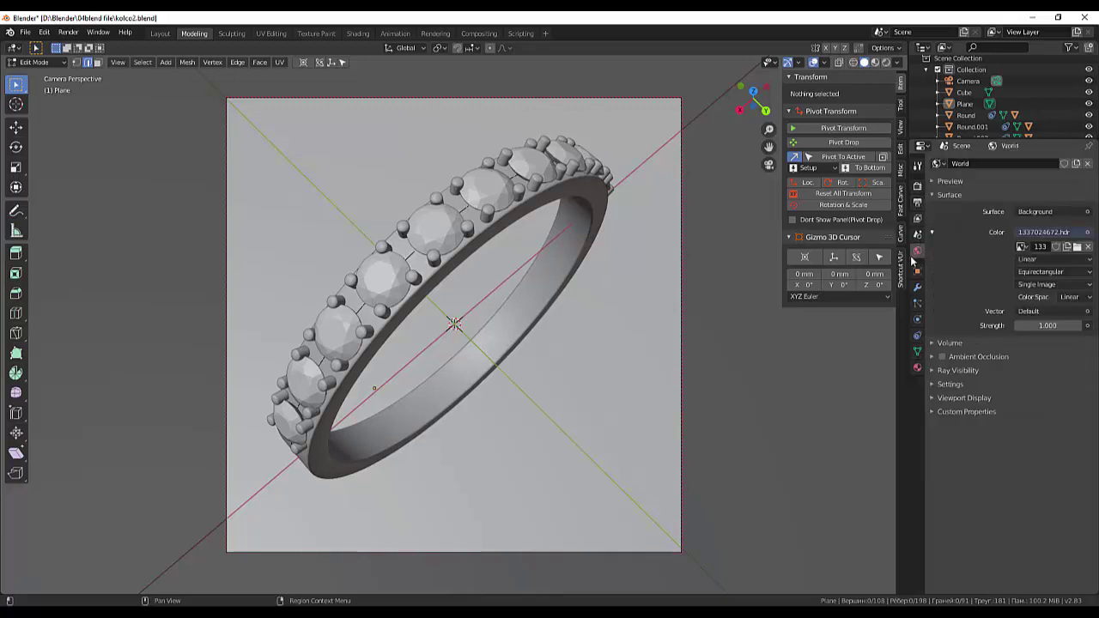
left_click(1077, 248)
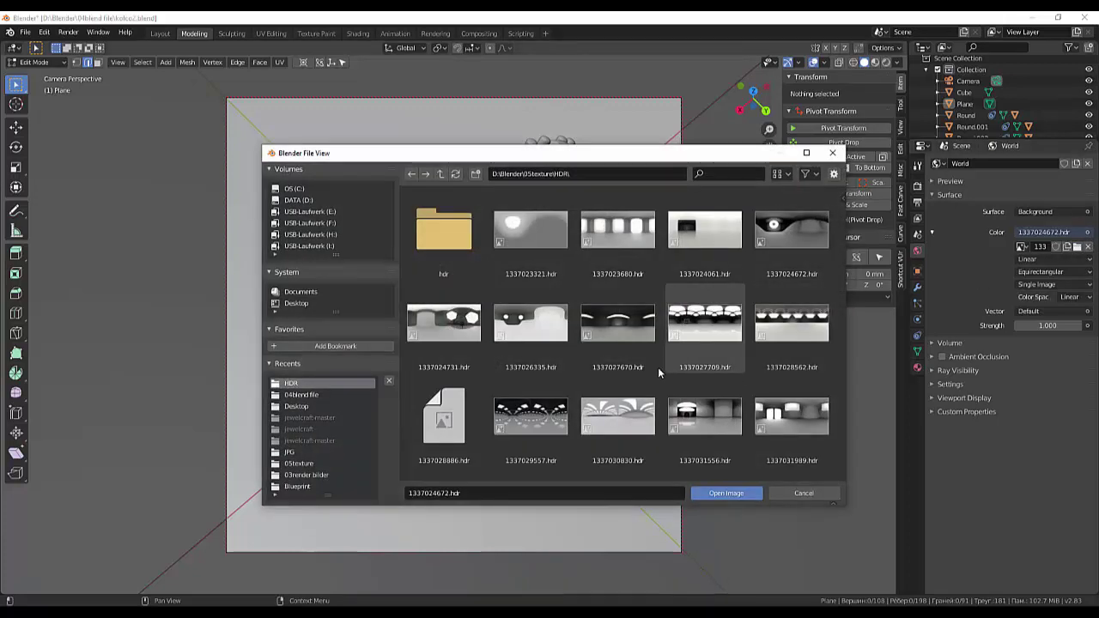
left_click(456, 323)
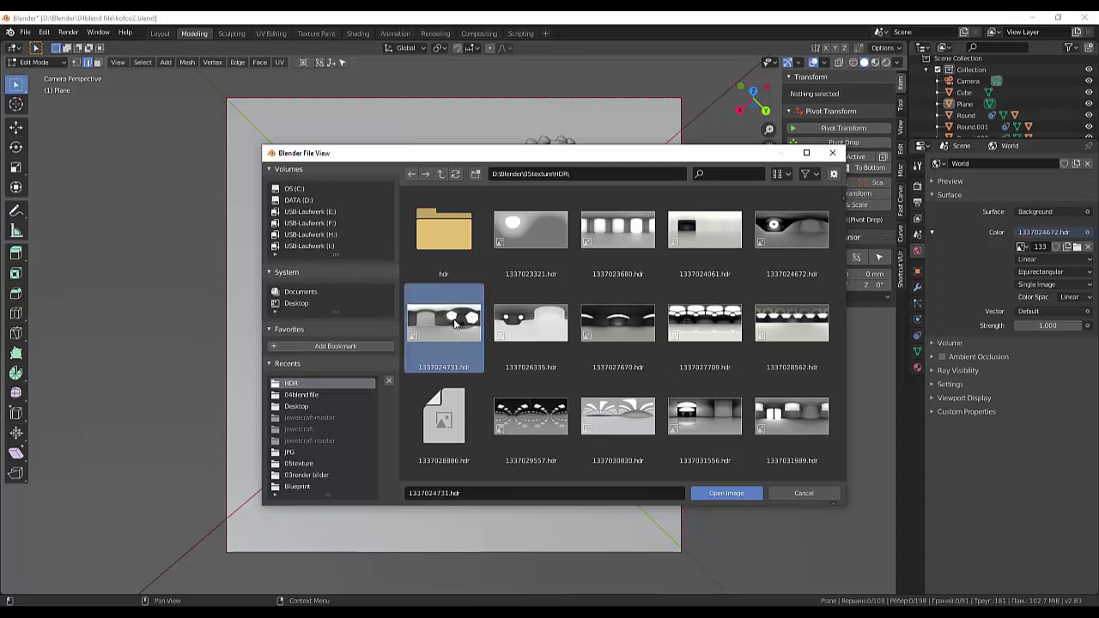
left_click(736, 493)
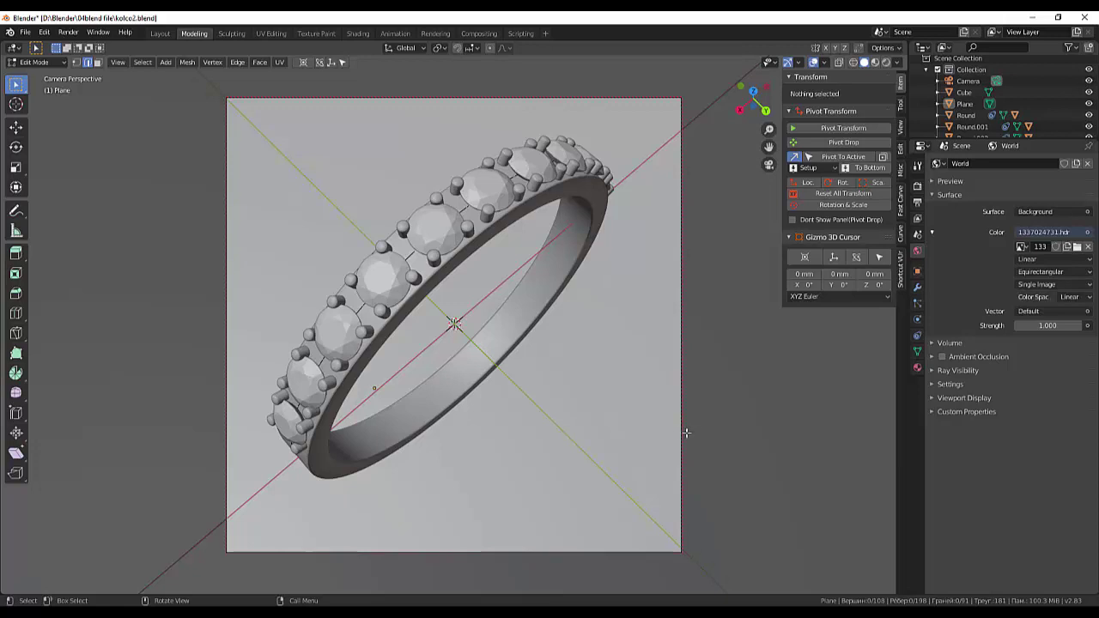
Step: Return the backdrop plane to Object Mode and, in top view, add a point light at the scene origin
key("KP_7")
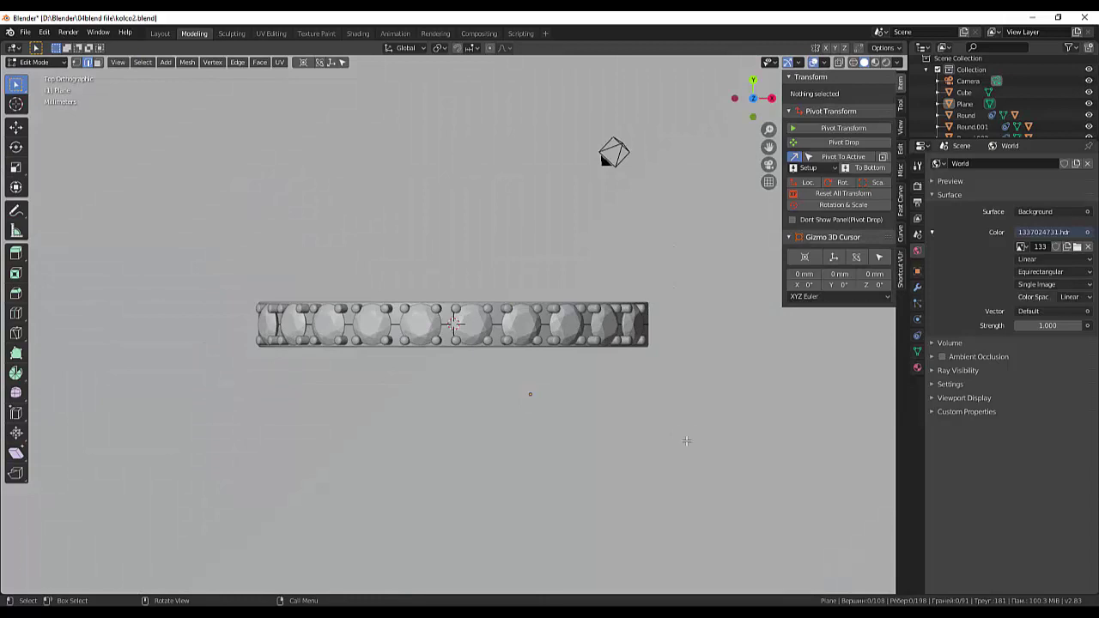
scroll(686, 441, "down", 9)
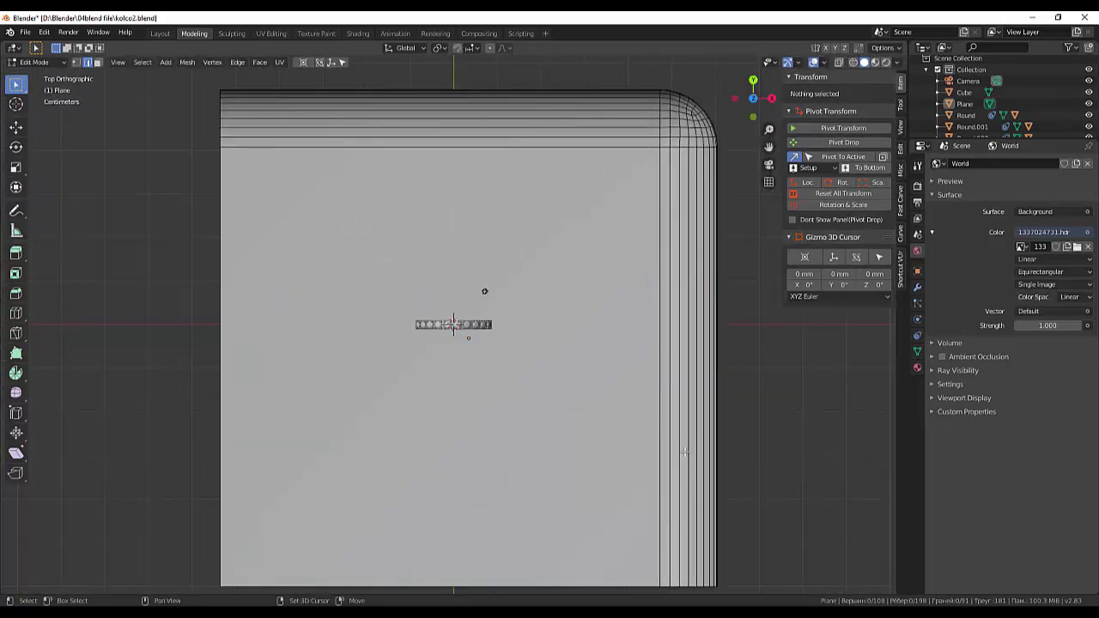
key("shift+a")
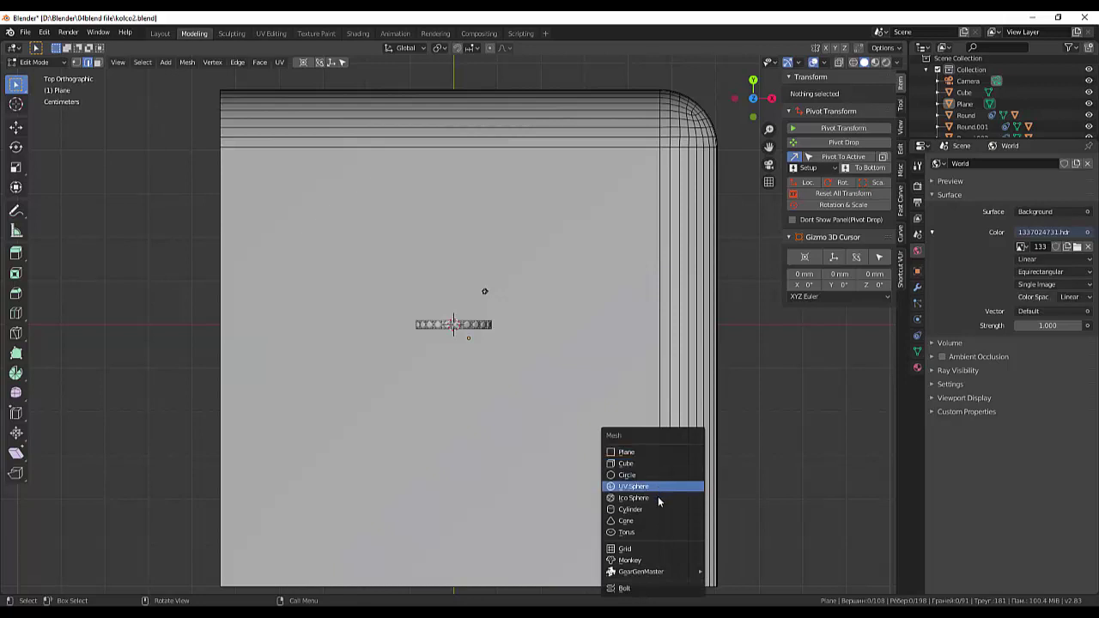
left_click(32, 62)
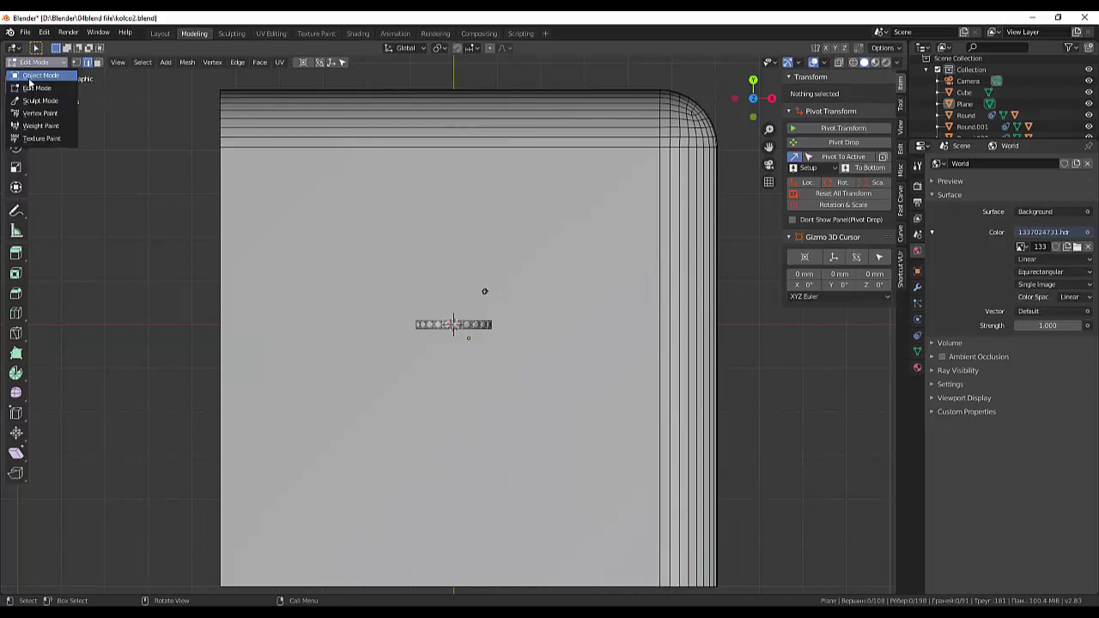
left_click(35, 75)
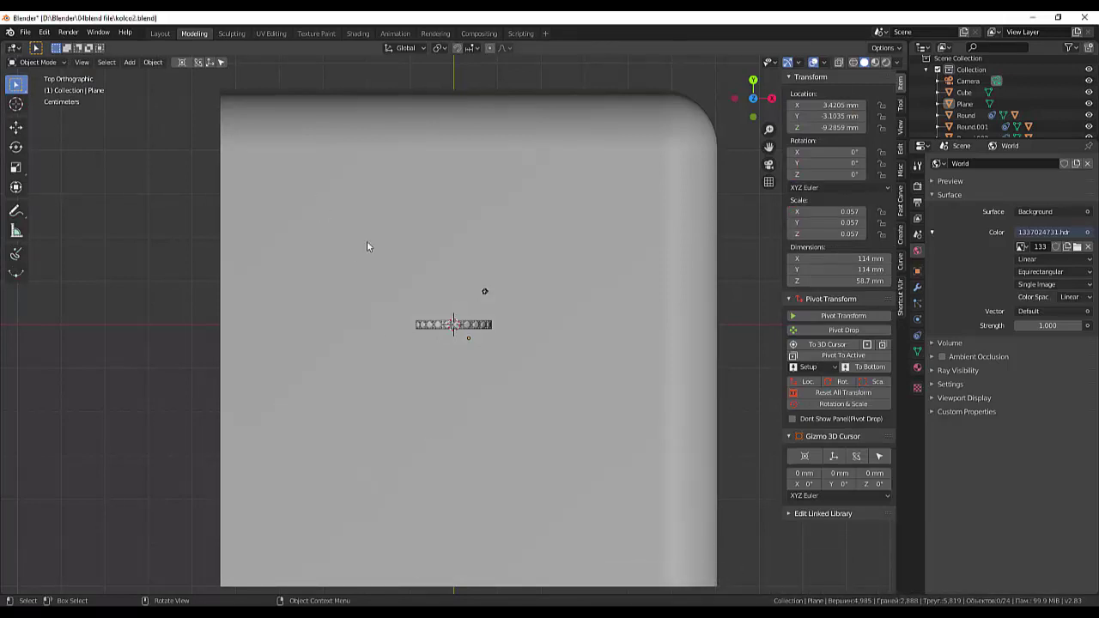
key("shift+a")
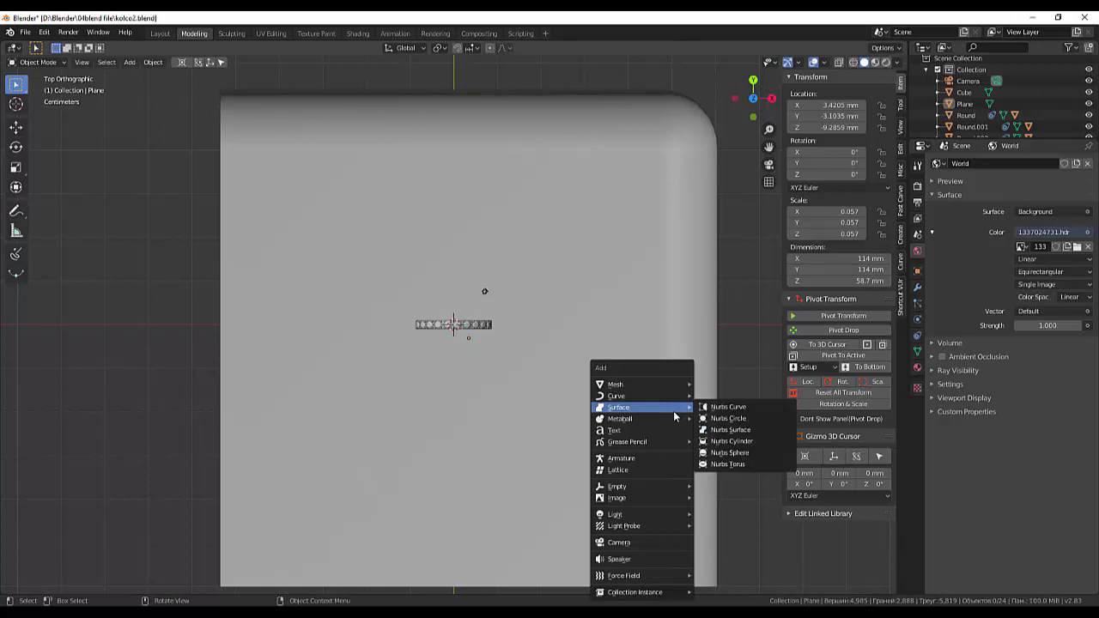
mouse_move(641, 521)
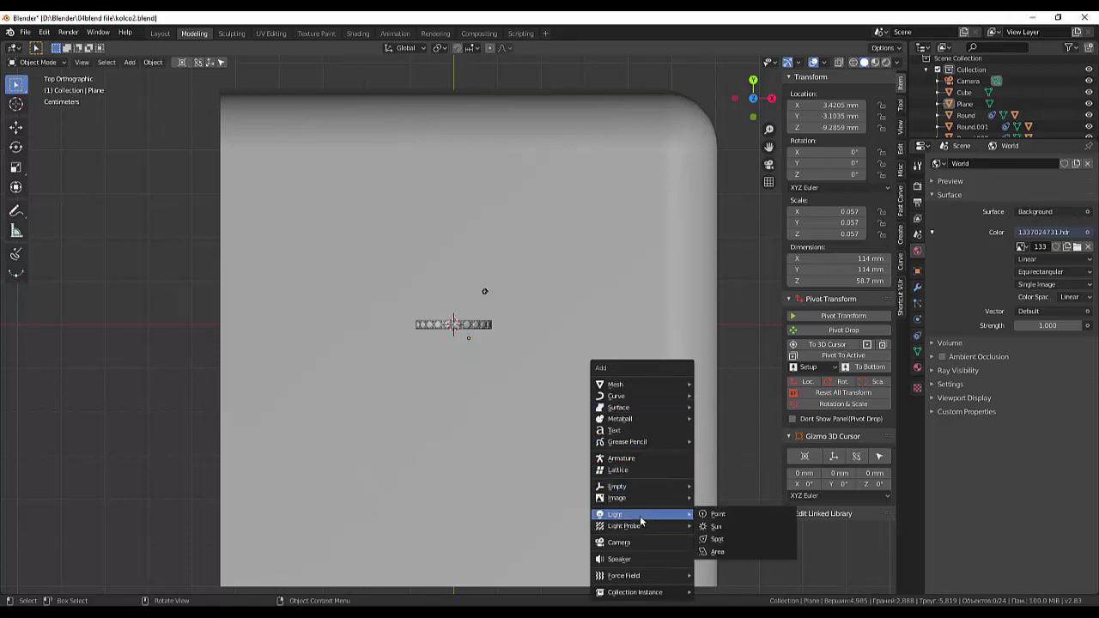
left_click(721, 514)
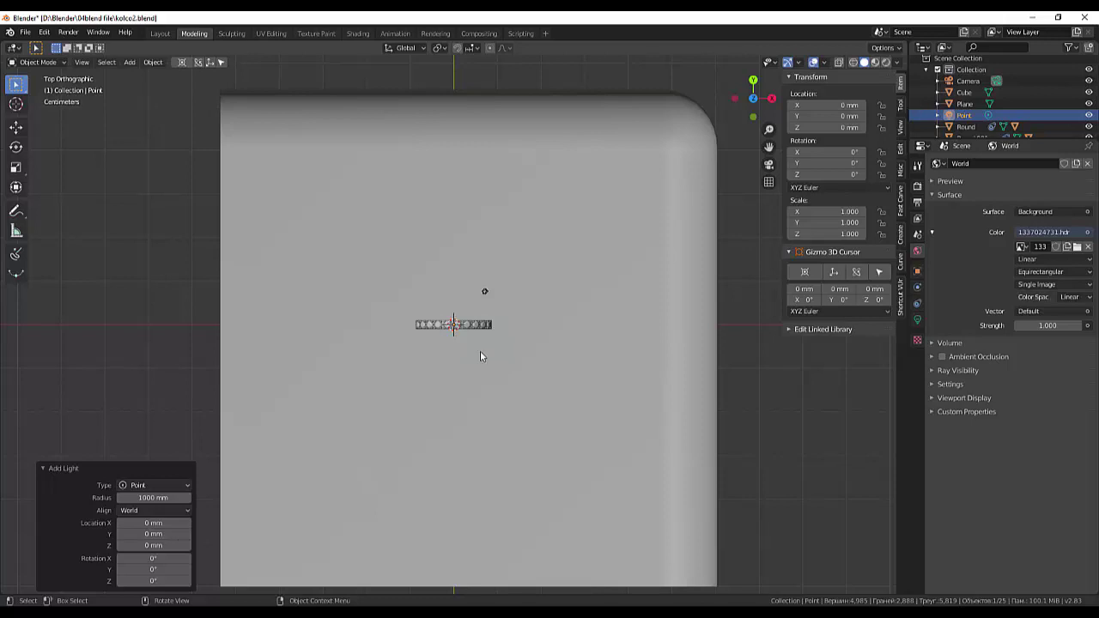
Step: Move the point light up and beside the ring, to about X -21.9, Y -7.6, Z 17.4 mm
key("g")
left_click(387, 420)
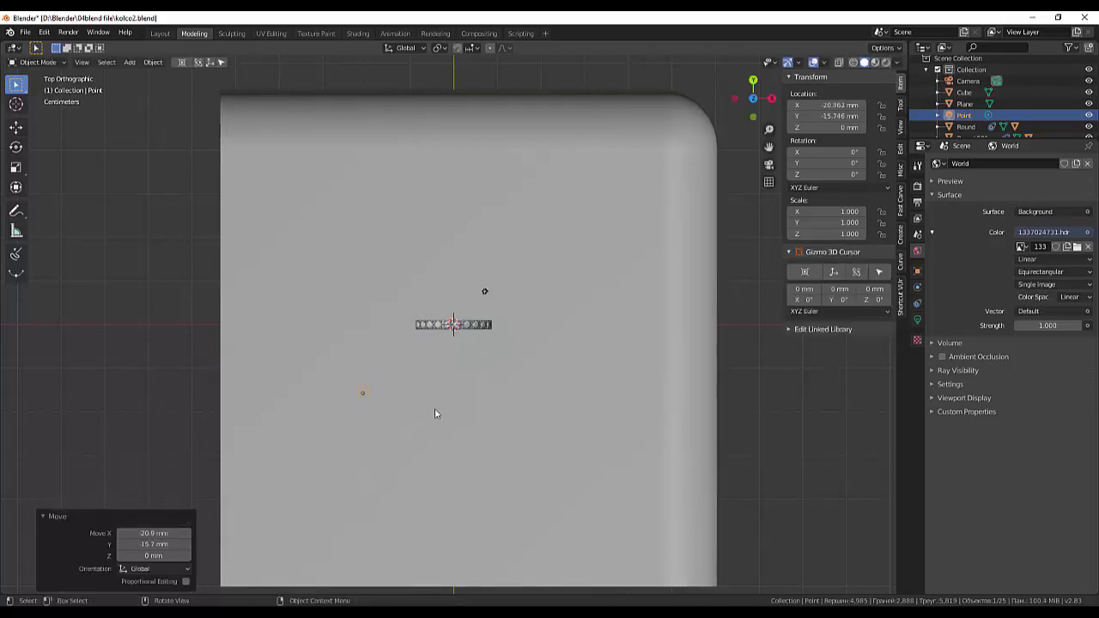
middle_click_drag(453, 401, 495, 303)
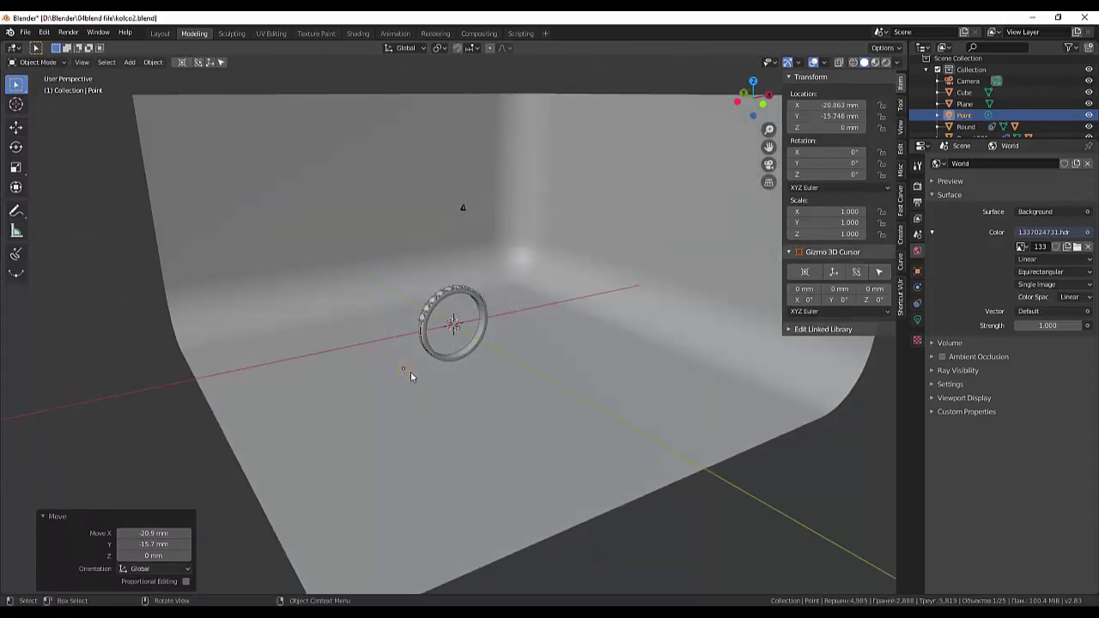
key("g")
left_click(382, 275)
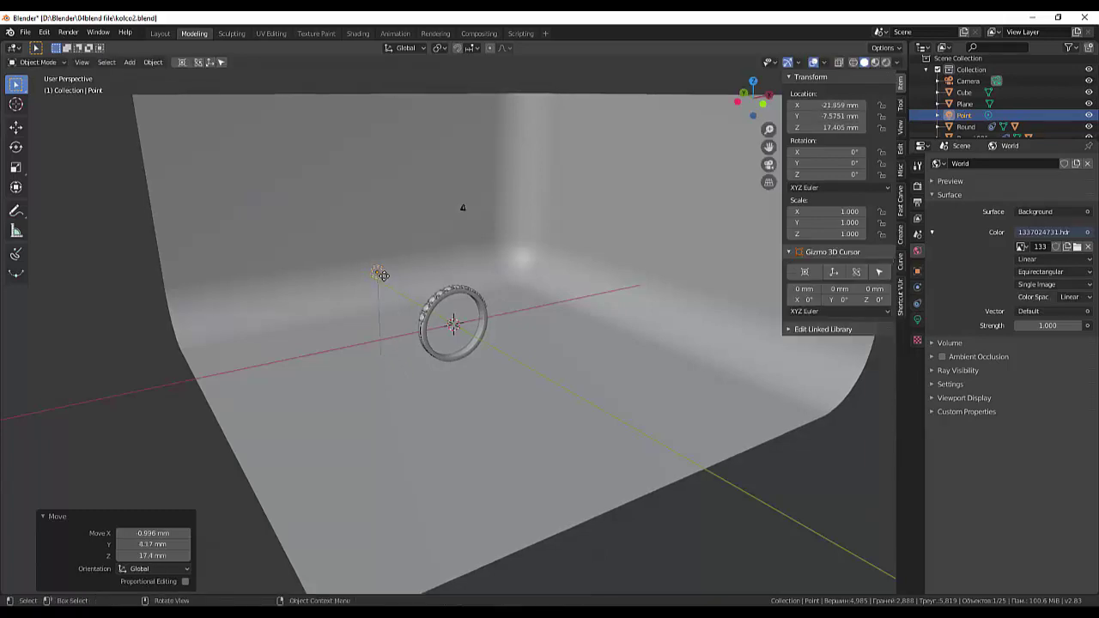
Step: Set the point light's power to 1000 W and disable its Cast Shadow option
left_click(917, 319)
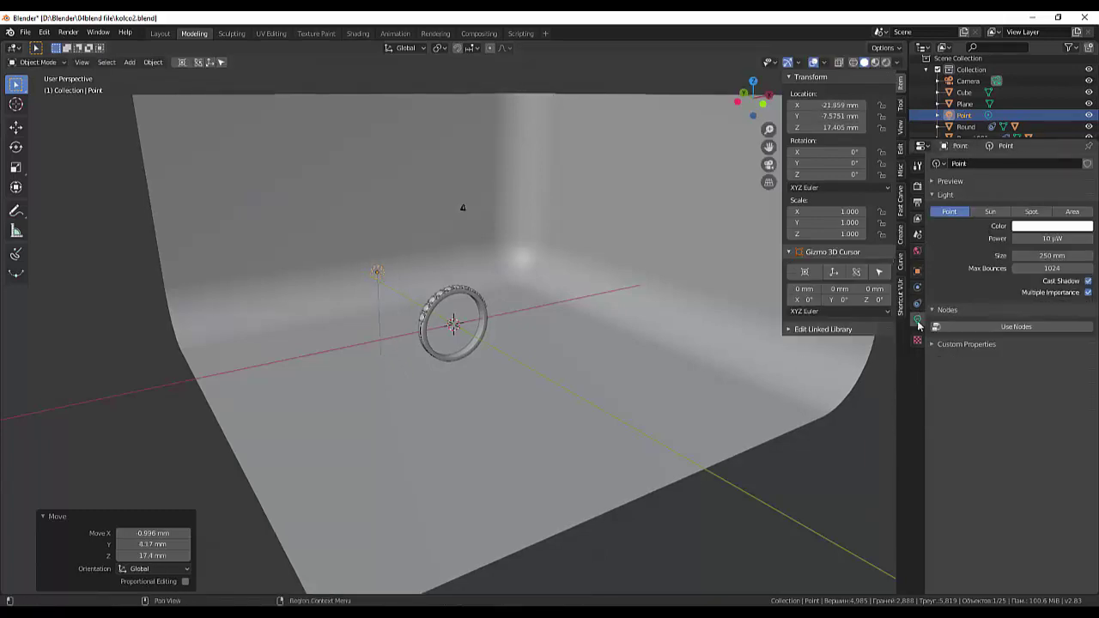
left_click(1046, 240)
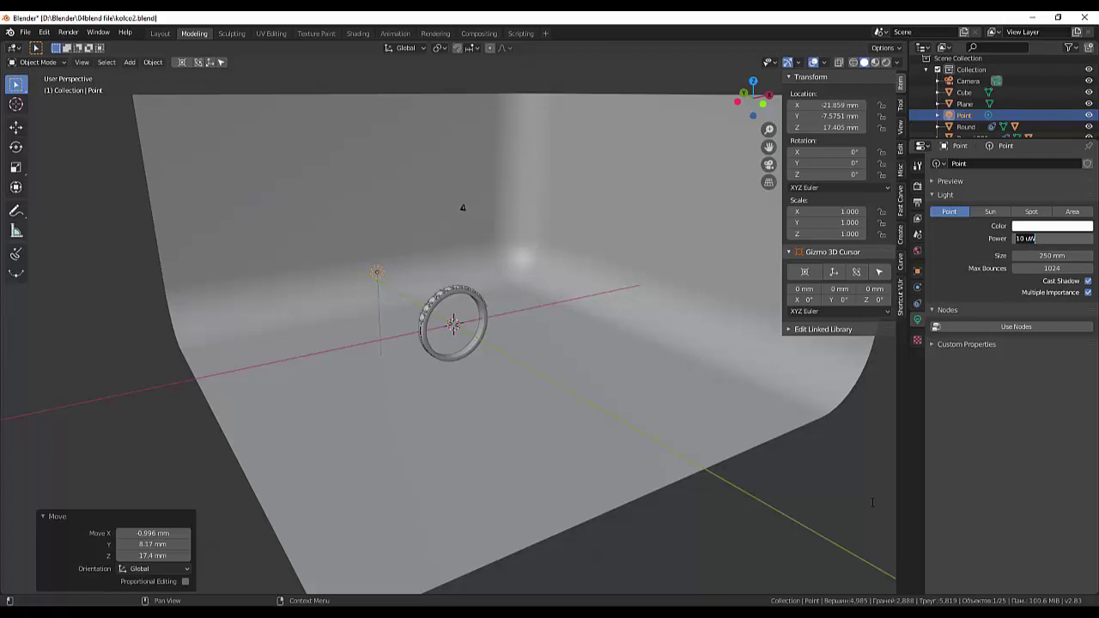
type("1000")
key("Return")
left_click(1089, 281)
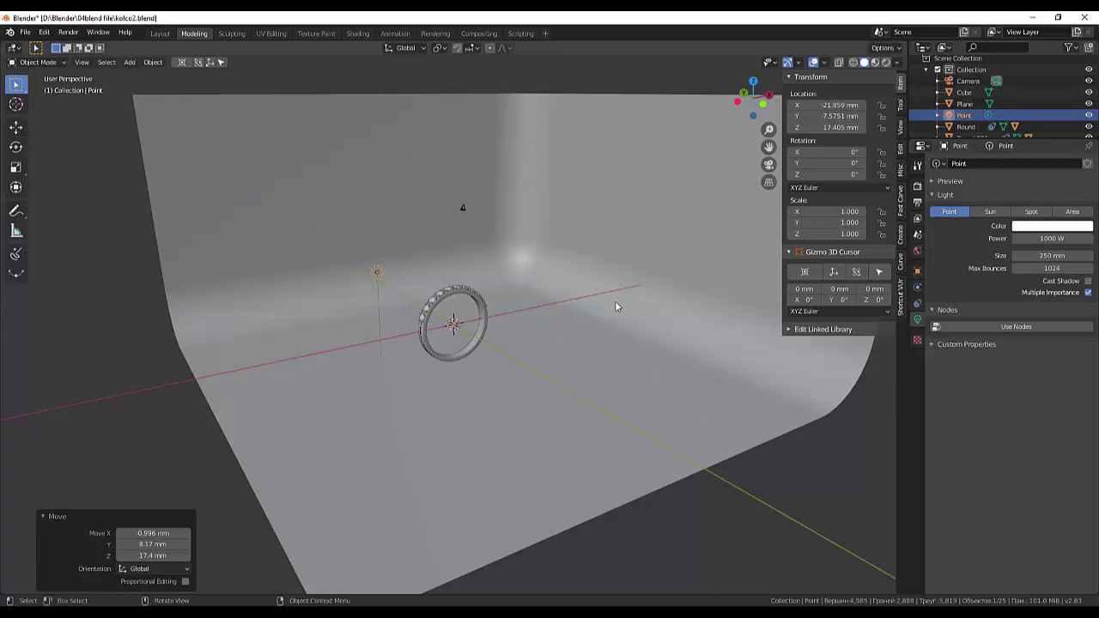
Step: Test-render the ring with the new light and set the point light's power to 200 W
key("F12")
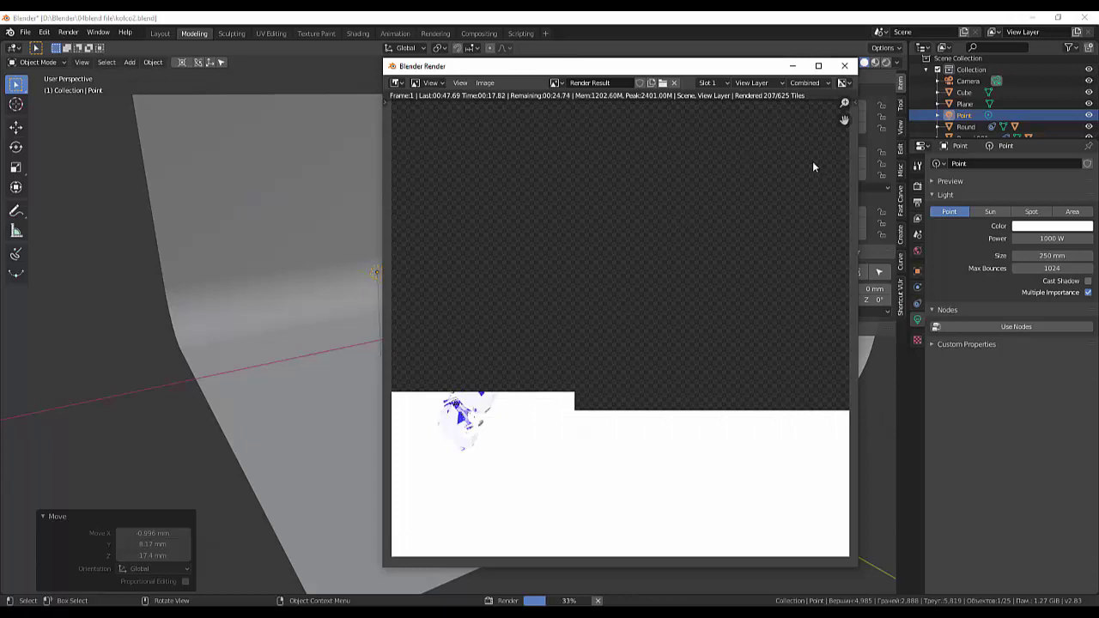
left_click(1055, 240)
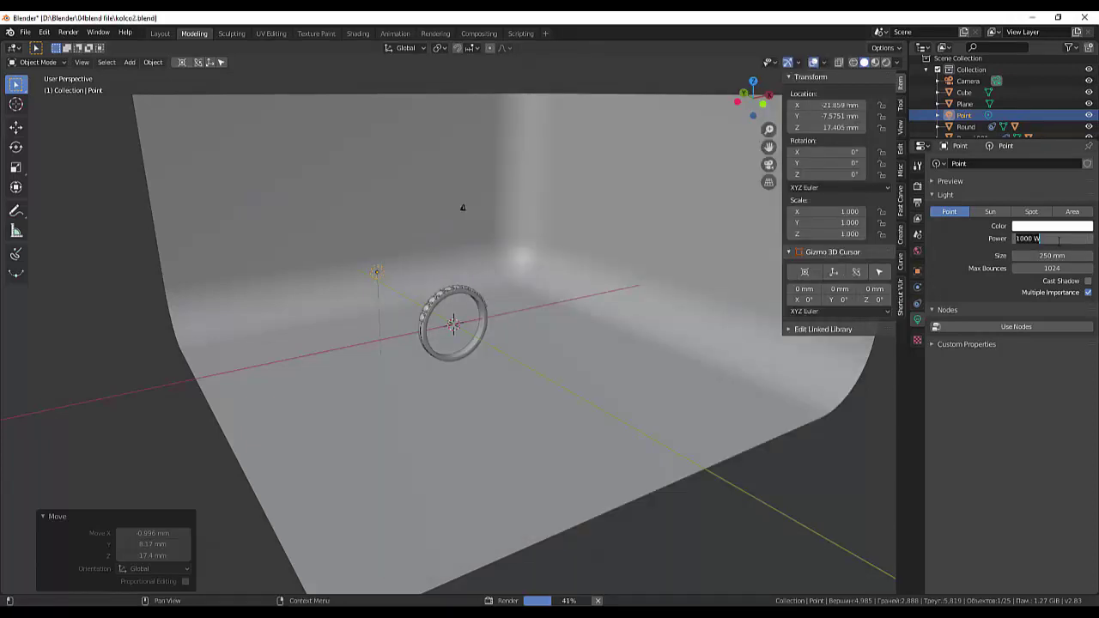
type("200")
key("Return")
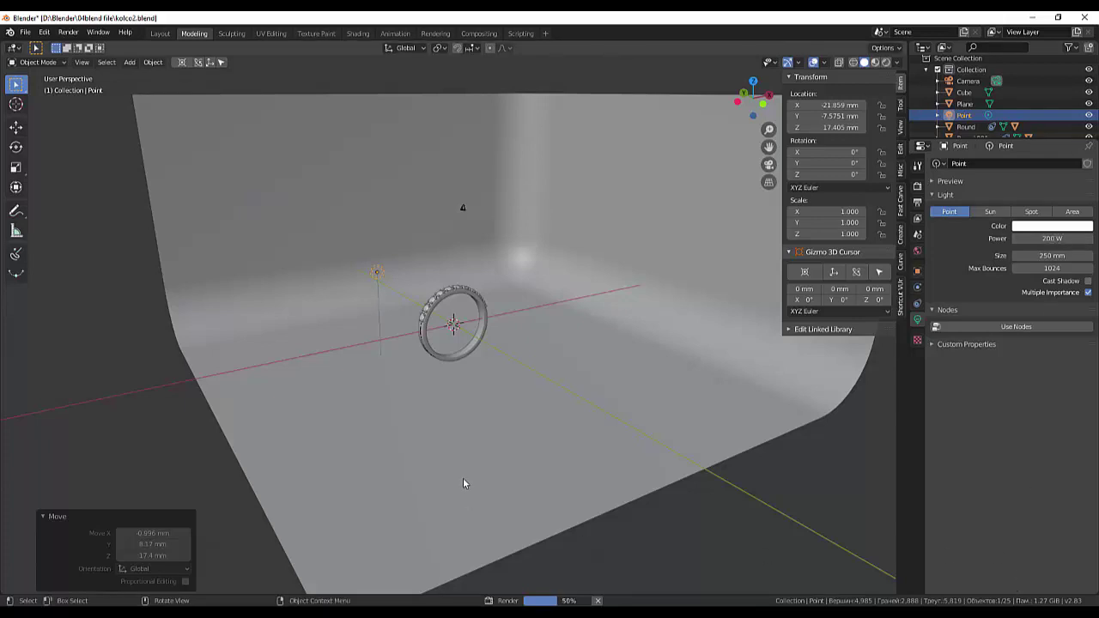
Step: Close the running render, render the scene again with the adjusted light and close that render too
left_click(605, 484)
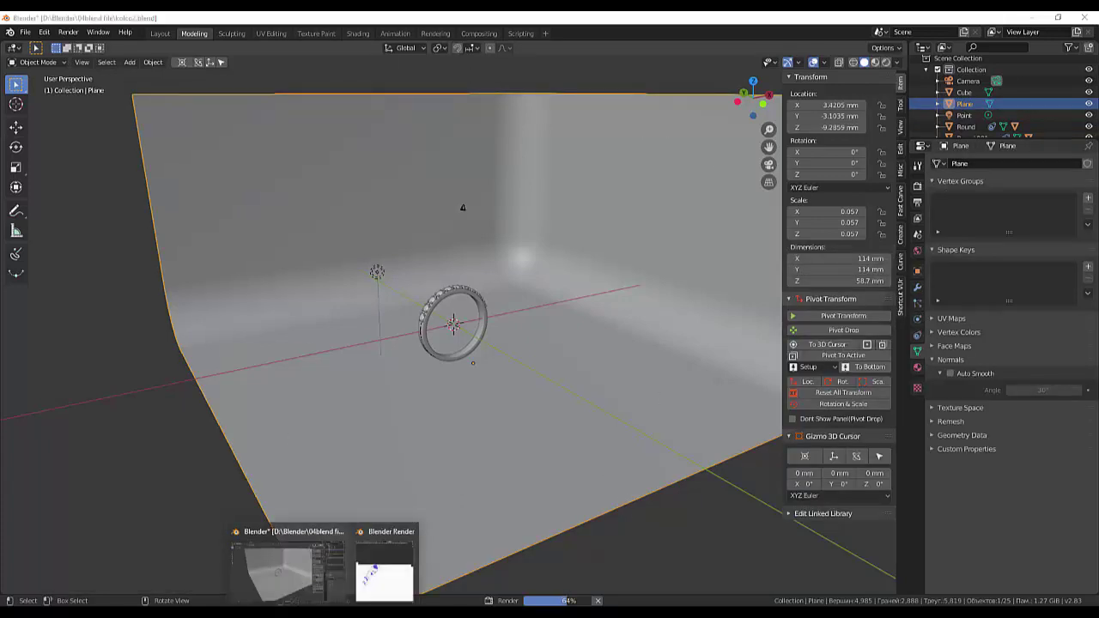
left_click(380, 577)
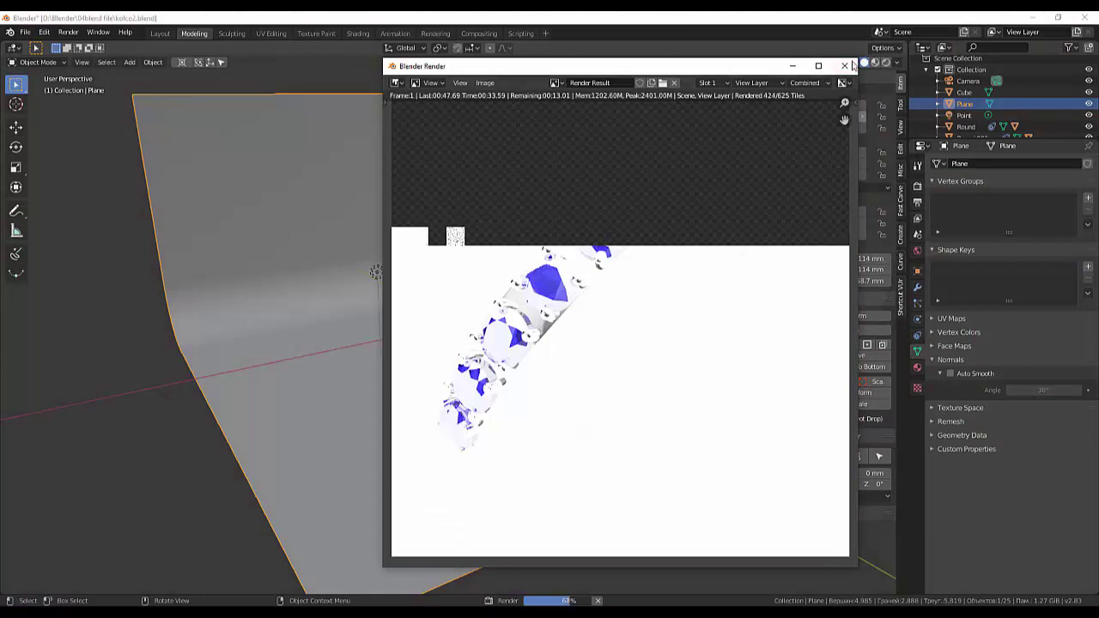
left_click(844, 66)
key("F12")
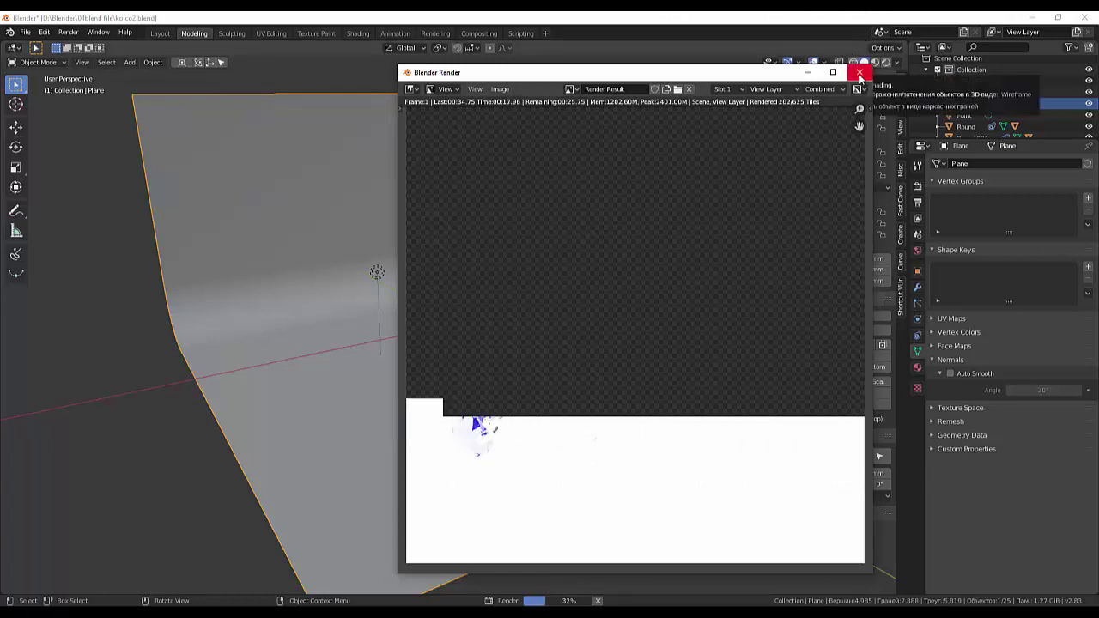
left_click(859, 74)
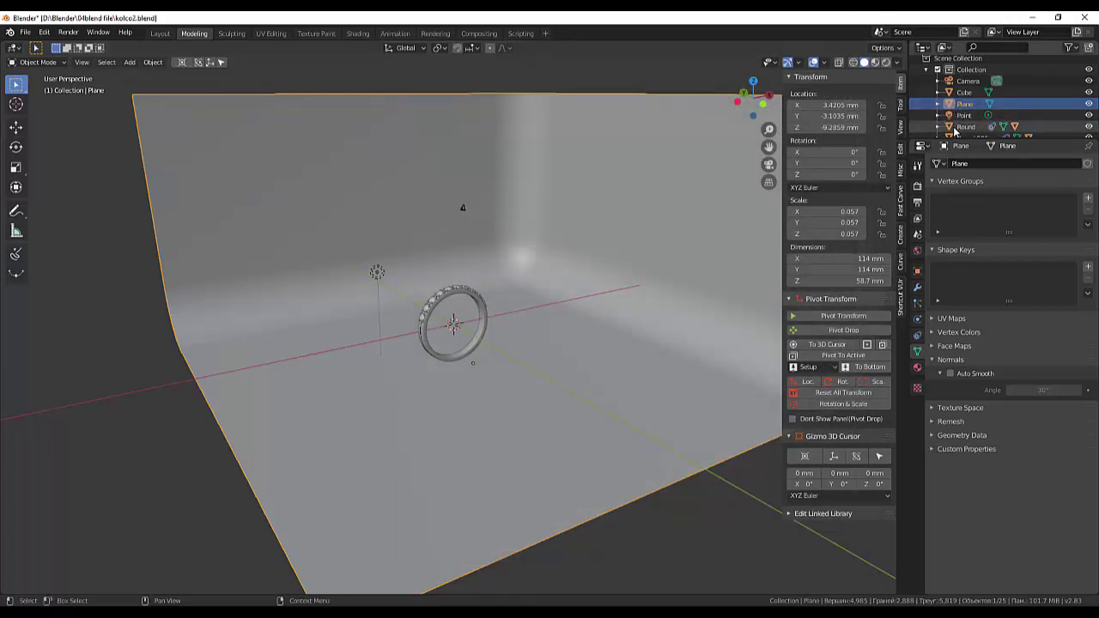
scroll(957, 127, "down", 2)
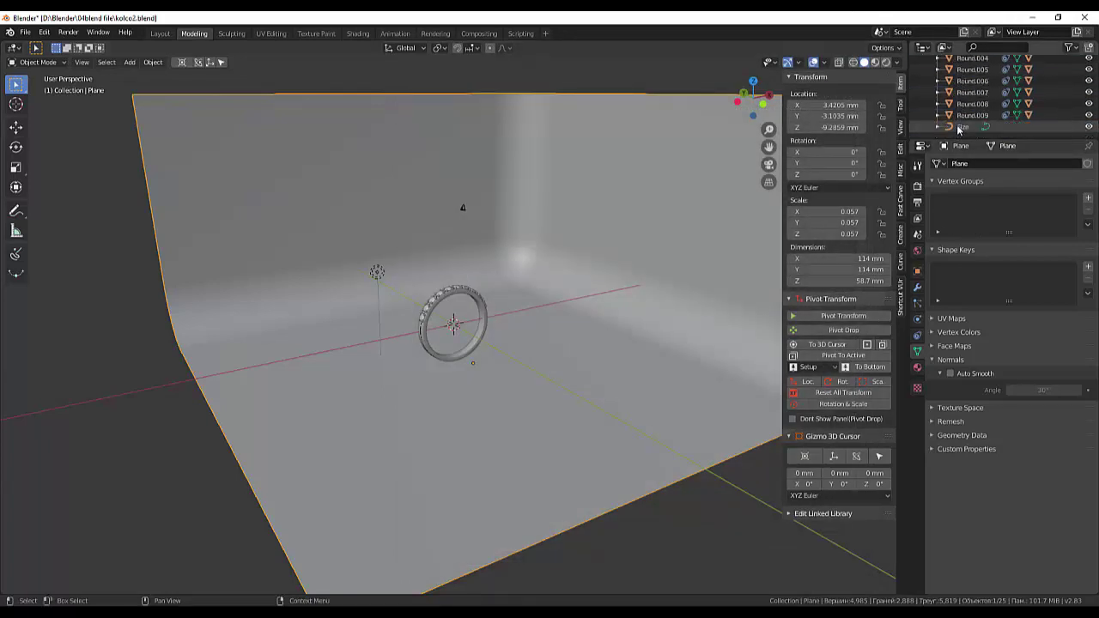
Step: Set the point light's power to 10 W and its size to 252 mm
left_click(964, 93)
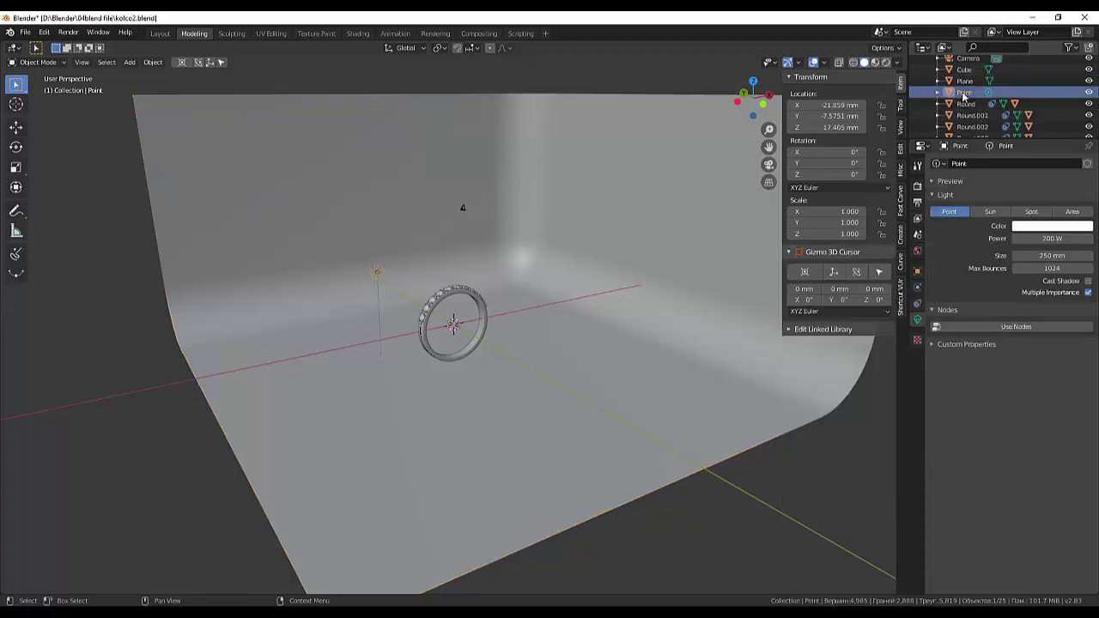
left_click(1037, 239)
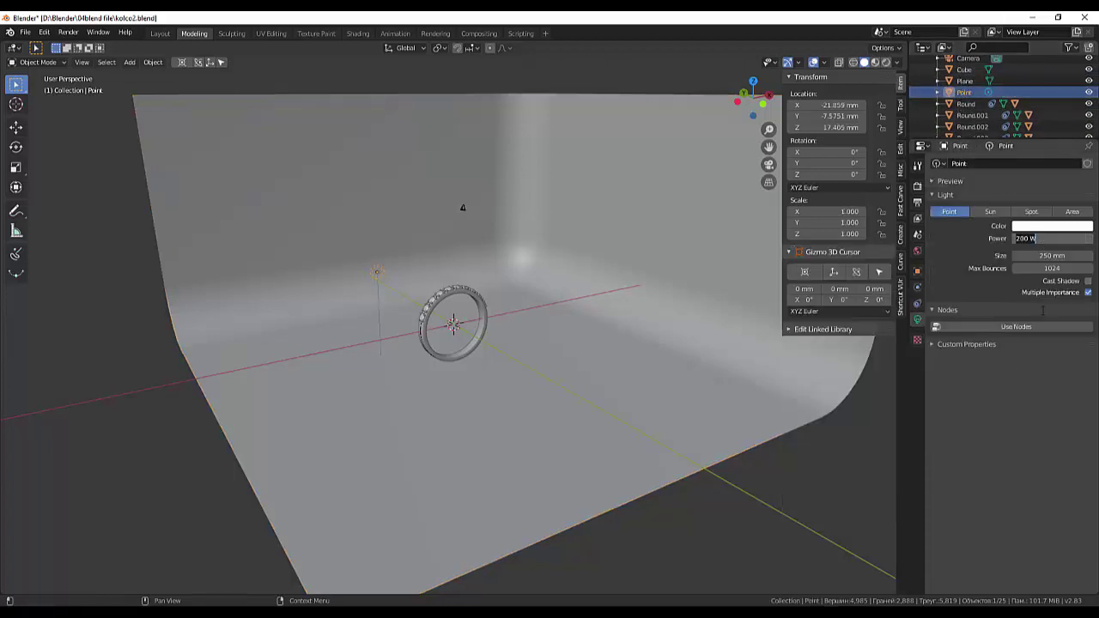
type("10")
key("Return")
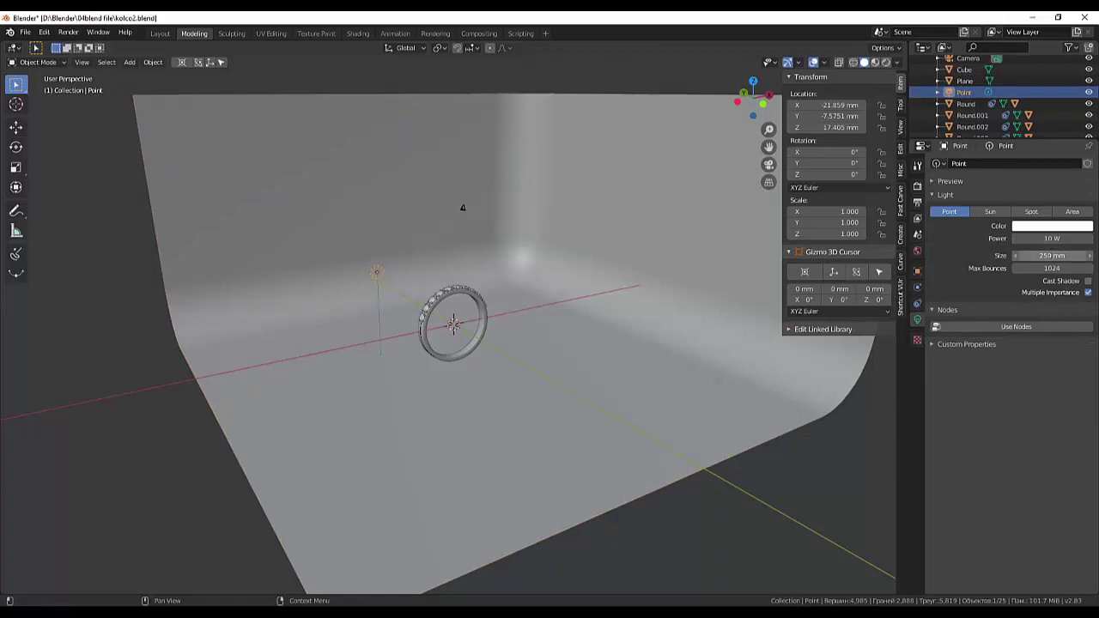
left_click(1016, 255)
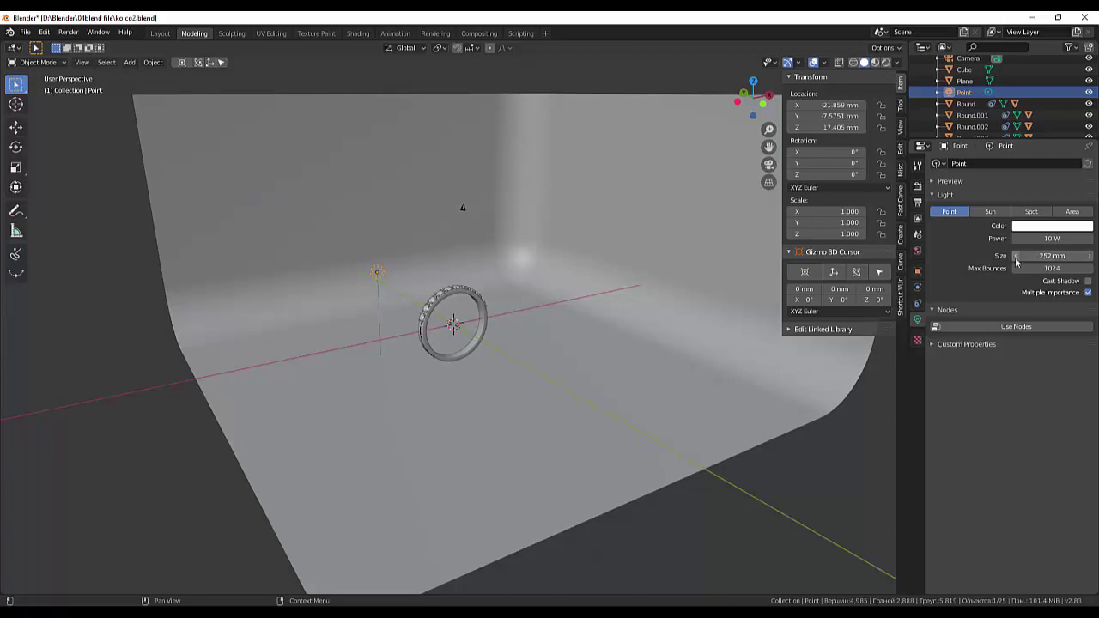
Step: Save the file, test-render the ring and close the render
left_click(562, 450)
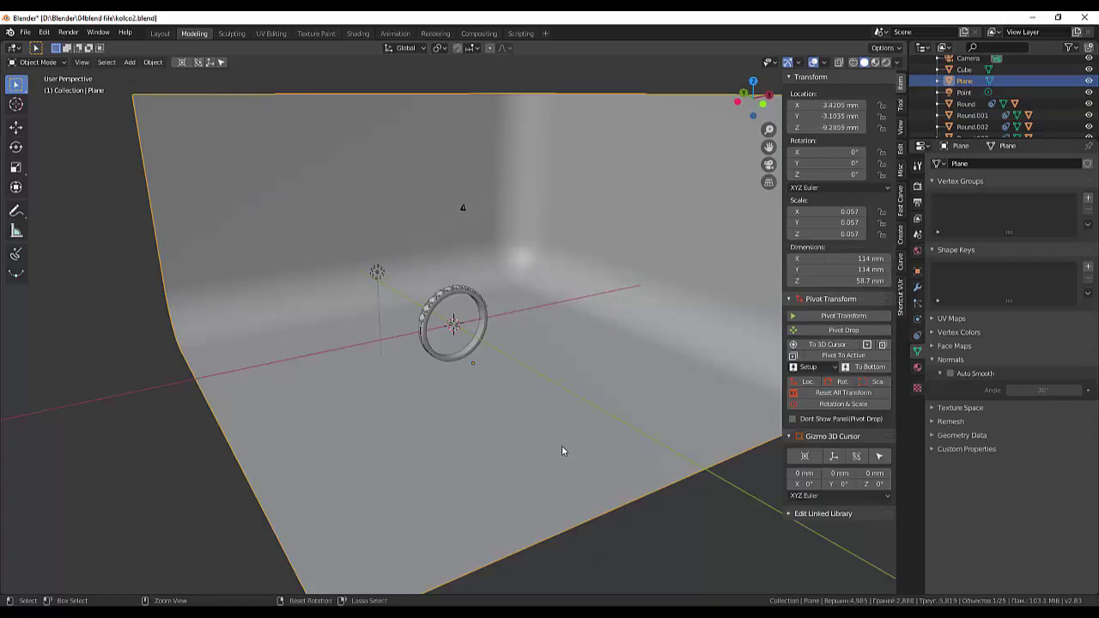
key("ctrl+s")
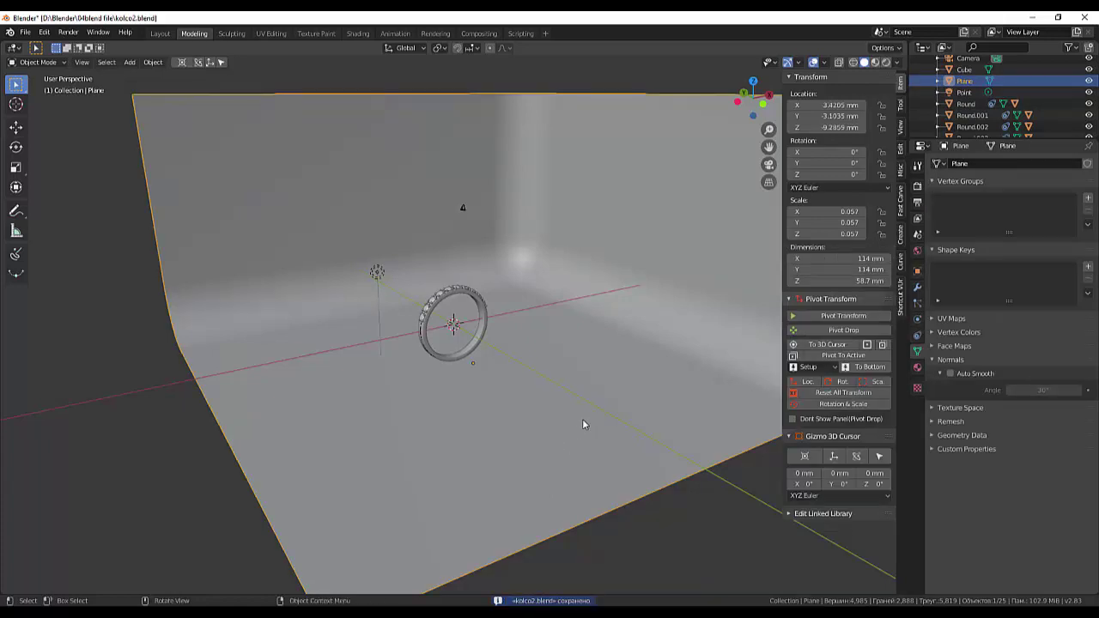
key("F12")
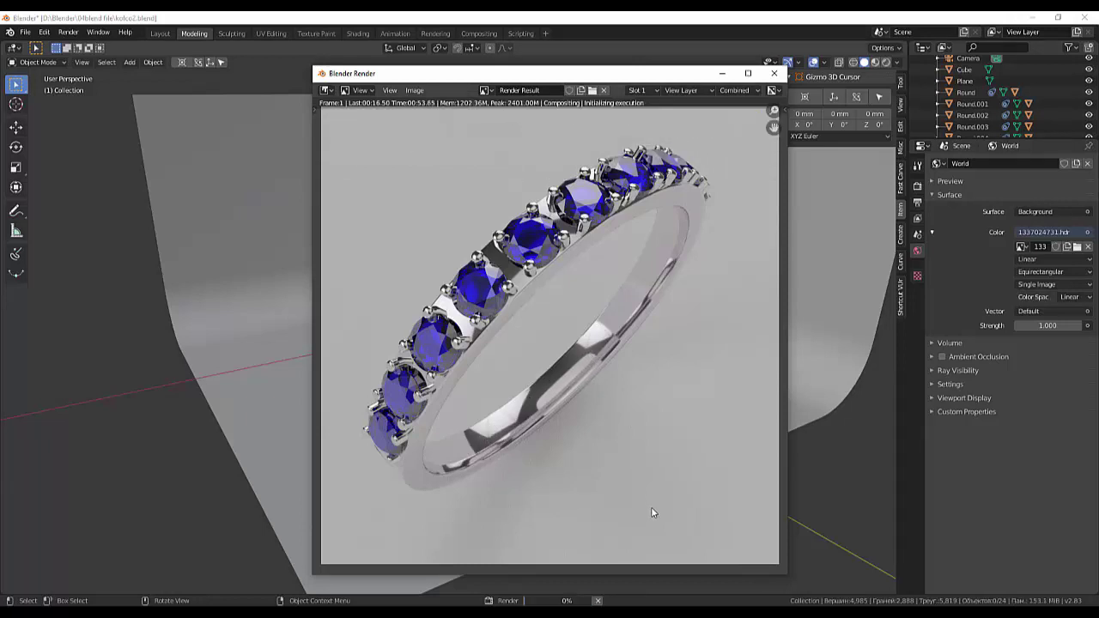
left_click(774, 75)
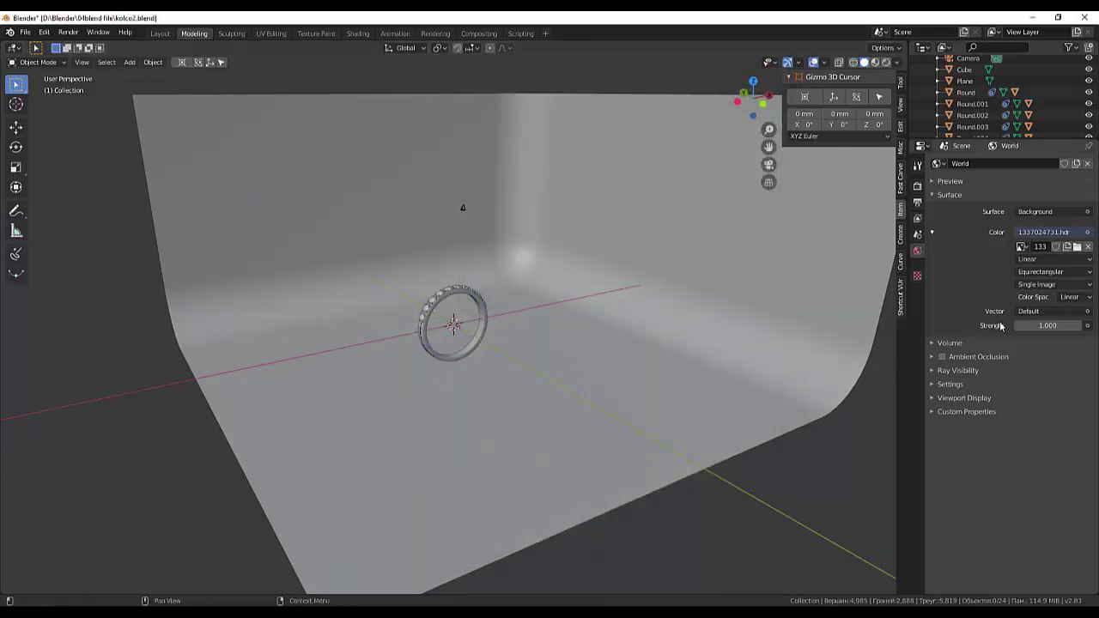
Step: Replace the world's environment image with 1337031556.hdr
left_click(1077, 247)
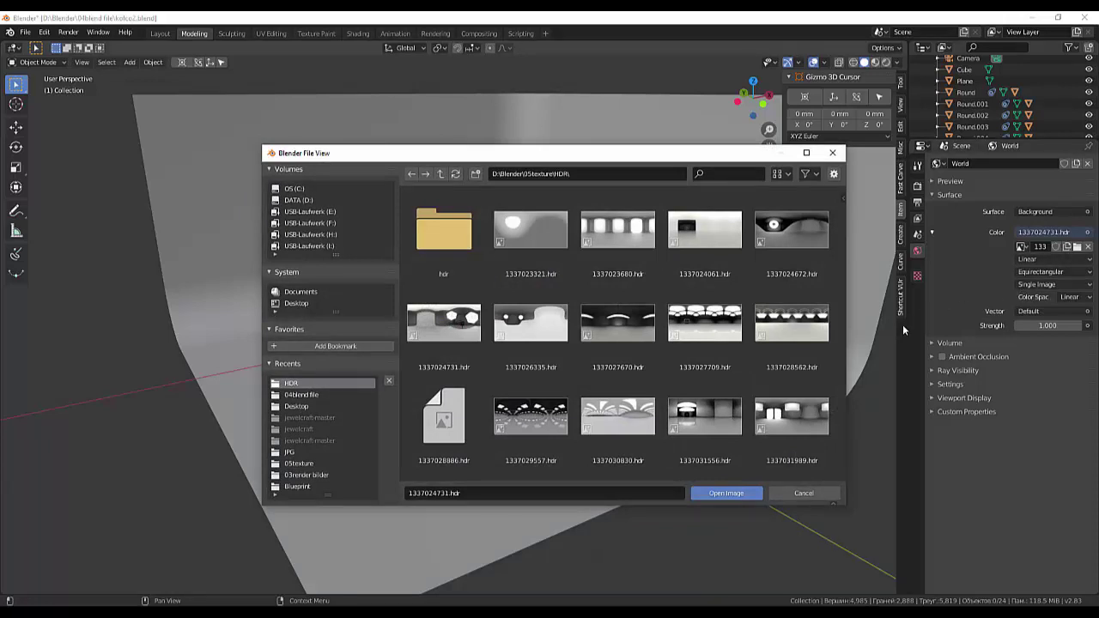
left_click(786, 419)
left_click(716, 416)
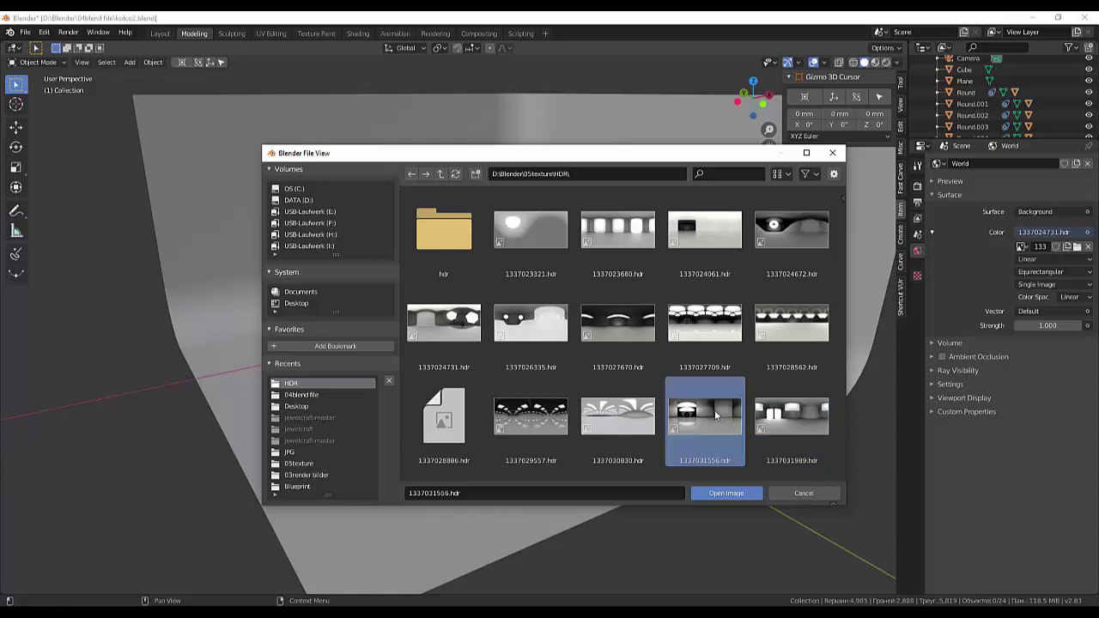
left_click(717, 496)
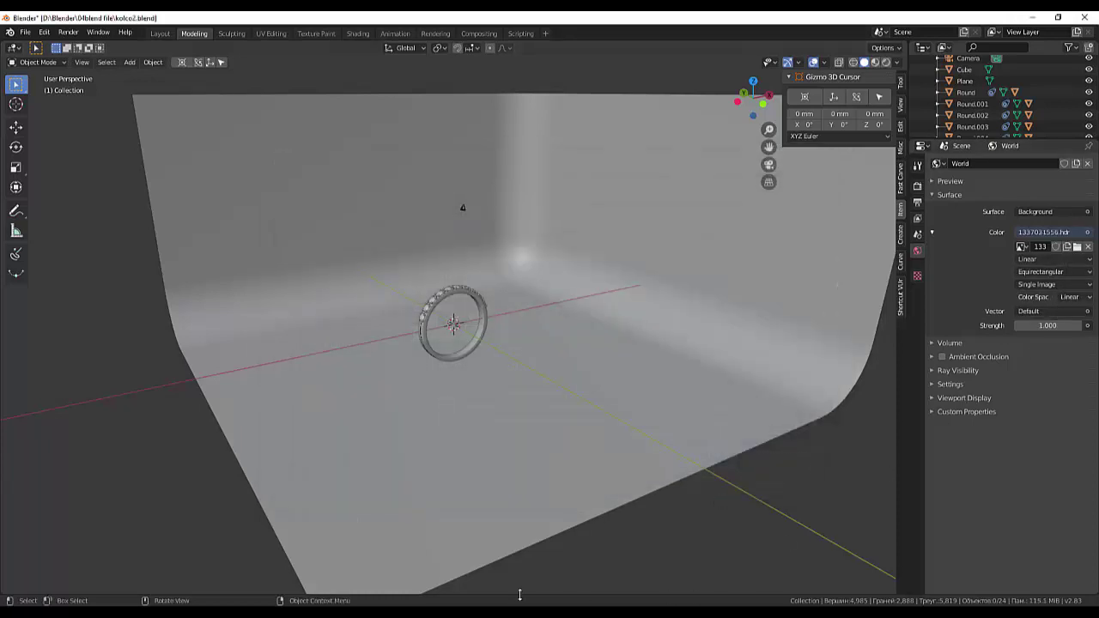
Step: Test-render the ring under the newly loaded HDR environment
mouse_move(608, 381)
middle_mouse_down()
mouse_move(609, 354)
mouse_move(617, 392)
middle_mouse_up()
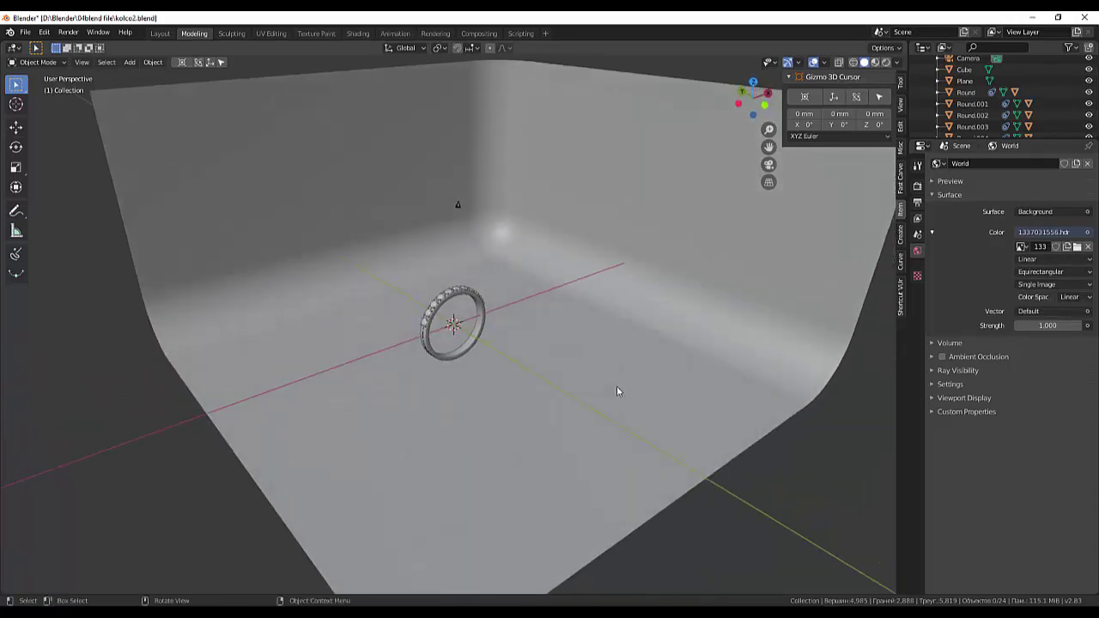
key("F12")
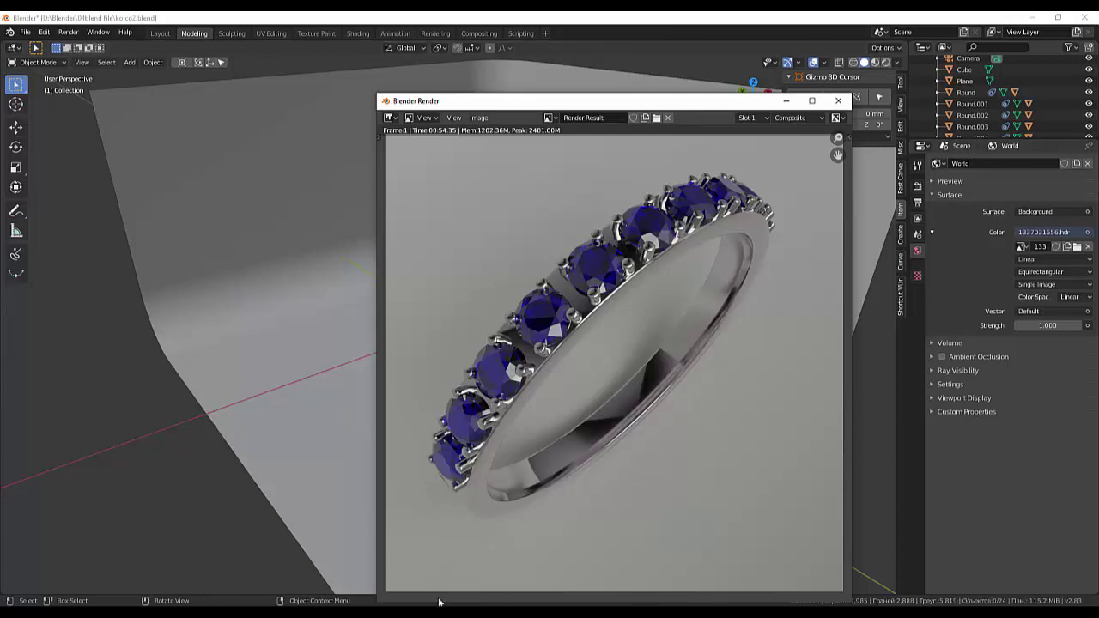
left_click(541, 597)
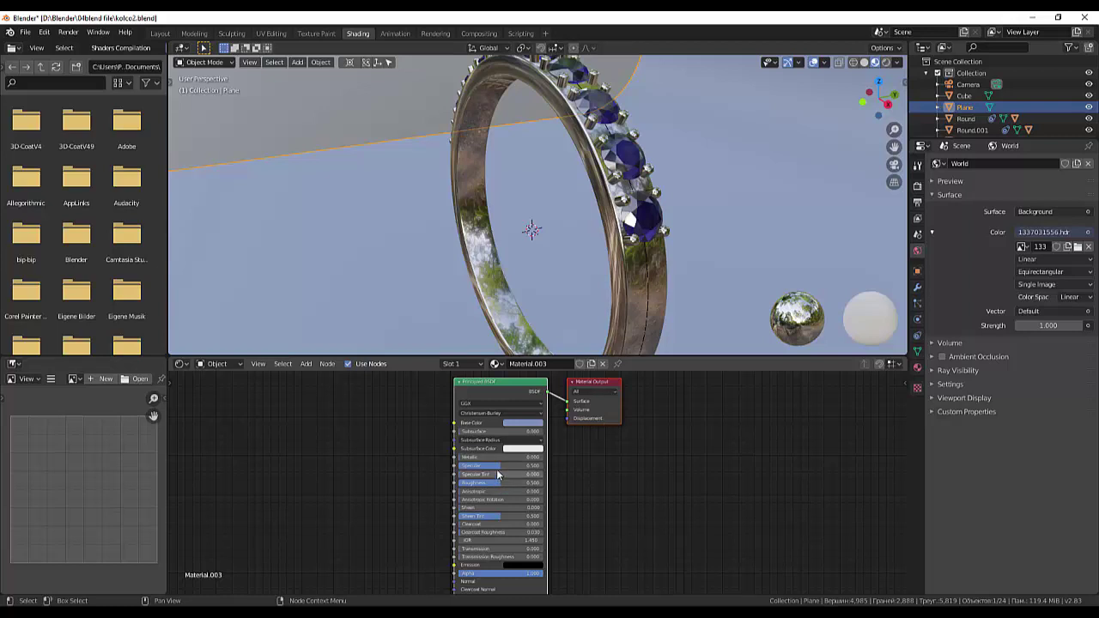
Step: Set the backdrop material's Specular to 0 and Roughness to 1, test-render the ring and close the running render
left_click_drag(497, 469, 458, 468)
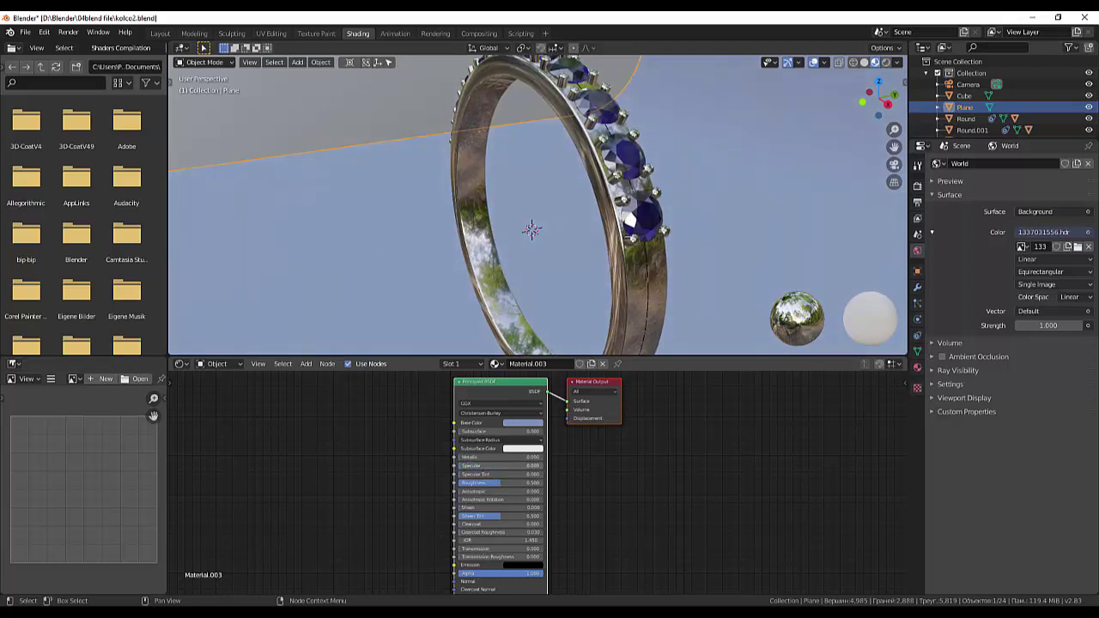
left_click_drag(500, 483, 602, 483)
key("F12")
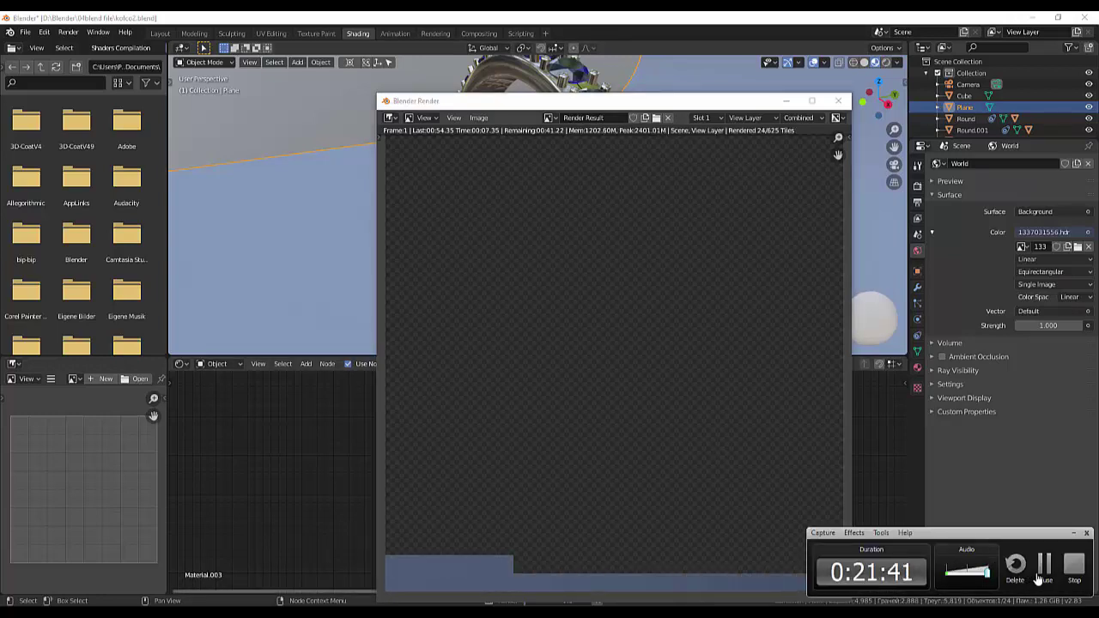
left_click(1042, 577)
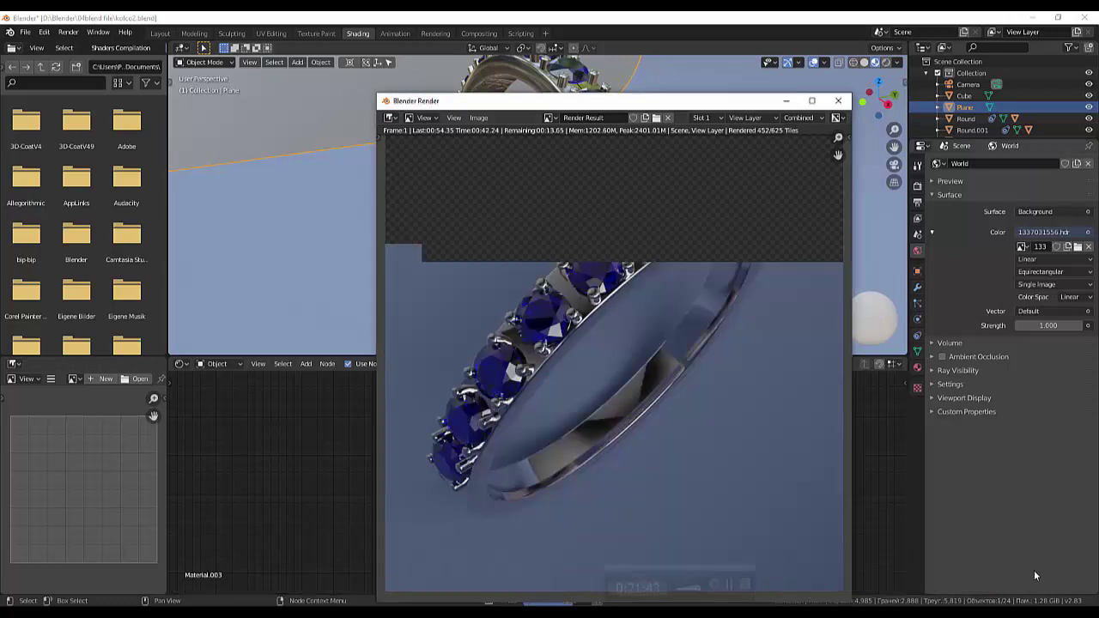
left_click(842, 102)
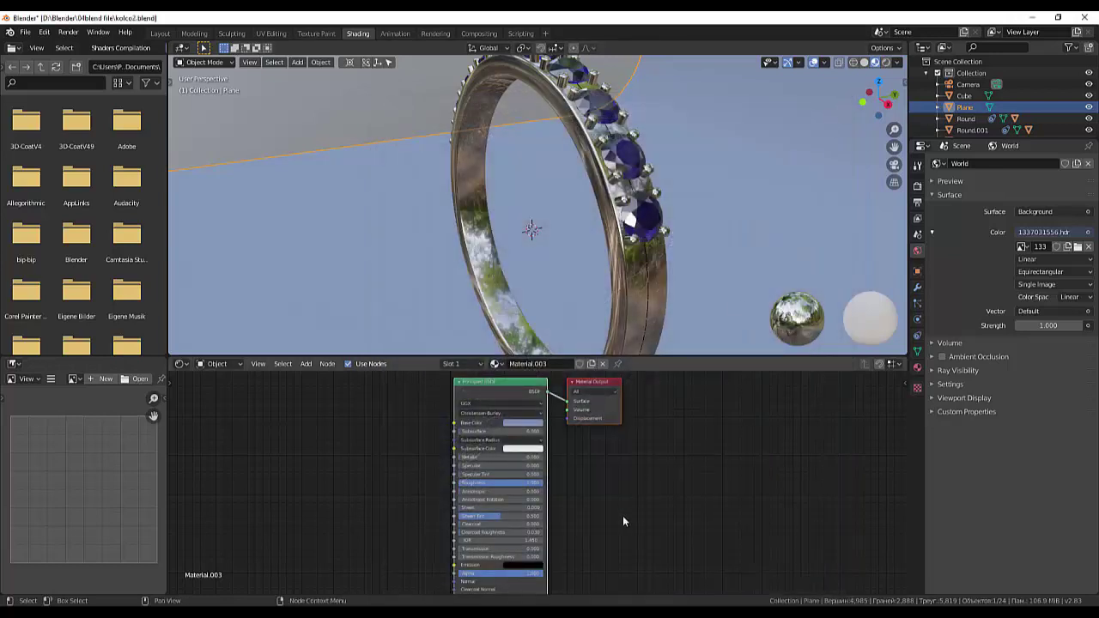
Step: Desaturate the backdrop material's base color to a pale greyish lavender and return to the Modeling workspace
left_click(522, 426)
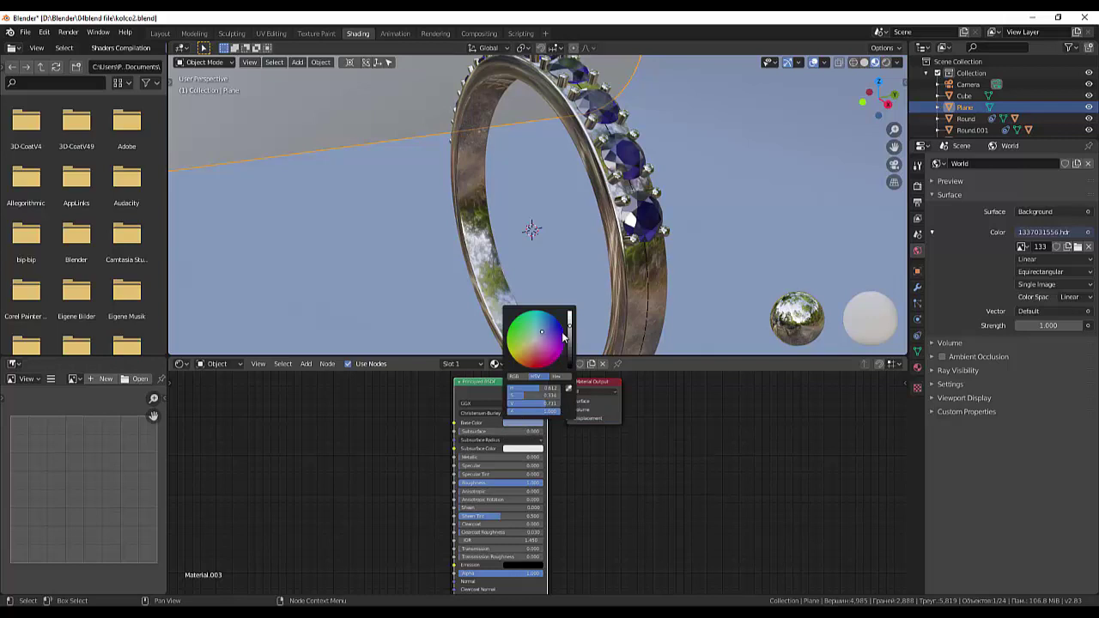
left_click_drag(541, 333, 539, 336)
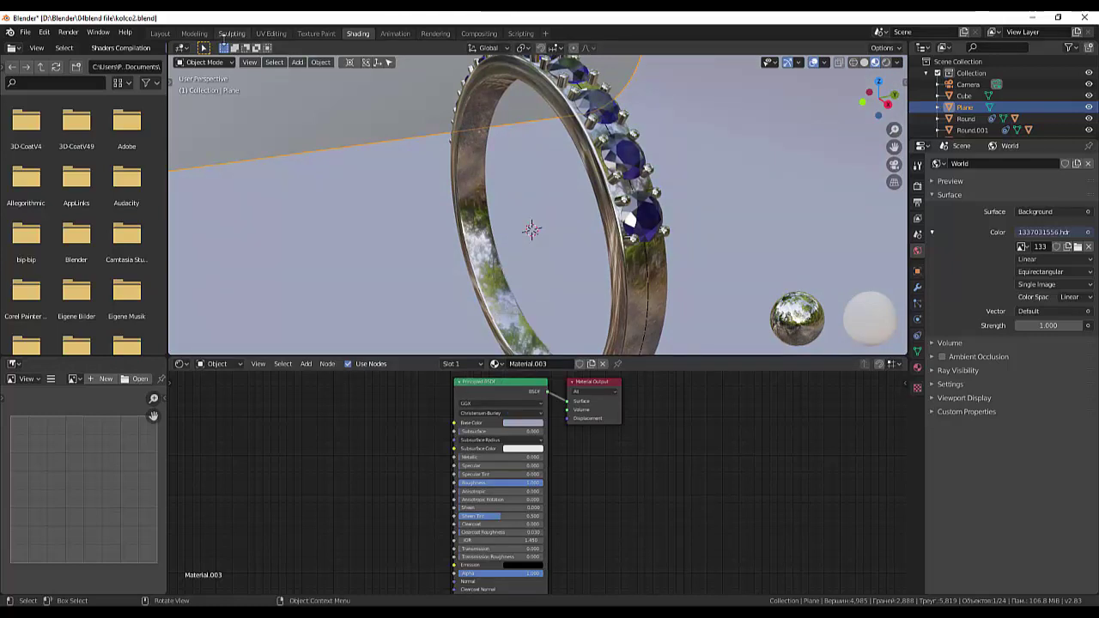
left_click(194, 32)
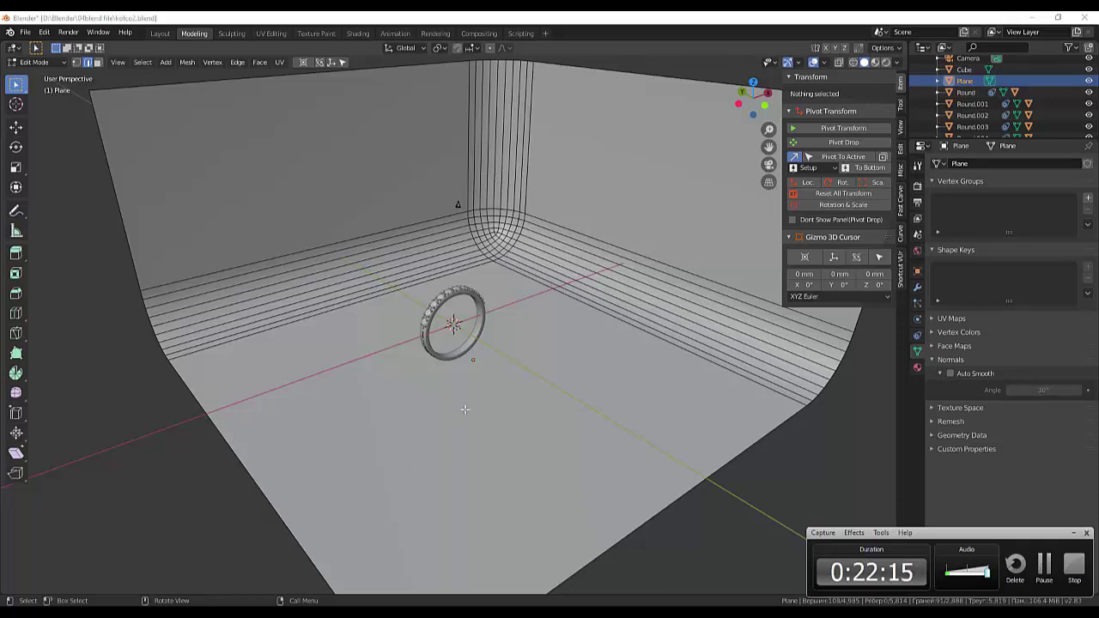
Step: Leave the backdrop's Edit Mode for Object Mode and add a point light at the world origin
left_click(789, 507)
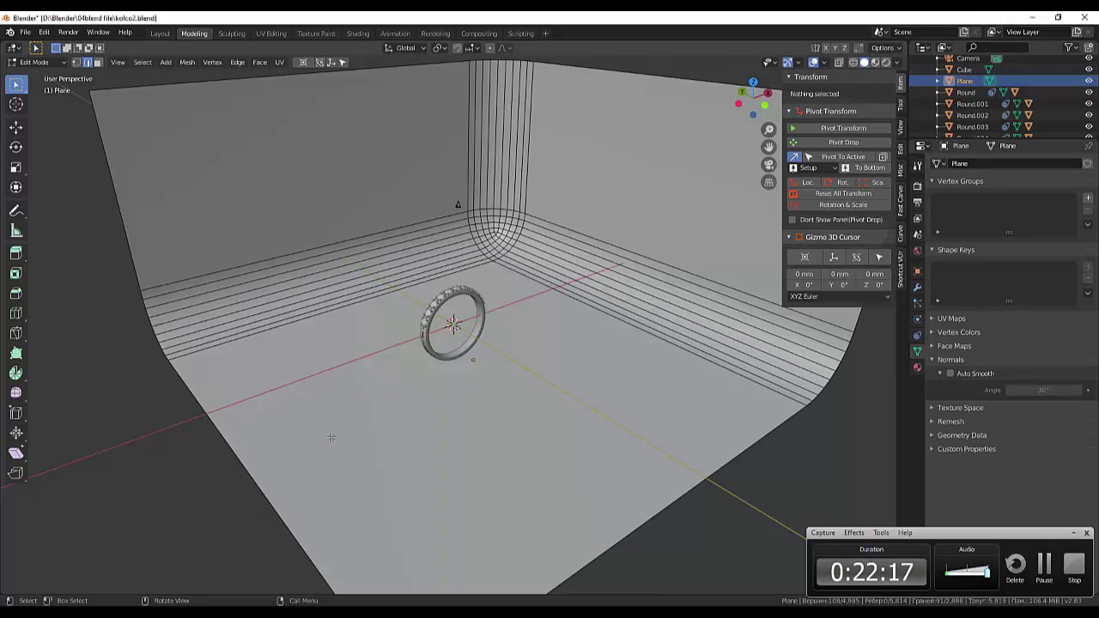
key("shift+a")
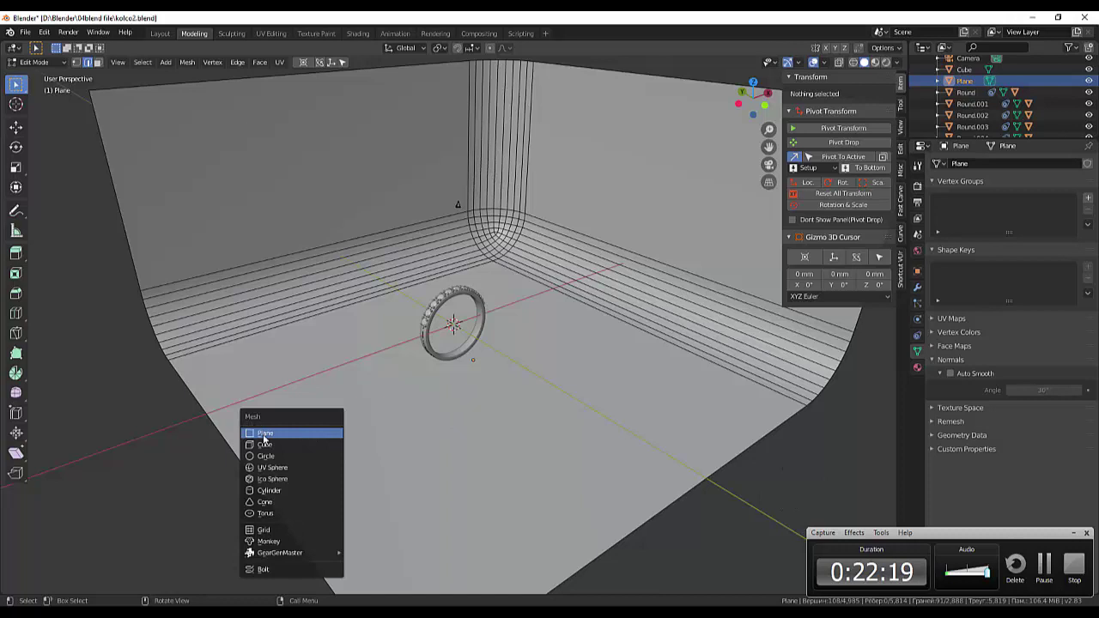
left_click(34, 62)
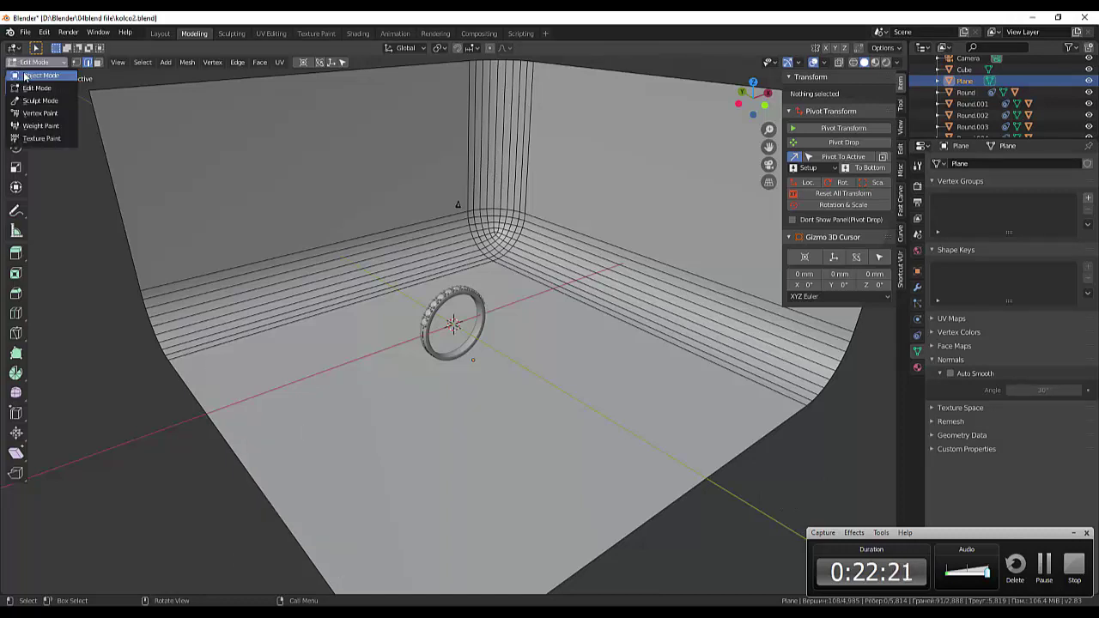
left_click(39, 76)
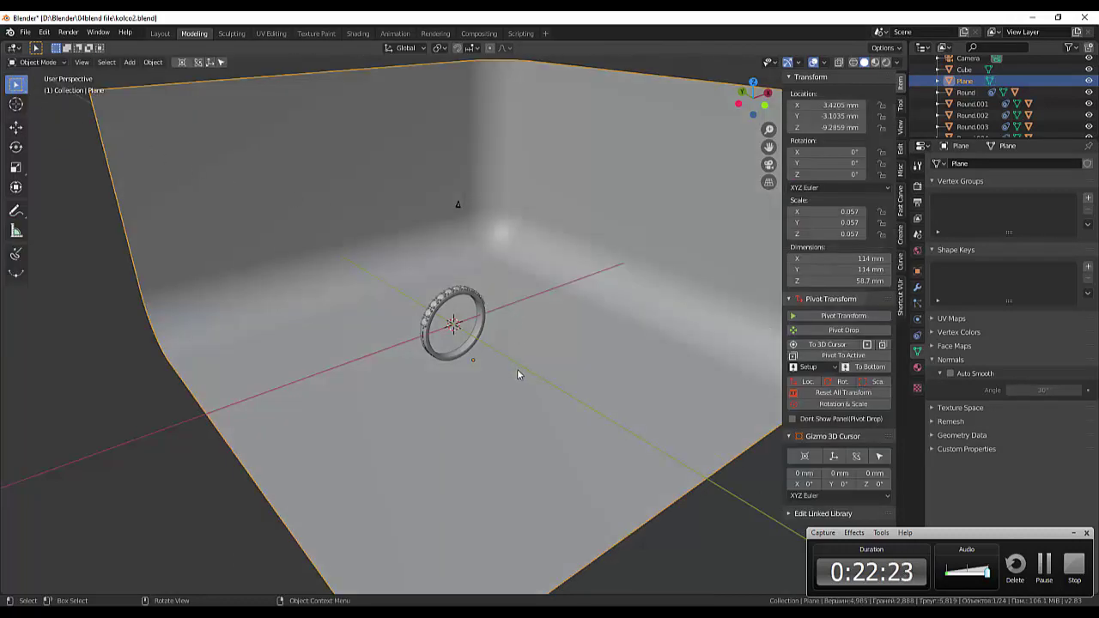
key("shift+a")
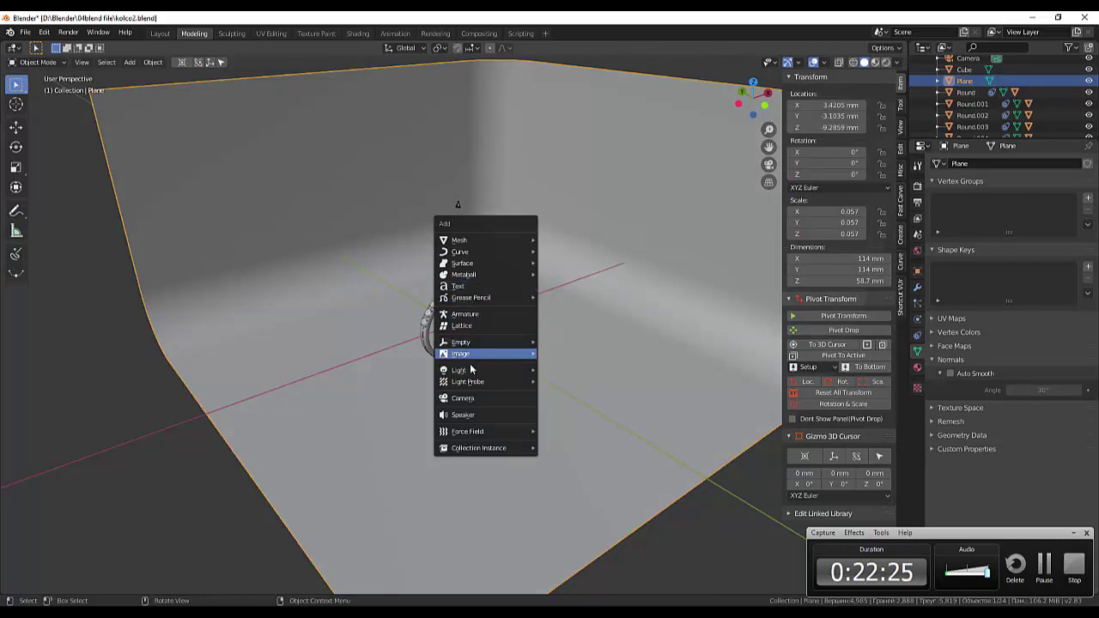
mouse_move(470, 371)
left_click(558, 370)
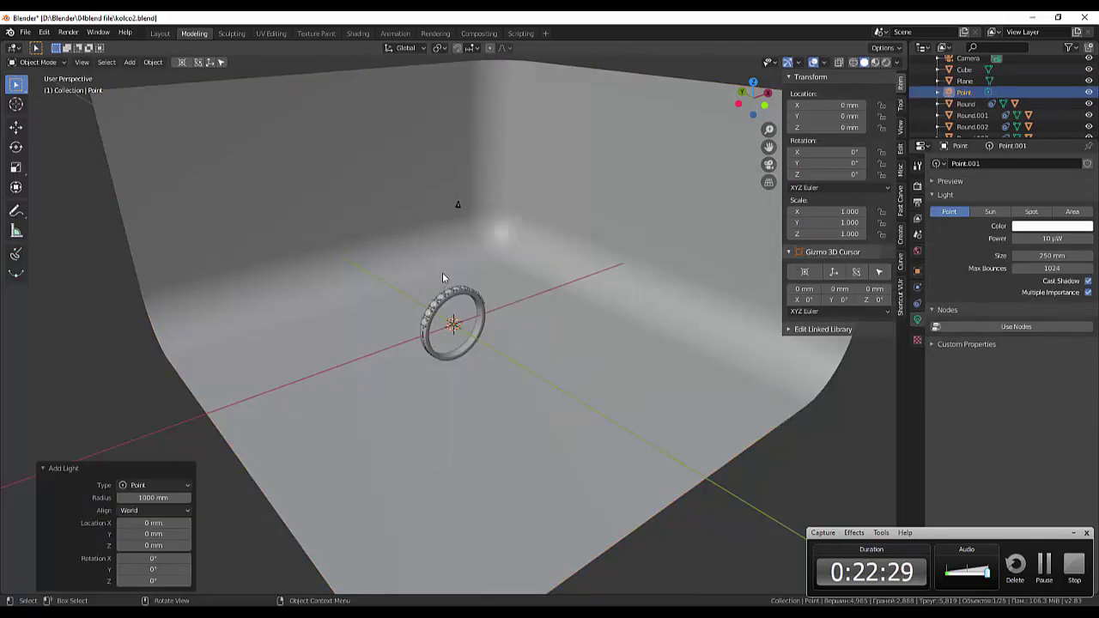
Step: Move the new point light straight up above the ring along Z by about 44.6 mm
key("g")
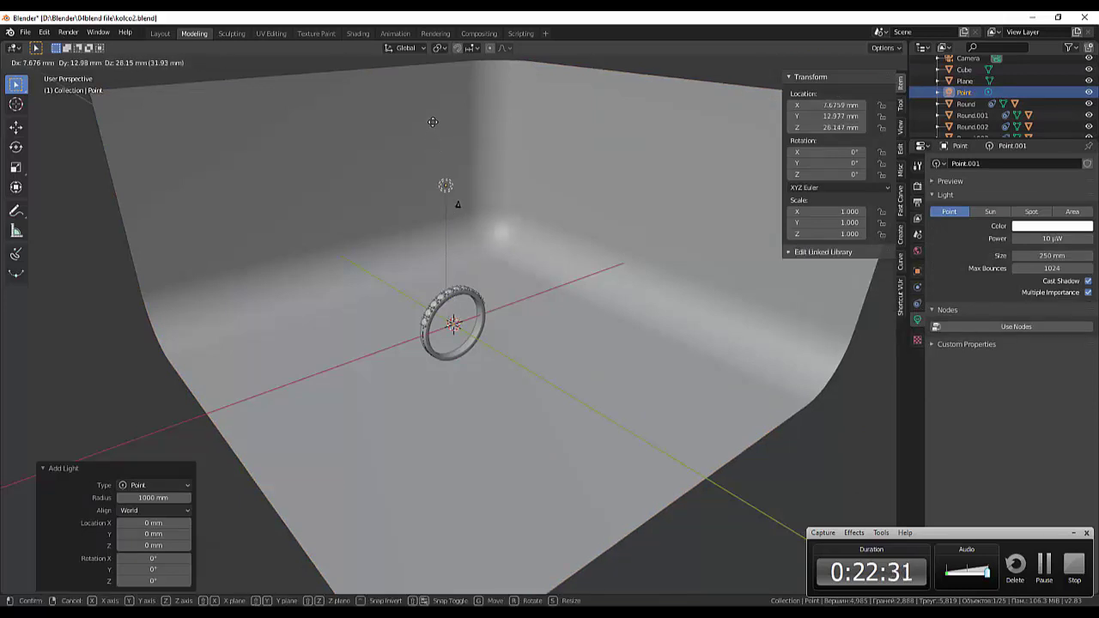
key("z")
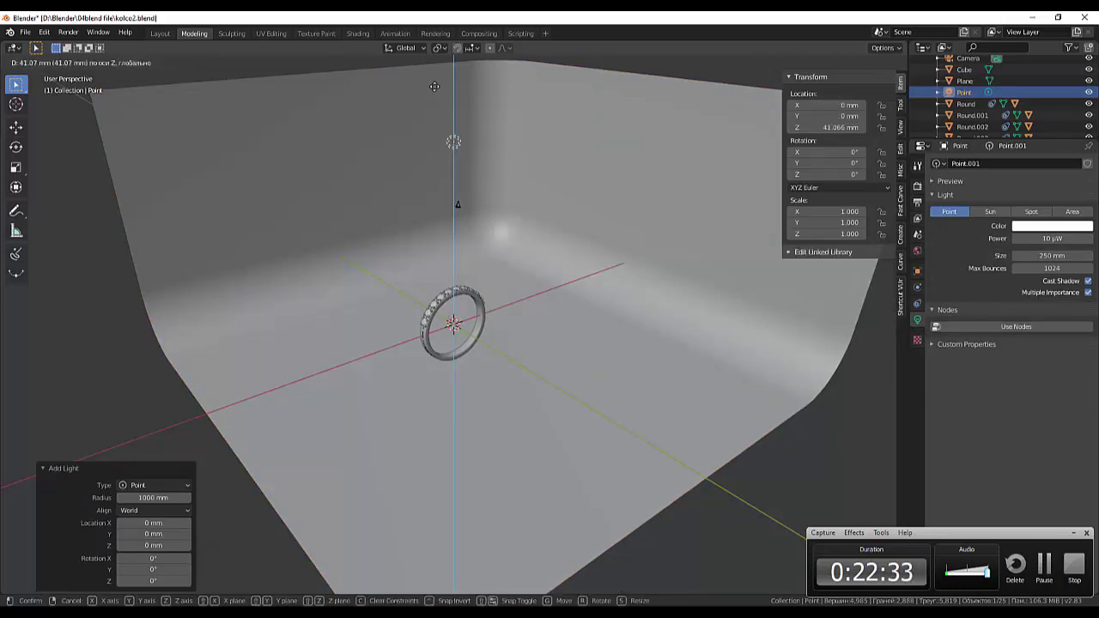
left_click(435, 82)
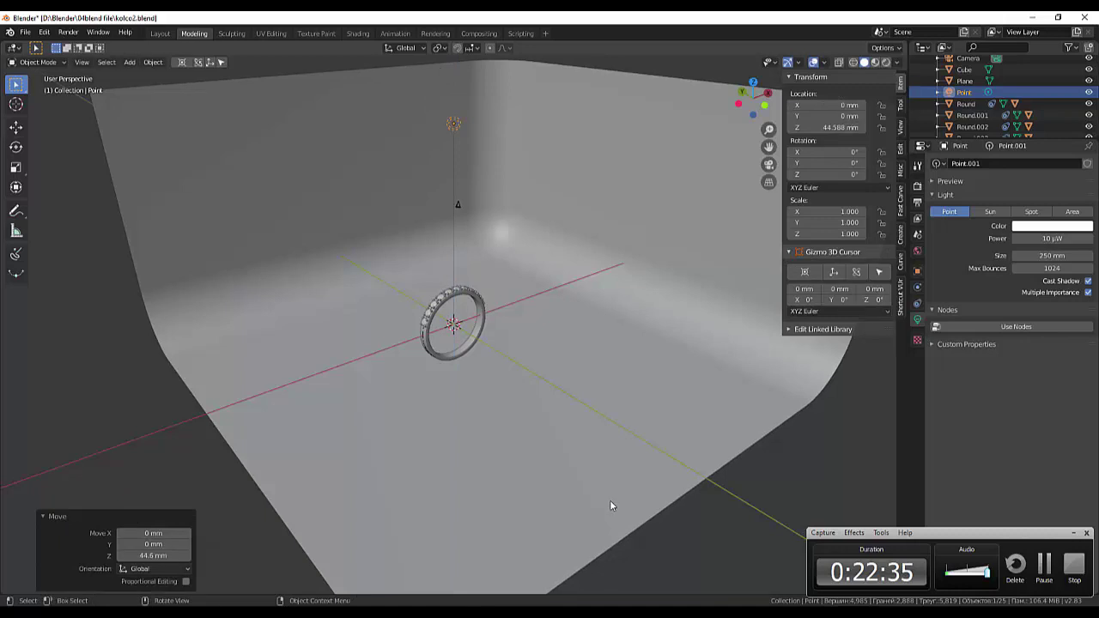
Step: Render the scene with the raised point light and inspect the ring in the render closely
key("F12")
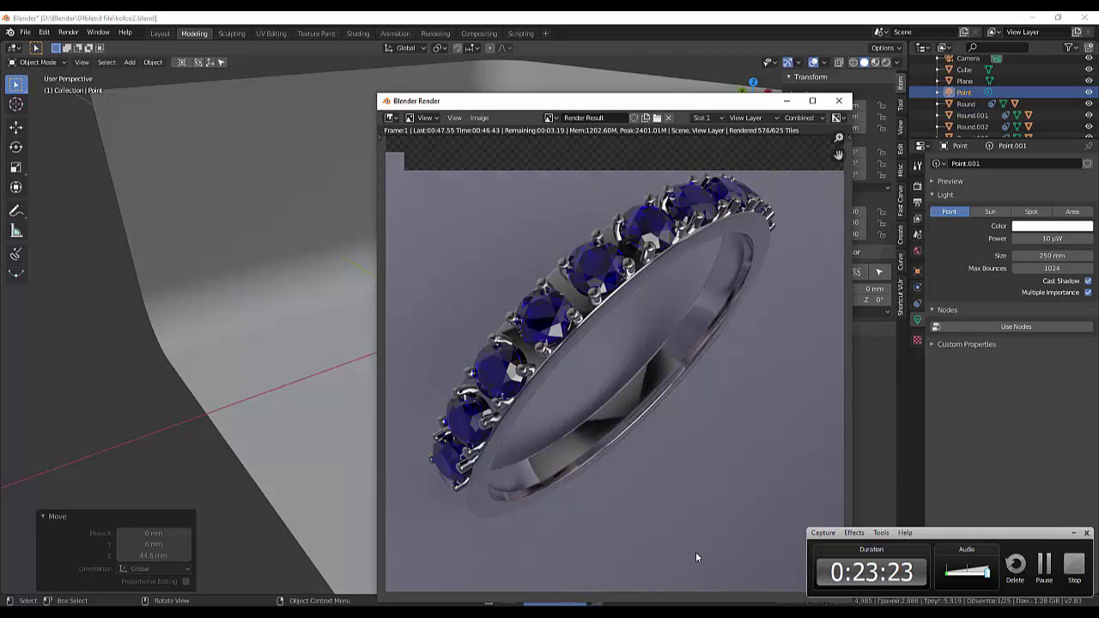
scroll(723, 392, "up", 1)
scroll(718, 397, "down", 3)
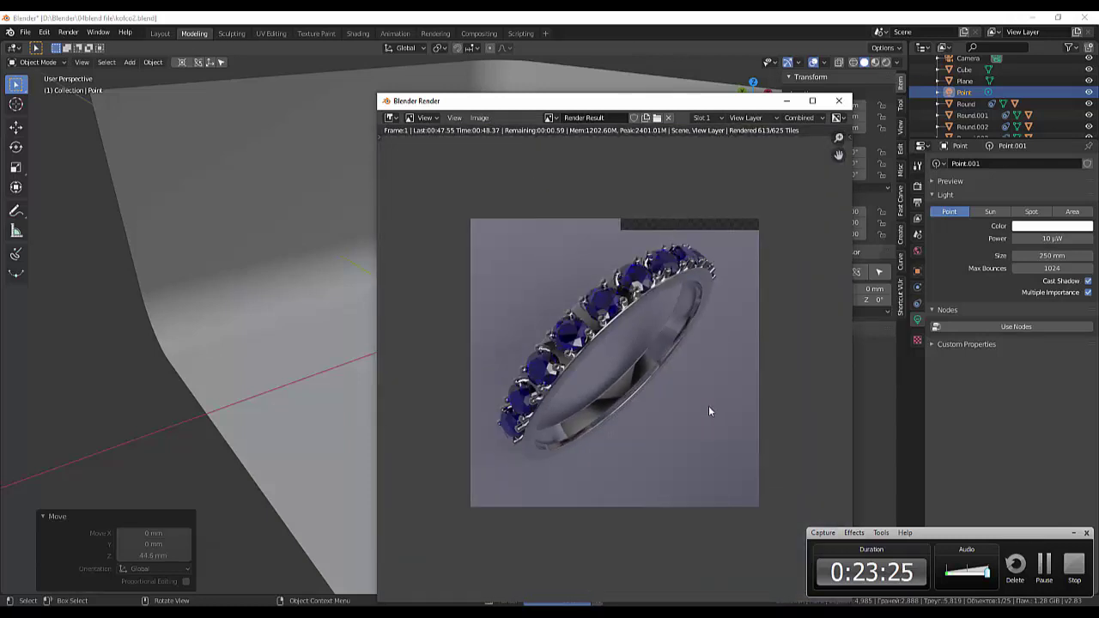
scroll(706, 408, "up", 2)
scroll(702, 411, "up", 1)
scroll(696, 420, "down", 2)
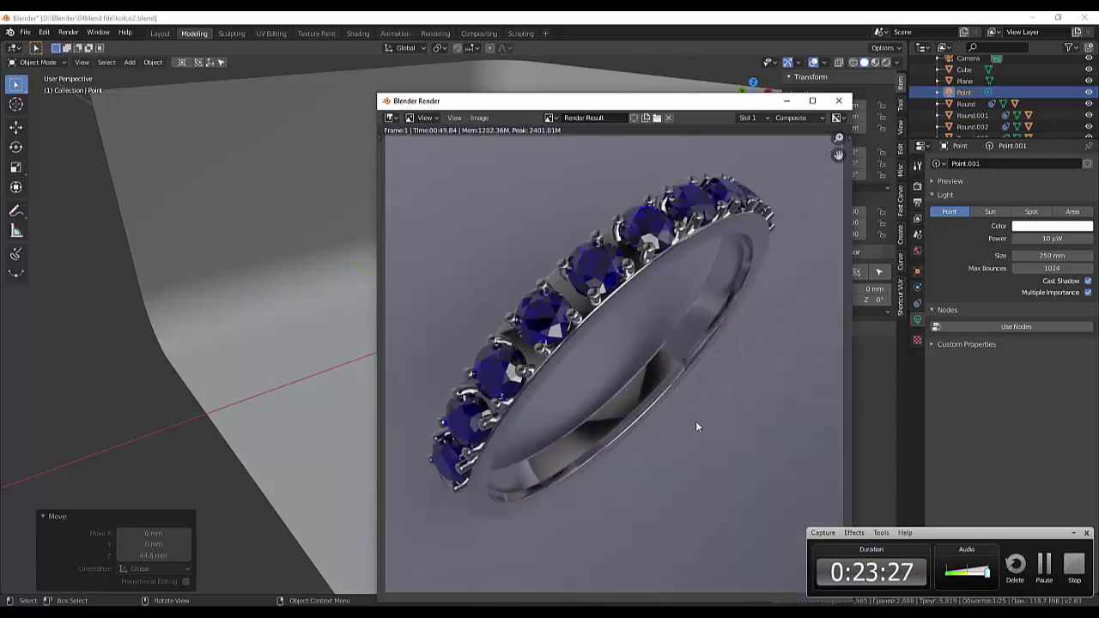